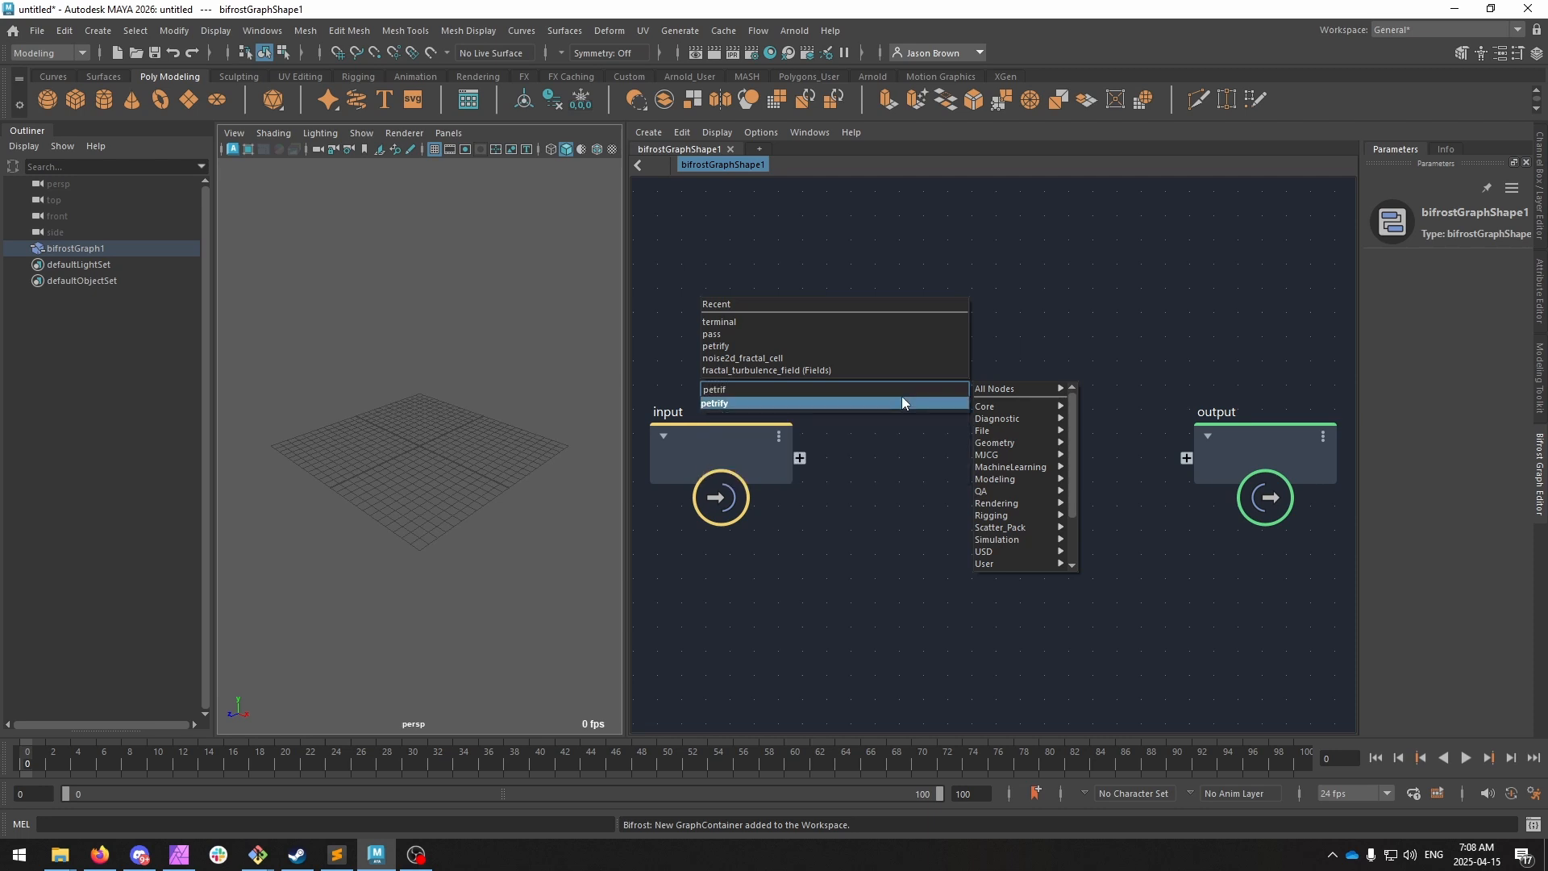
Add a petrify node to the Bifrost graph and place it between the input and output nodes.
{"action": "left_click", "coordinate": [903, 400]}
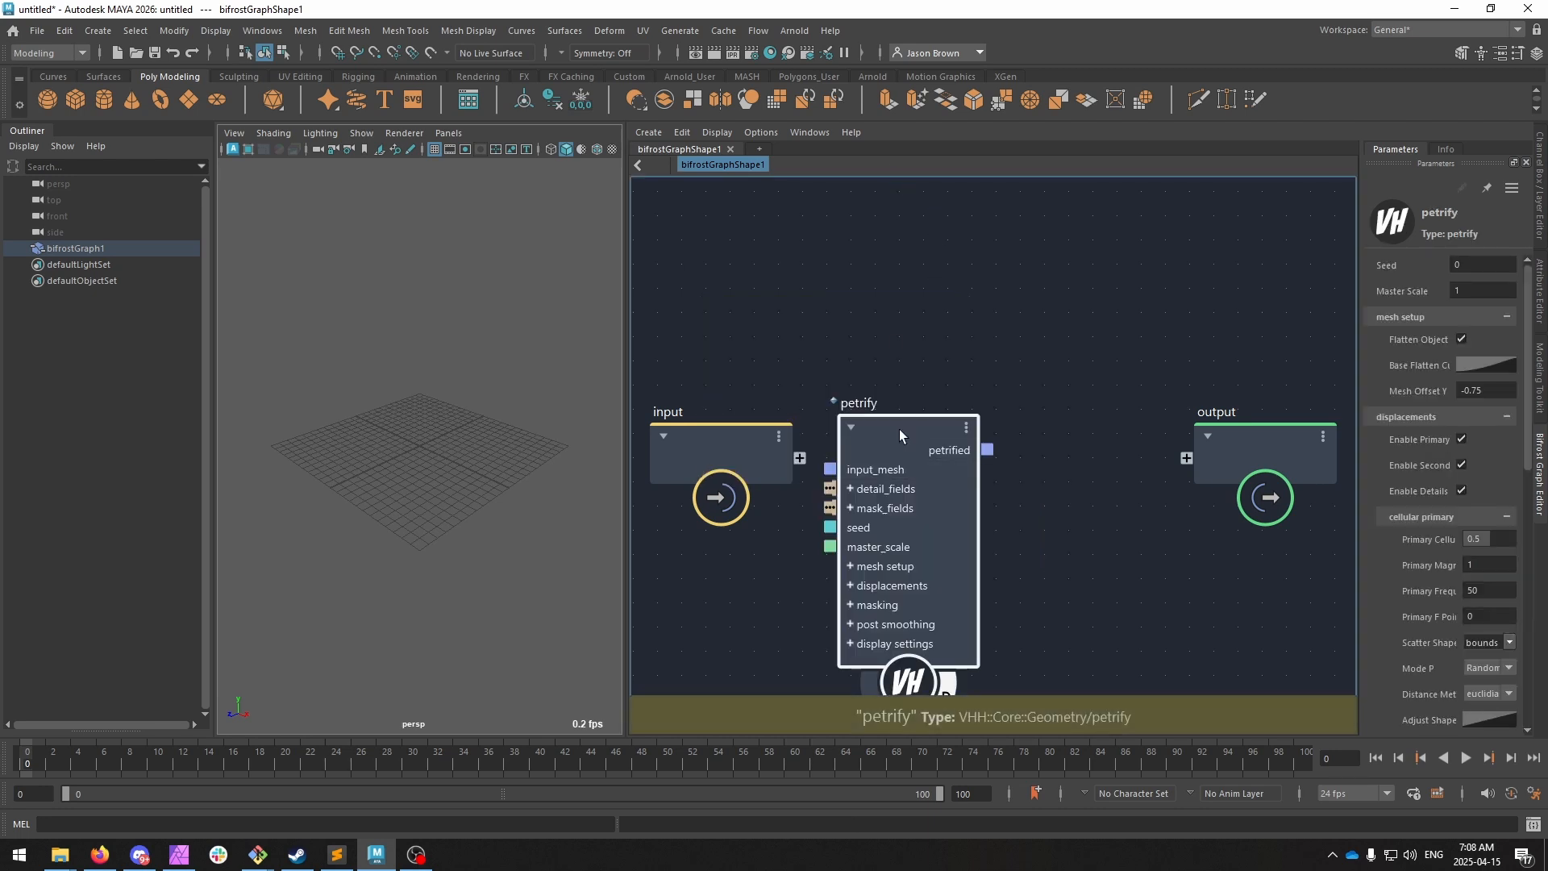
{"action": "left_click_drag", "start_coordinate": [898, 429], "coordinate": [974, 290]}
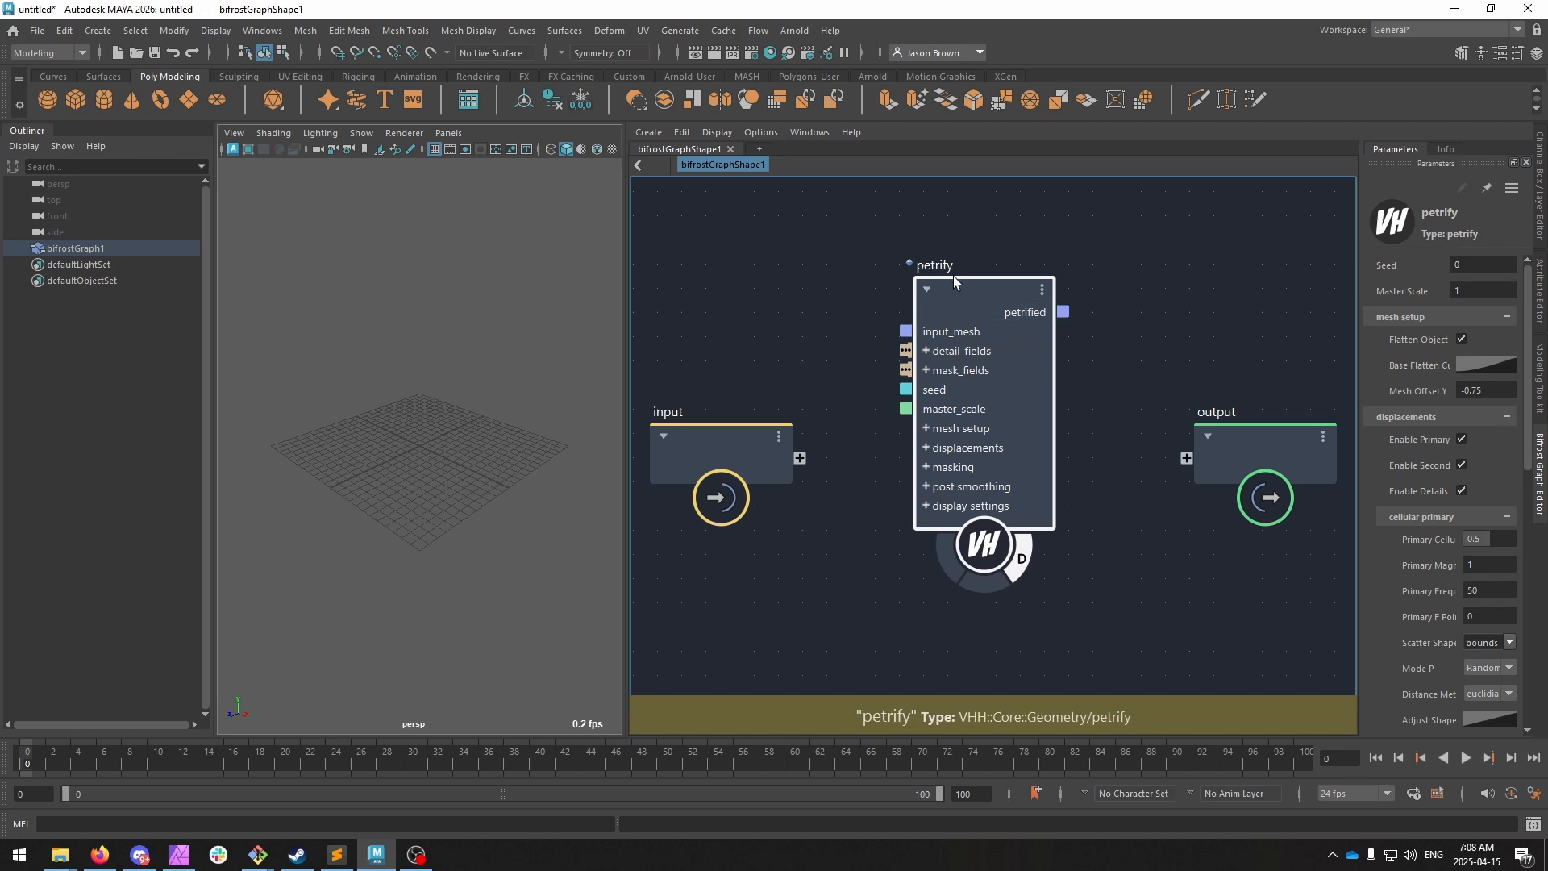
{"action": "scroll", "coordinate": [955, 277], "scroll_direction": "down", "scroll_amount": 1}
{"action": "middle_click_drag", "start_coordinate": [1042, 303], "coordinate": [1040, 337]}
Move the unused input and output nodes out of the way, to the lower right of the petrify node.
{"action": "left_click_drag", "start_coordinate": [759, 475], "coordinate": [1236, 588]}
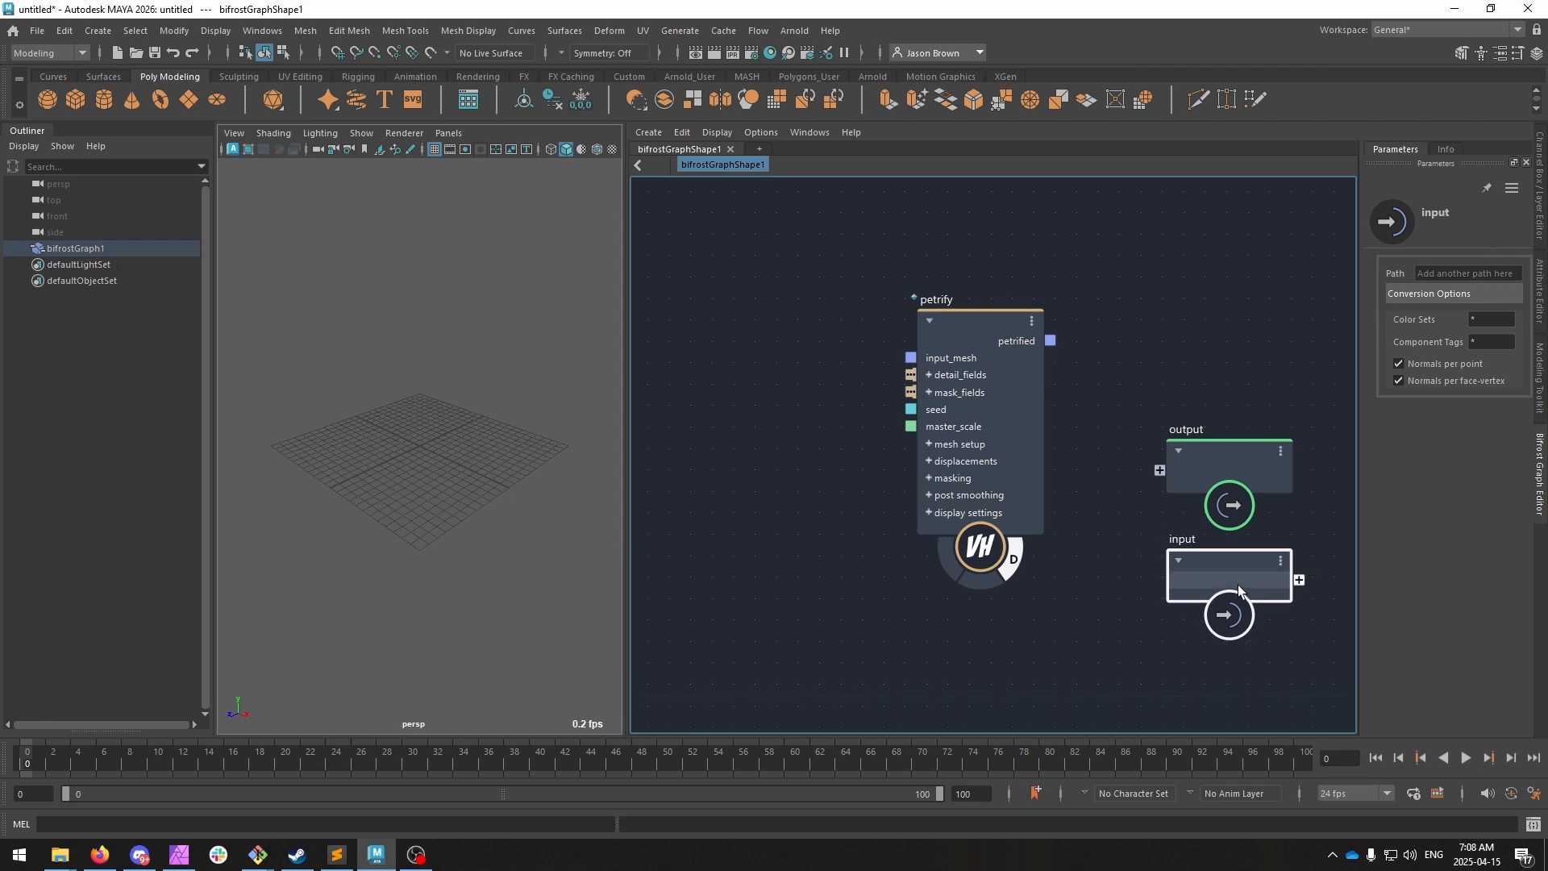
{"action": "left_click_drag", "start_coordinate": [1134, 410], "coordinate": [1290, 725]}
{"action": "left_click_drag", "start_coordinate": [1201, 476], "coordinate": [1359, 629]}
{"action": "middle_click_drag", "start_coordinate": [1141, 473], "coordinate": [1122, 456]}
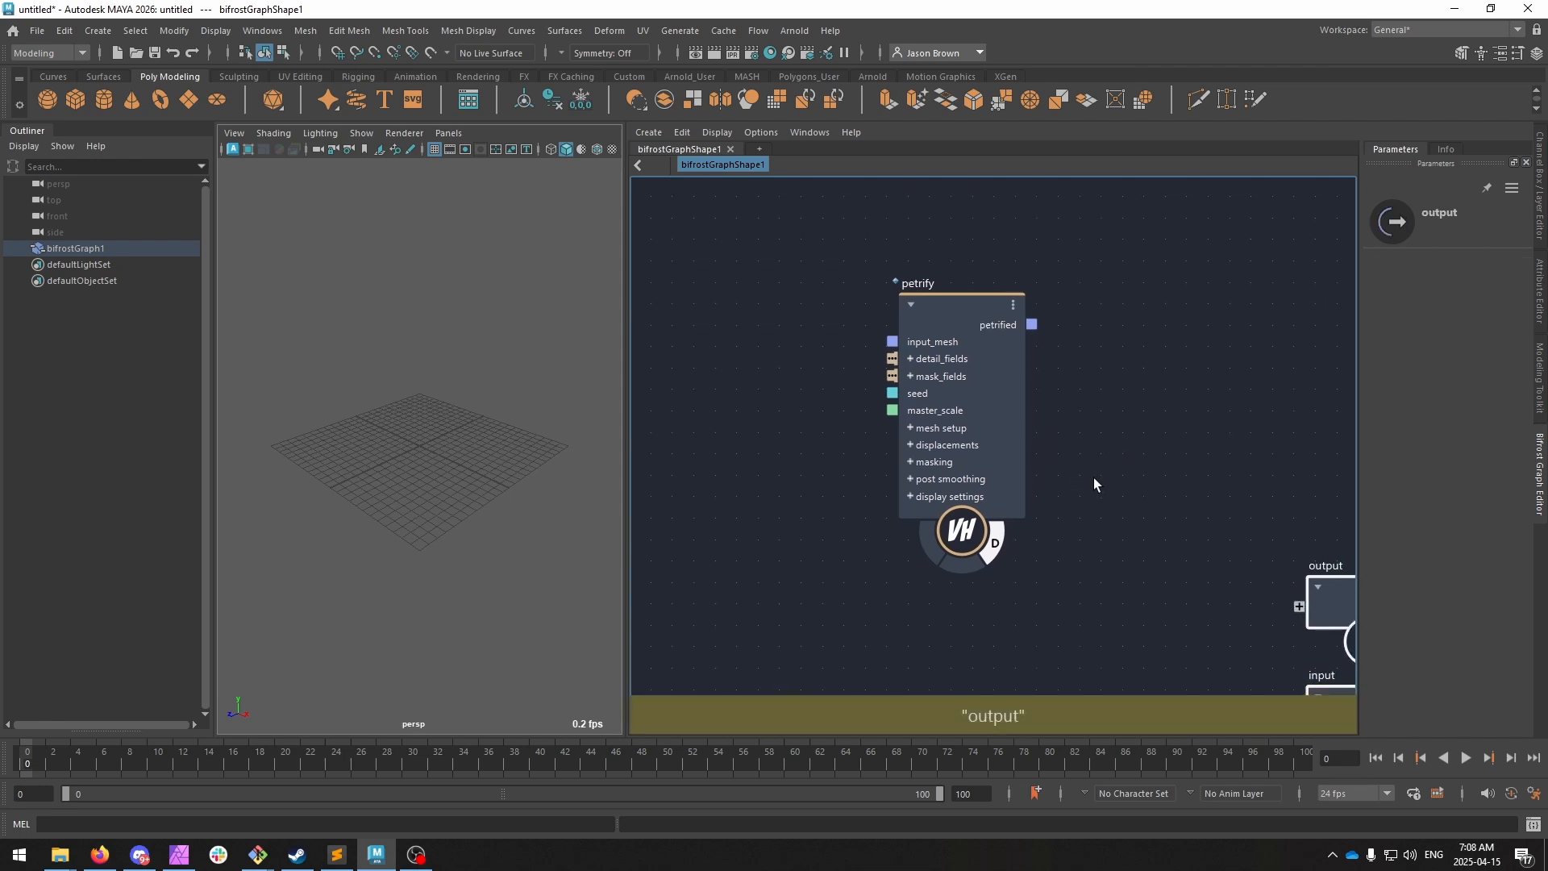
{"action": "left_click", "coordinate": [1097, 468]}
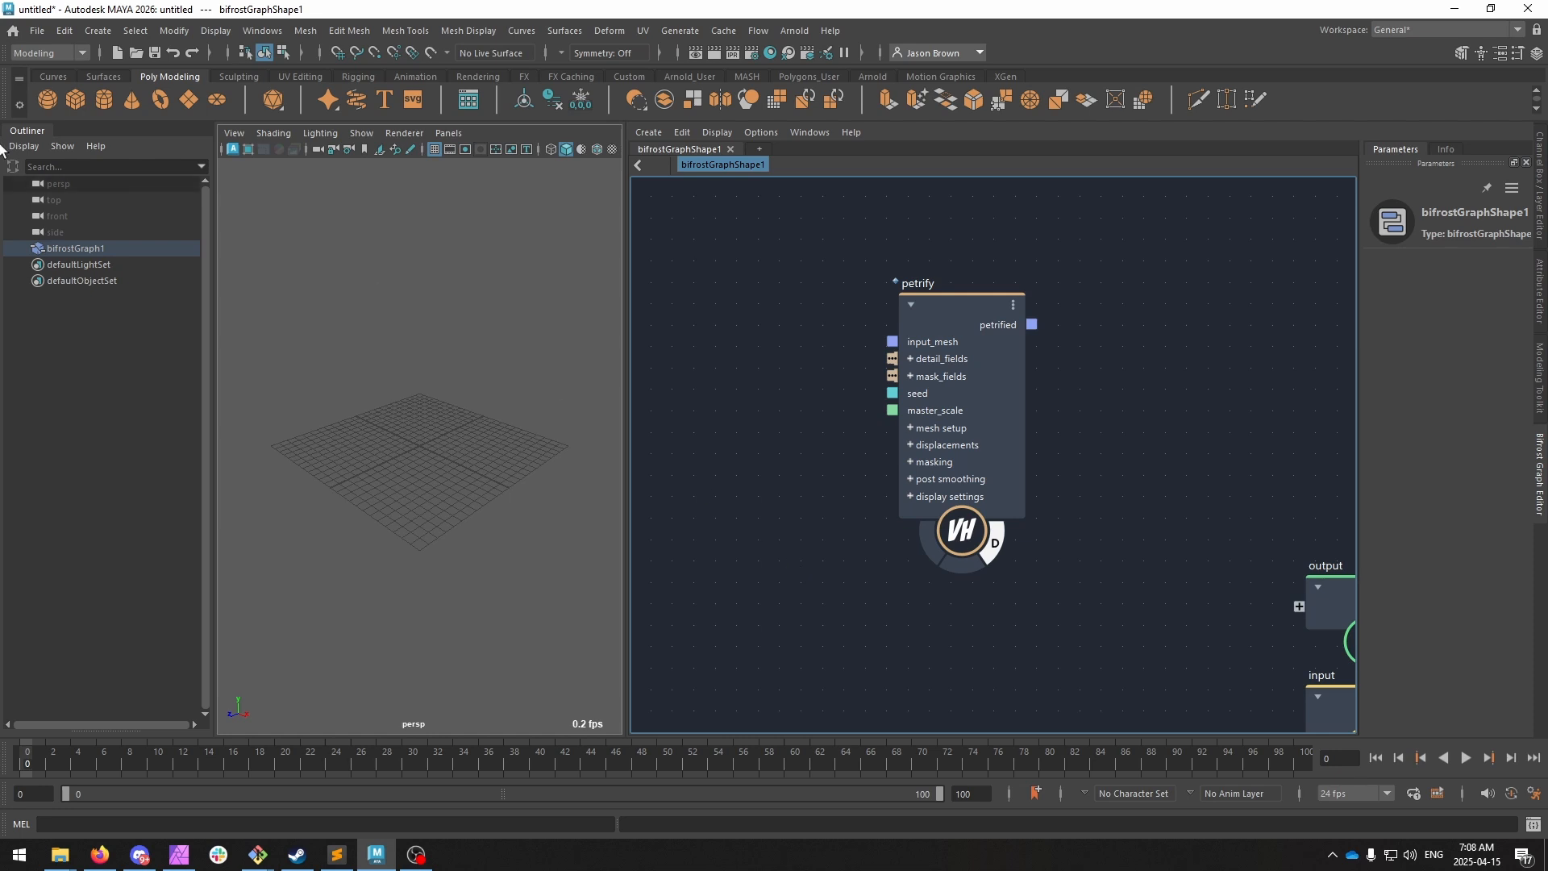
Create a polygon platonic solid, set its subdivisions to 128, and return to the Bifrost graph.
{"action": "left_click", "coordinate": [98, 29]}
{"action": "mouse_move", "coordinate": [146, 92]}
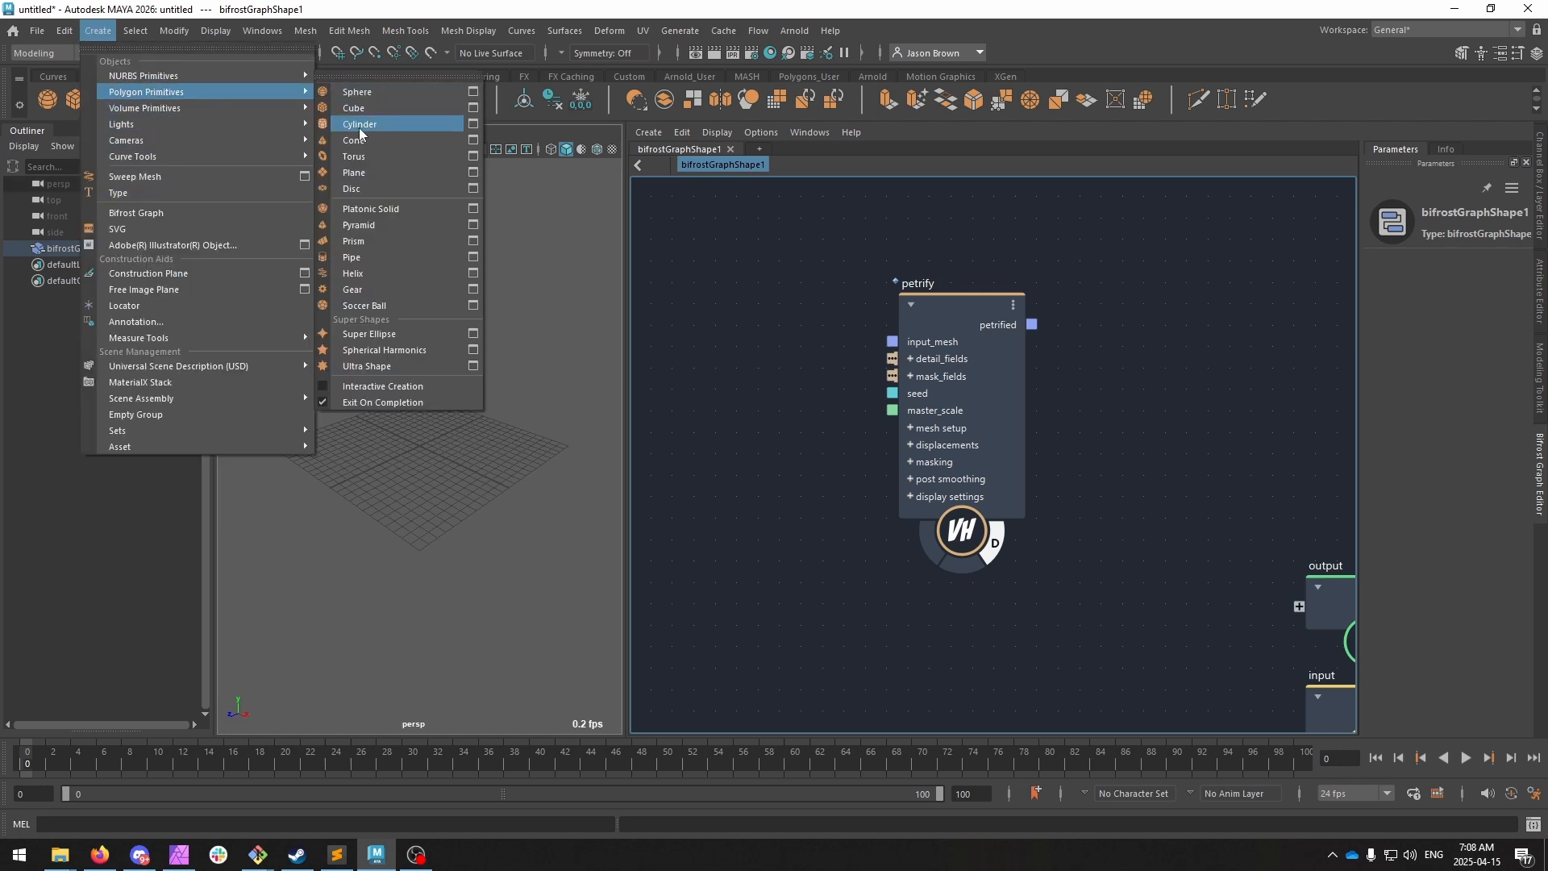
{"action": "left_click", "coordinate": [396, 209]}
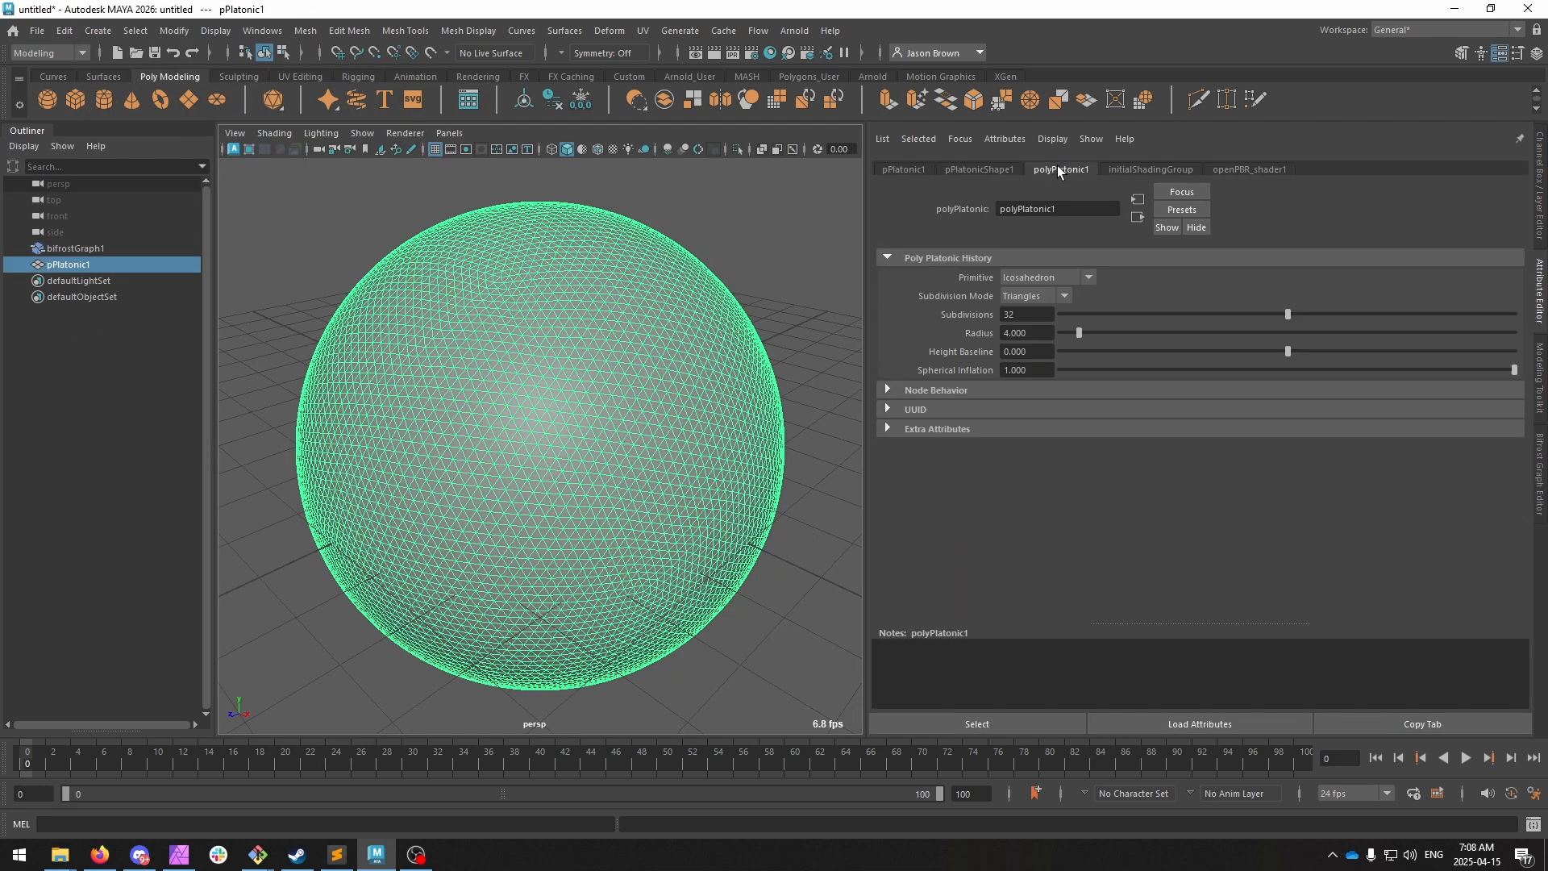
{"action": "left_click", "coordinate": [1034, 312]}
{"action": "key", "text": "Return"}
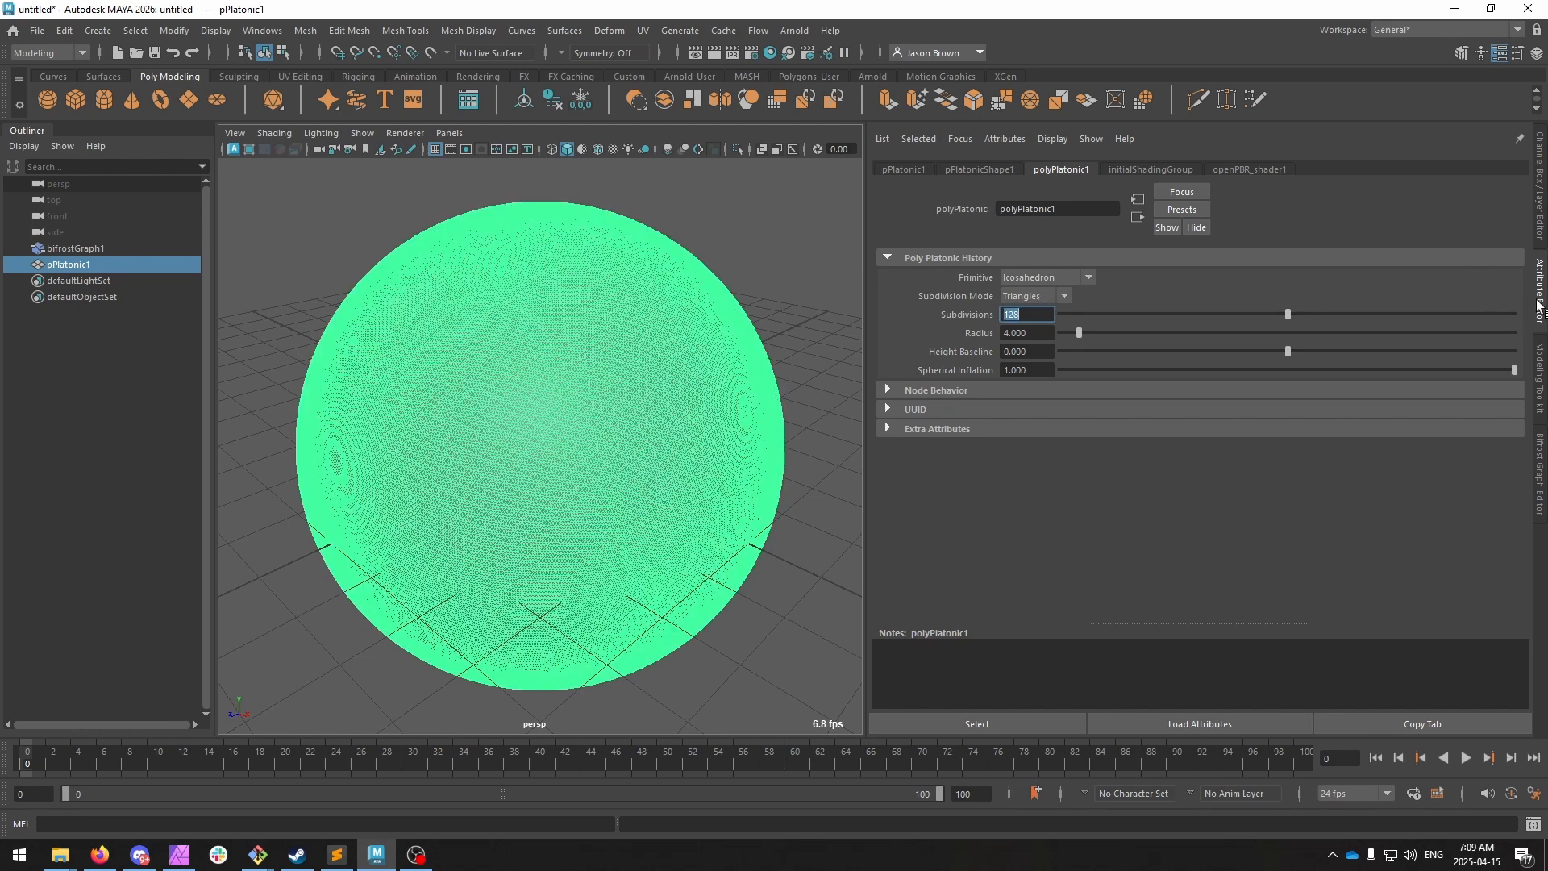
{"action": "left_click", "coordinate": [1537, 218]}
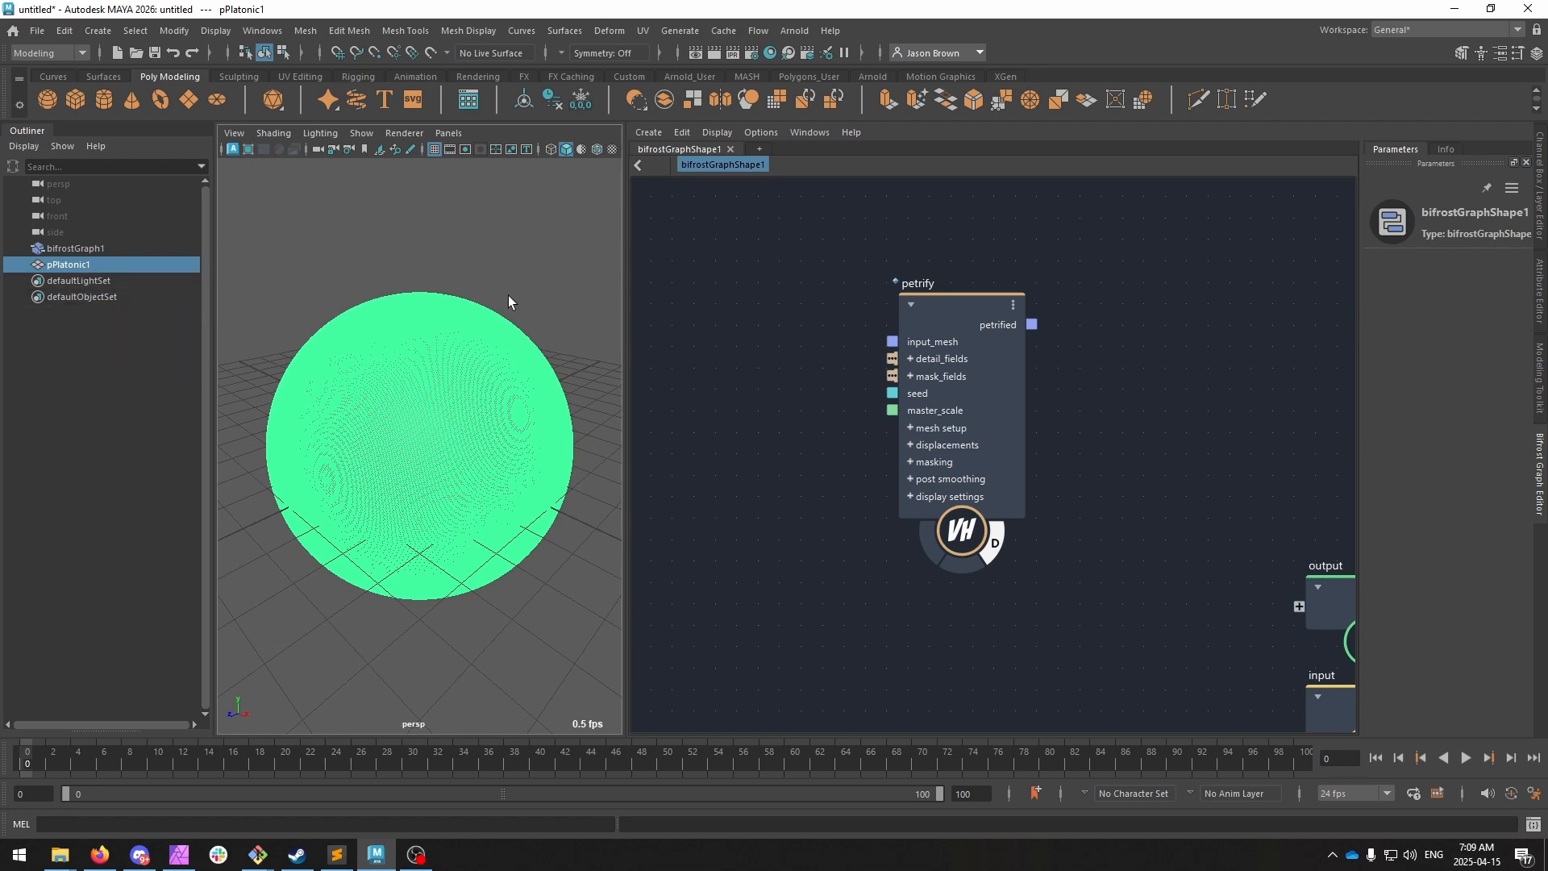
Hide the pPlatonic1 mesh and add it to the Bifrost graph as an input node beside petrify.
{"action": "left_click_drag", "start_coordinate": [509, 296], "coordinate": [431, 426], "text": "alt"}
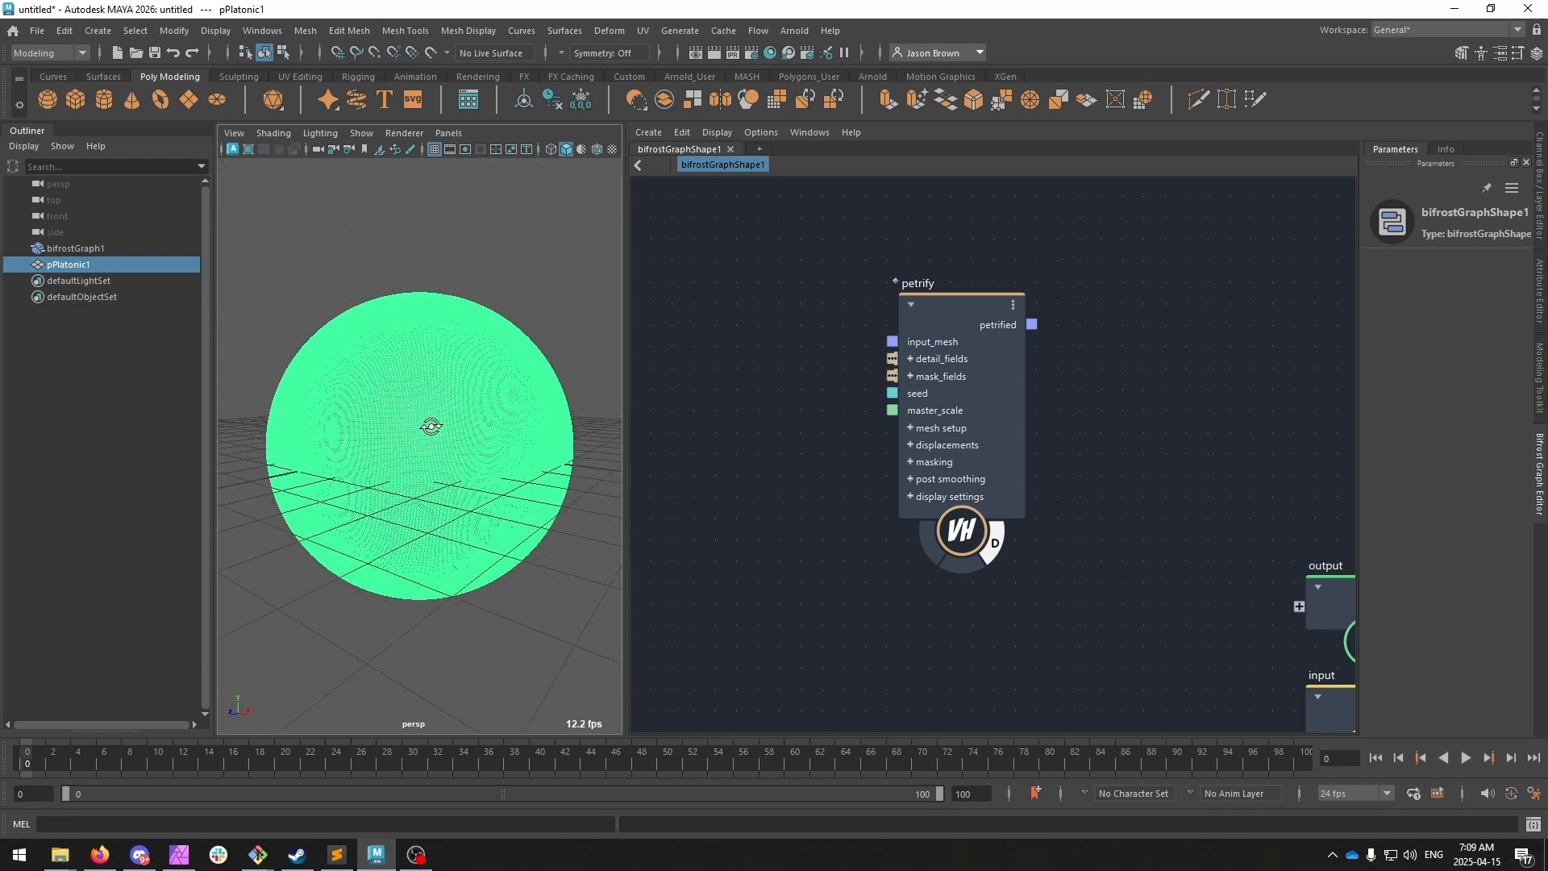
{"action": "mouse_move", "coordinate": [432, 427]}
{"action": "right_mouse_down", "text": "alt"}
{"action": "mouse_move", "coordinate": [598, 443]}
{"action": "mouse_move", "coordinate": [409, 437]}
{"action": "mouse_move", "coordinate": [434, 434]}
{"action": "right_mouse_up", "text": "alt"}
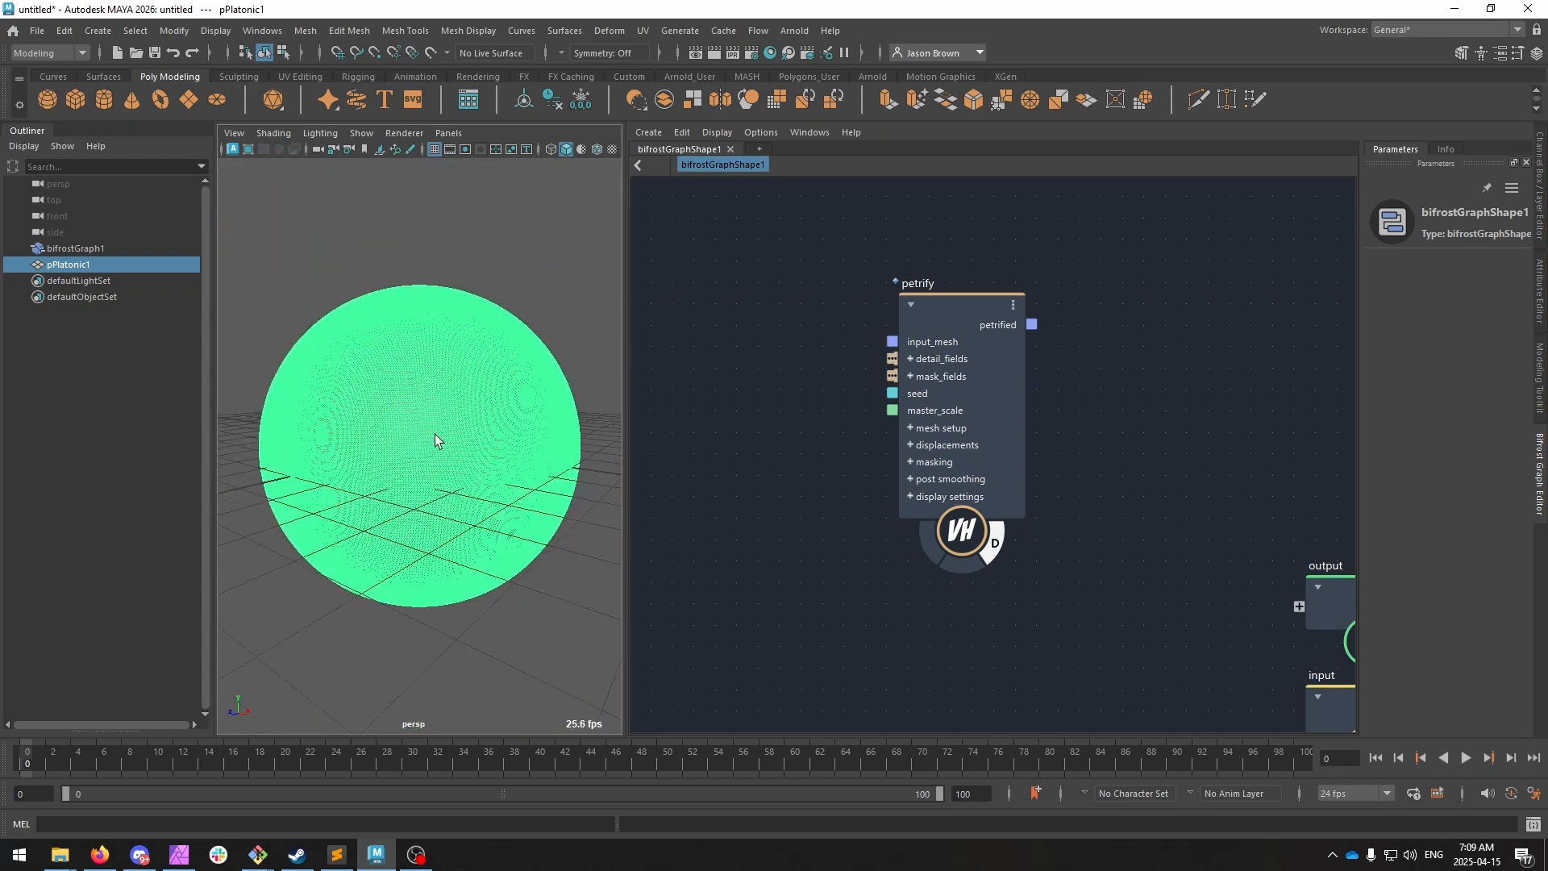
{"action": "left_click", "coordinate": [95, 260]}
{"action": "key", "text": "h"}
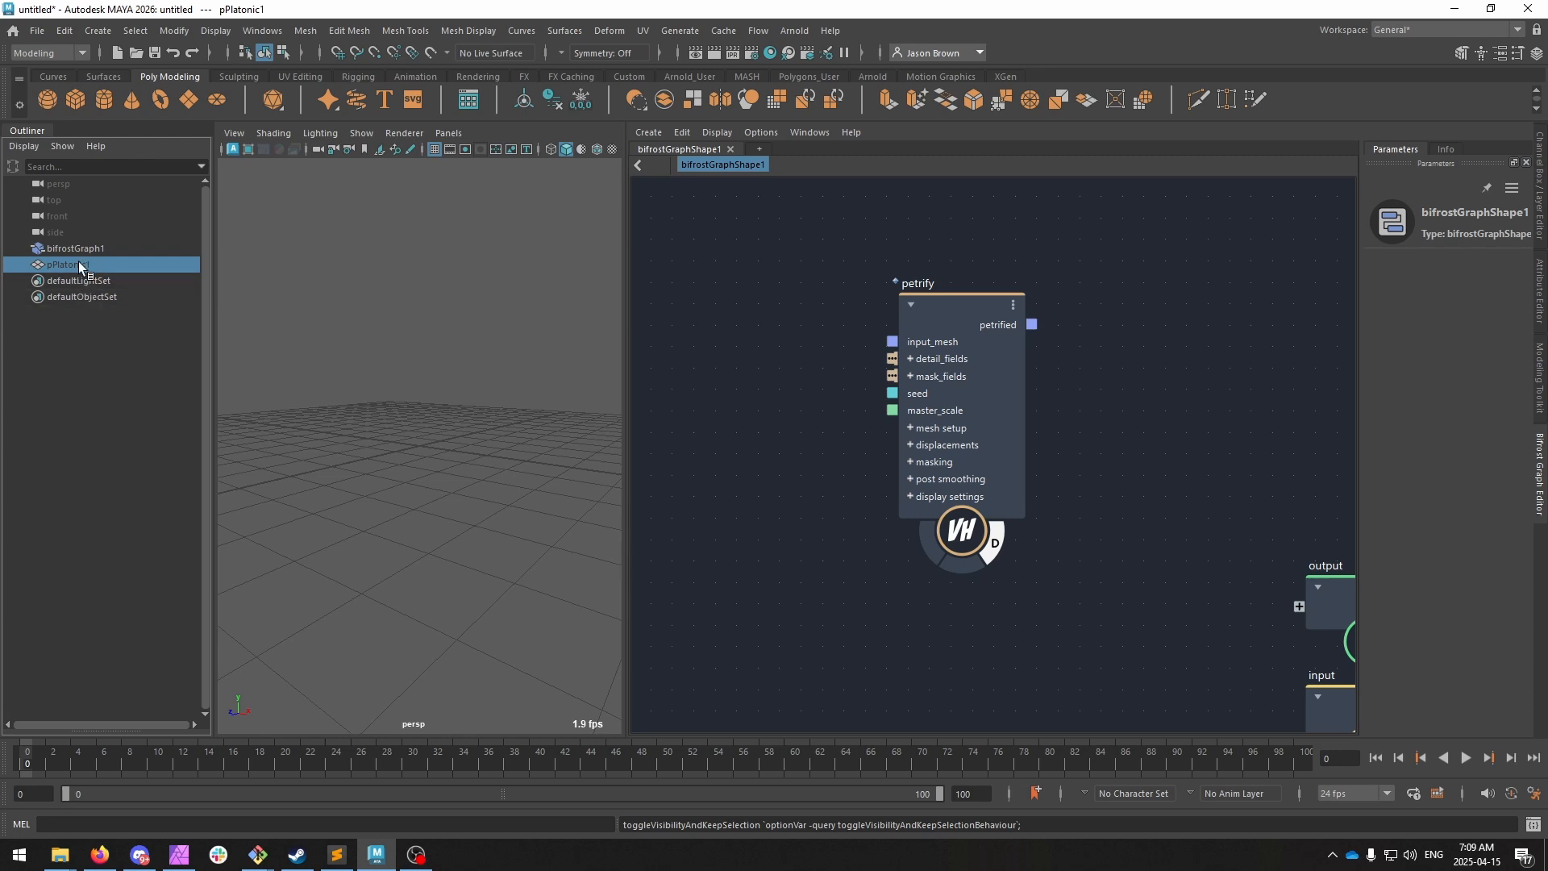
{"action": "left_click_drag", "start_coordinate": [755, 382], "coordinate": [763, 369]}
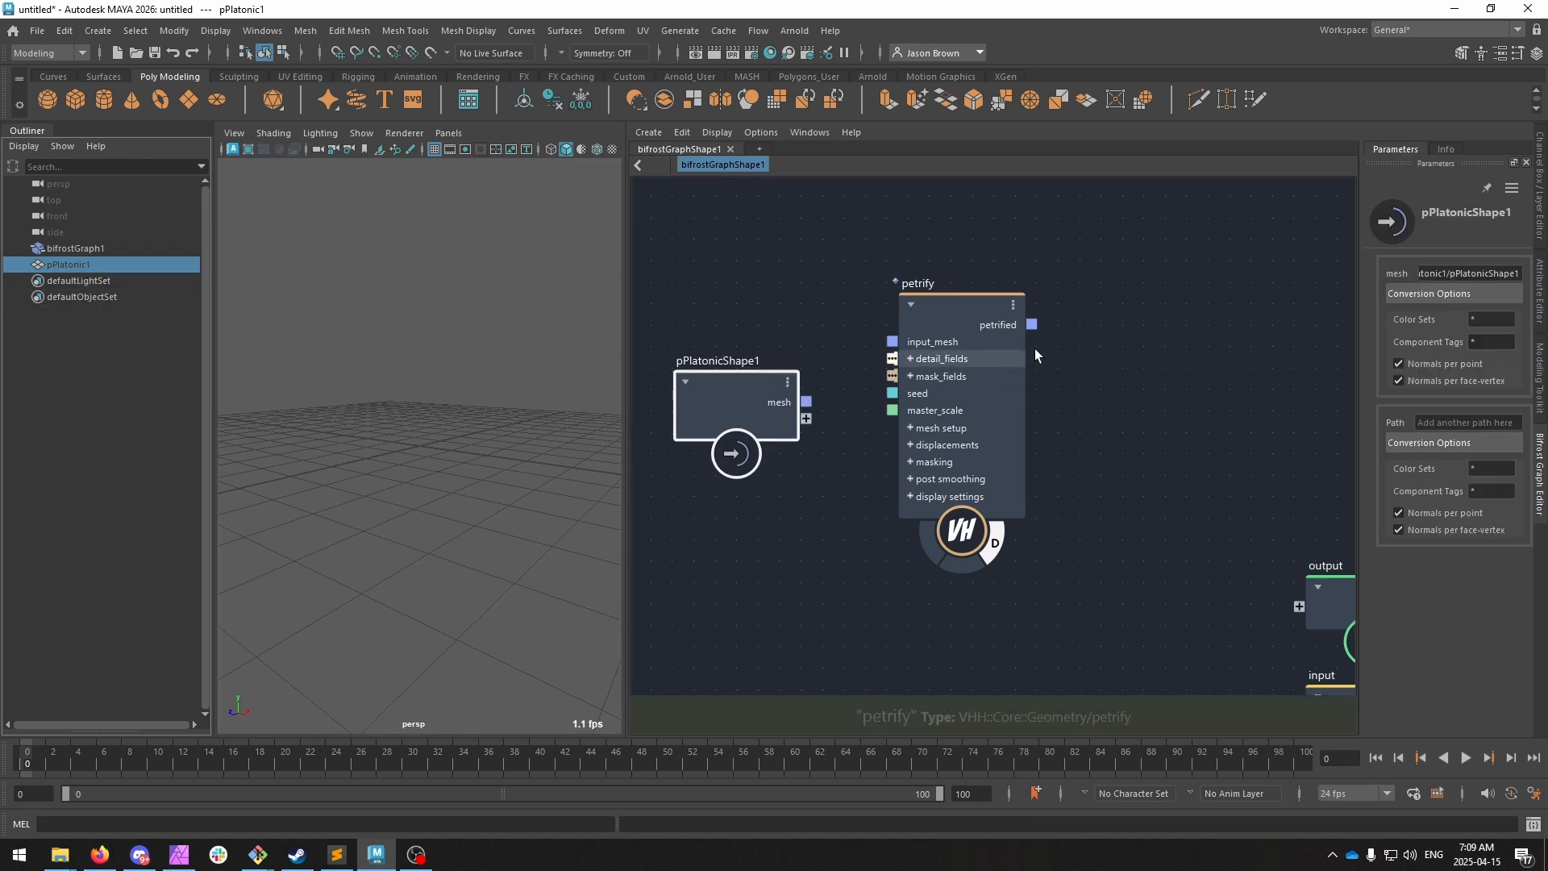
Disable Enable Primary, Enable Secondary, Enable Details and Flatten Object Base on the petrify node.
{"action": "left_click_drag", "start_coordinate": [985, 333], "coordinate": [1040, 349]}
{"action": "left_click_drag", "start_coordinate": [1361, 354], "coordinate": [1237, 351]}
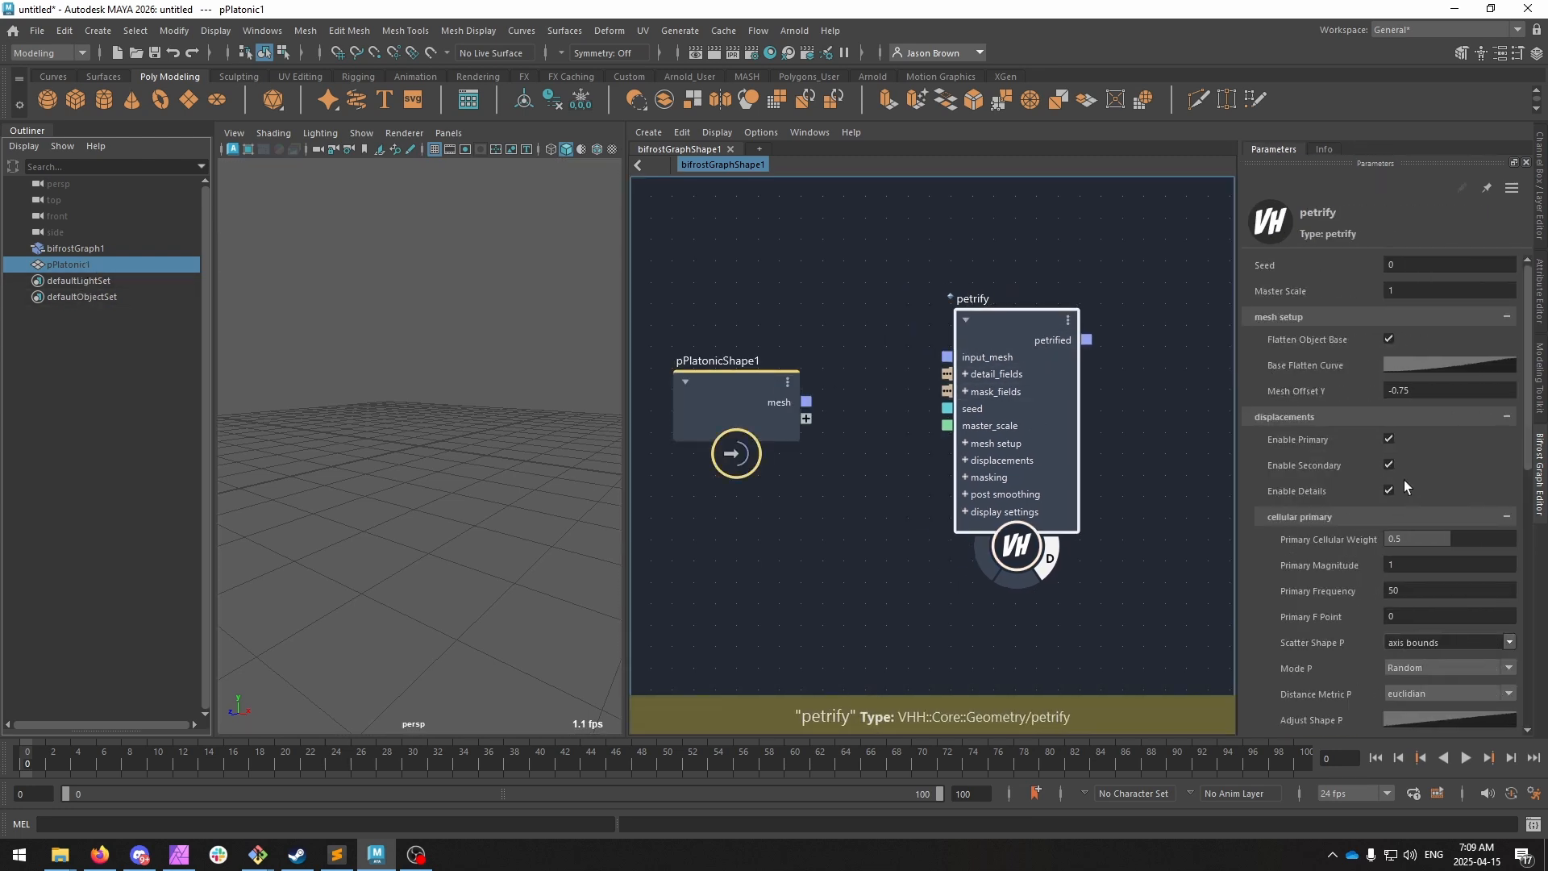
{"action": "left_click", "coordinate": [1388, 438]}
{"action": "left_click", "coordinate": [1388, 465]}
{"action": "left_click", "coordinate": [1389, 490]}
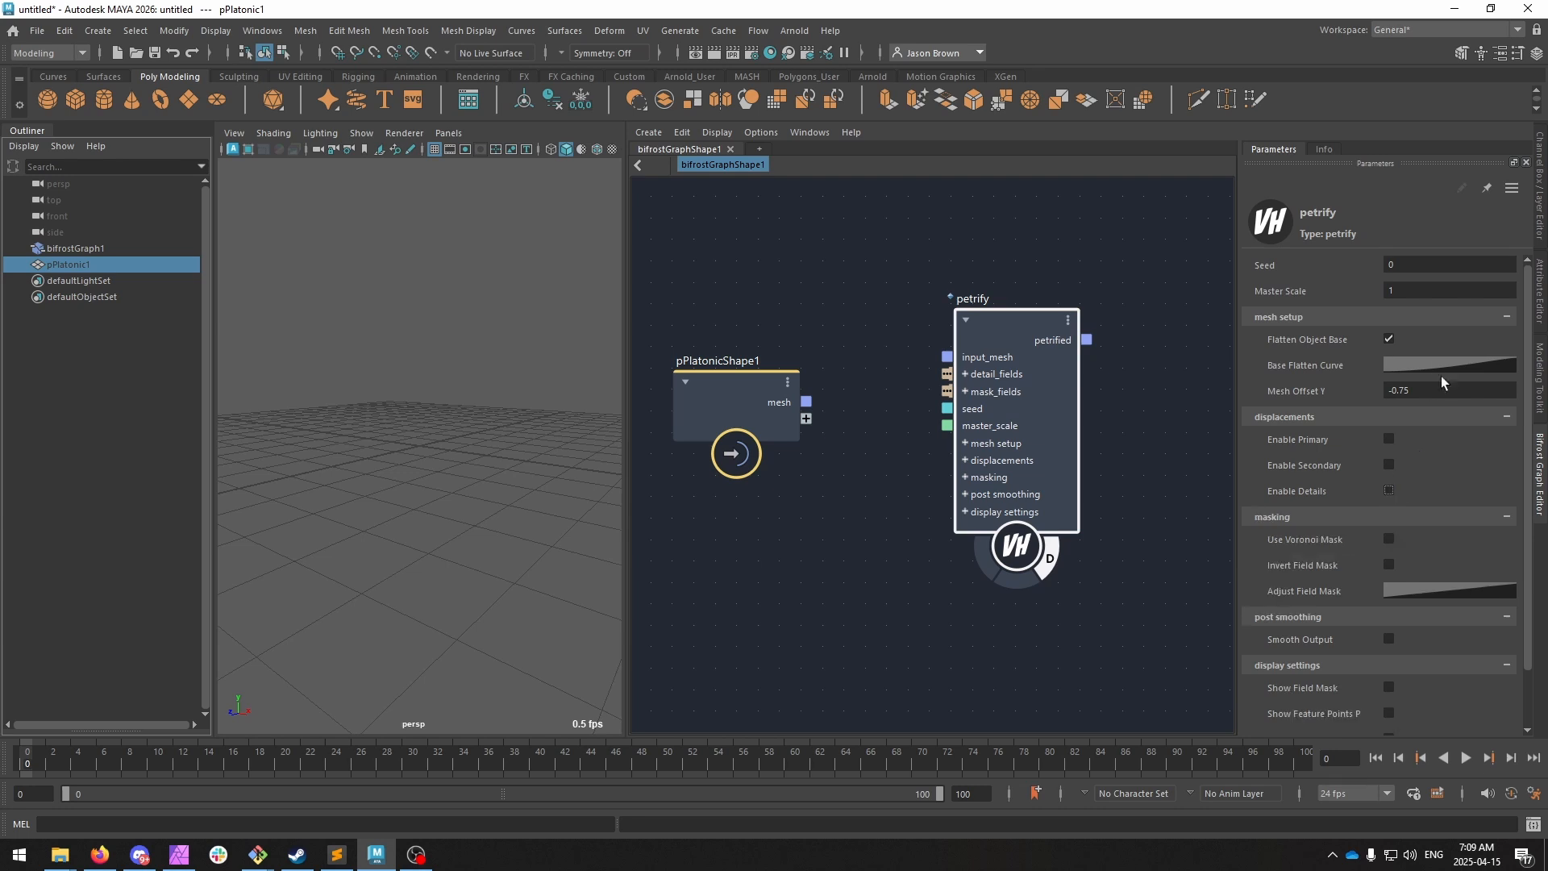
{"action": "left_click", "coordinate": [1388, 339]}
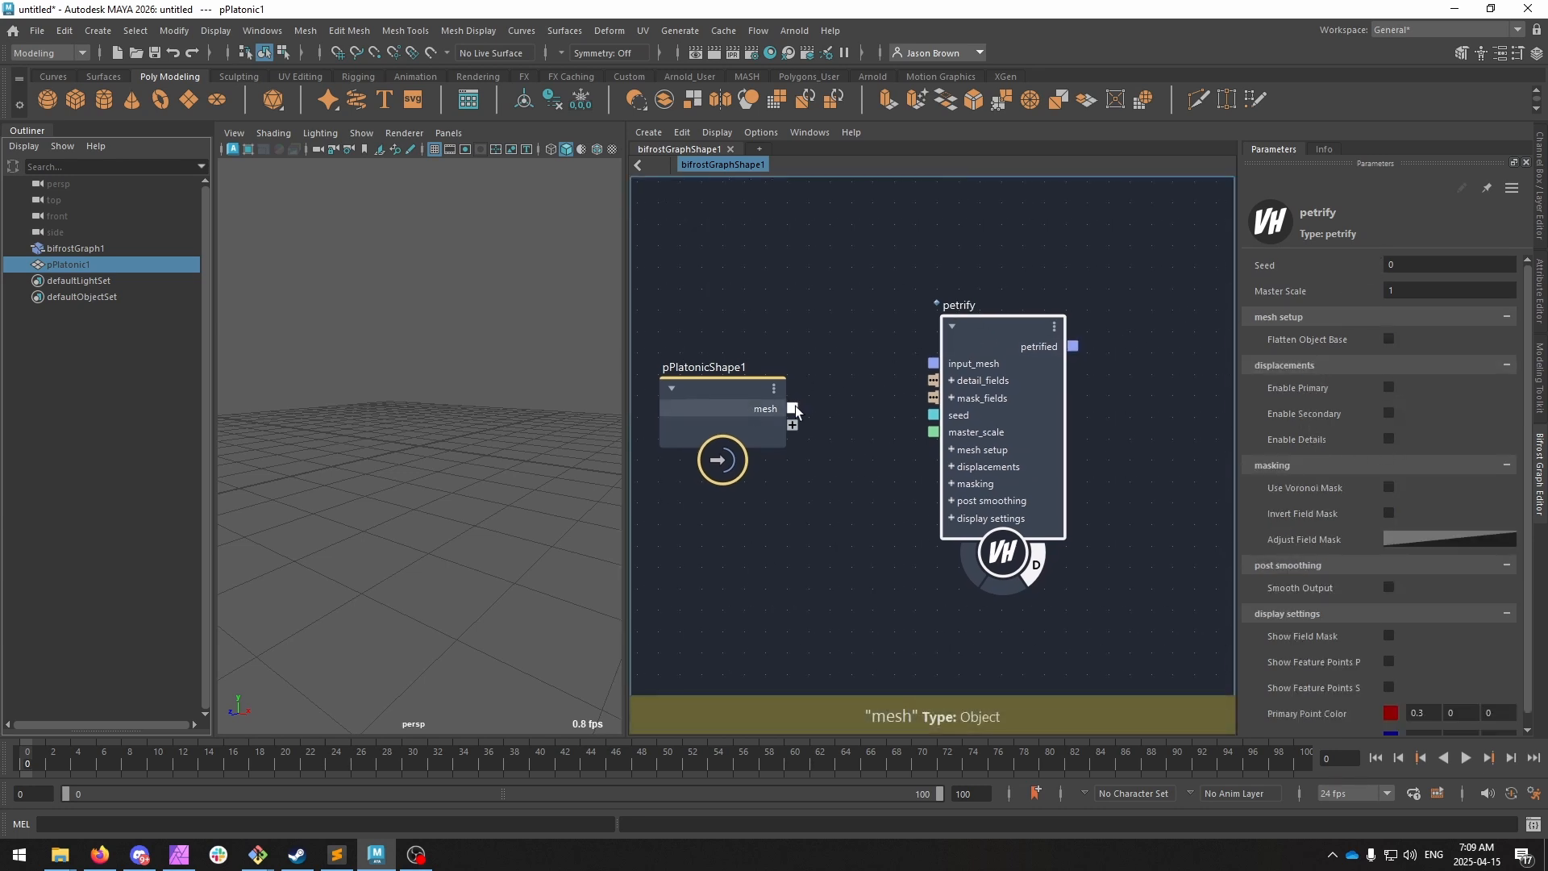
Connect the pPlatonicShape1 mesh output to petrify's input_mesh and align the two nodes.
{"action": "left_click_drag", "start_coordinate": [806, 402], "coordinate": [947, 356]}
{"action": "middle_click_drag", "start_coordinate": [424, 407], "coordinate": [435, 484], "text": "alt"}
{"action": "scroll", "coordinate": [436, 484], "scroll_direction": "down", "scroll_amount": 4}
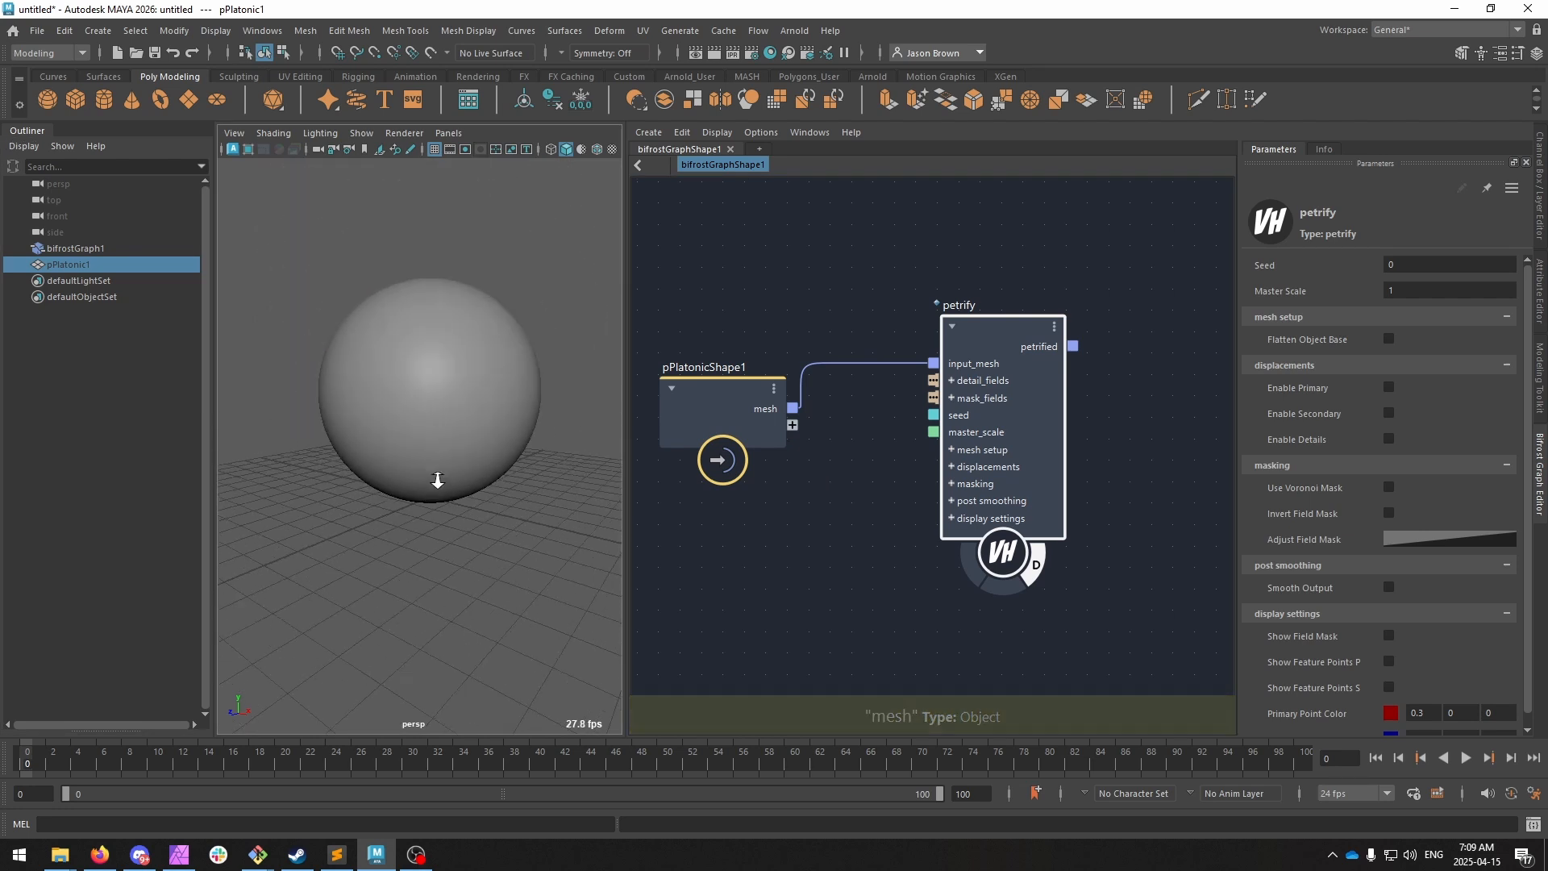
{"action": "left_click_drag", "start_coordinate": [436, 483], "coordinate": [449, 476], "text": "alt"}
{"action": "scroll", "coordinate": [472, 490], "scroll_direction": "up", "scroll_amount": 4}
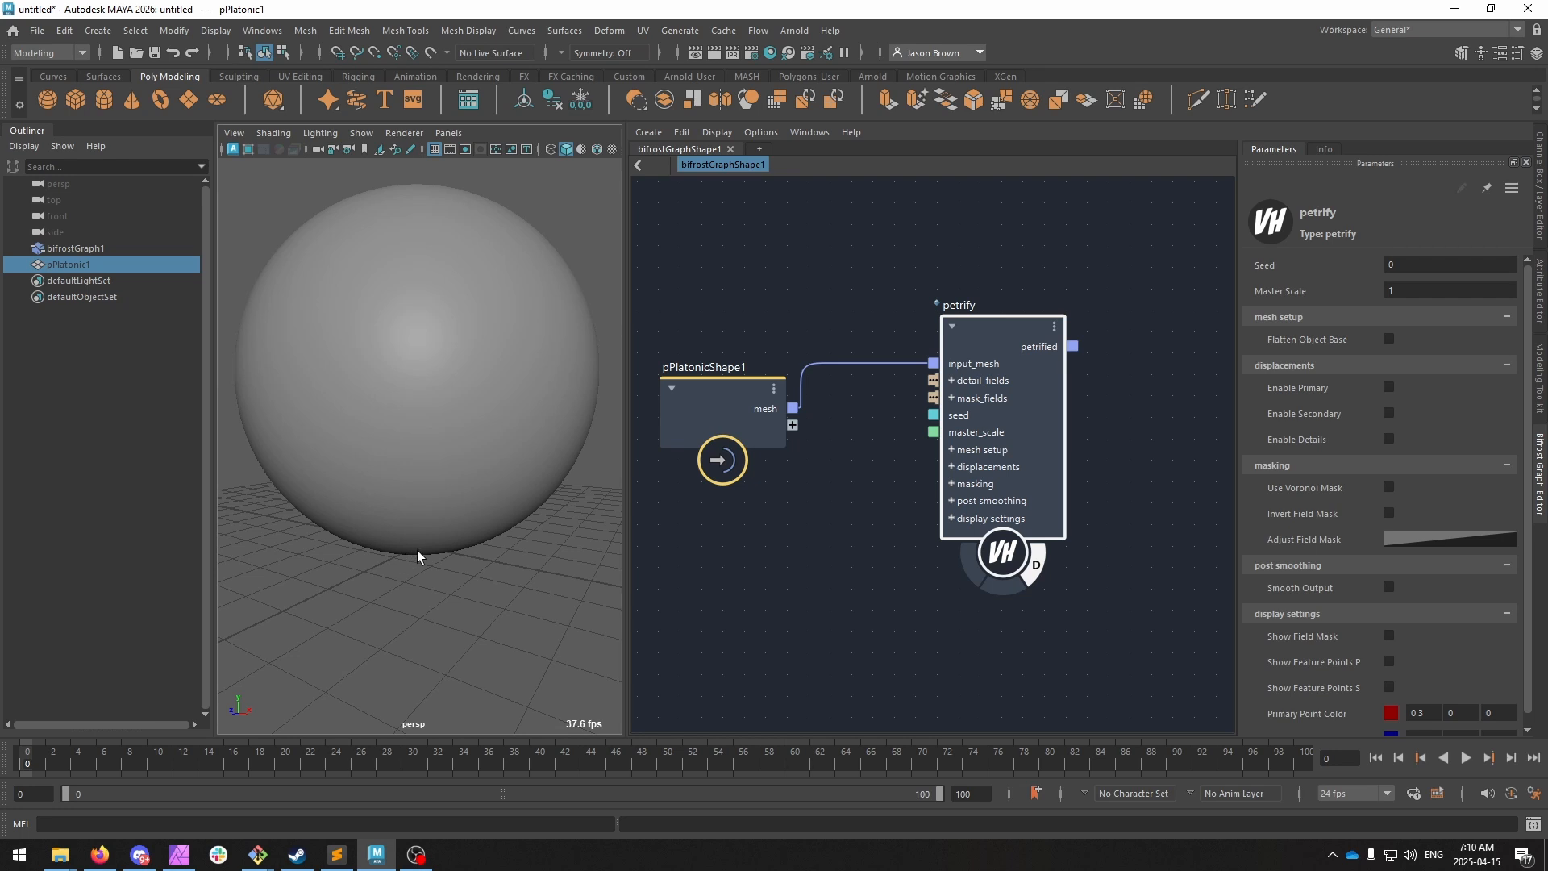
{"action": "left_click_drag", "start_coordinate": [716, 408], "coordinate": [723, 368]}
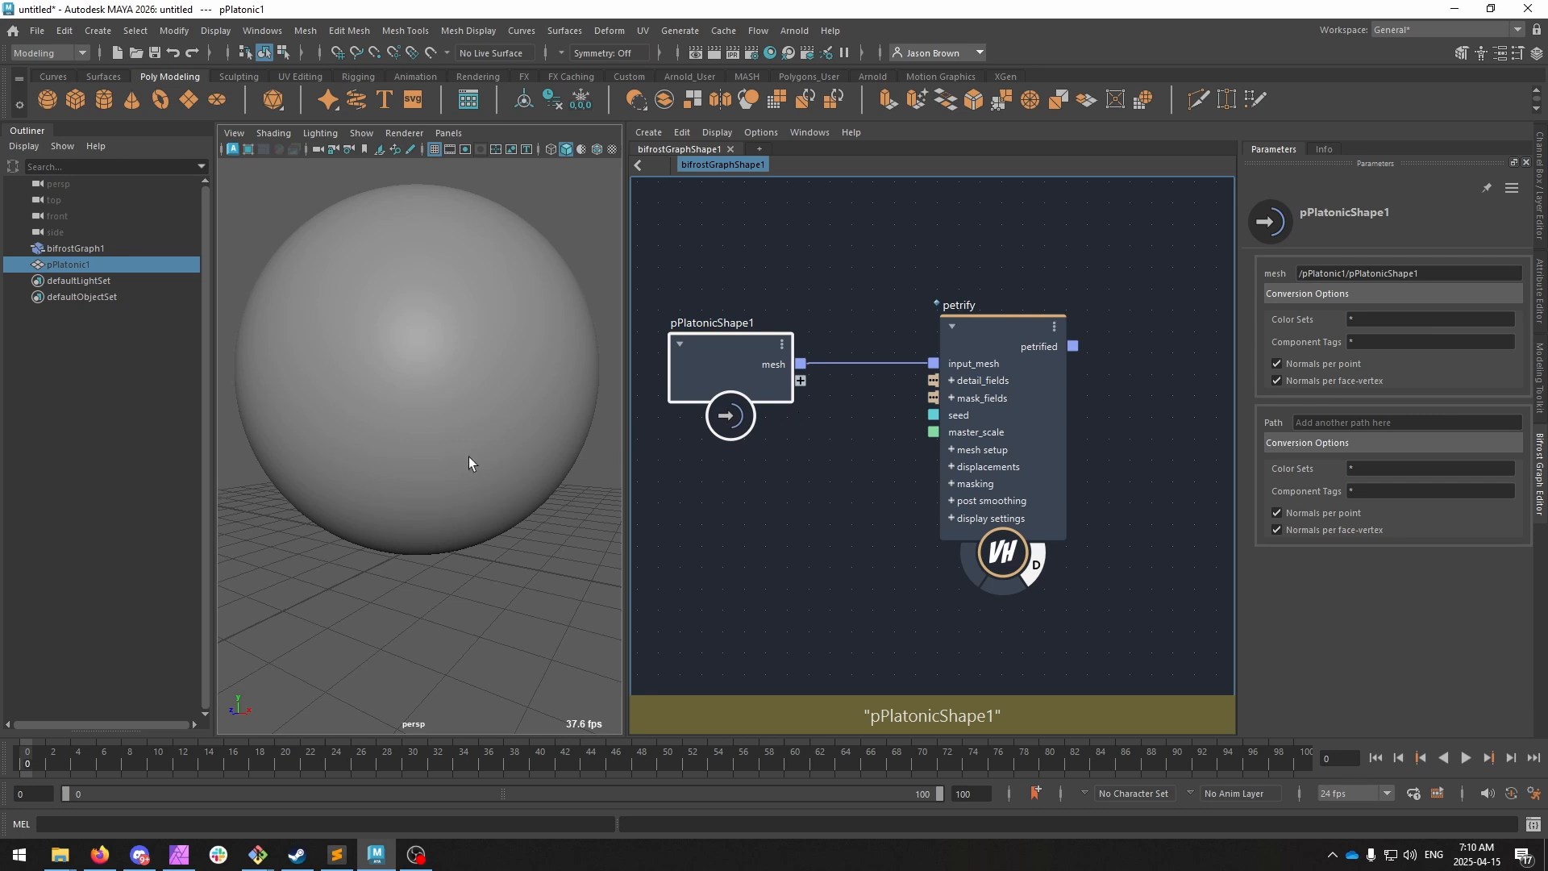
Enable Flatten Object Base on the petrify node and inspect the sphere's base.
{"action": "left_click", "coordinate": [987, 390]}
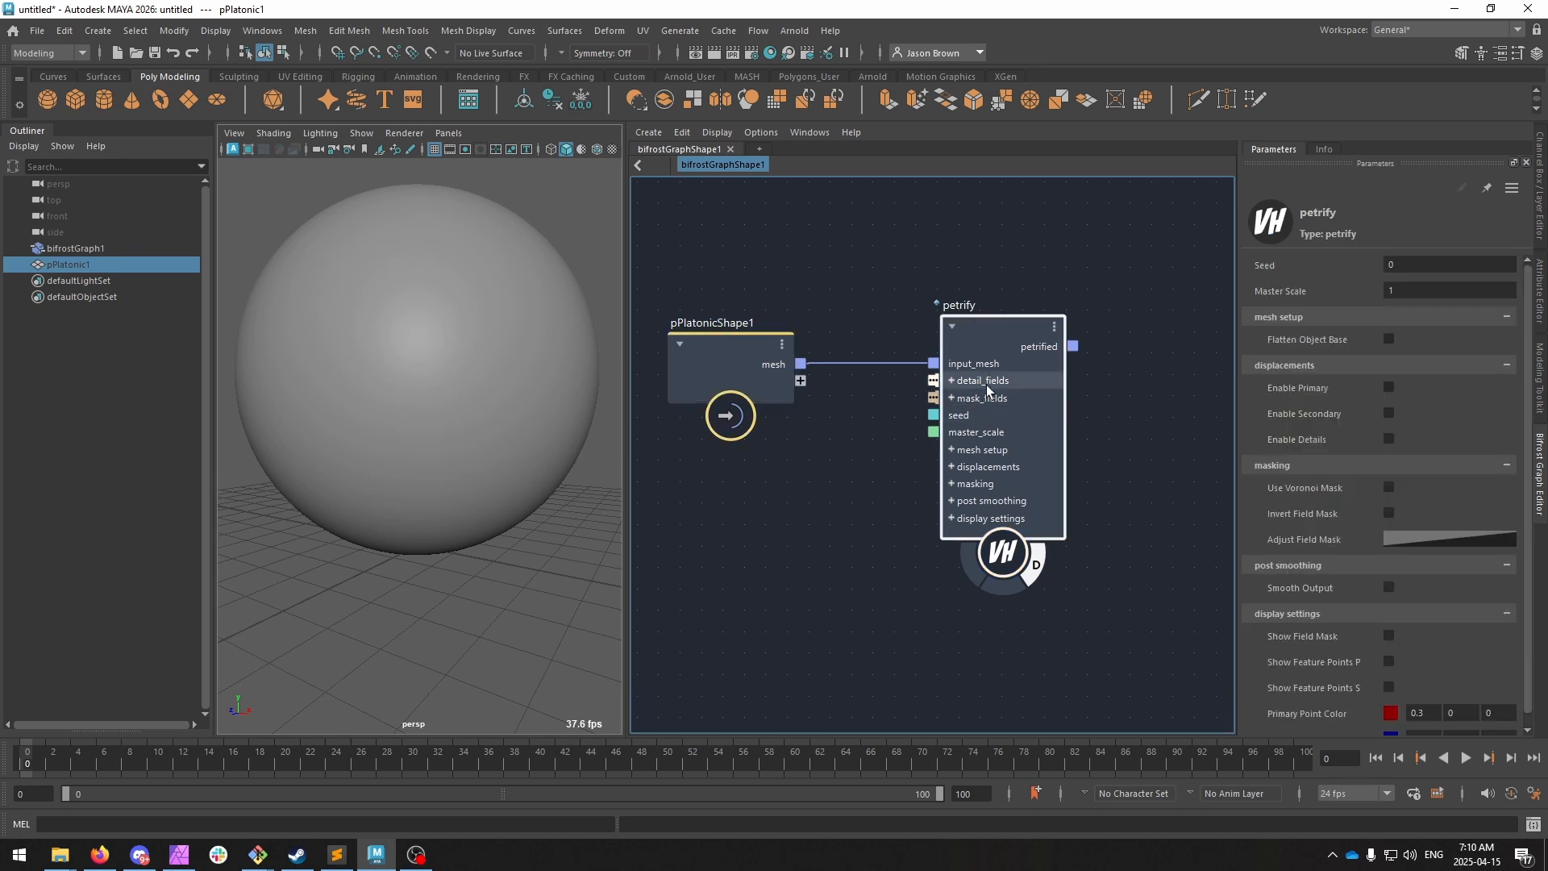
{"action": "left_click", "coordinate": [1388, 340]}
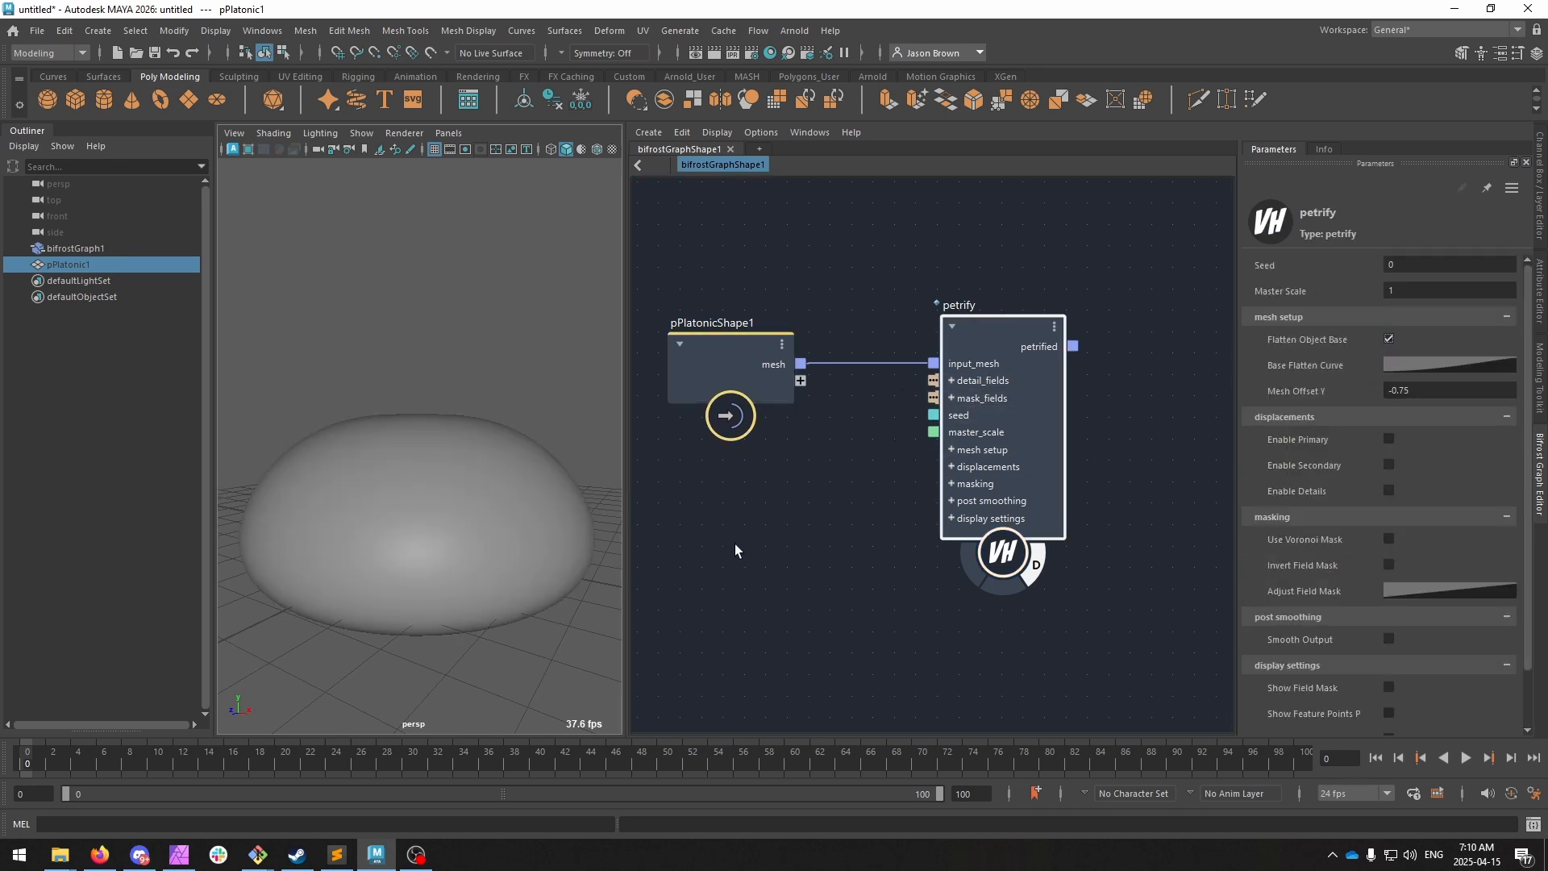
{"action": "left_click_drag", "start_coordinate": [516, 476], "coordinate": [501, 542], "text": "alt"}
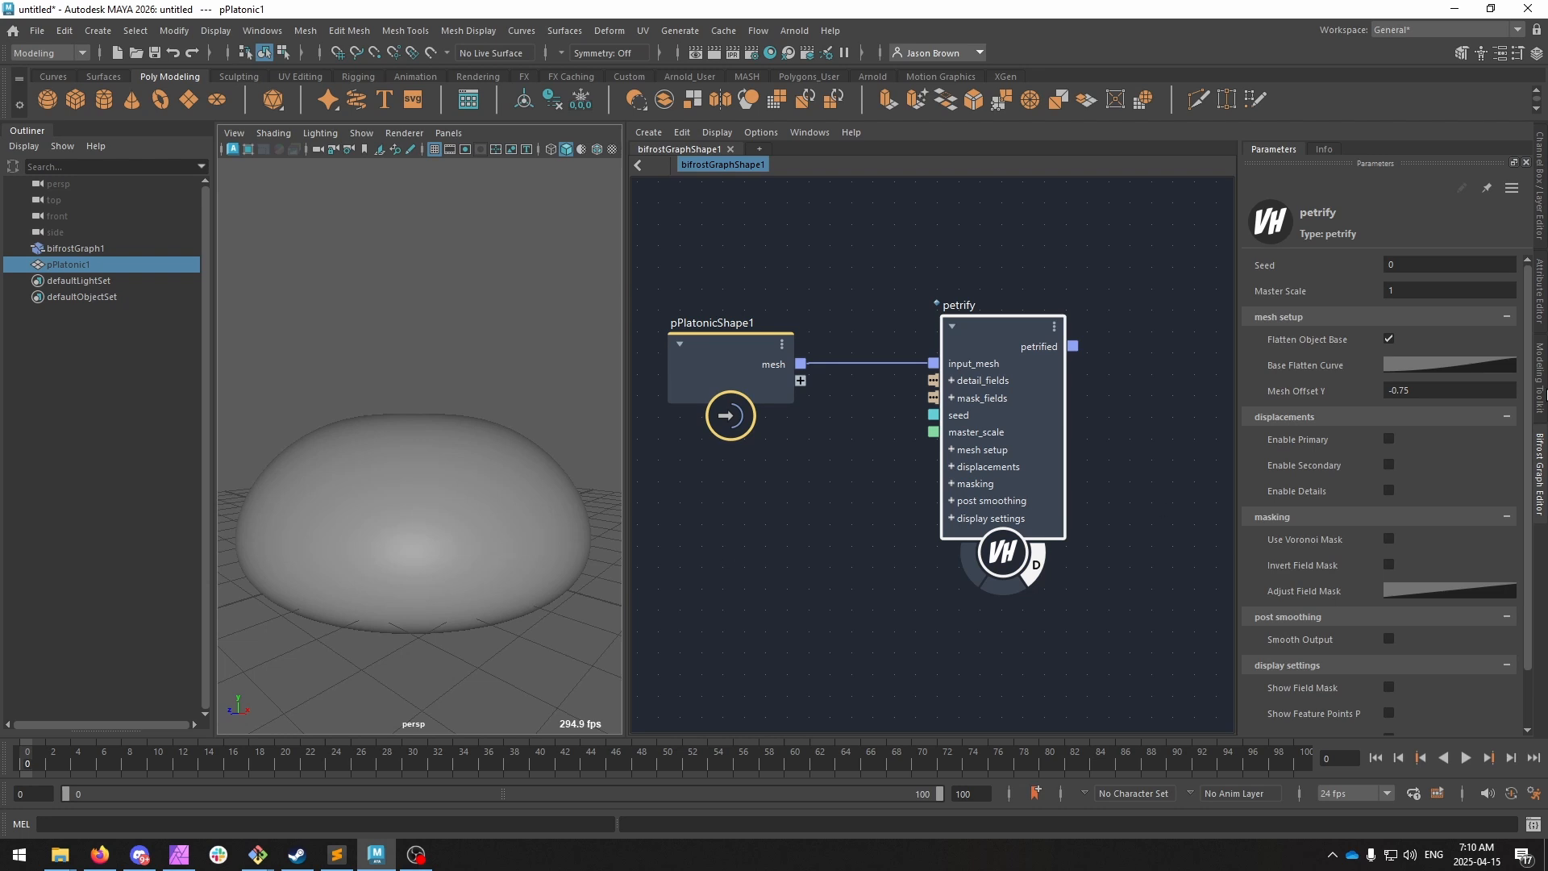
Try reshaping the Base Flatten Curve with the tangent handles of its end and start points, and restore the original curve.
{"action": "left_click", "coordinate": [1405, 366]}
{"action": "left_click", "coordinate": [1487, 422]}
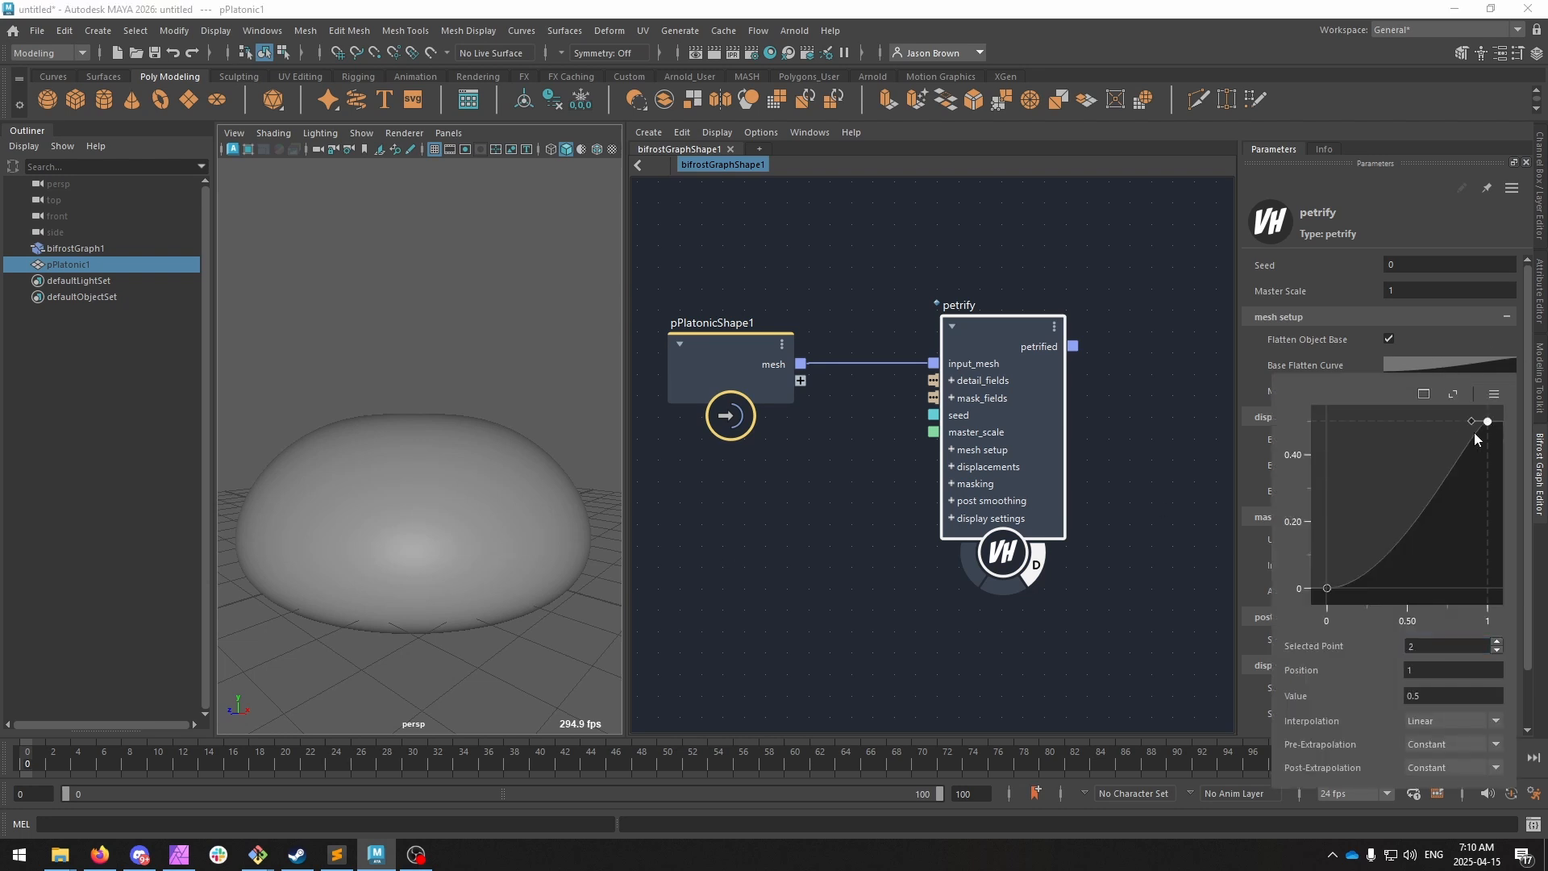
{"action": "left_click_drag", "start_coordinate": [1475, 426], "coordinate": [1431, 466]}
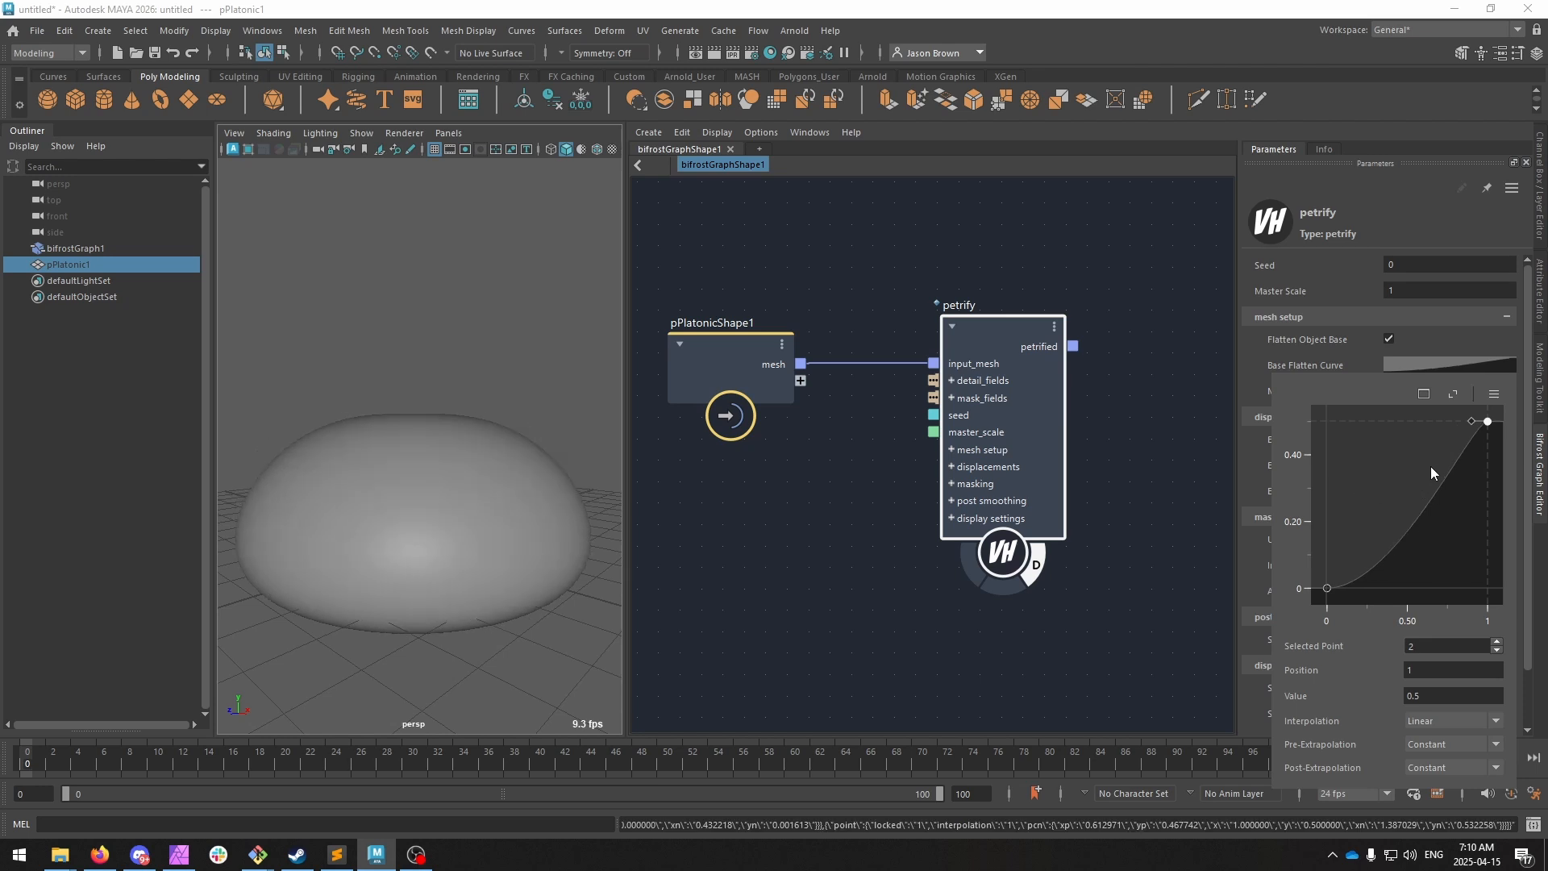
{"action": "left_click", "coordinate": [1327, 589]}
{"action": "left_click_drag", "start_coordinate": [1398, 591], "coordinate": [1346, 516]}
{"action": "key", "text": "shift+z"}
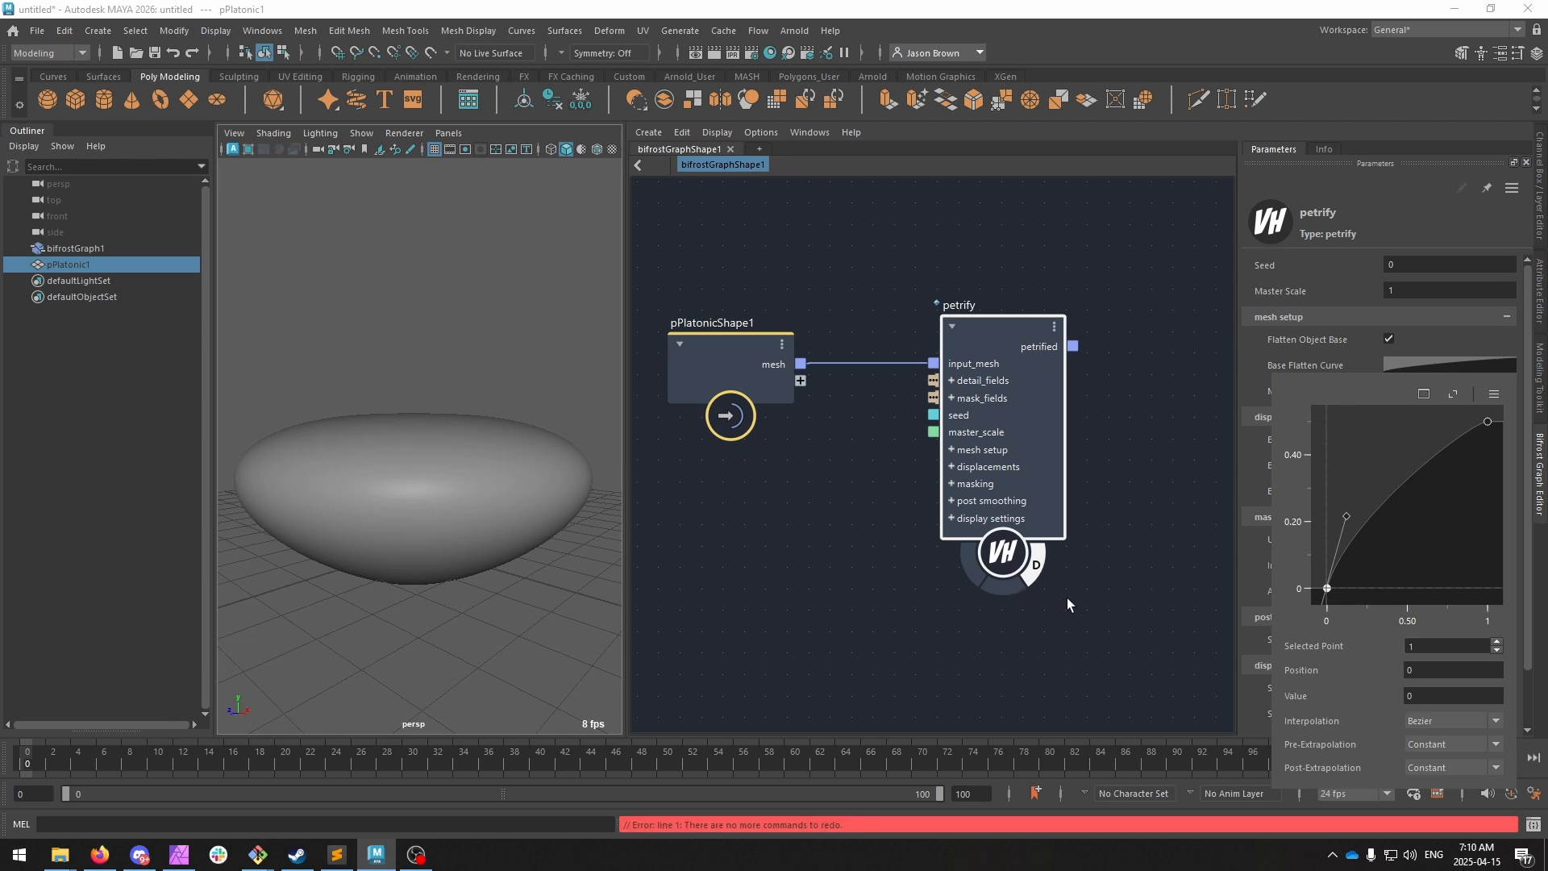
{"action": "right_click", "coordinate": [1125, 549]}
{"action": "left_click", "coordinate": [1120, 471]}
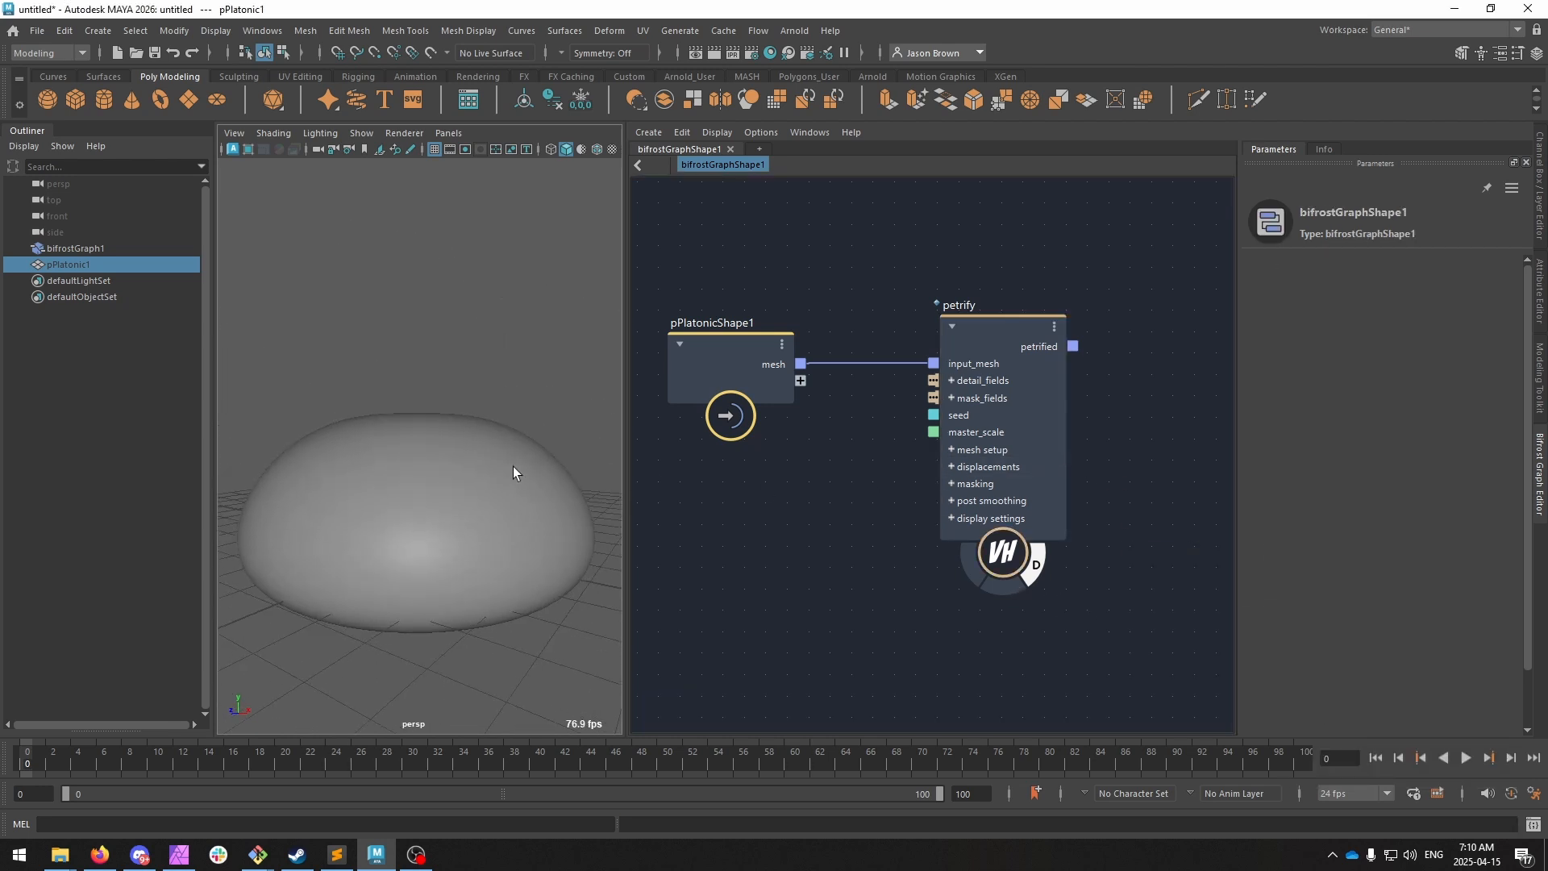
Inspect the flattened mesh and collapse the petrify node's mesh setup and masking parameter groups.
{"action": "middle_click_drag", "start_coordinate": [520, 491], "coordinate": [532, 408], "text": "alt"}
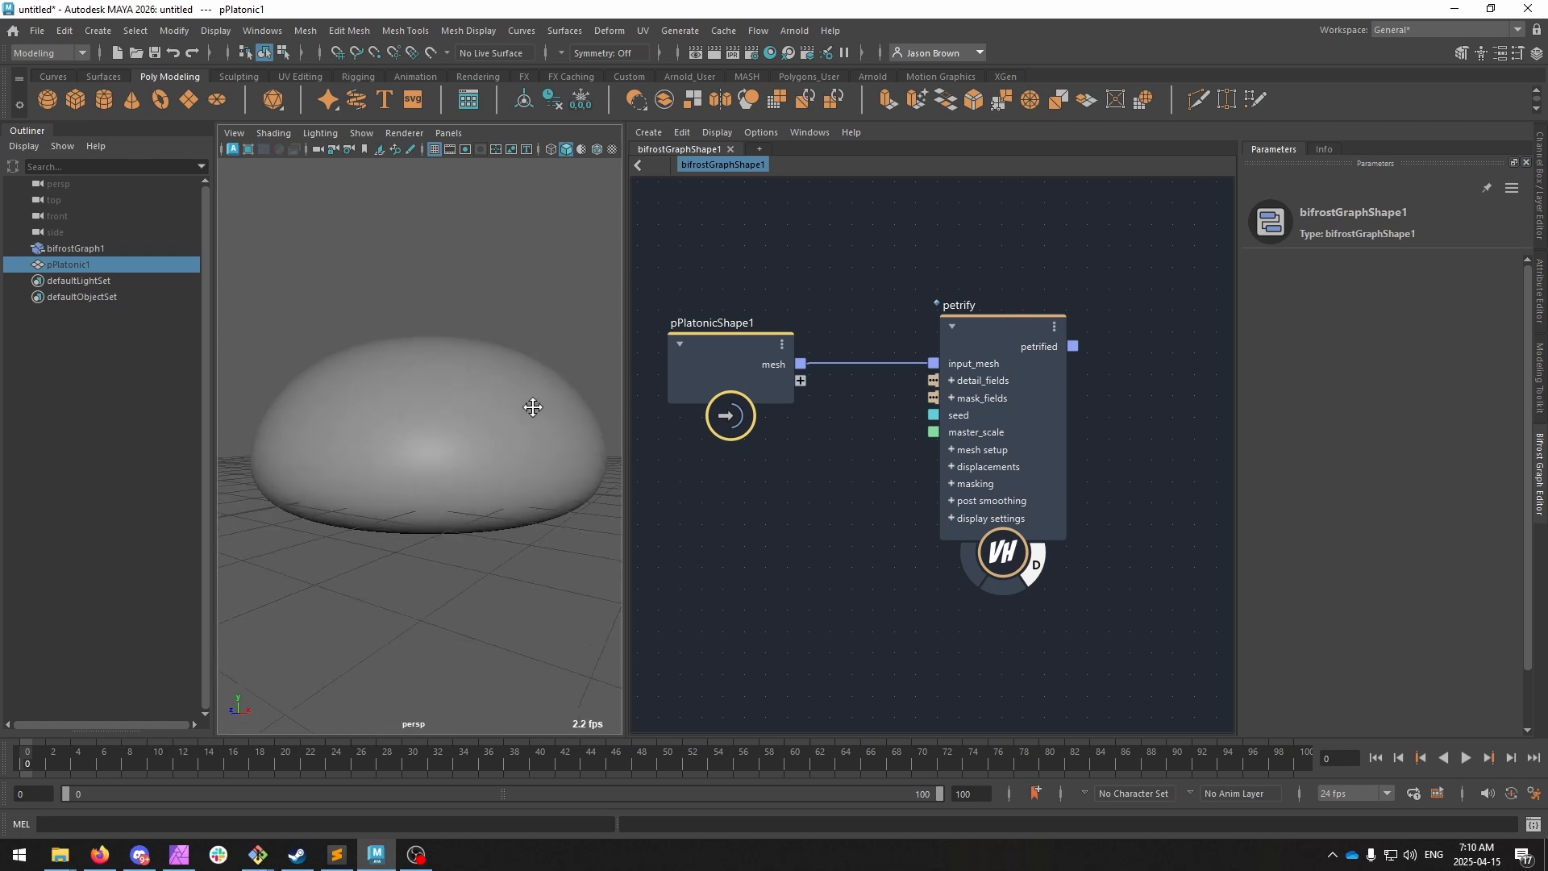
{"action": "left_click_drag", "start_coordinate": [432, 416], "coordinate": [573, 477], "text": "alt"}
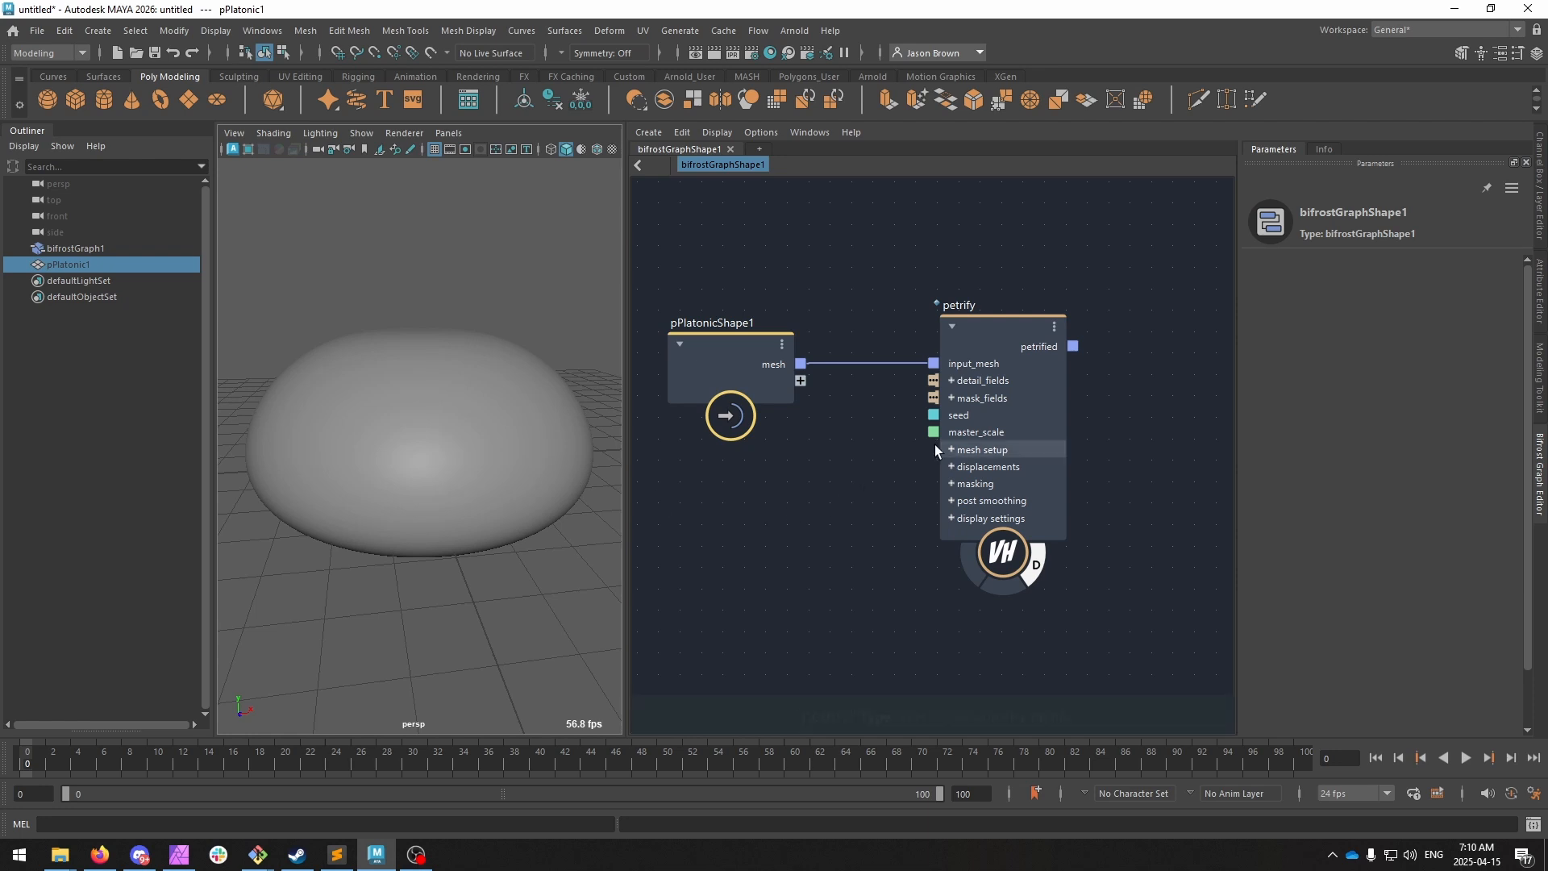
{"action": "left_click", "coordinate": [997, 320]}
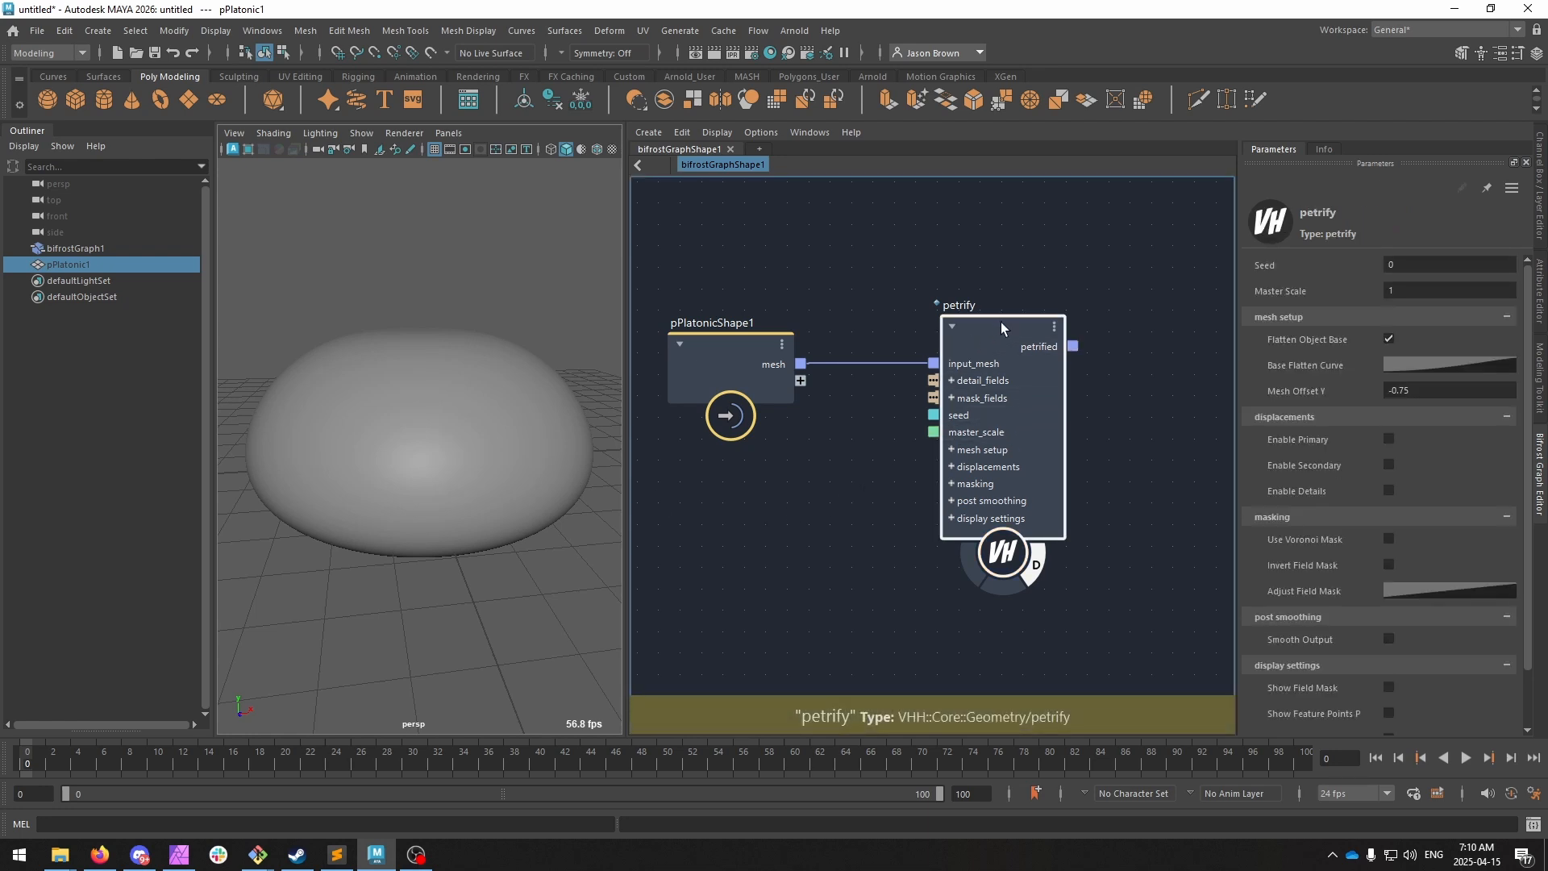
{"action": "left_click", "coordinate": [1496, 317]}
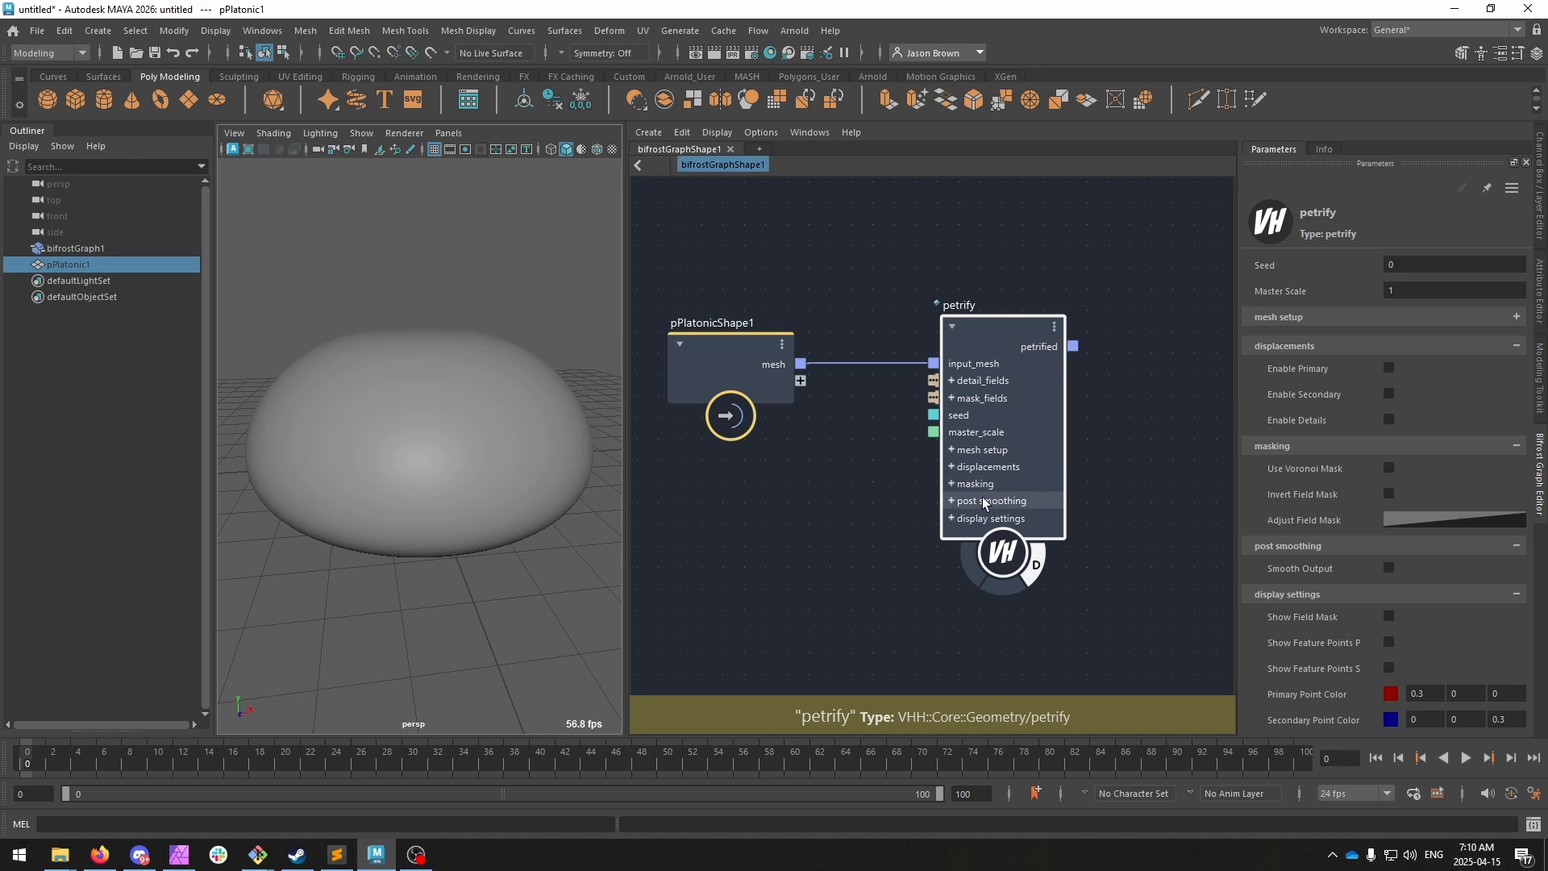
{"action": "left_click", "coordinate": [1341, 446]}
Switch petrify's primary and secondary displacements on and off to compare their effect on the mesh.
{"action": "left_click", "coordinate": [1388, 368]}
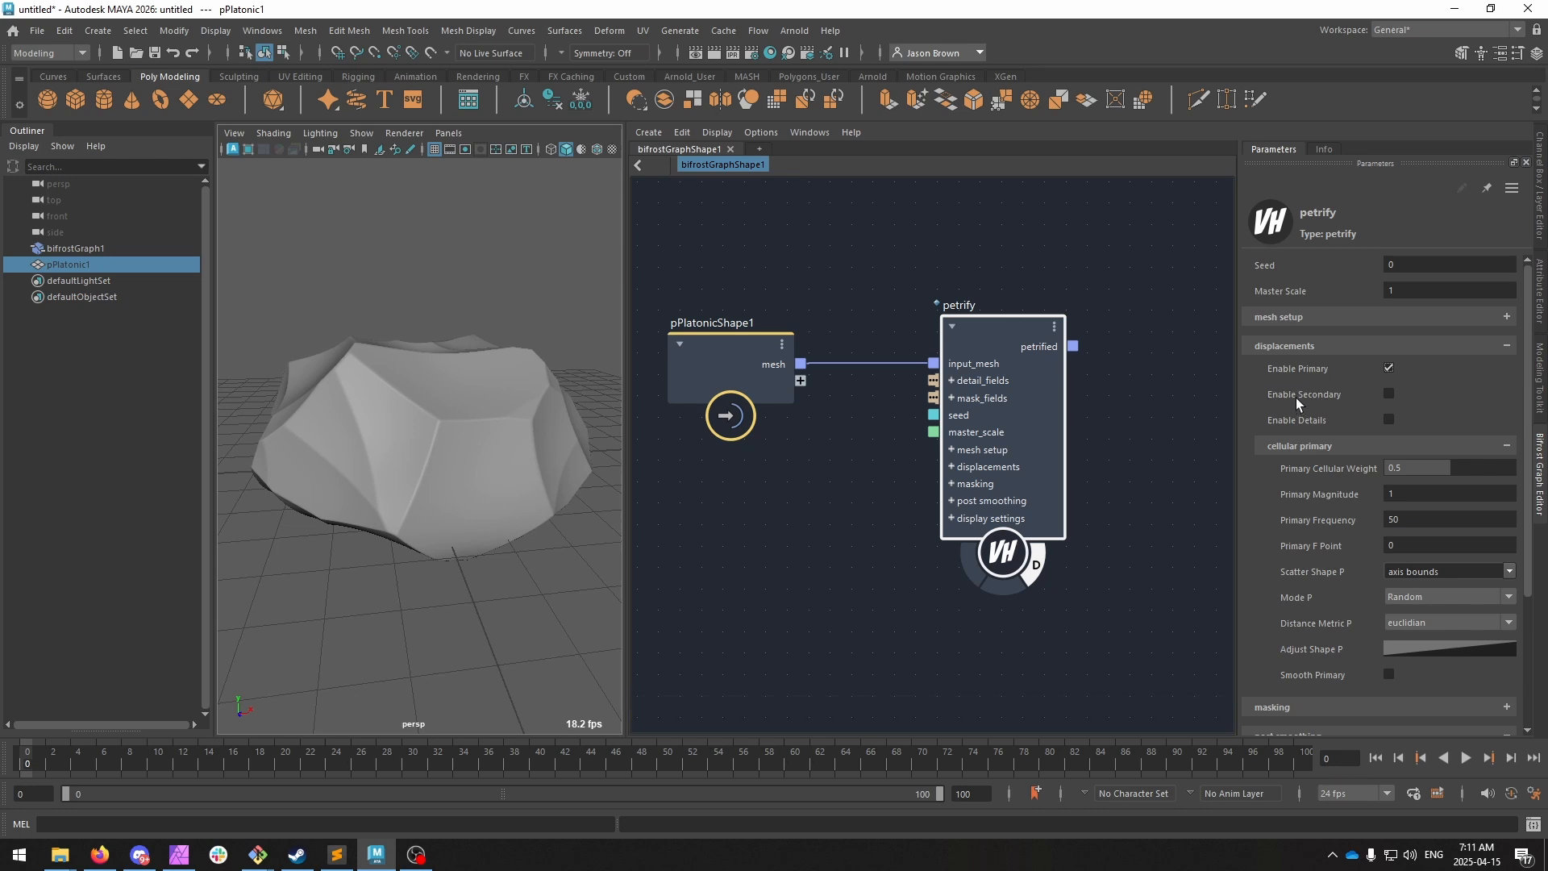
{"action": "left_click", "coordinate": [1389, 392]}
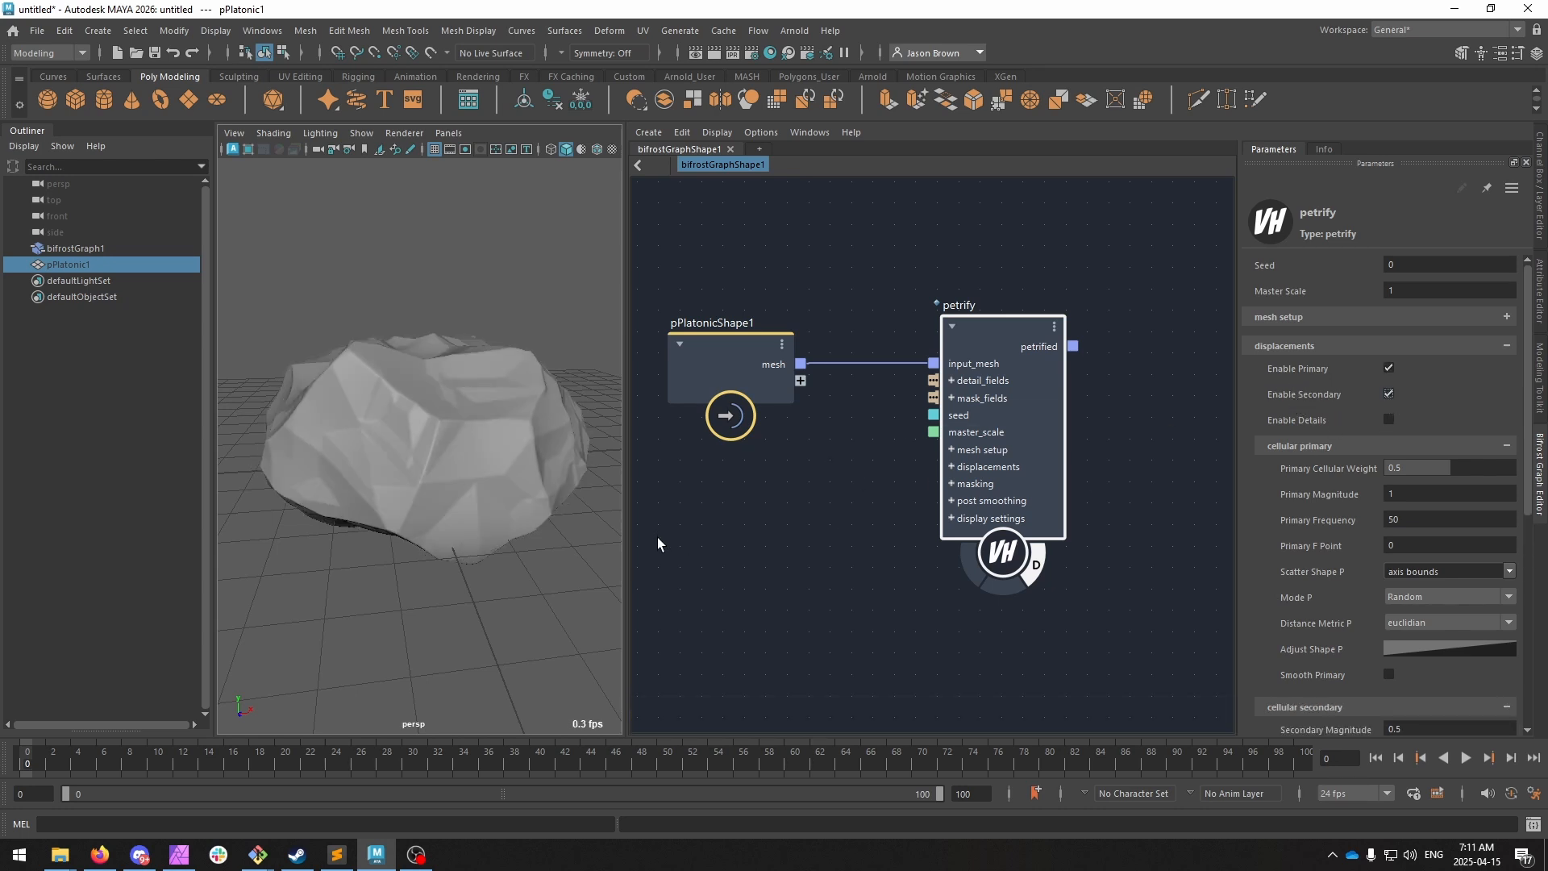
{"action": "left_click", "coordinate": [1390, 368]}
{"action": "left_click", "coordinate": [1390, 369]}
{"action": "left_click", "coordinate": [1389, 393]}
{"action": "left_click", "coordinate": [1388, 368]}
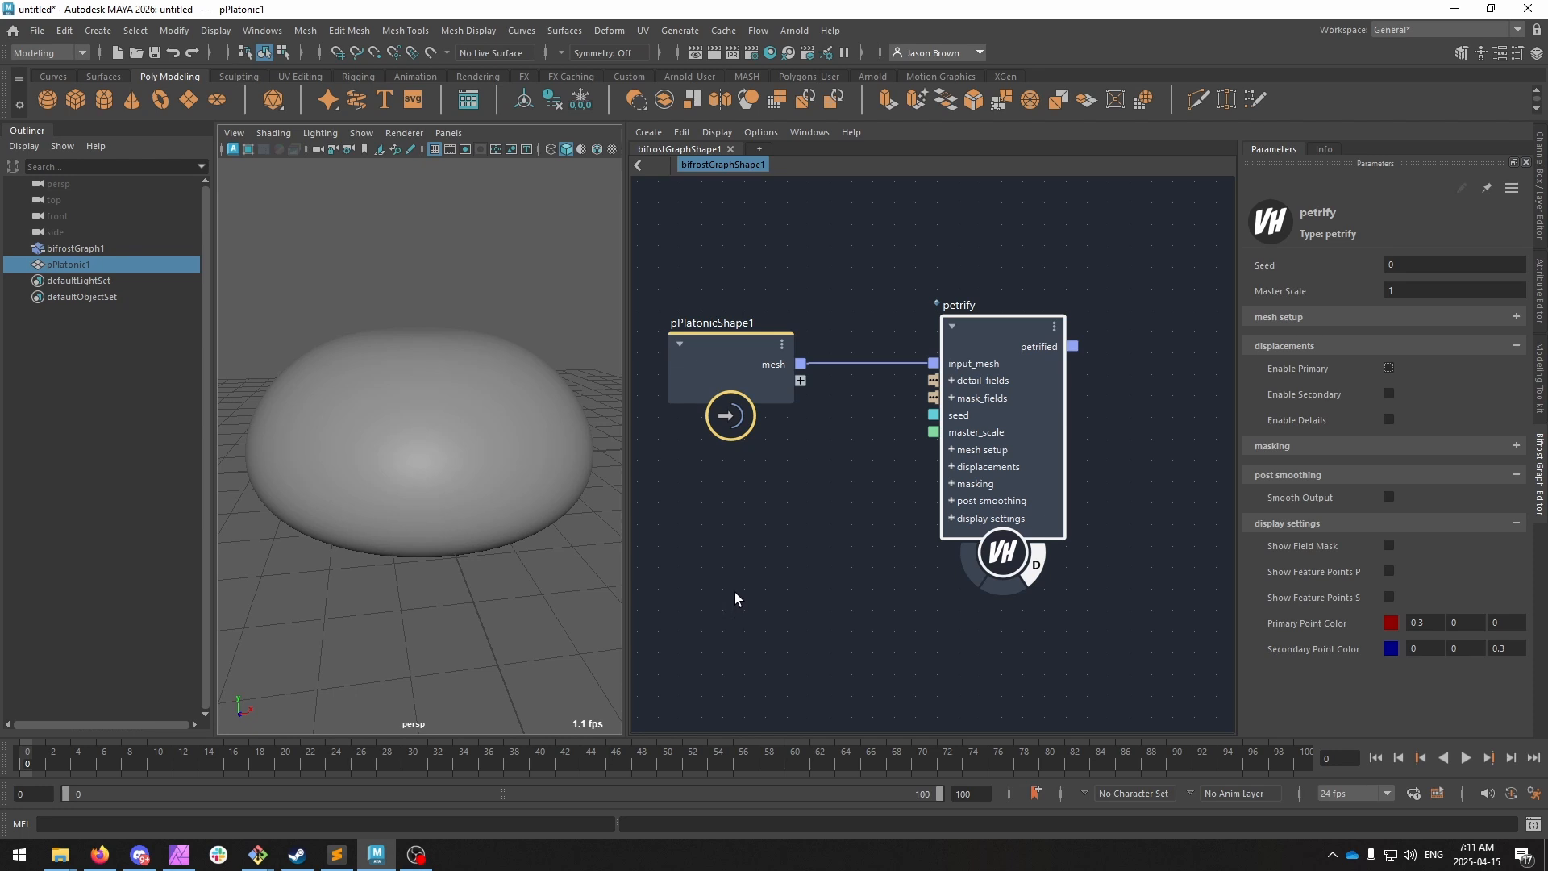
Enable the primary and secondary displacements on the petrify node.
{"action": "left_click", "coordinate": [1387, 368]}
{"action": "left_click_drag", "start_coordinate": [596, 475], "coordinate": [500, 407], "text": "alt"}
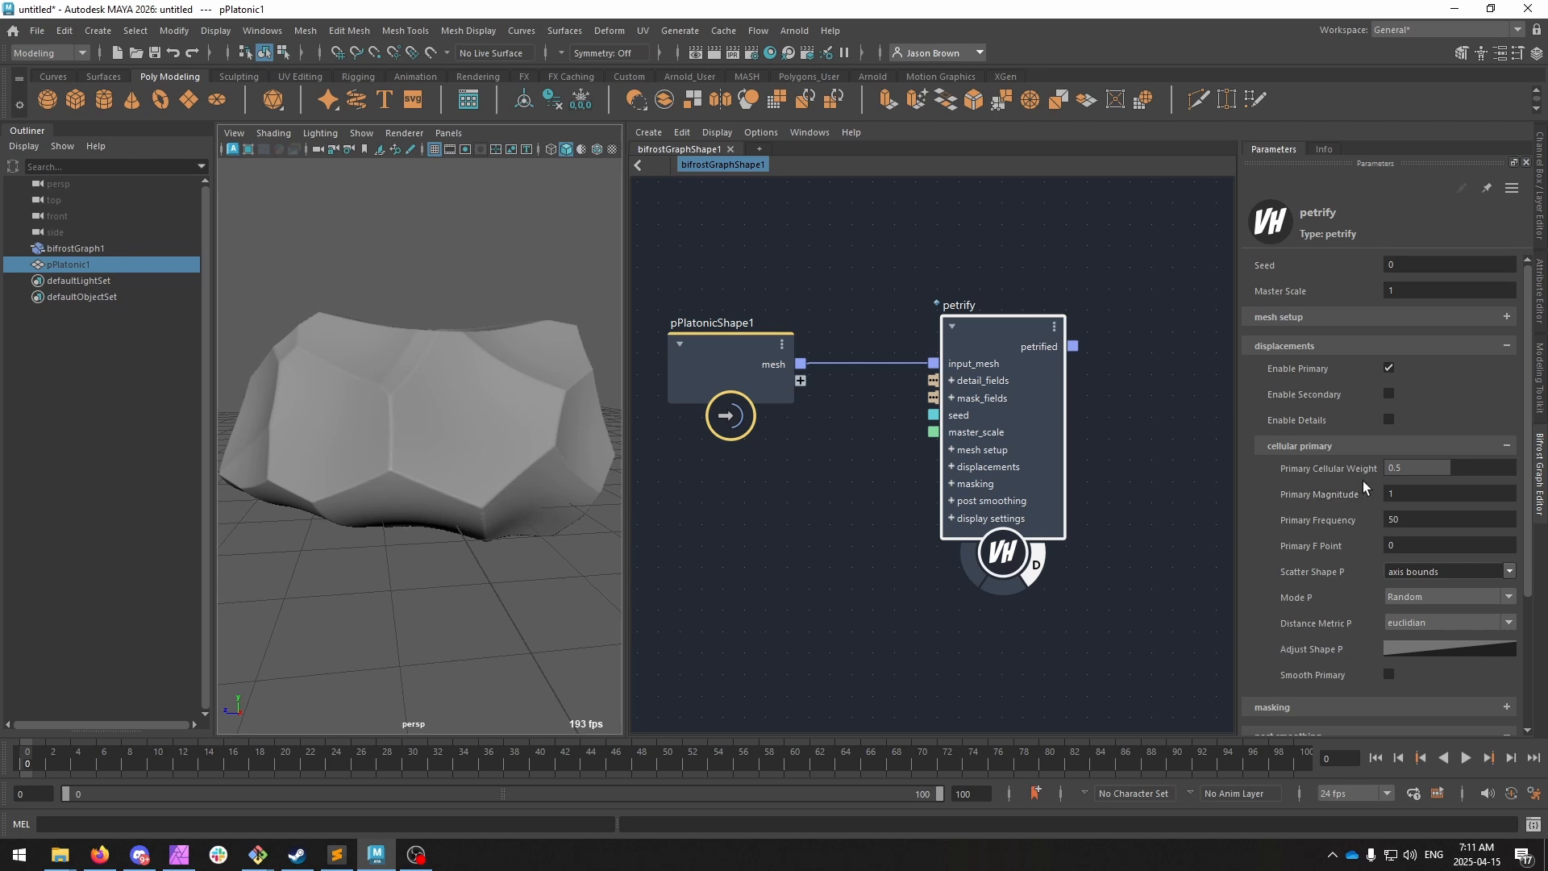
{"action": "left_click", "coordinate": [1388, 394]}
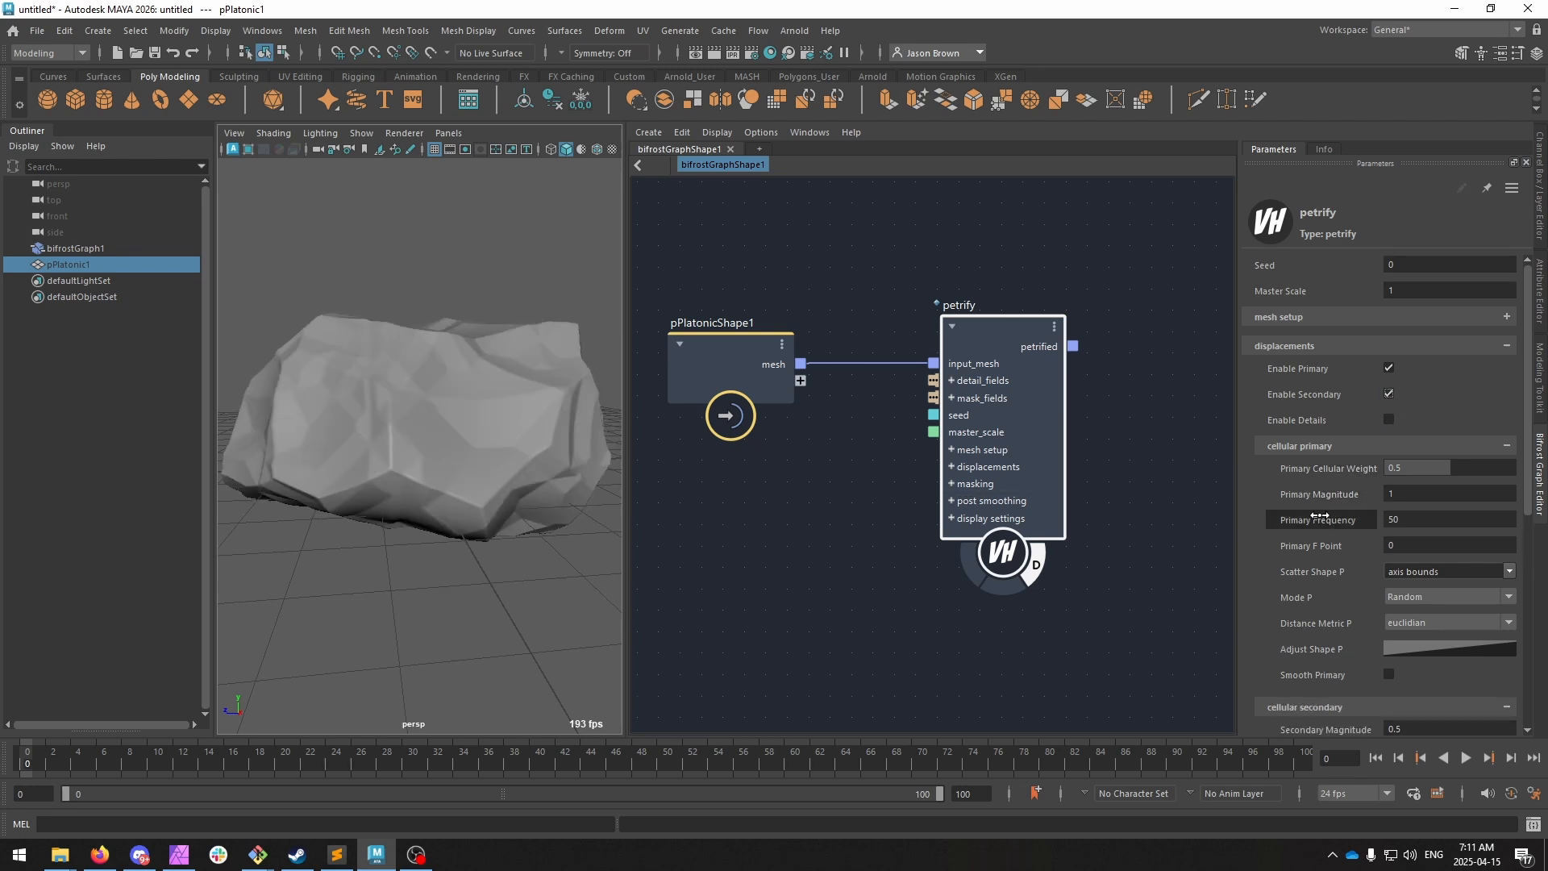
Try a Primary Cellular Weight of 0, settle it at about 0.553, and disable petrify's secondary displacement.
{"action": "left_click_drag", "start_coordinate": [1351, 469], "coordinate": [1144, 475]}
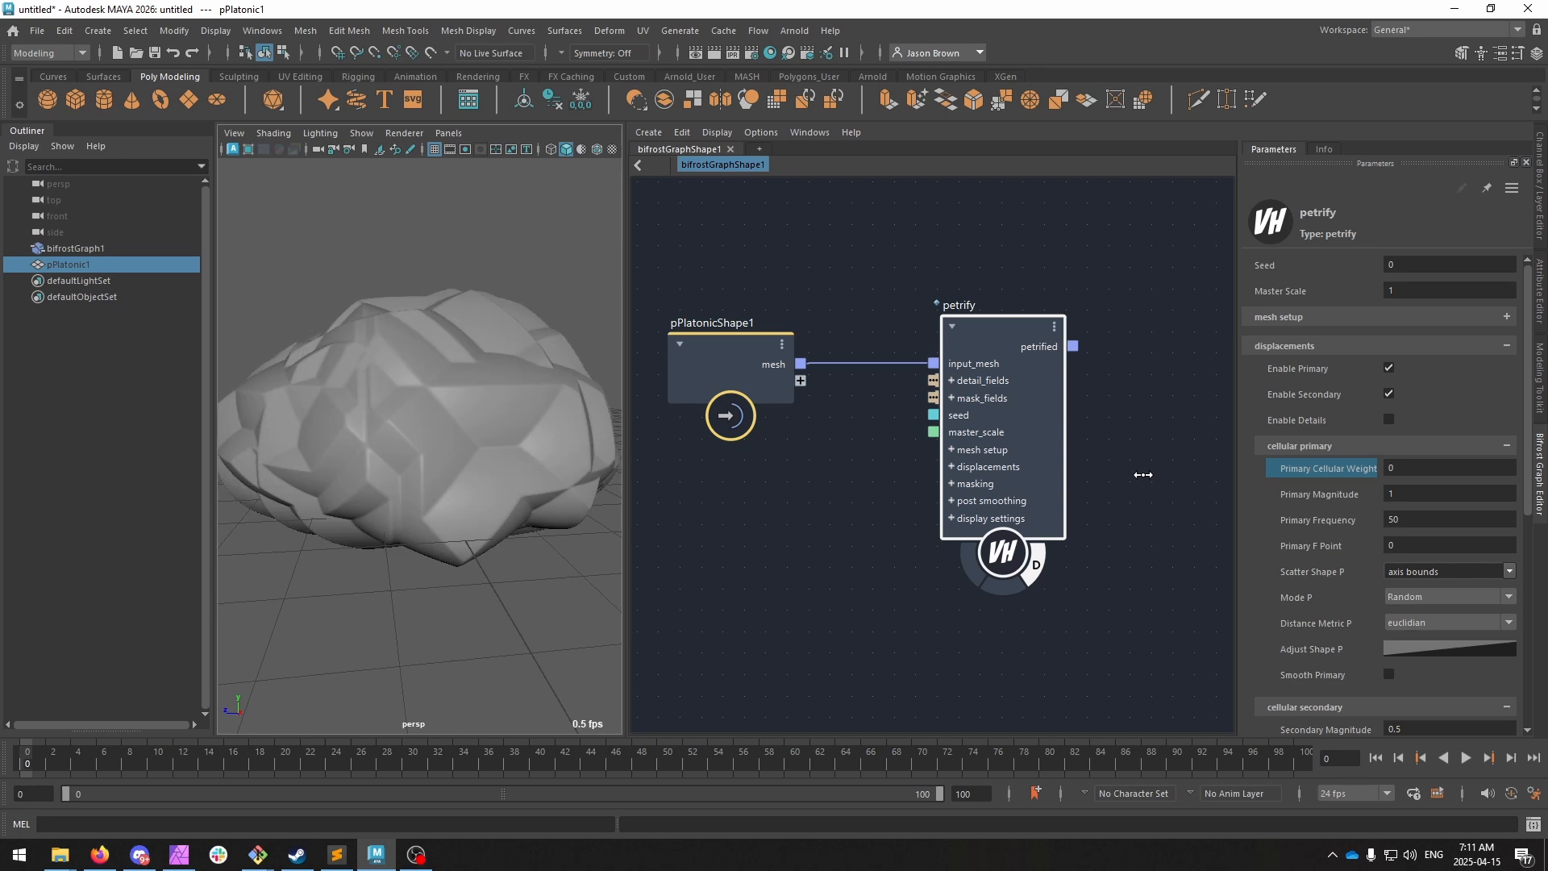
{"action": "left_click_drag", "start_coordinate": [1143, 475], "coordinate": [1301, 487]}
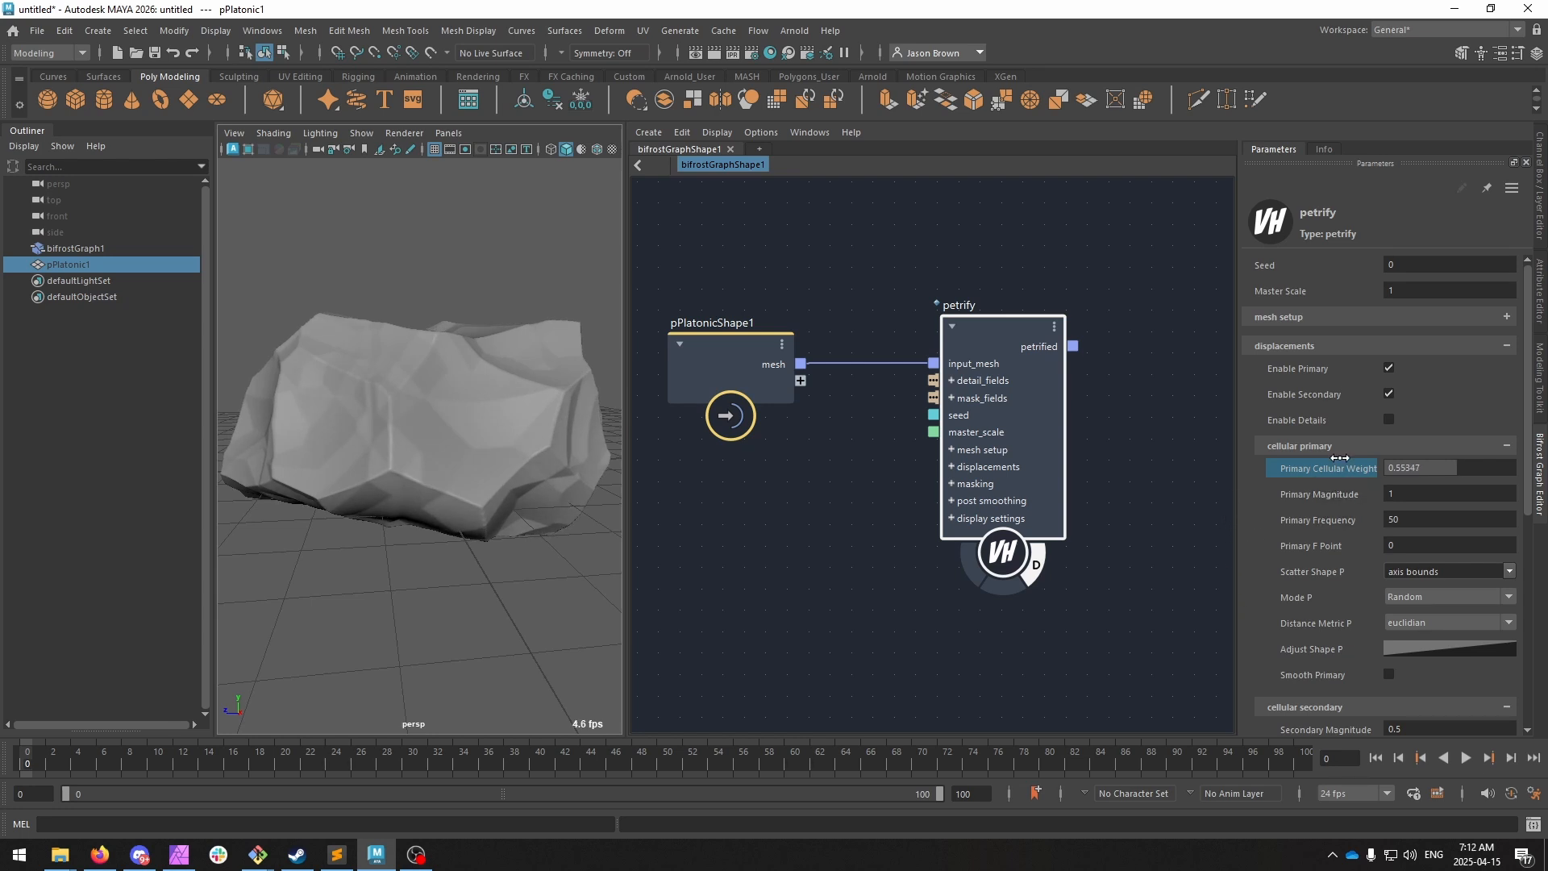
{"action": "left_click", "coordinate": [1389, 393]}
{"action": "left_click_drag", "start_coordinate": [381, 351], "coordinate": [476, 366], "text": "alt"}
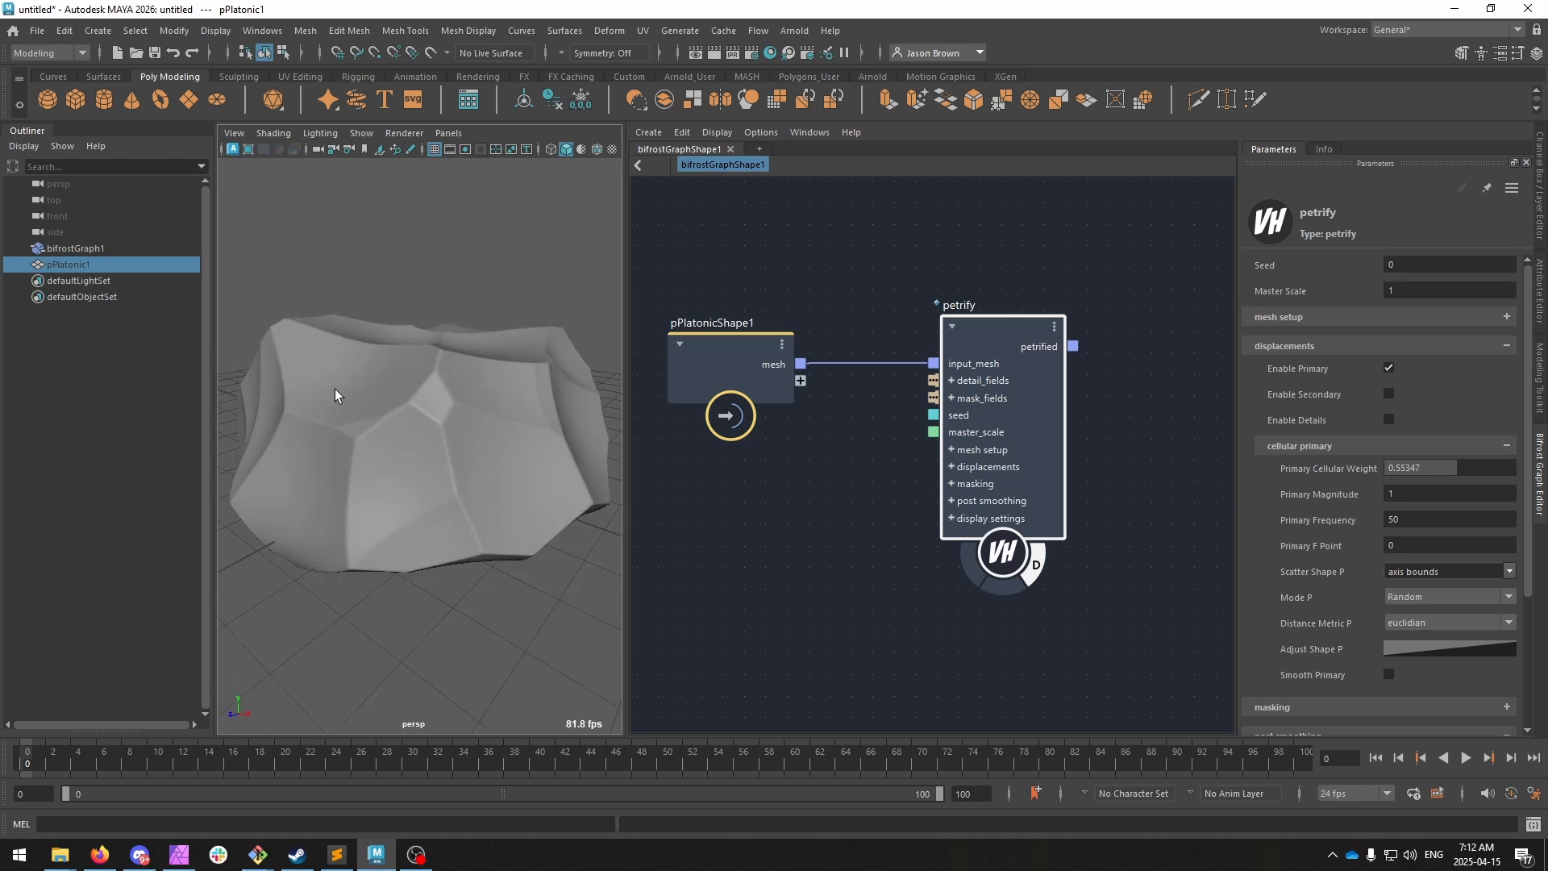
{"action": "left_click_drag", "start_coordinate": [515, 396], "coordinate": [497, 428], "text": "alt"}
{"action": "left_click_drag", "start_coordinate": [530, 396], "coordinate": [496, 402], "text": "alt"}
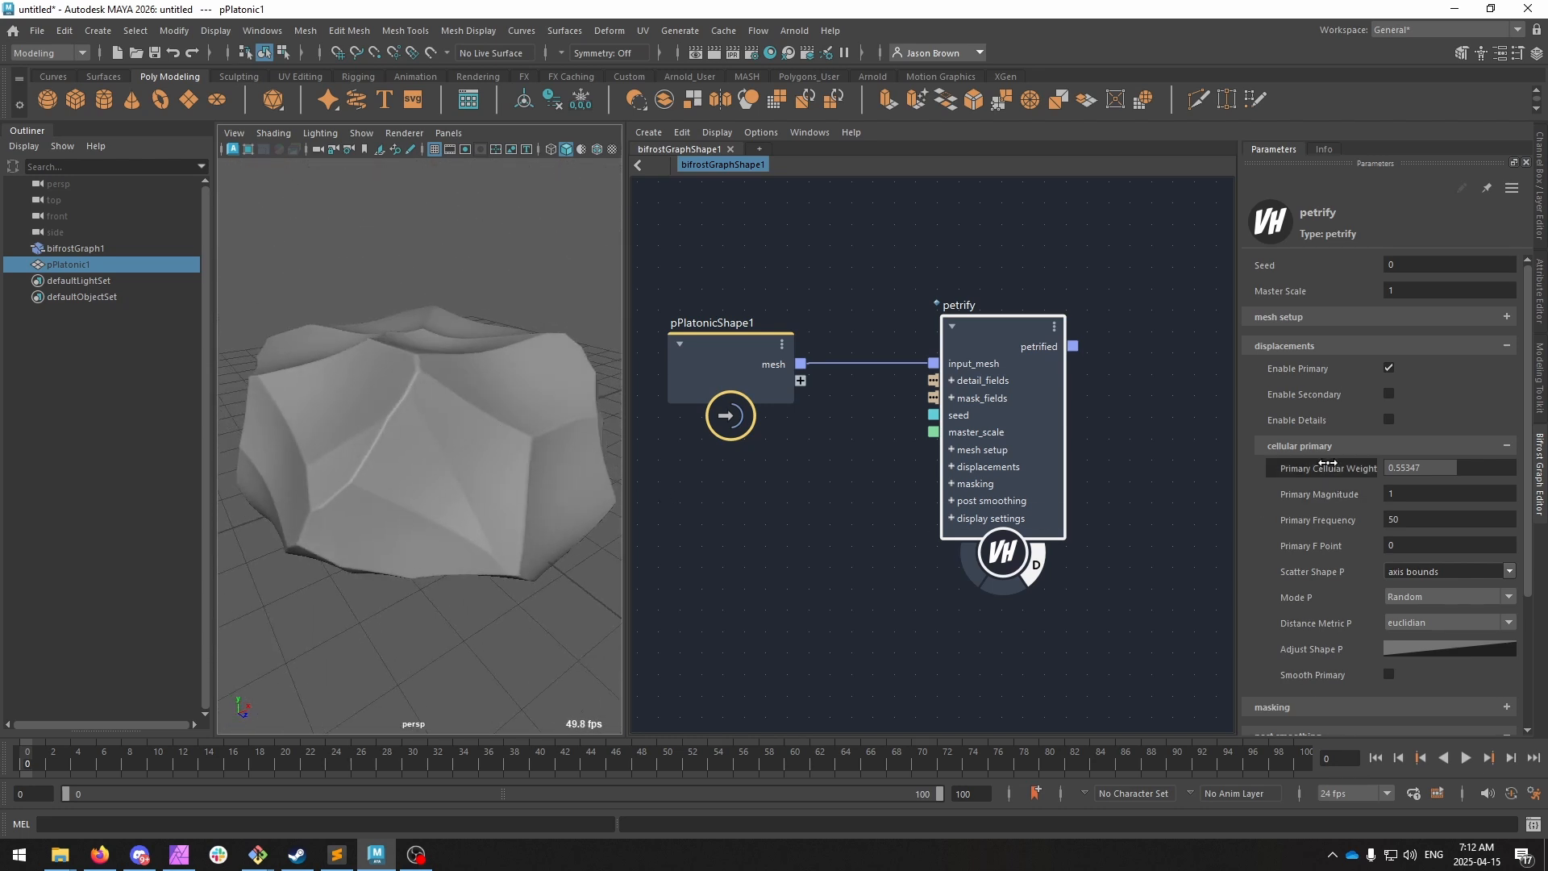
Set petrify's Primary Magnitude to about 0.62 and its Primary Frequency to 13, checking the rock from several sides.
{"action": "left_click_drag", "start_coordinate": [1403, 494], "coordinate": [1194, 505]}
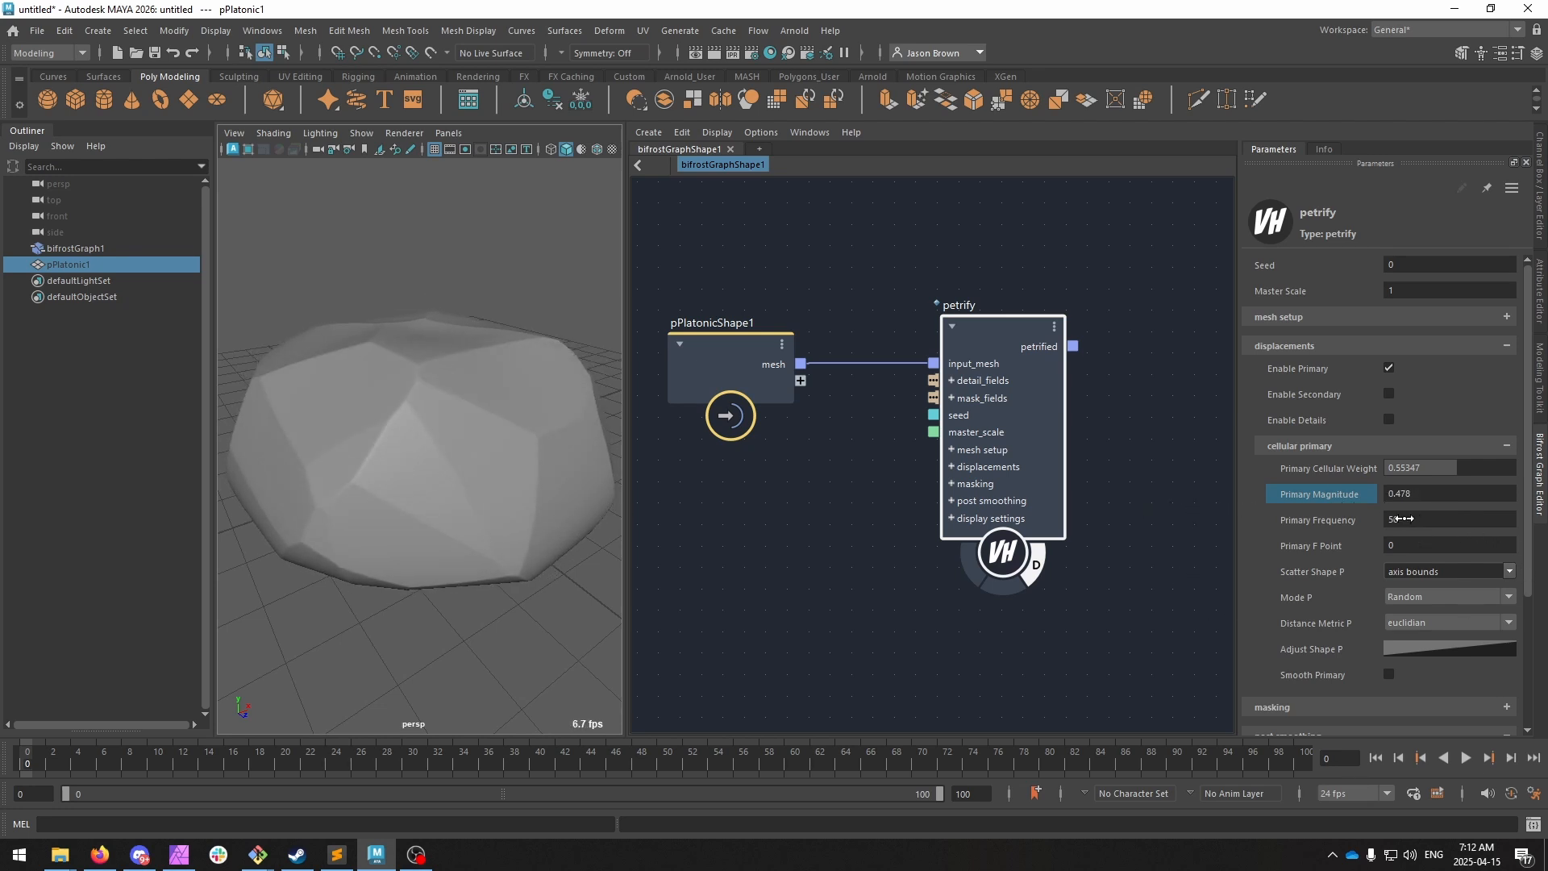
{"action": "left_click_drag", "start_coordinate": [1403, 519], "coordinate": [1291, 539]}
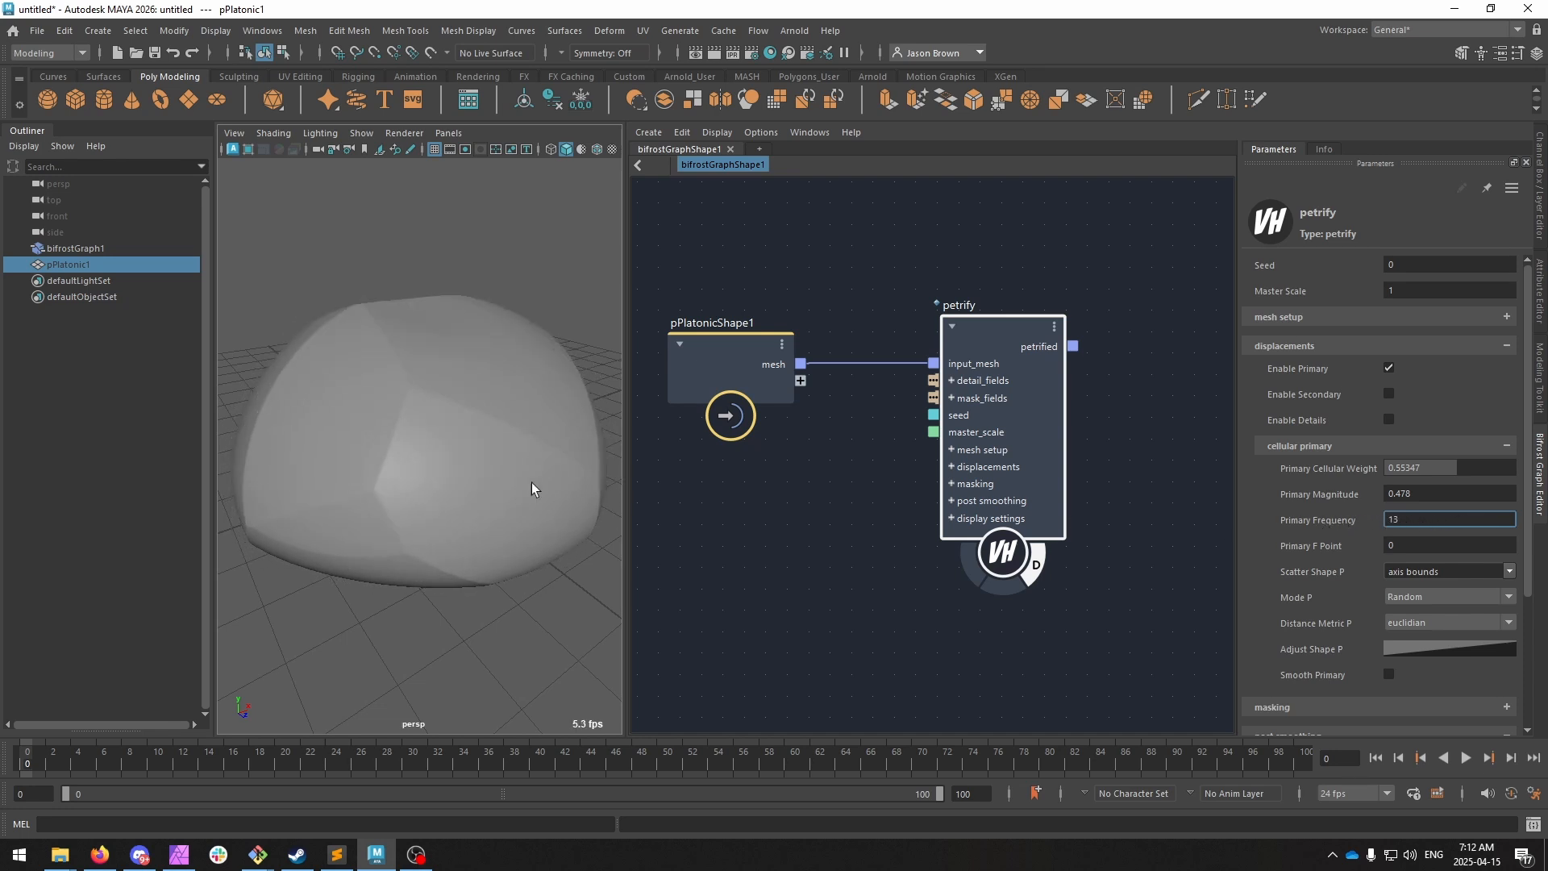
{"action": "left_click_drag", "start_coordinate": [532, 490], "coordinate": [368, 464], "text": "alt"}
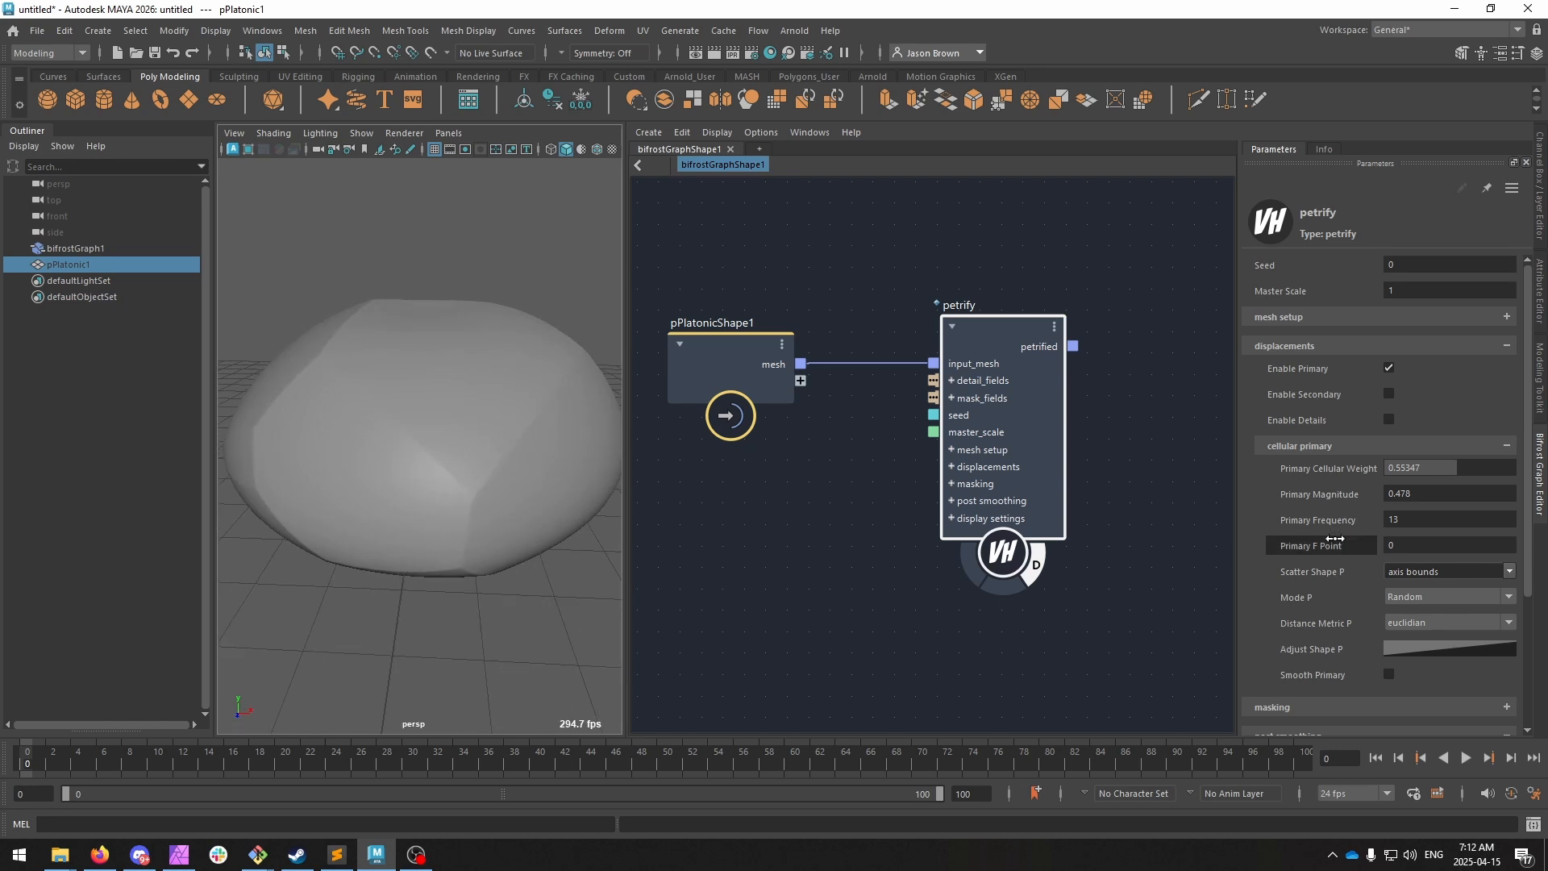
{"action": "left_click_drag", "start_coordinate": [1415, 491], "coordinate": [1458, 496]}
{"action": "left_click_drag", "start_coordinate": [528, 494], "coordinate": [307, 456], "text": "alt"}
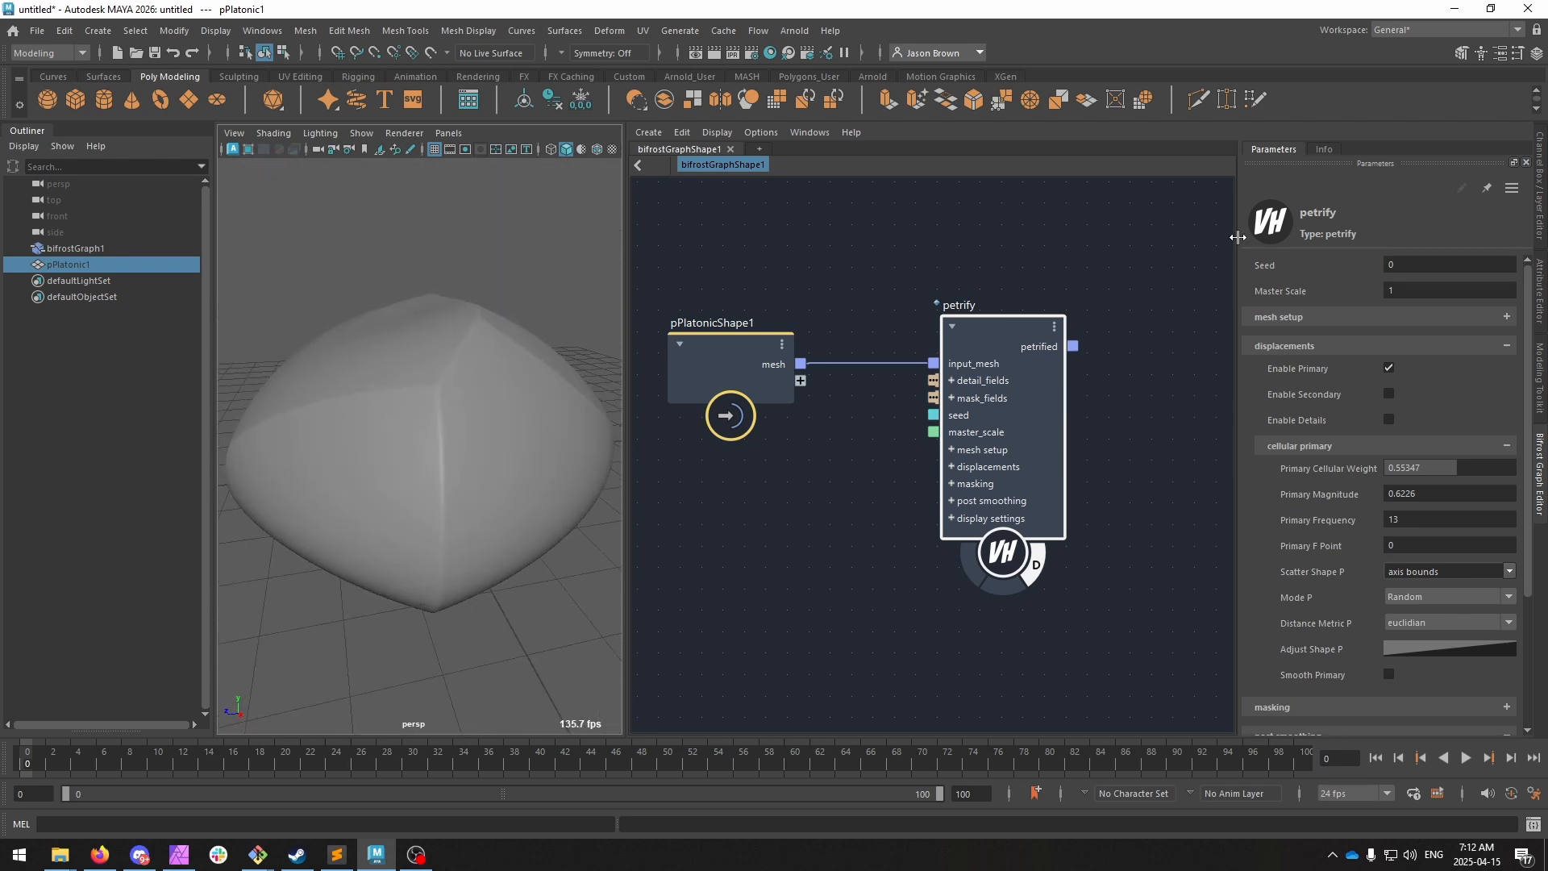
Step through petrify's Seed values to vary the rock shape and settle on seed 5.
{"action": "left_click_drag", "start_coordinate": [1312, 264], "coordinate": [1481, 265]}
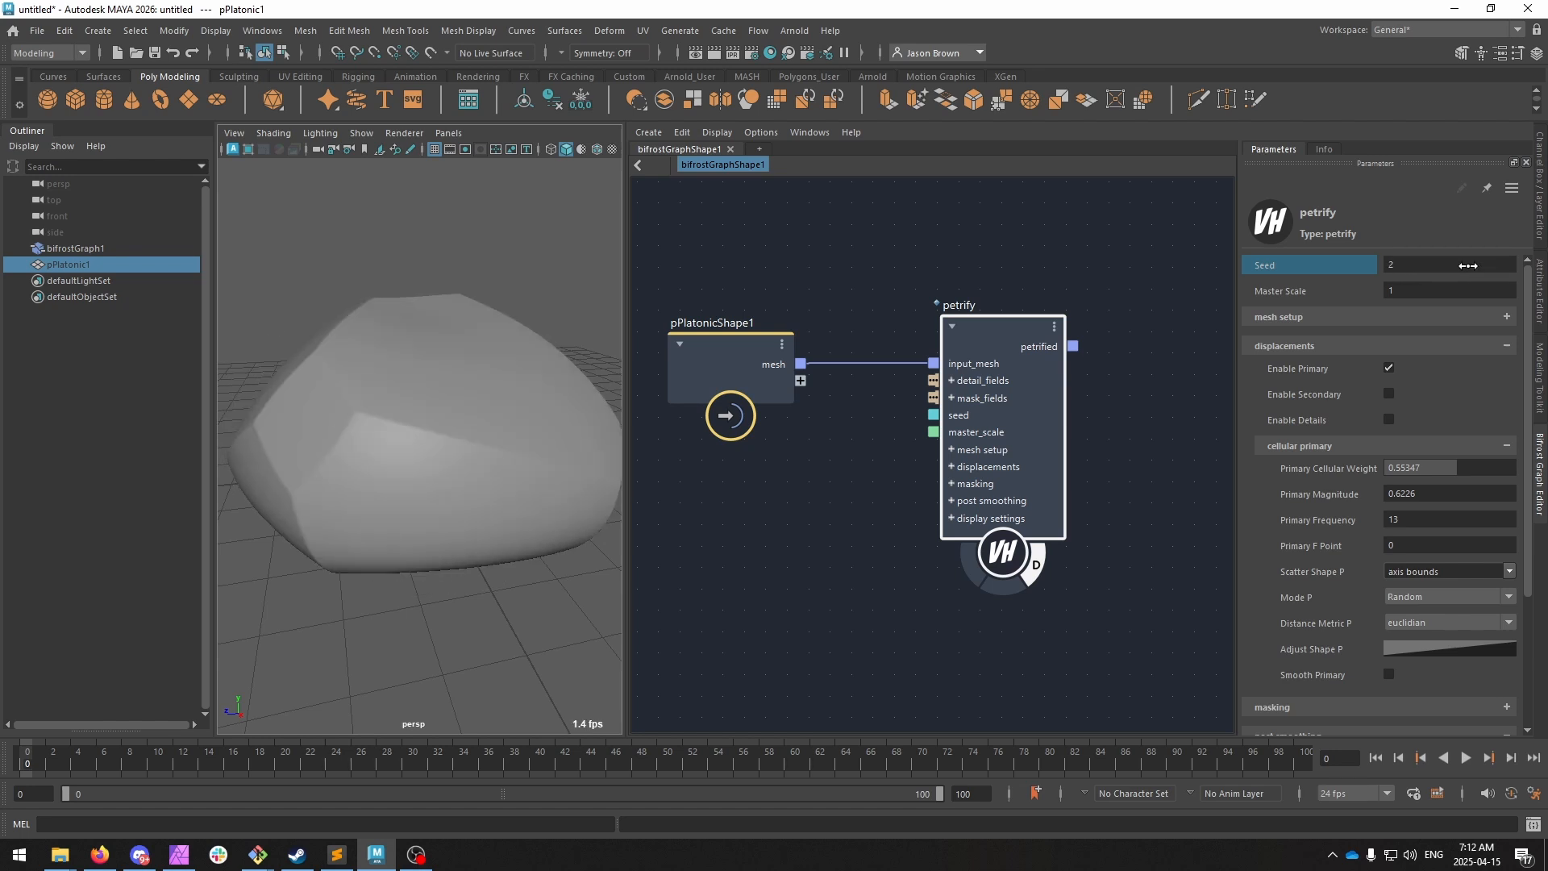
{"action": "left_click", "coordinate": [1478, 267]}
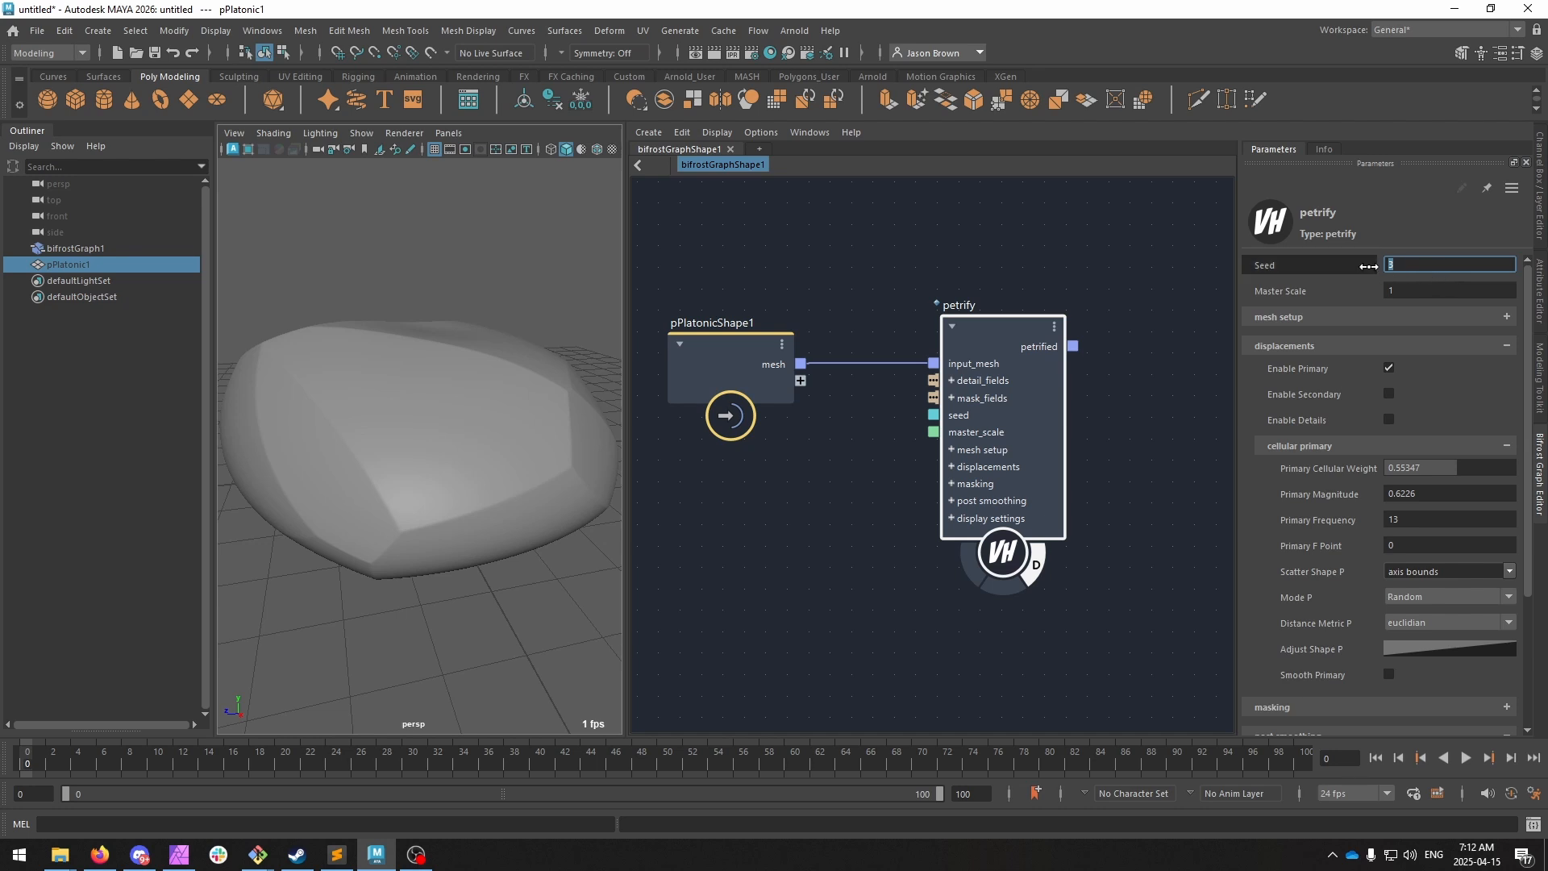
{"action": "left_click_drag", "start_coordinate": [1371, 266], "coordinate": [1407, 265]}
{"action": "left_click_drag", "start_coordinate": [322, 375], "coordinate": [484, 371], "text": "alt"}
Set the Primary Frequency to 20, the Primary Magnitude to 0.671 and the Primary Cellular Weight to 0.5668.
{"action": "left_click_drag", "start_coordinate": [1425, 518], "coordinate": [1424, 467]}
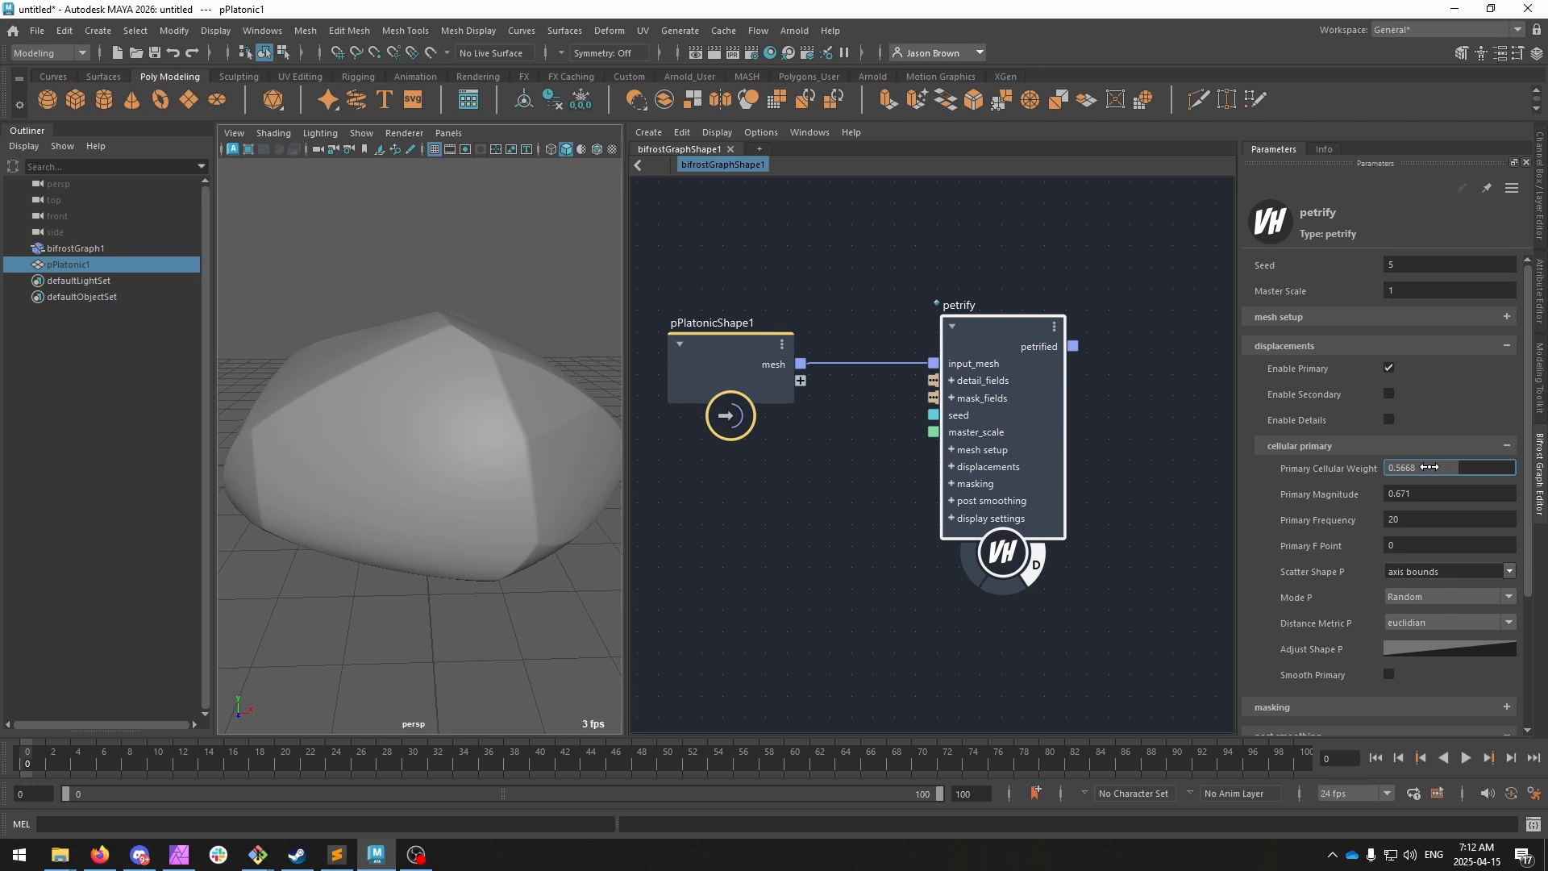
{"action": "left_click_drag", "start_coordinate": [439, 386], "coordinate": [391, 413], "text": "alt"}
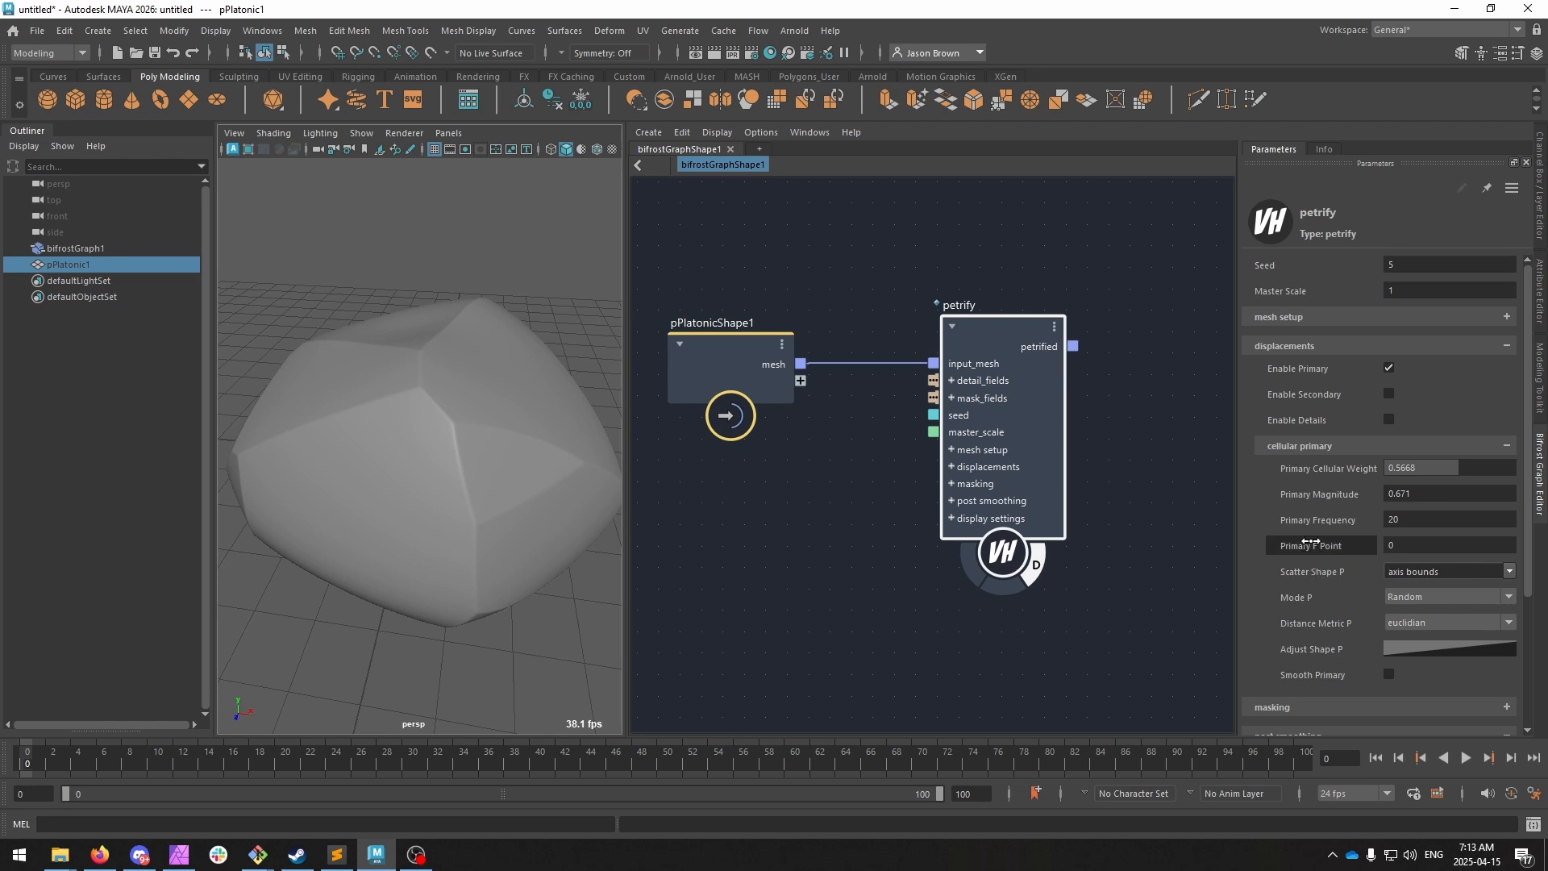
Turn on Show Feature Points P in petrify's display settings and view the points scattered around the rock.
{"action": "scroll", "coordinate": [1322, 571], "scroll_direction": "down", "scroll_amount": 3}
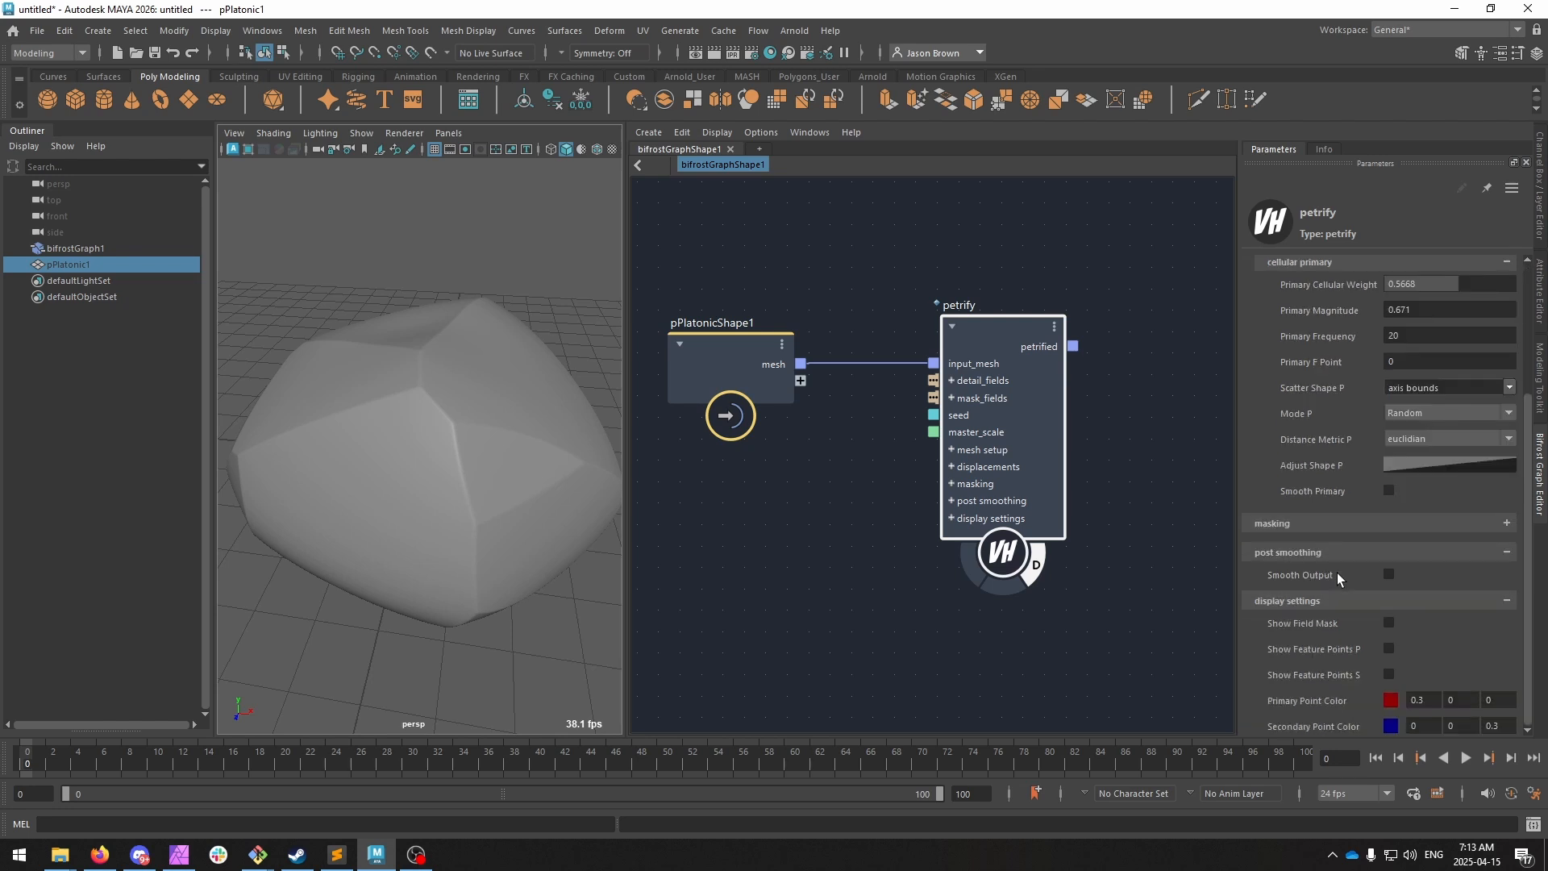
{"action": "left_click", "coordinate": [1388, 648]}
{"action": "left_click_drag", "start_coordinate": [436, 463], "coordinate": [568, 430], "text": "alt"}
{"action": "right_click_drag", "start_coordinate": [569, 430], "coordinate": [530, 442], "text": "alt"}
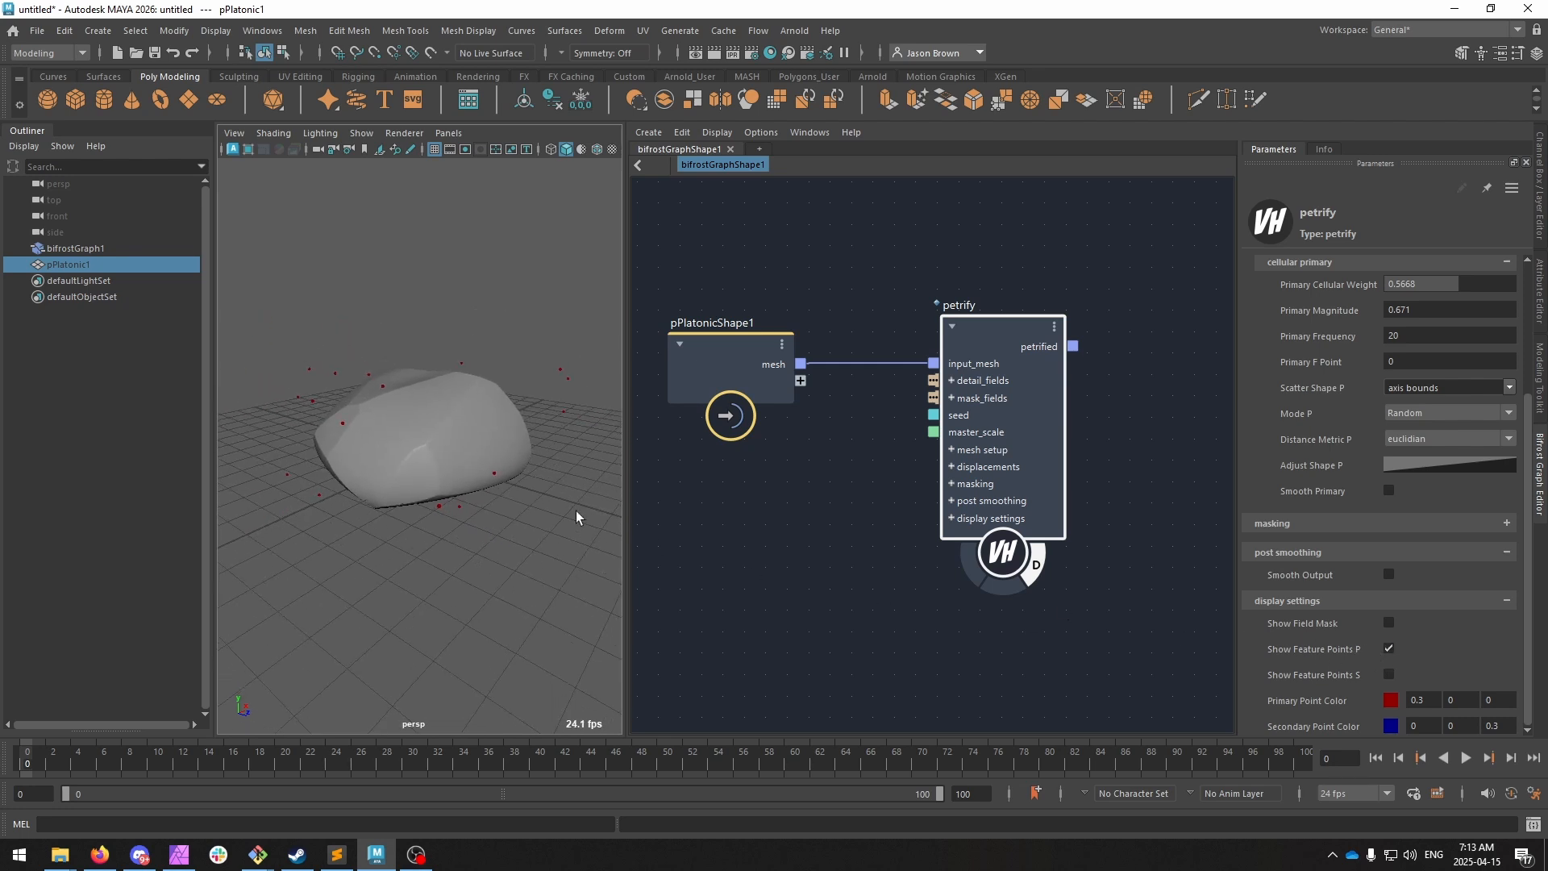
{"action": "left_click_drag", "start_coordinate": [492, 432], "coordinate": [467, 422], "text": "alt"}
{"action": "right_click_drag", "start_coordinate": [467, 422], "coordinate": [508, 425], "text": "alt"}
{"action": "left_click_drag", "start_coordinate": [508, 425], "coordinate": [443, 415], "text": "alt"}
Frame the graph's output to examine the feature points around the rock up close, and clear the selection.
{"action": "left_click", "coordinate": [458, 354]}
{"action": "key", "text": "f"}
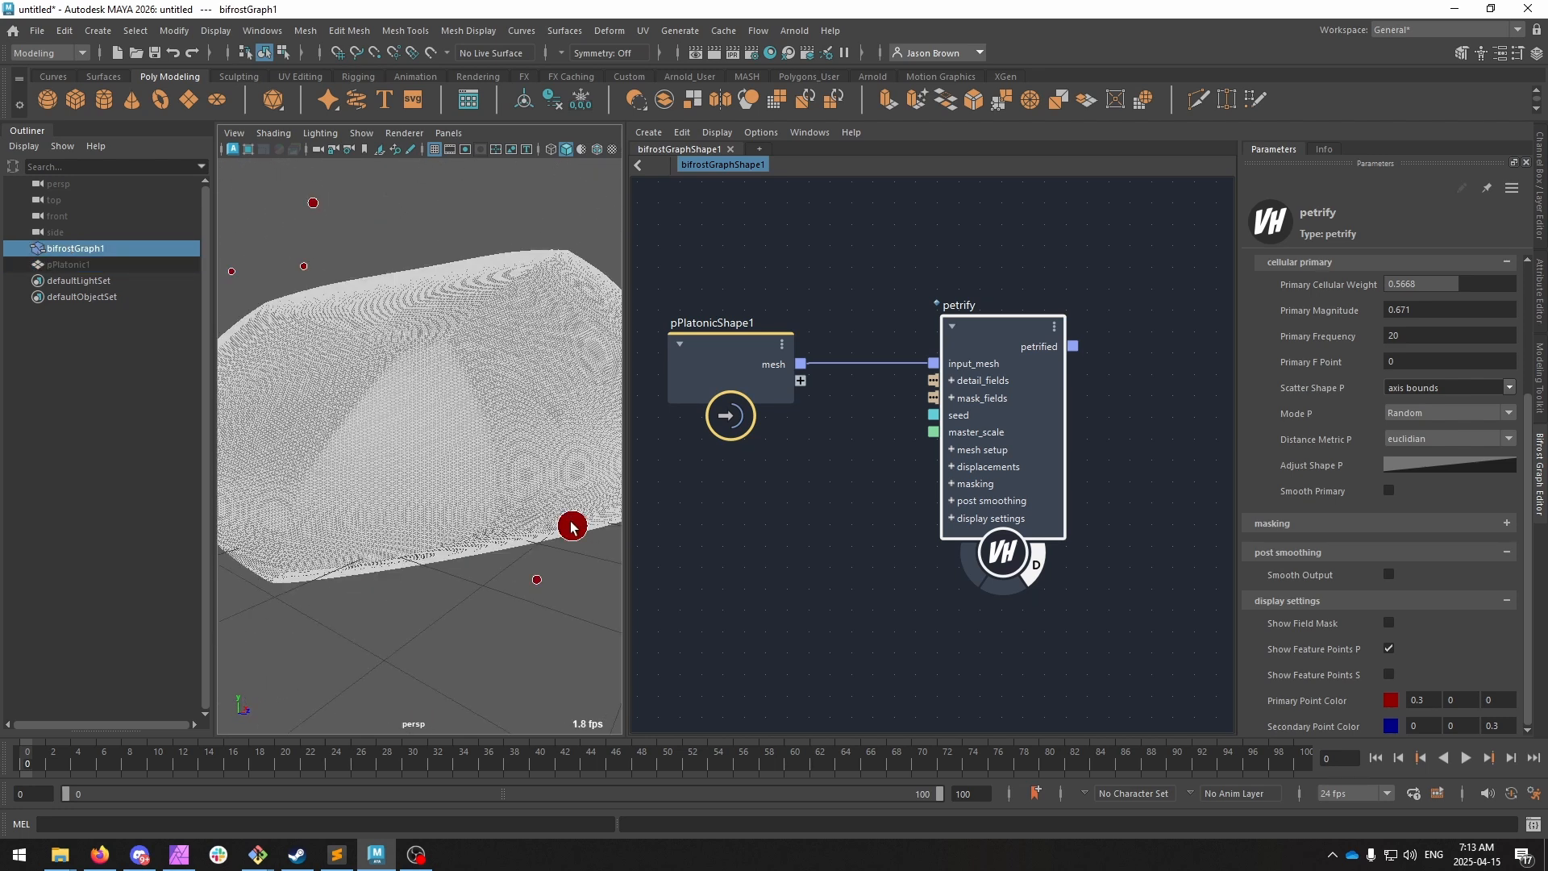
{"action": "scroll", "coordinate": [558, 476], "scroll_direction": "down", "scroll_amount": 3}
{"action": "mouse_move", "coordinate": [496, 464]}
{"action": "left_mouse_down", "text": "alt"}
{"action": "mouse_move", "coordinate": [455, 483]}
{"action": "mouse_move", "coordinate": [469, 510]}
{"action": "left_mouse_up", "text": "alt"}
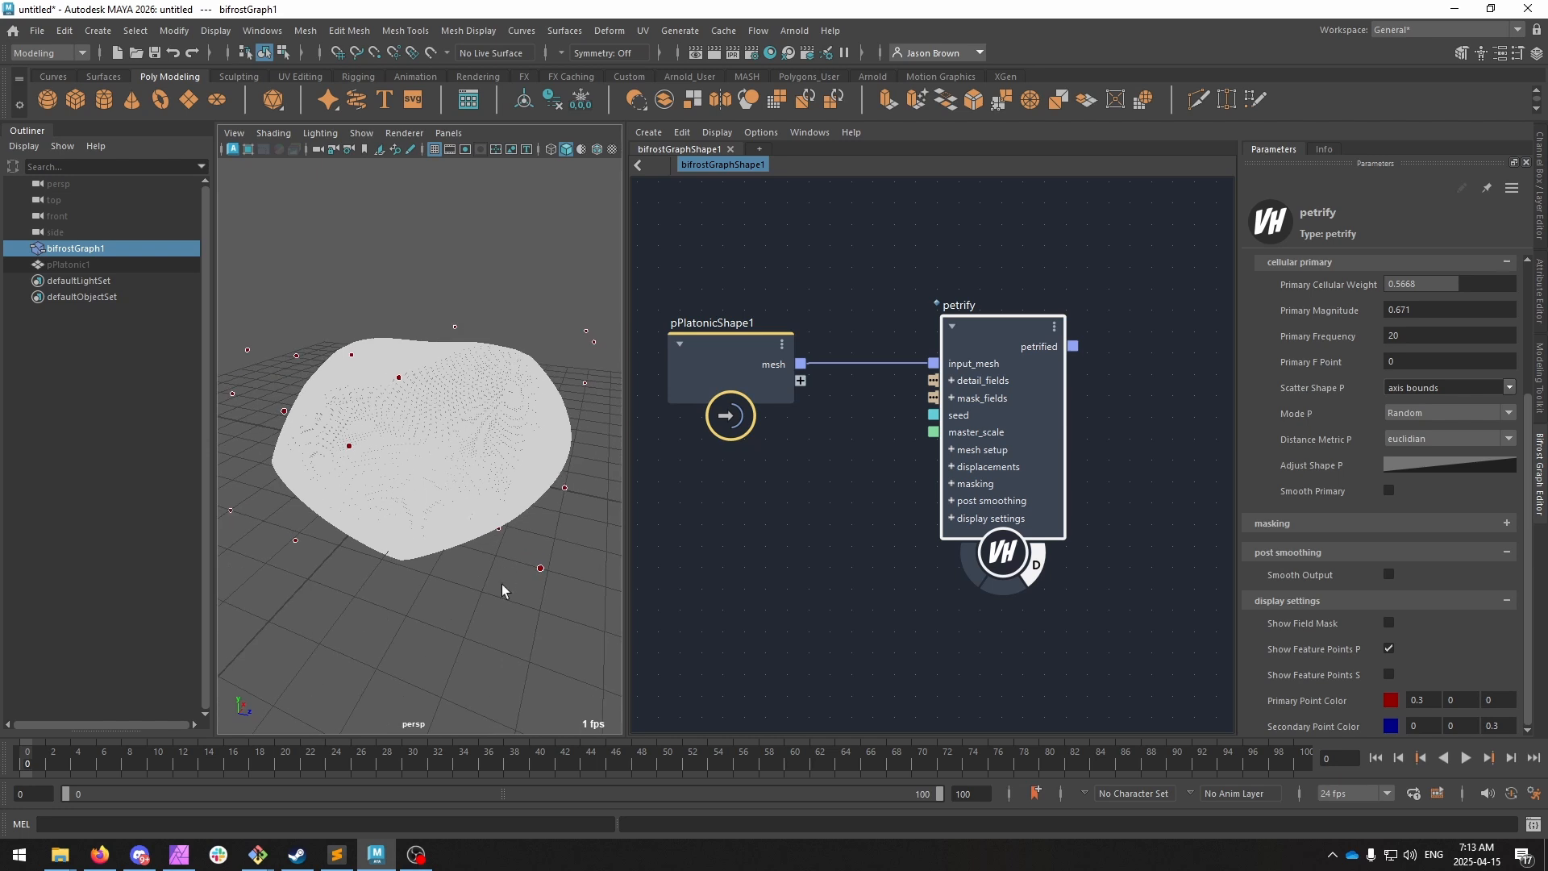
{"action": "left_click", "coordinate": [503, 587]}
{"action": "mouse_move", "coordinate": [503, 587]}
{"action": "left_mouse_down", "text": "alt"}
{"action": "mouse_move", "coordinate": [454, 528]}
{"action": "mouse_move", "coordinate": [570, 524]}
{"action": "mouse_move", "coordinate": [625, 504]}
{"action": "left_mouse_up", "text": "alt"}
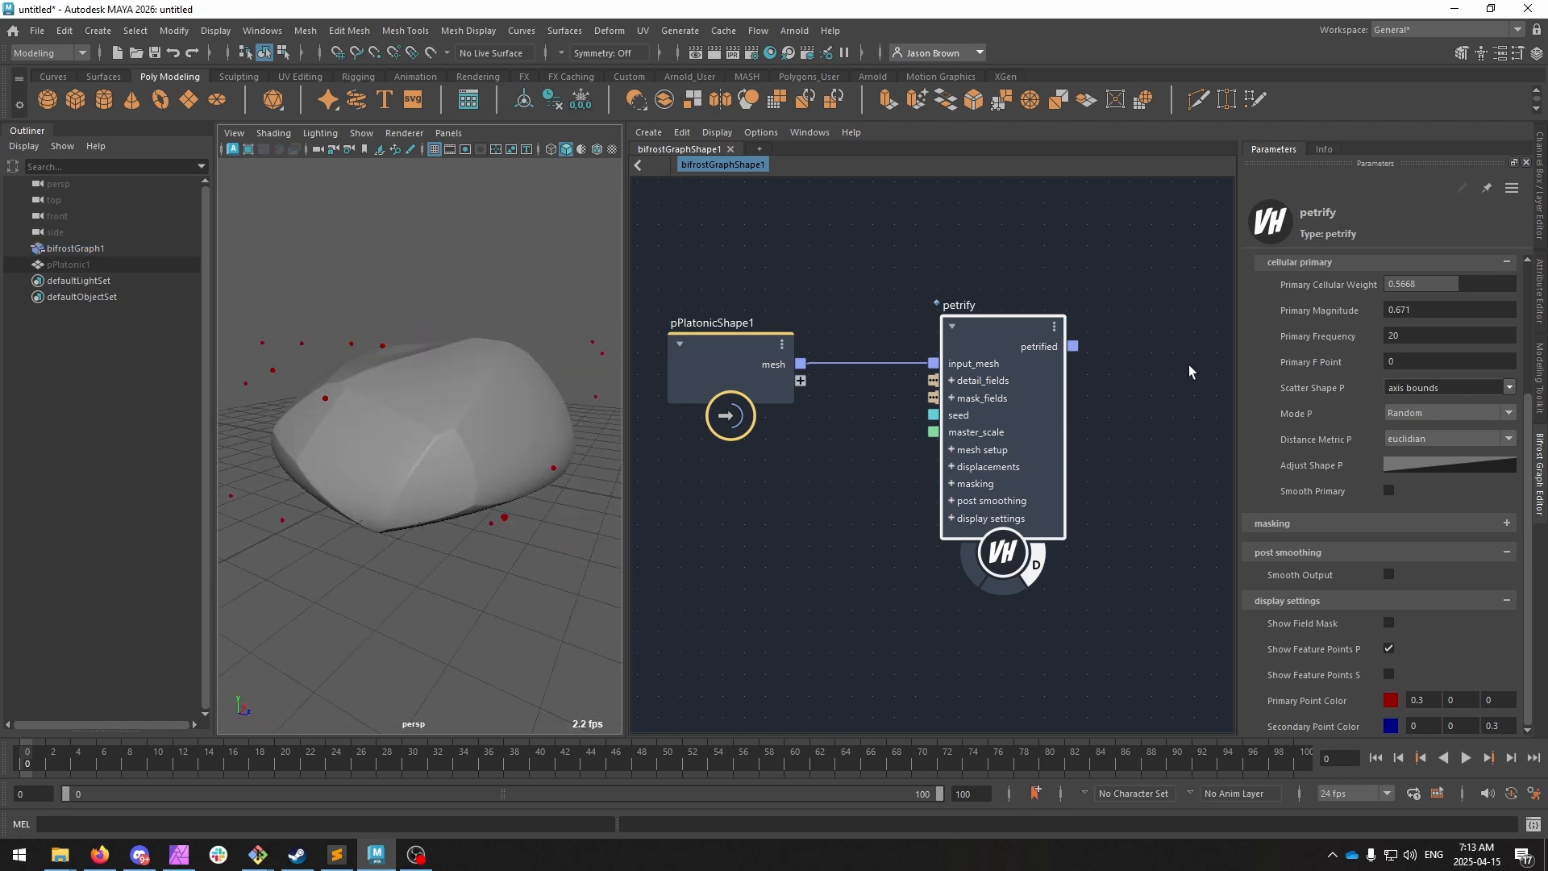
Try a Primary Frequency of 40 to see how more feature points shape the rock.
{"action": "left_click", "coordinate": [1415, 337]}
{"action": "key", "text": "Return"}
{"action": "left_click_drag", "start_coordinate": [565, 314], "coordinate": [532, 322], "text": "alt"}
Set the Primary Frequency to 22 and check the point distribution from above and from the side.
{"action": "left_click", "coordinate": [1407, 332]}
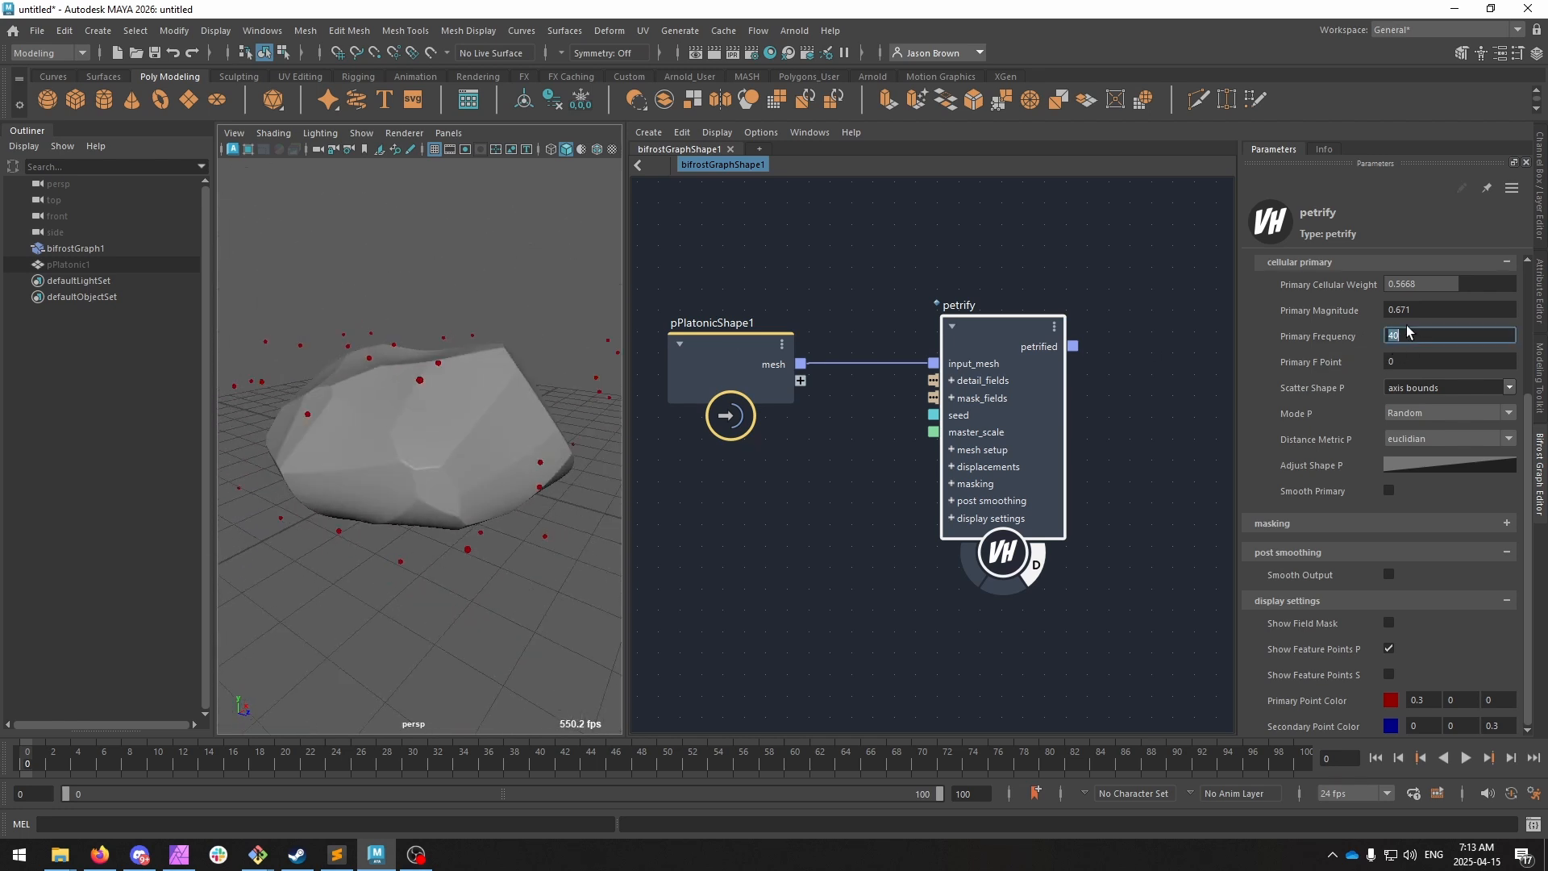
{"action": "type", "text": "22"}
{"action": "key", "text": "Return"}
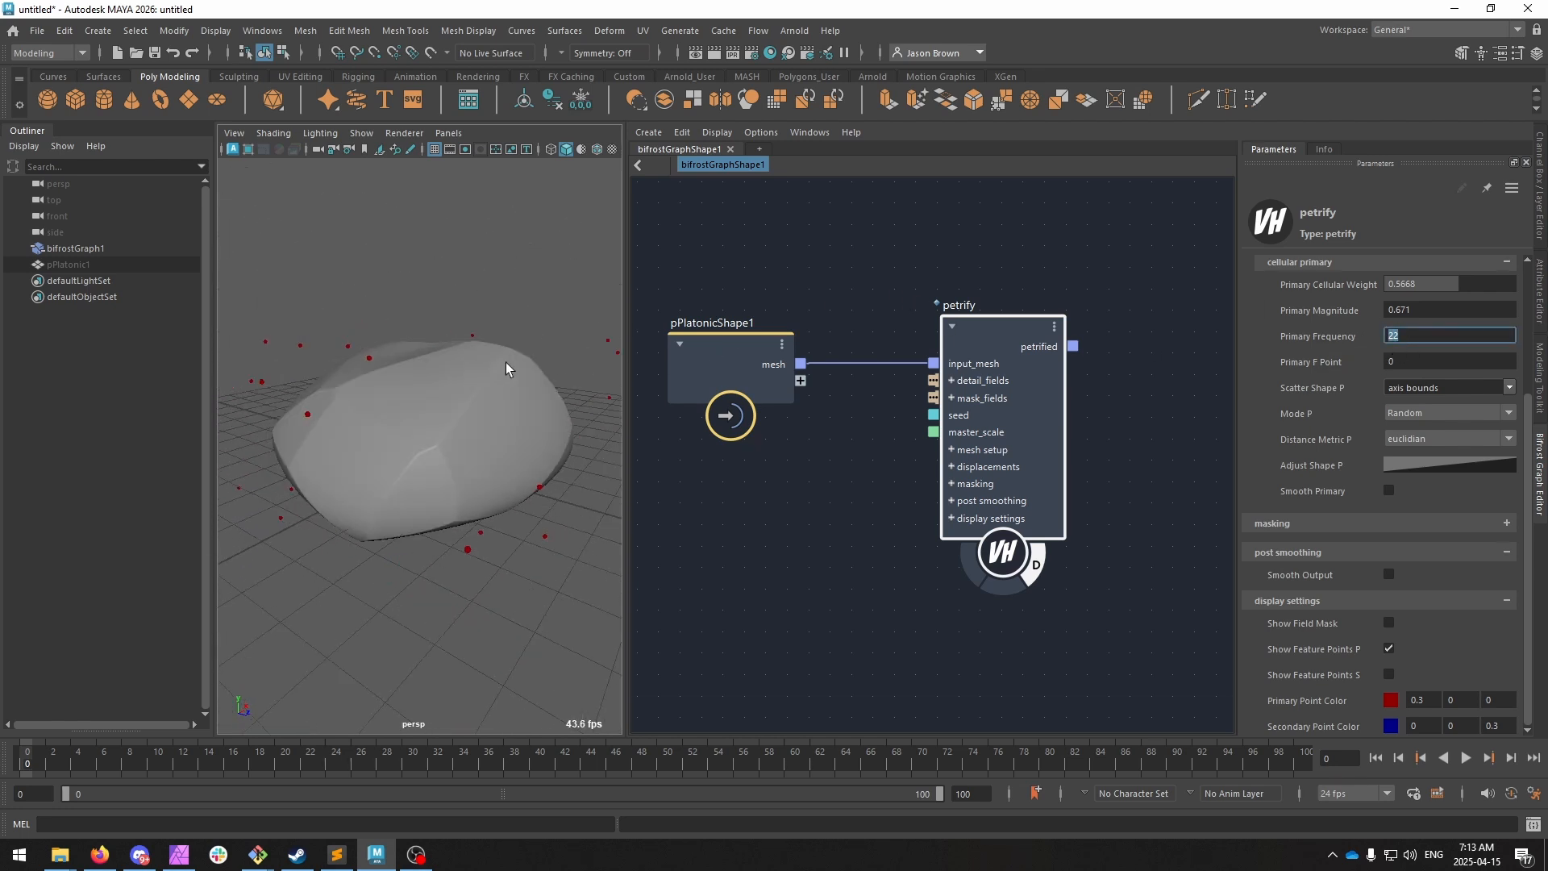
{"action": "left_click_drag", "start_coordinate": [508, 362], "coordinate": [545, 448], "text": "alt"}
{"action": "right_click_drag", "start_coordinate": [545, 448], "coordinate": [466, 413], "text": "alt"}
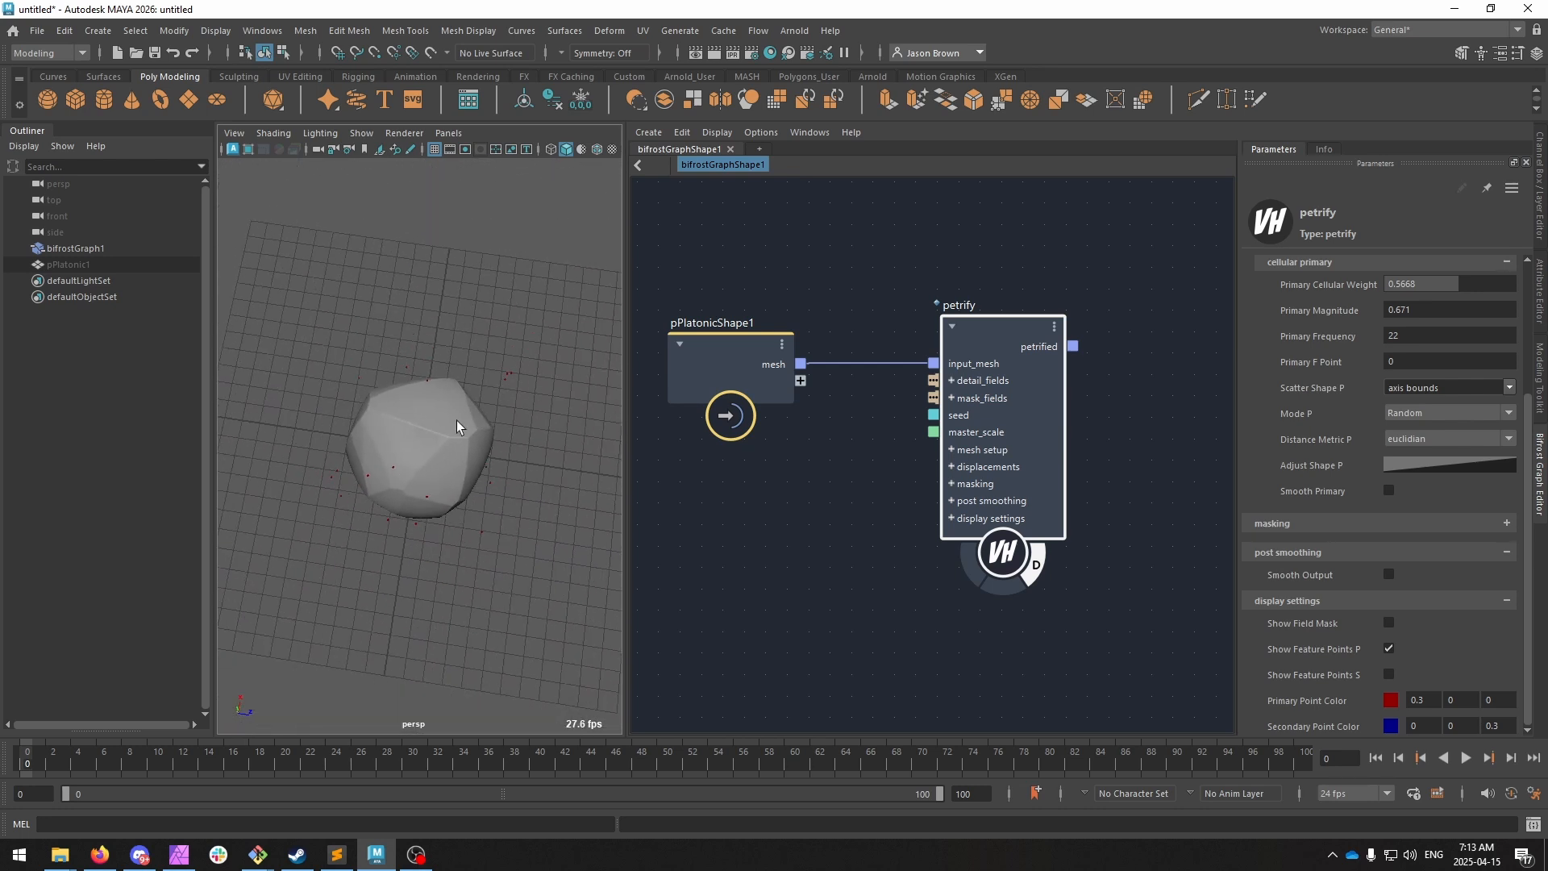
{"action": "left_click_drag", "start_coordinate": [452, 425], "coordinate": [419, 363], "text": "alt"}
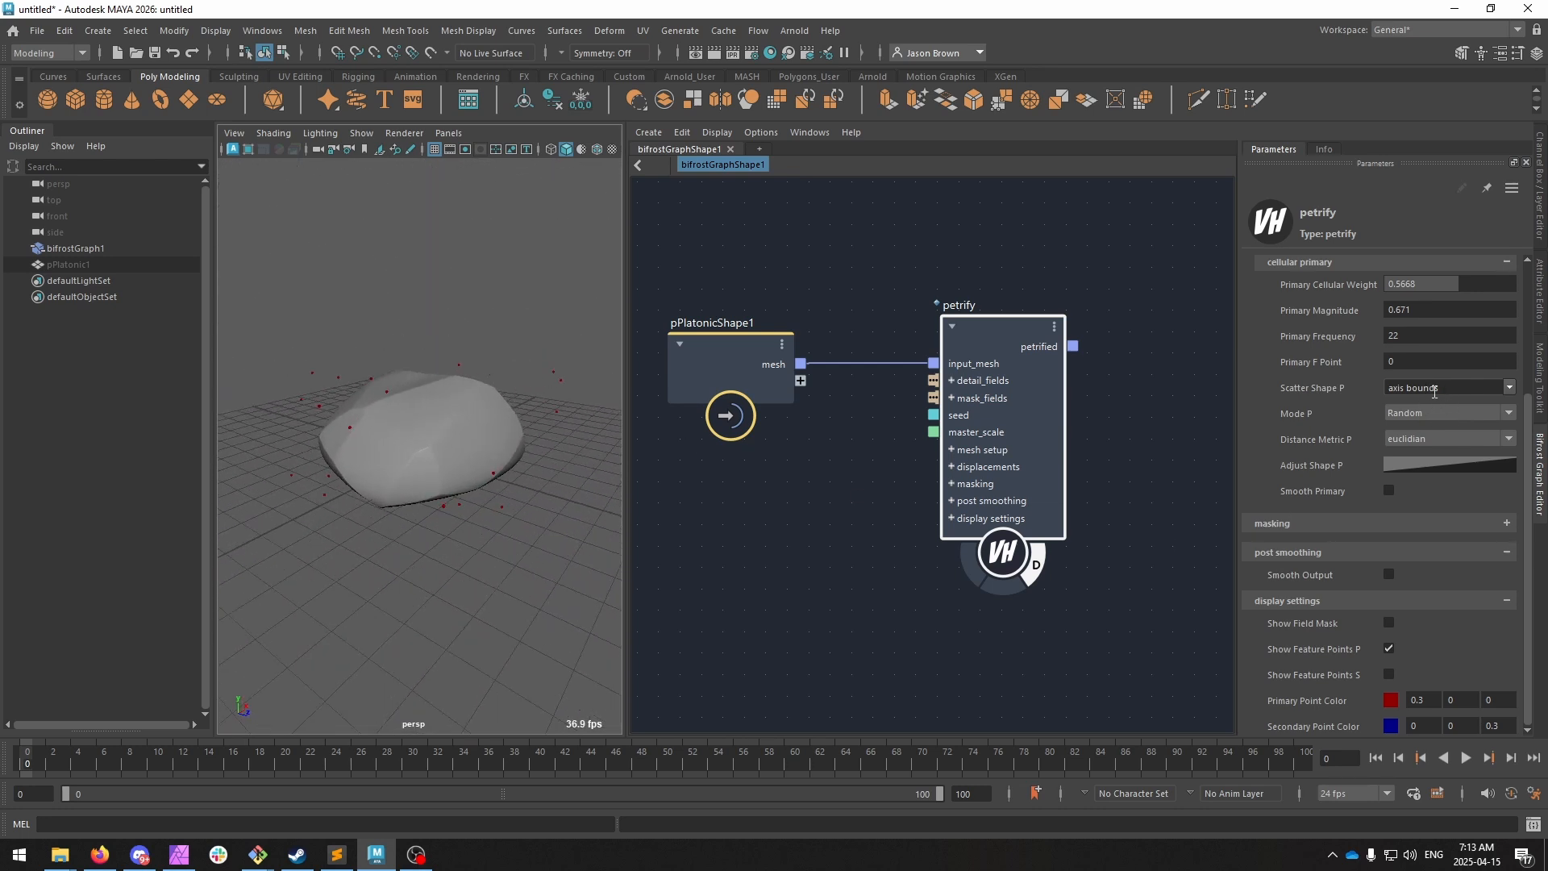
Set the primary scatter shape to object bounds and inspect the resulting feature points.
{"action": "left_click", "coordinate": [1509, 388]}
{"action": "left_click", "coordinate": [1480, 413]}
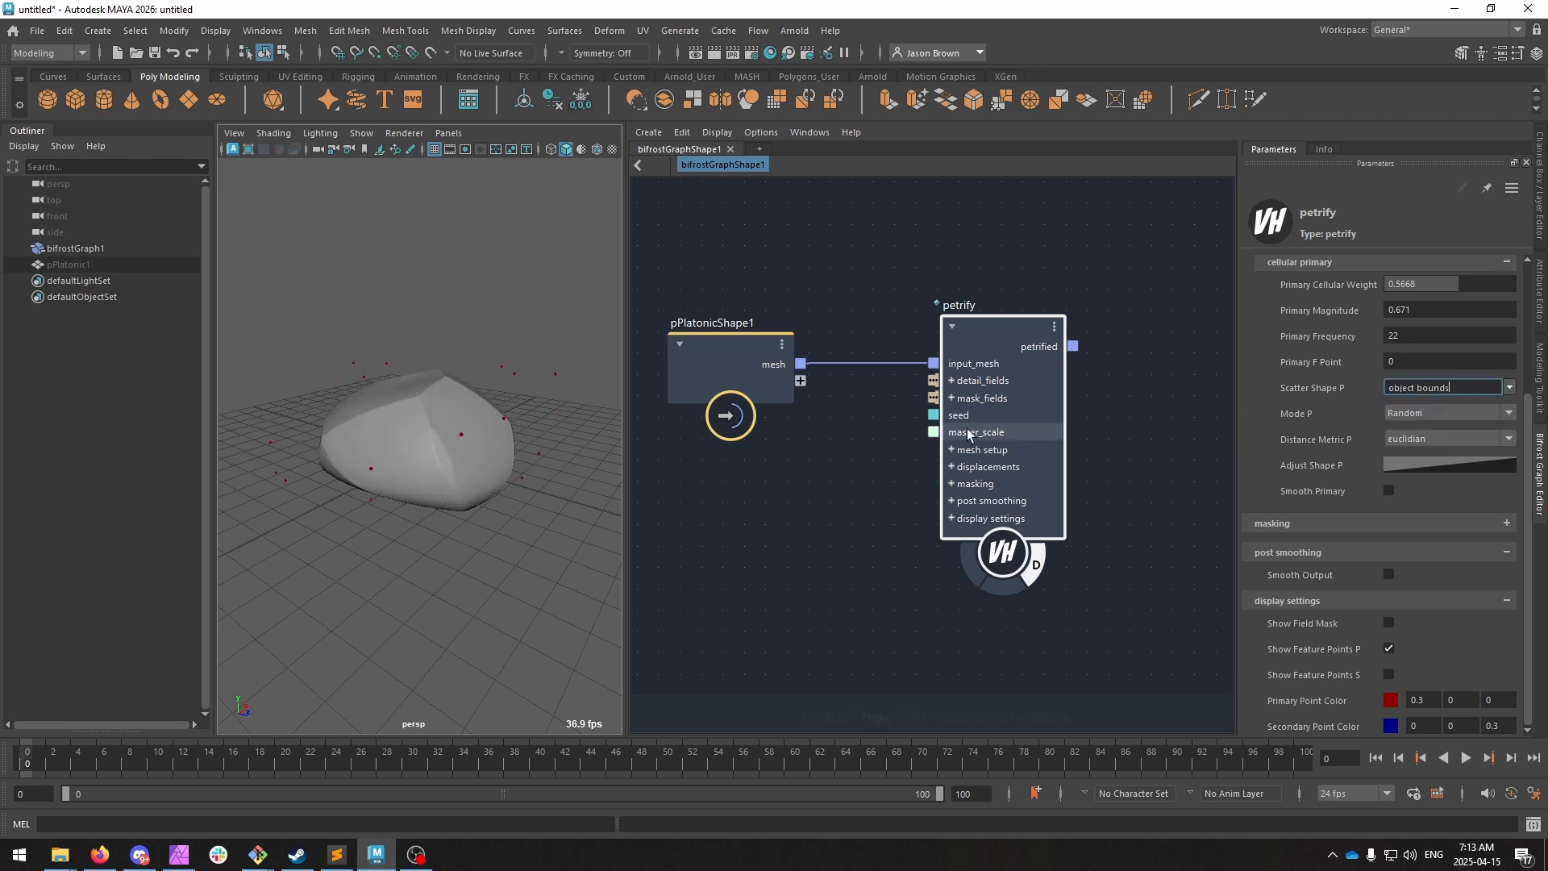
{"action": "left_click_drag", "start_coordinate": [581, 435], "coordinate": [594, 397], "text": "alt"}
{"action": "left_click_drag", "start_coordinate": [418, 495], "coordinate": [459, 475], "text": "alt"}
Try the spherical bounds and on the object scatter shapes for the primary points, and return to object bounds.
{"action": "left_click", "coordinate": [1496, 388]}
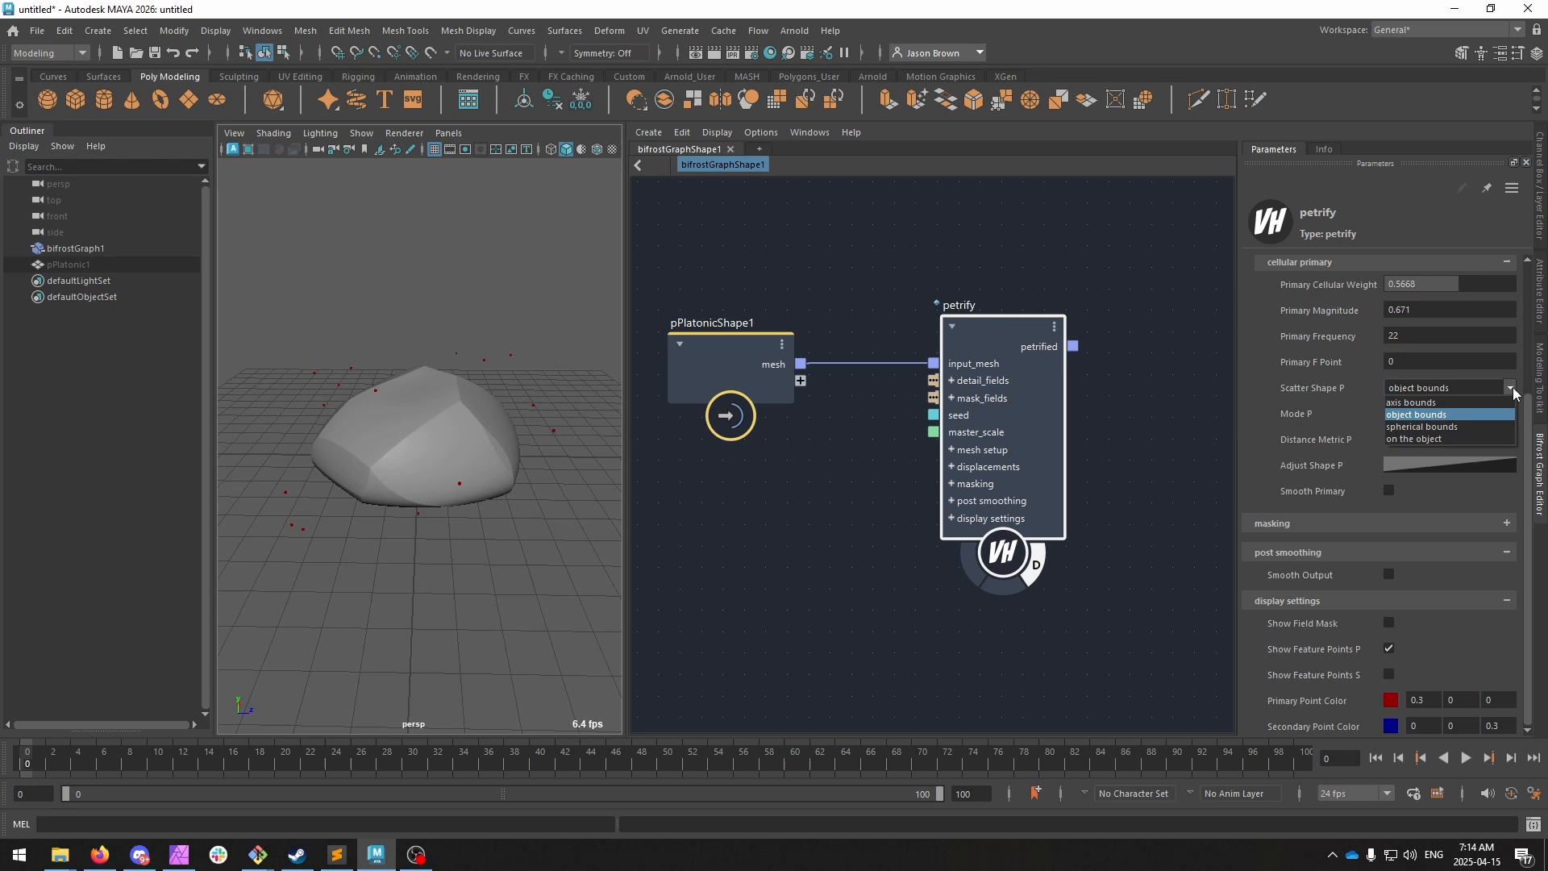
{"action": "left_click", "coordinate": [1473, 427]}
{"action": "left_click_drag", "start_coordinate": [597, 451], "coordinate": [442, 472], "text": "alt"}
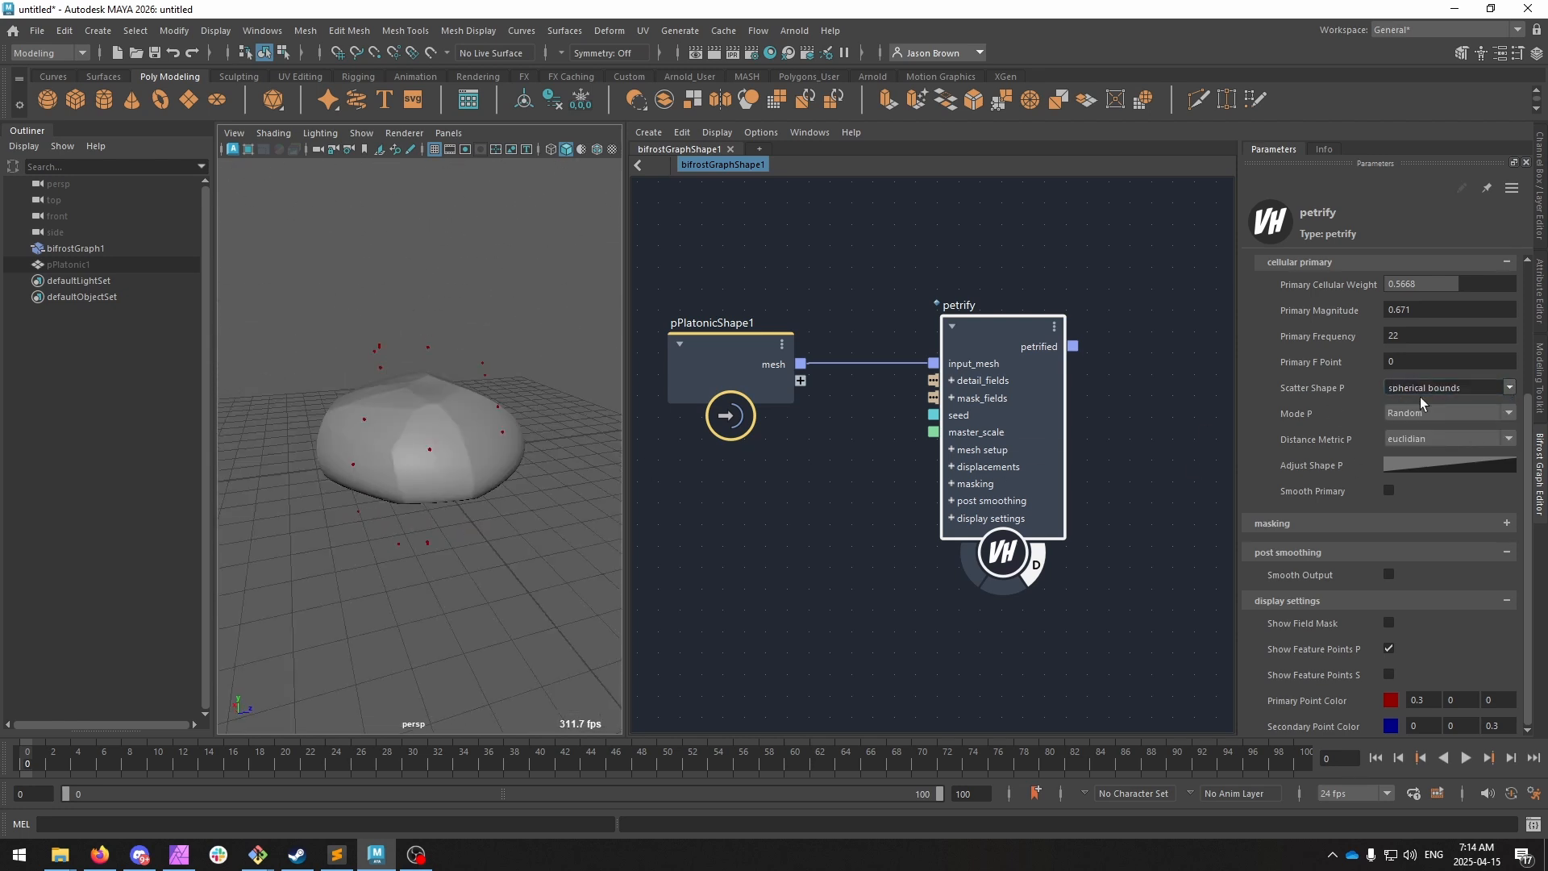
{"action": "left_click", "coordinate": [1509, 387]}
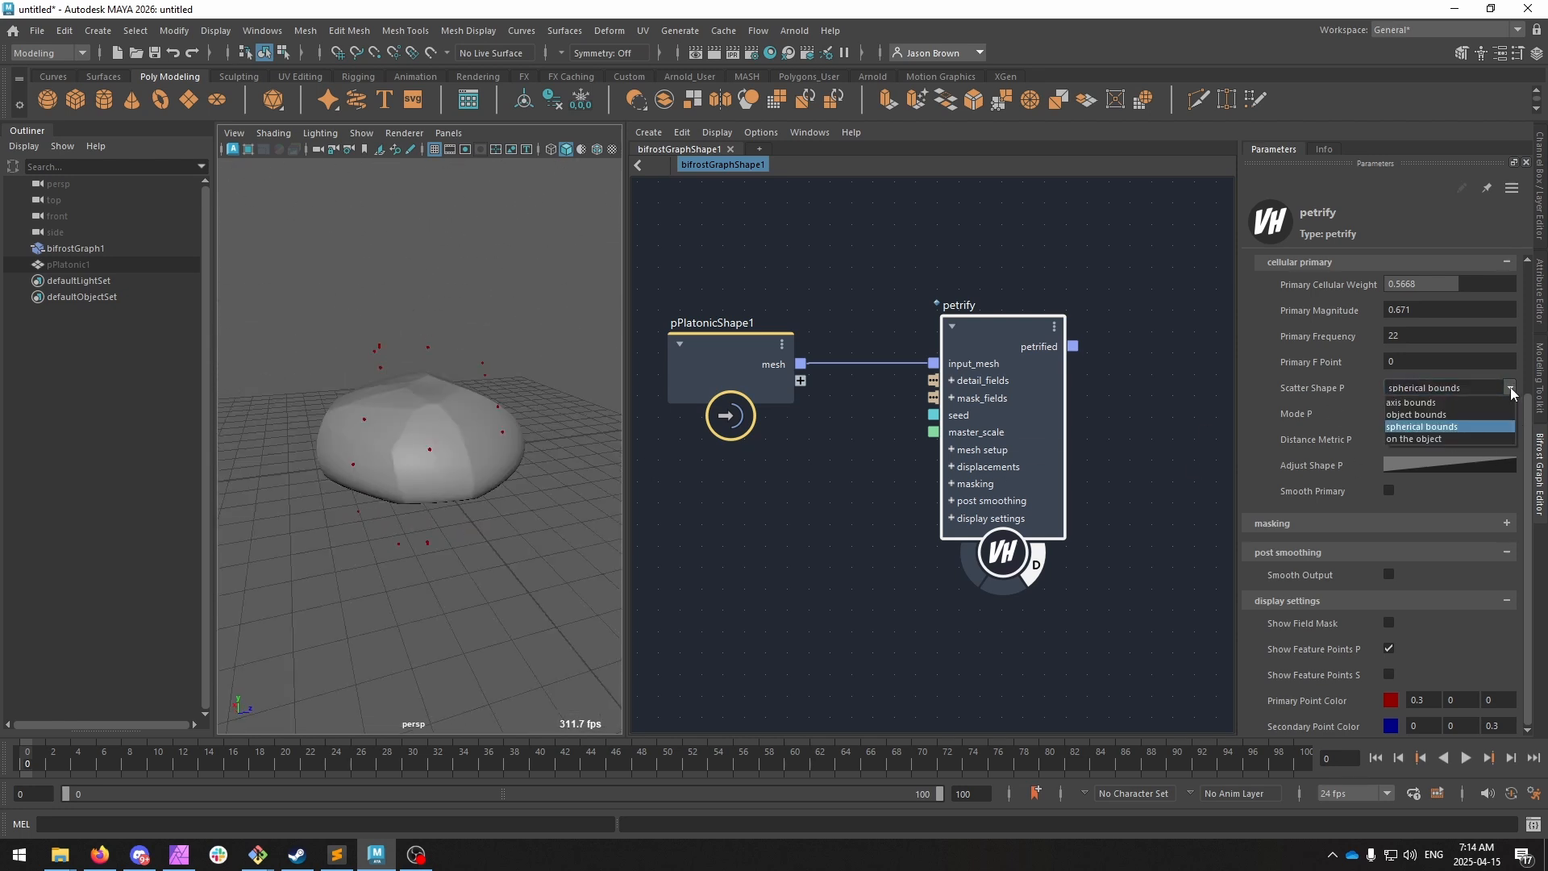
{"action": "left_click", "coordinate": [1450, 438]}
{"action": "left_click_drag", "start_coordinate": [414, 422], "coordinate": [449, 481], "text": "alt"}
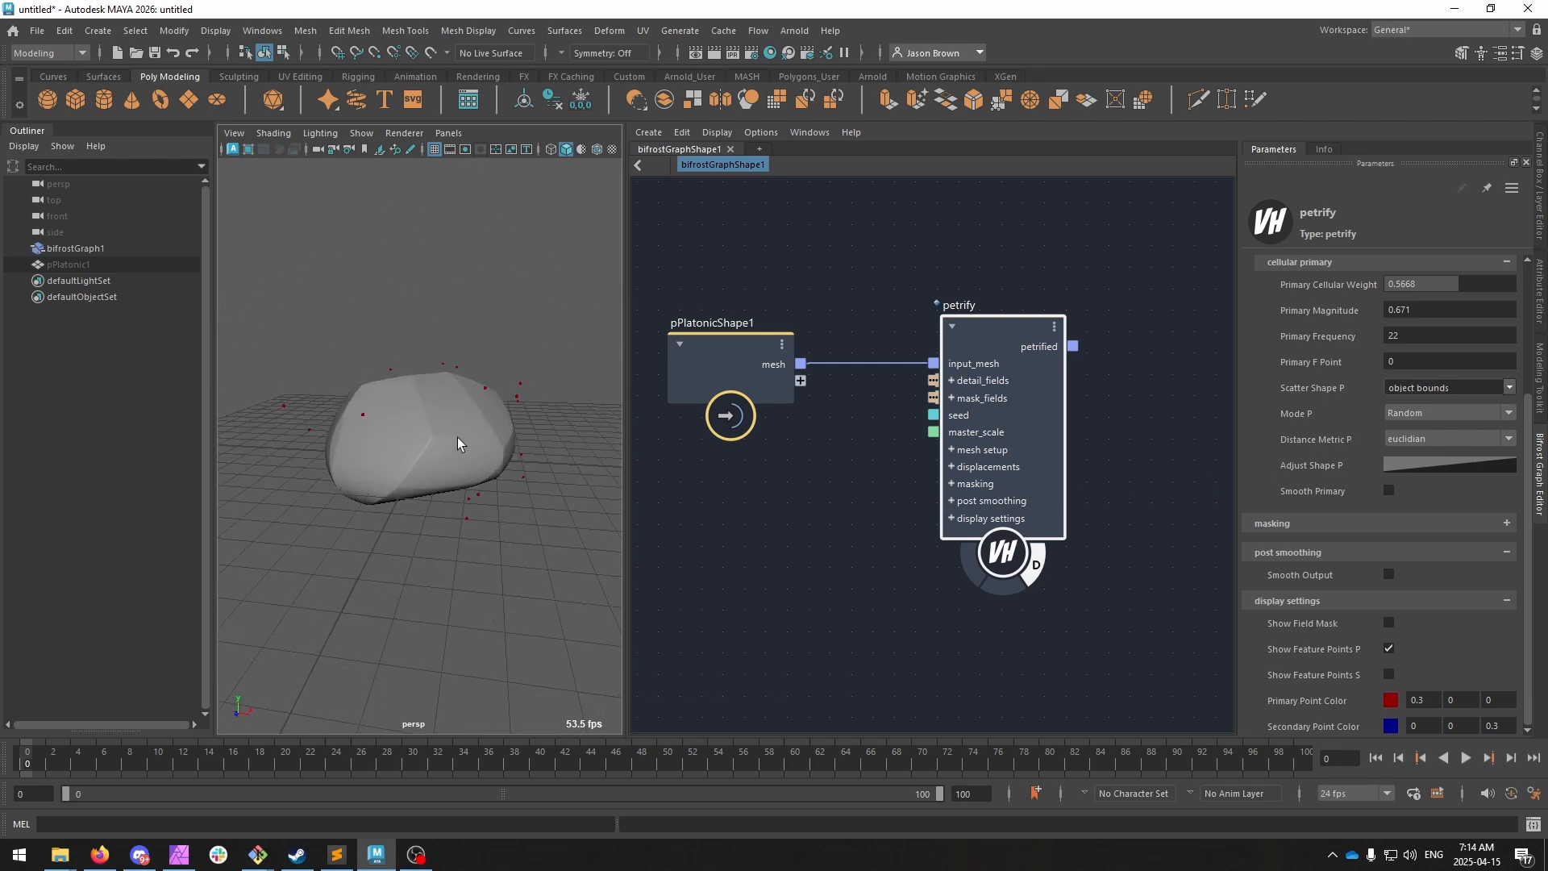
{"action": "key", "text": "alt"}
{"action": "left_click_drag", "start_coordinate": [466, 402], "coordinate": [484, 438], "text": "alt"}
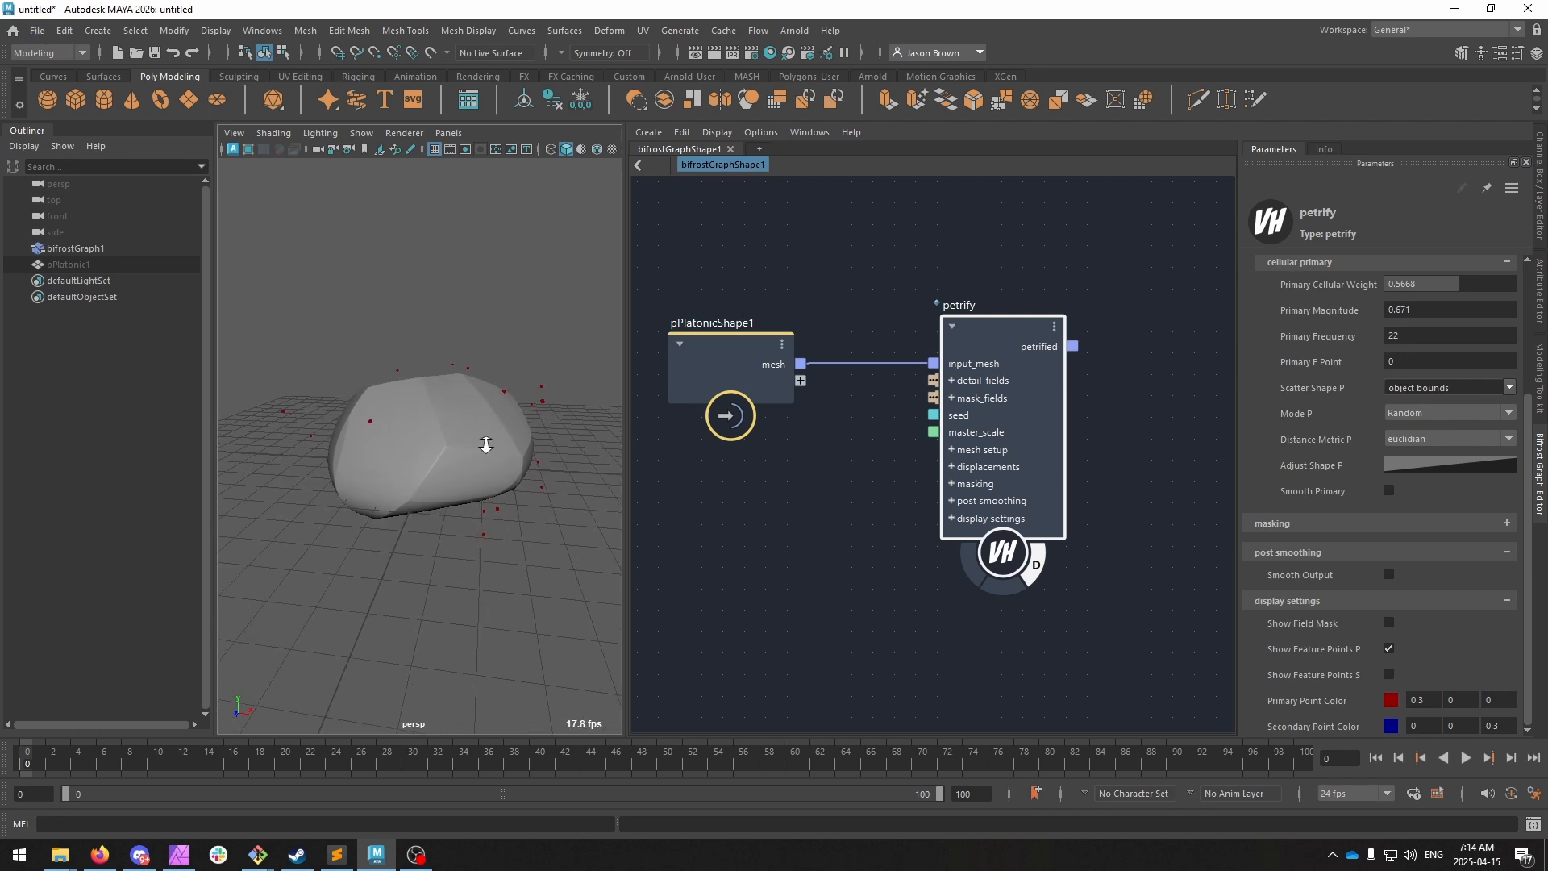
Compare the BlueNoise scatter mode with Random for the primary feature points, and return to Random.
{"action": "left_click", "coordinate": [1445, 412]}
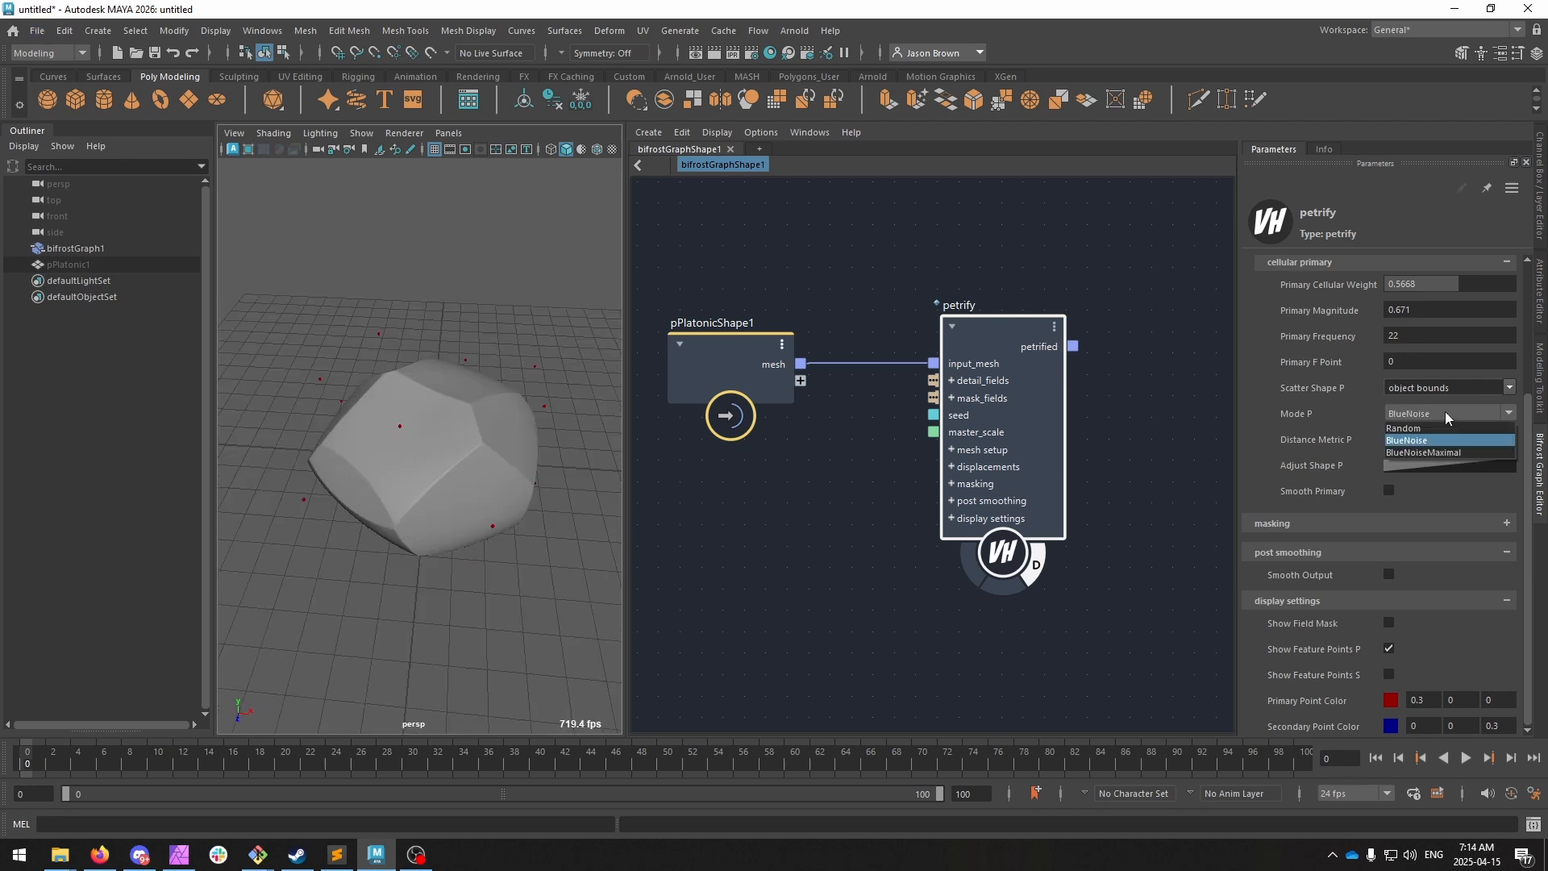
{"action": "left_click", "coordinate": [1403, 428]}
{"action": "left_click_drag", "start_coordinate": [414, 369], "coordinate": [439, 349], "text": "alt"}
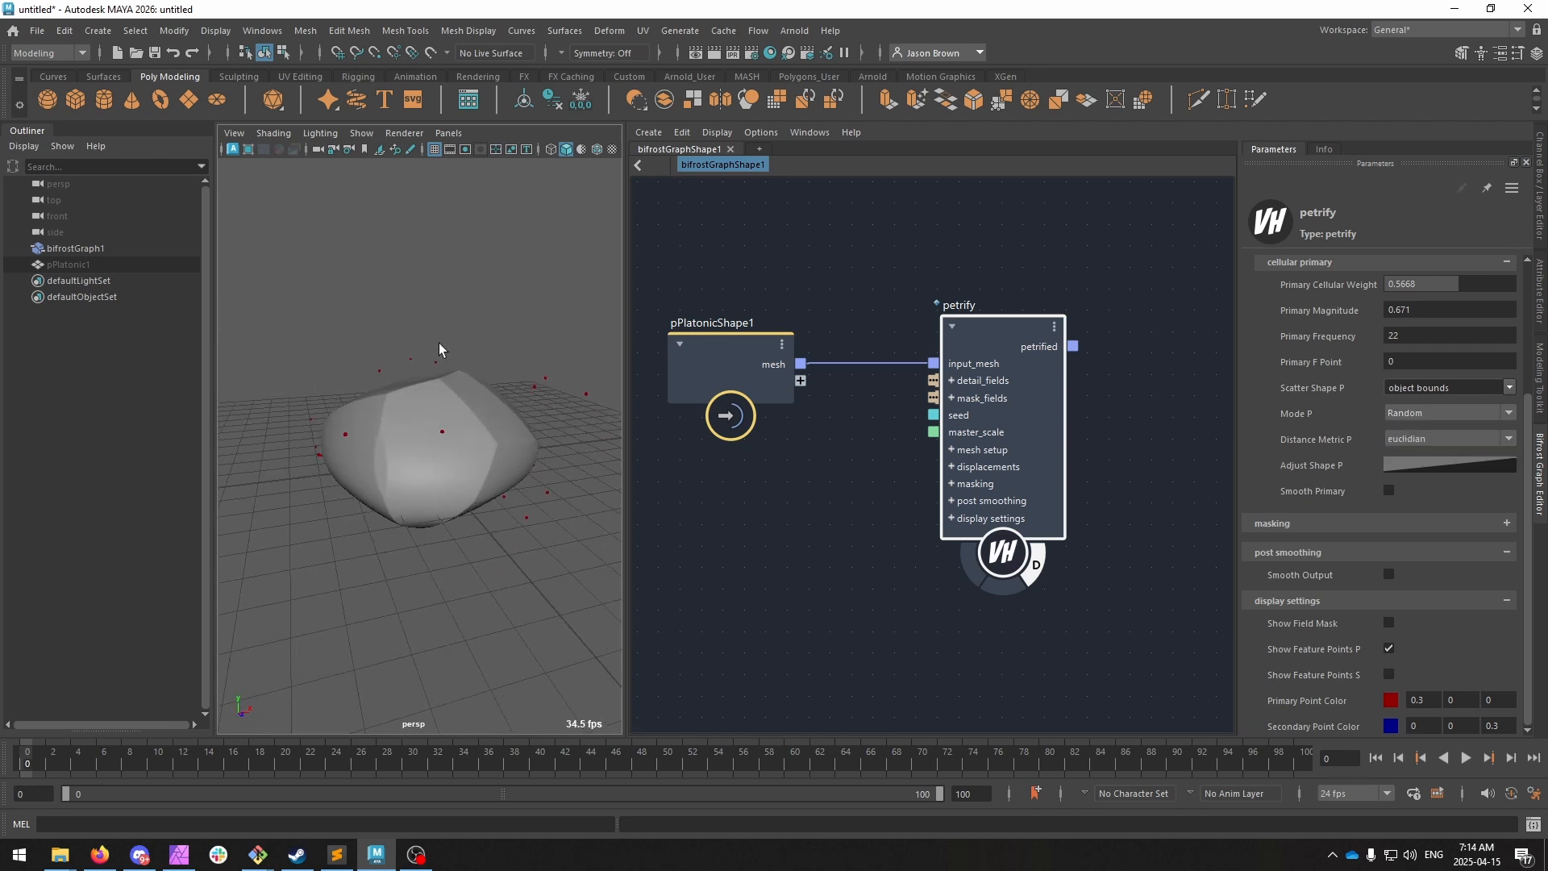
{"action": "left_click", "coordinate": [1433, 418]}
{"action": "left_click", "coordinate": [1419, 442]}
{"action": "left_click", "coordinate": [1419, 418]}
{"action": "left_click", "coordinate": [1411, 429]}
{"action": "mouse_move", "coordinate": [451, 438]}
{"action": "left_mouse_down", "text": "alt"}
{"action": "mouse_move", "coordinate": [458, 455]}
{"action": "mouse_move", "coordinate": [435, 442]}
{"action": "left_mouse_up", "text": "alt"}
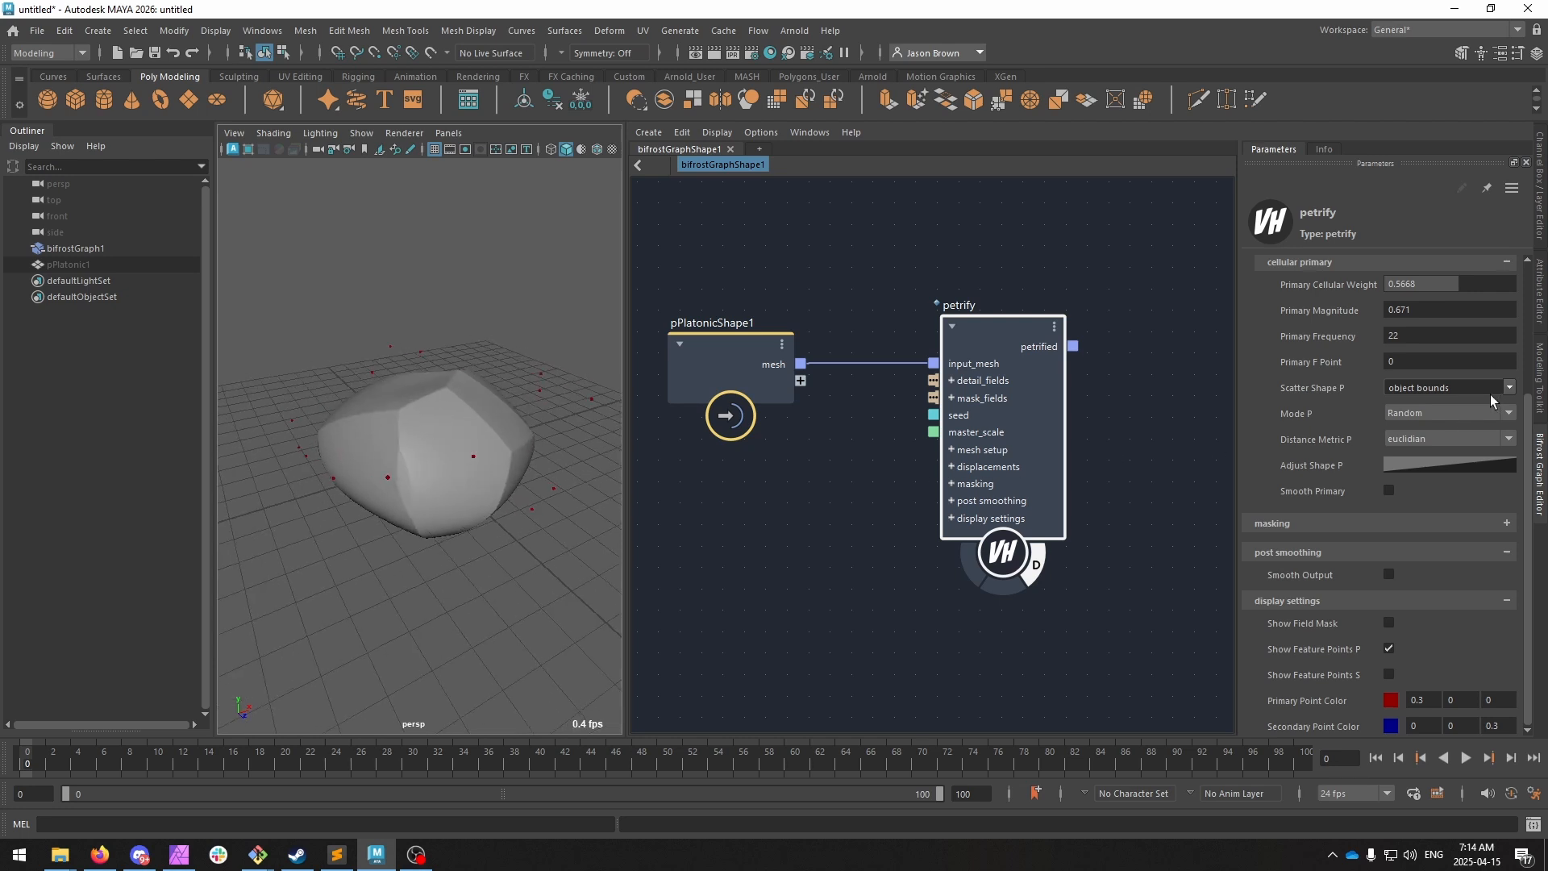
Try the manhattan and chebyshev distance metrics on the primary displacement, and return to euclidian.
{"action": "left_click", "coordinate": [1424, 438]}
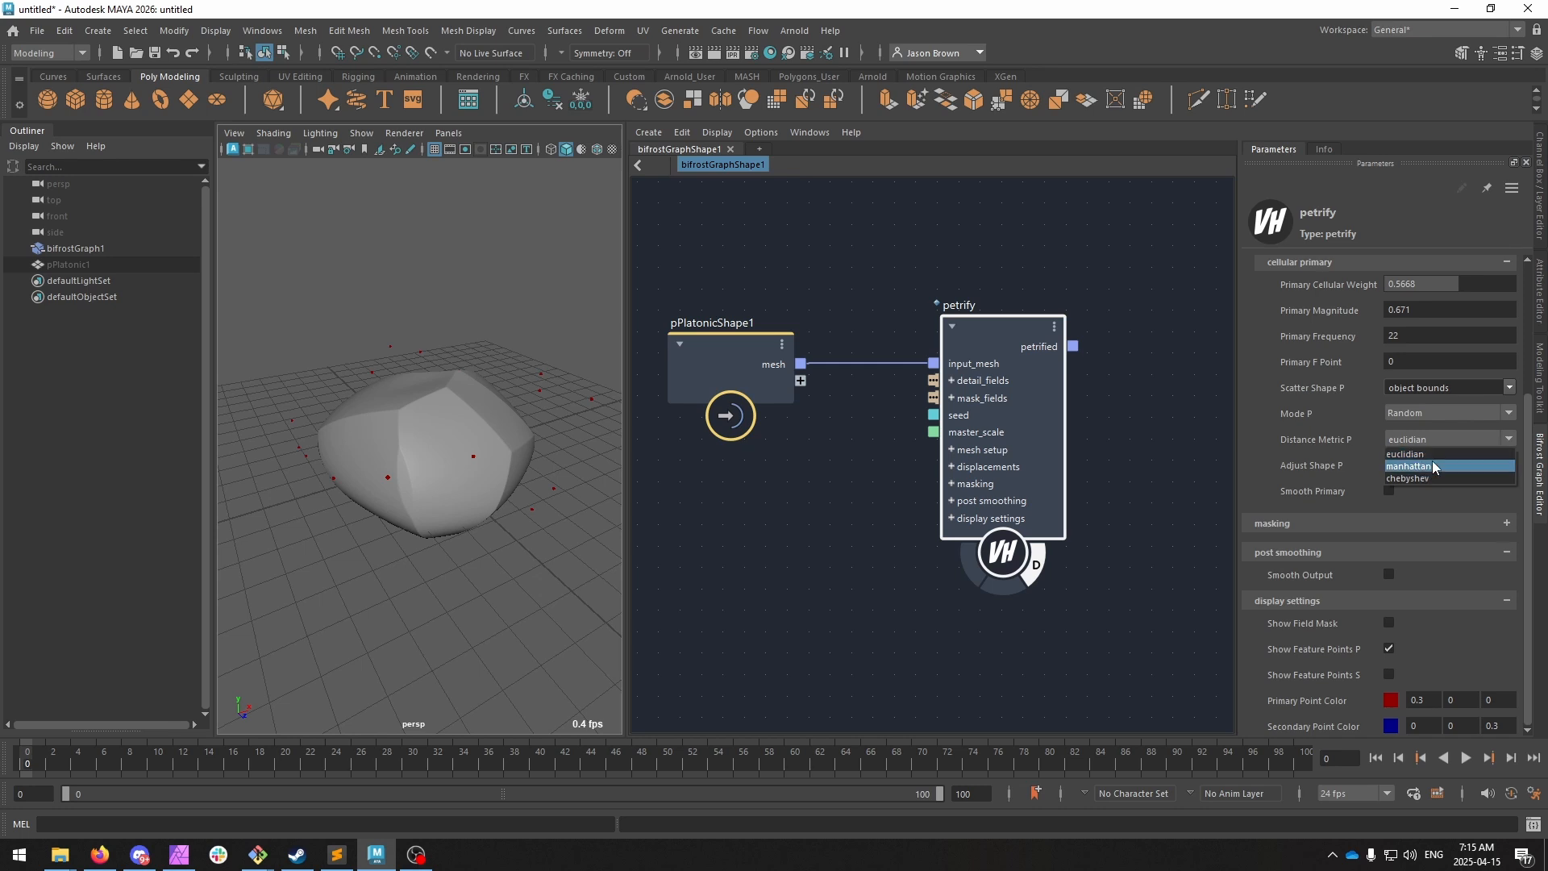
{"action": "left_click", "coordinate": [1432, 468]}
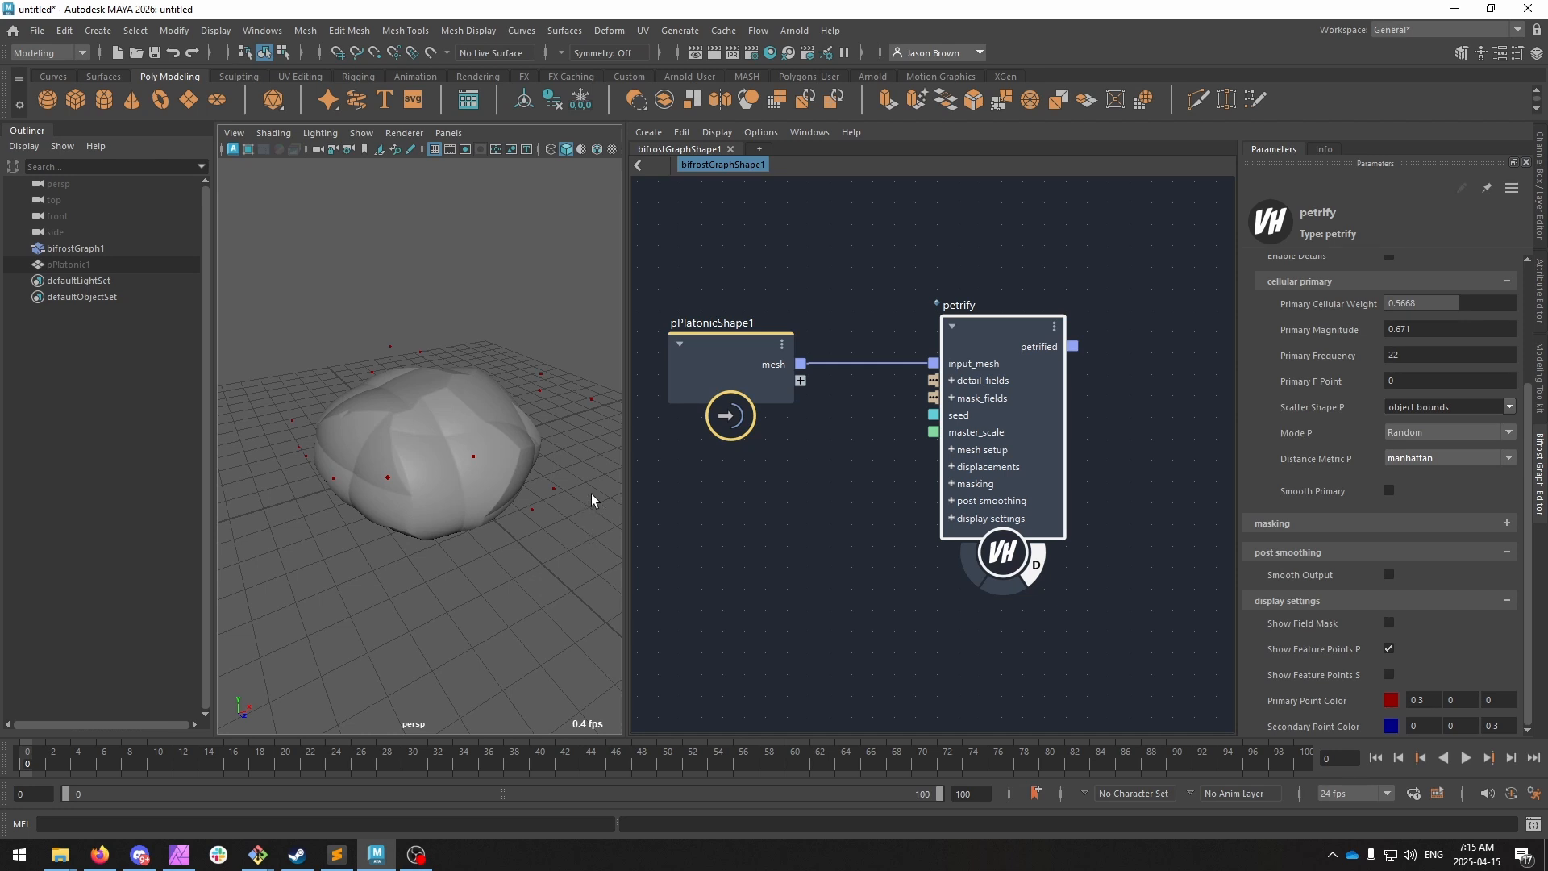
{"action": "mouse_move", "coordinate": [463, 508]}
{"action": "left_mouse_down", "text": "alt"}
{"action": "mouse_move", "coordinate": [387, 460]}
{"action": "mouse_move", "coordinate": [449, 463]}
{"action": "mouse_move", "coordinate": [418, 450]}
{"action": "mouse_move", "coordinate": [444, 487]}
{"action": "left_mouse_up", "text": "alt"}
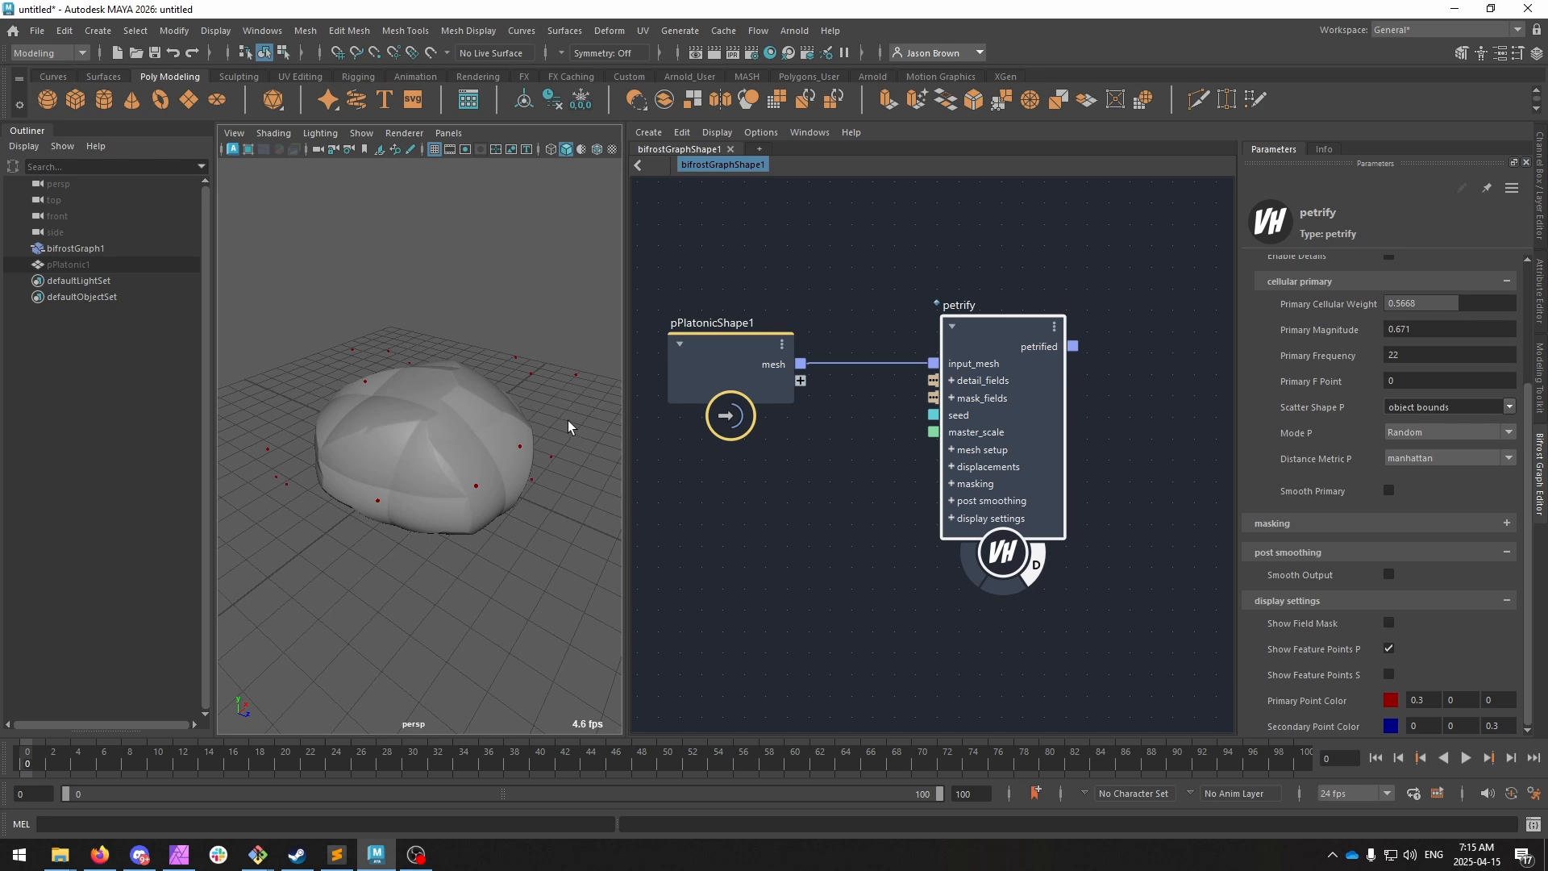
{"action": "left_click", "coordinate": [1412, 460]}
{"action": "left_click", "coordinate": [1400, 498]}
{"action": "left_click_drag", "start_coordinate": [470, 473], "coordinate": [301, 390], "text": "alt"}
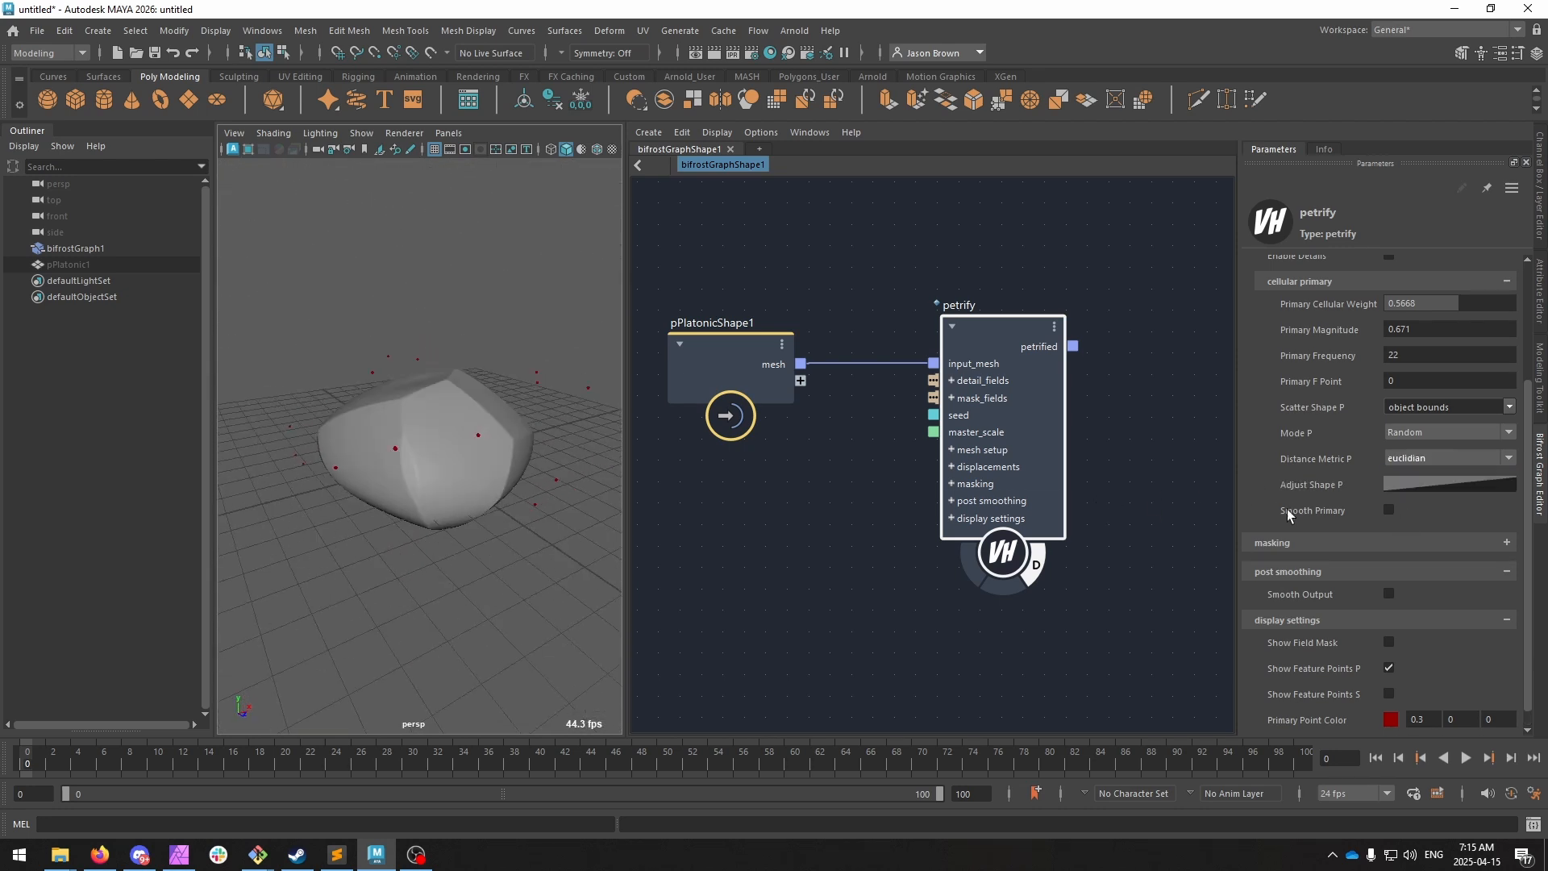
Switch the primary Adjust Shape curve from Linear to Bezier and bend both end tangents into a concave ramp, with the first point at position 0.05.
{"action": "left_click", "coordinate": [1425, 484]}
{"action": "left_click", "coordinate": [1493, 81]}
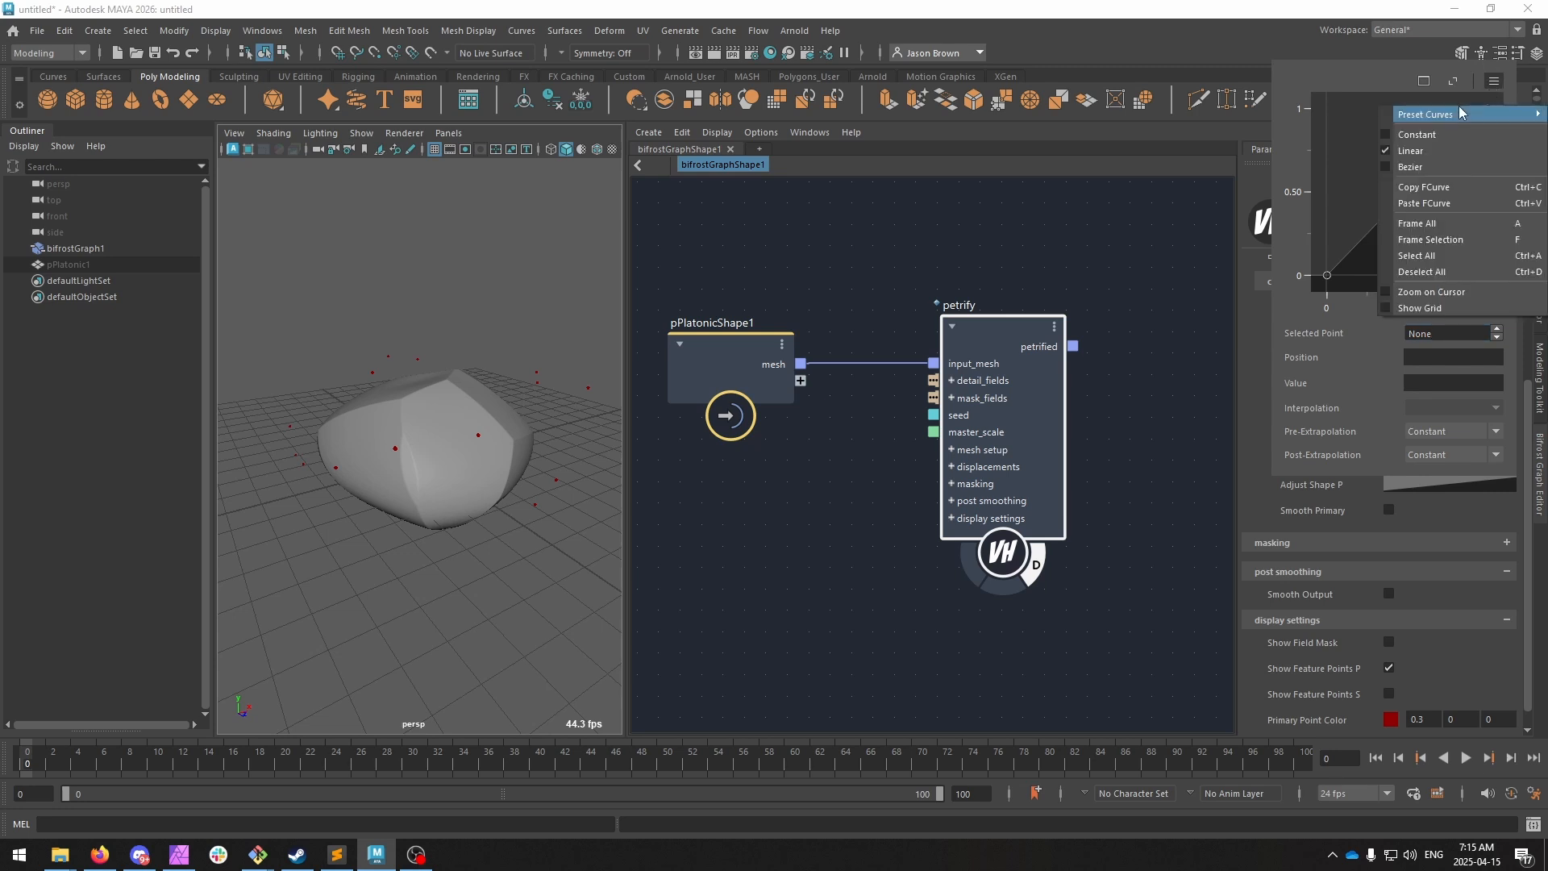
{"action": "left_click", "coordinate": [1360, 123]}
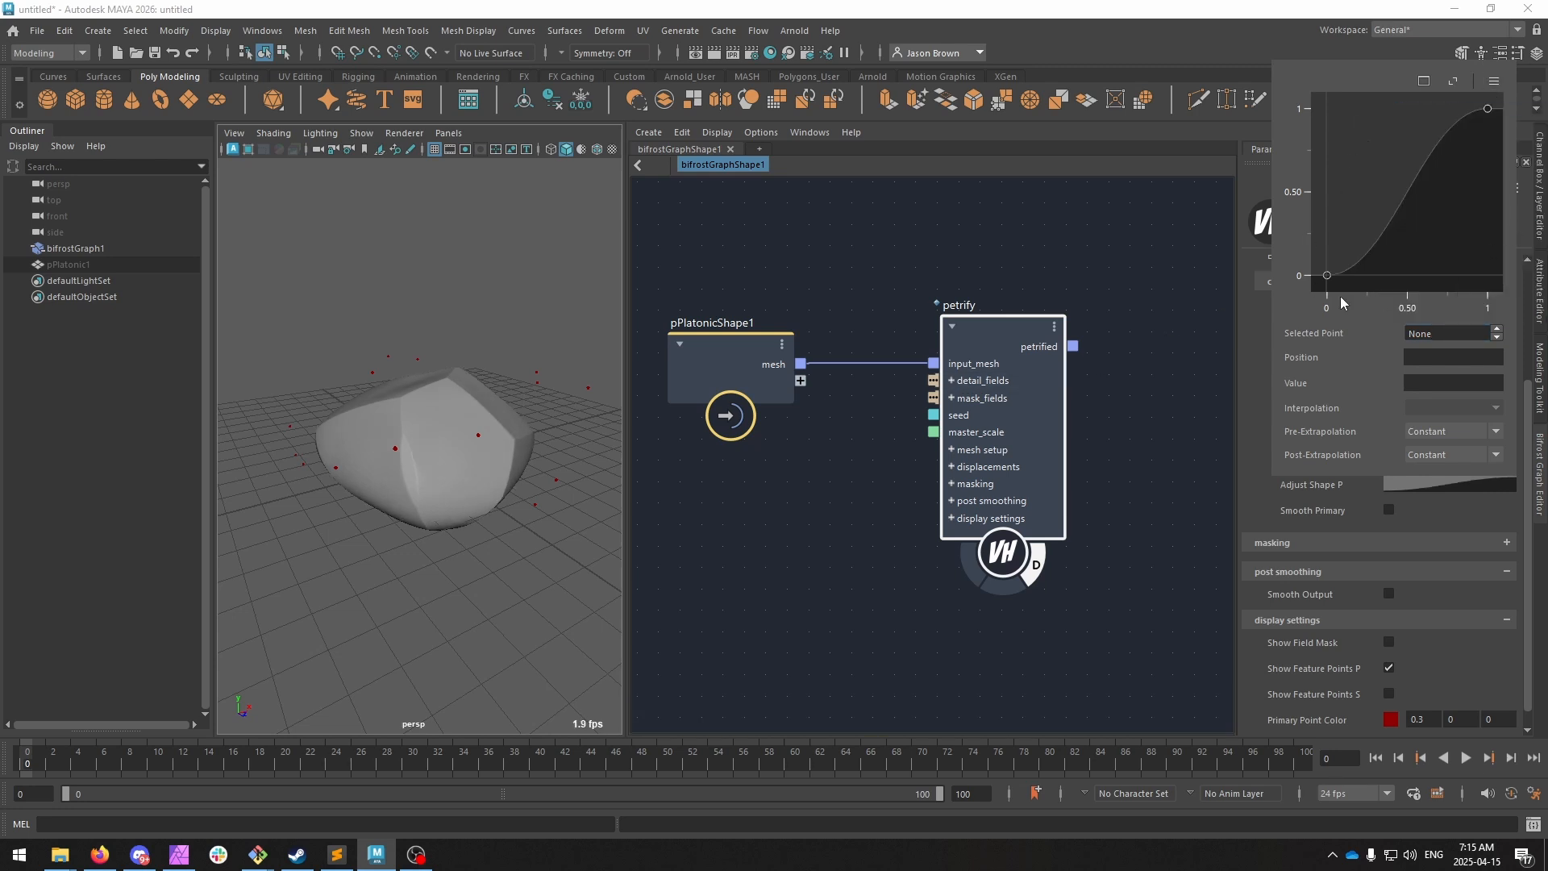
{"action": "left_click", "coordinate": [1487, 108]}
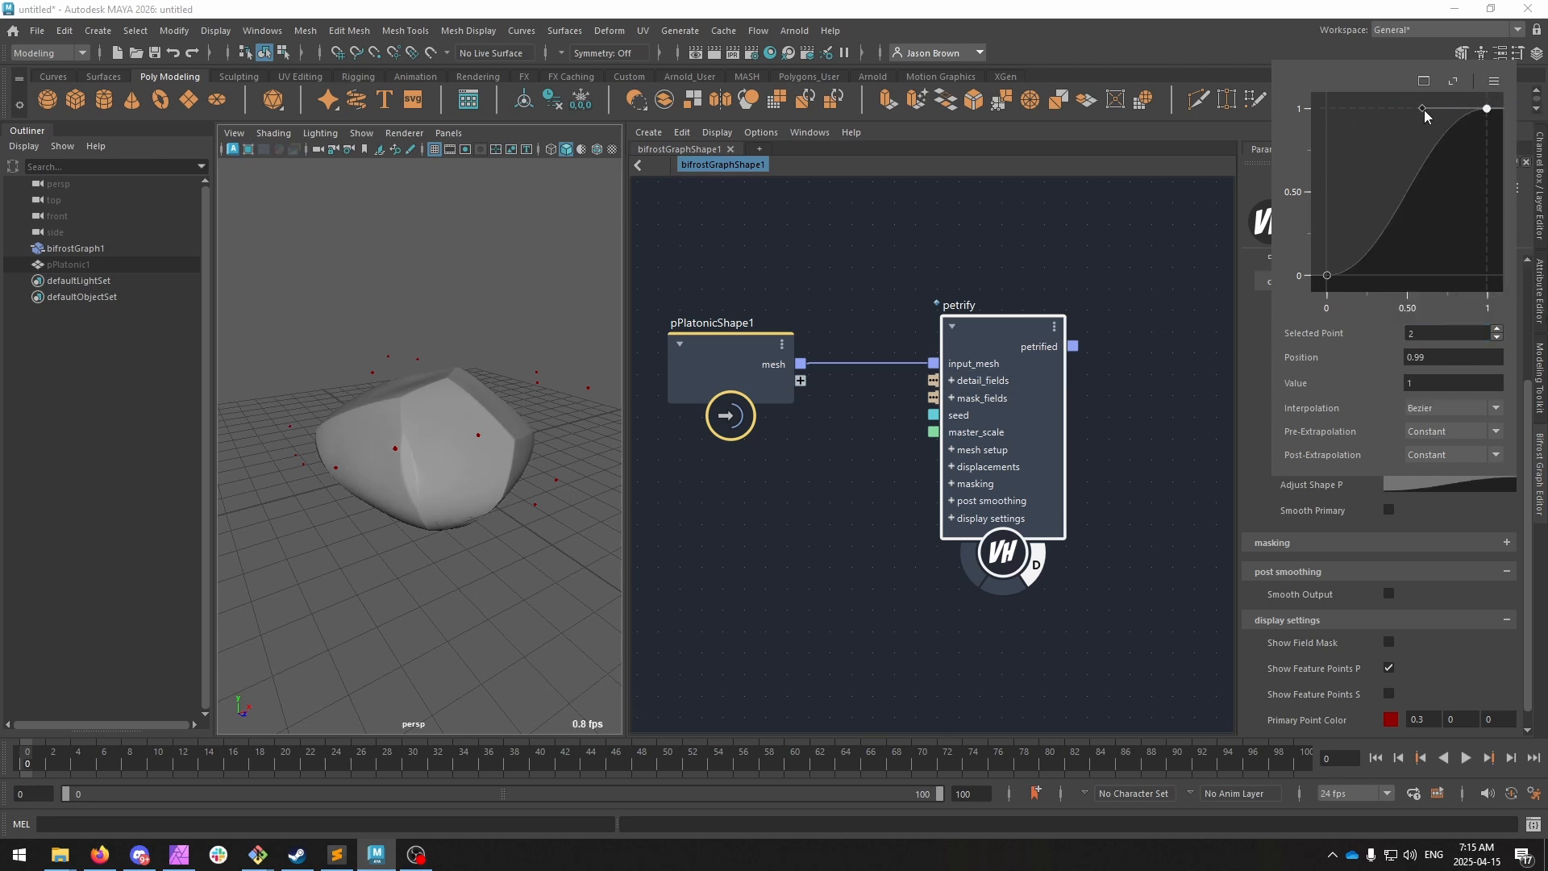
{"action": "left_click_drag", "start_coordinate": [1424, 109], "coordinate": [1442, 172]}
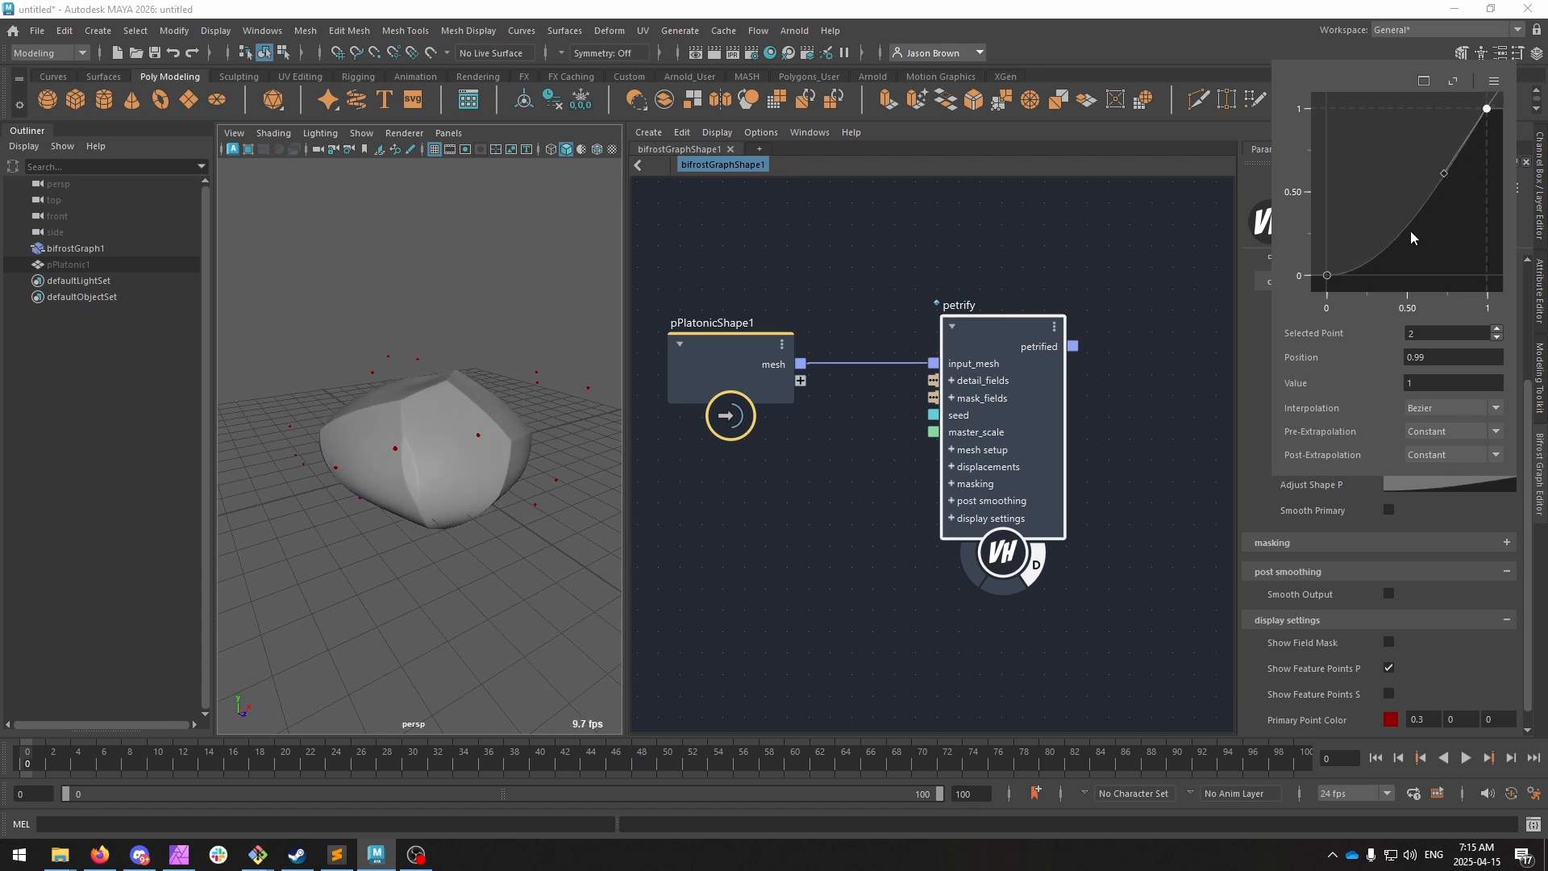
{"action": "left_click_drag", "start_coordinate": [1328, 276], "coordinate": [1433, 266]}
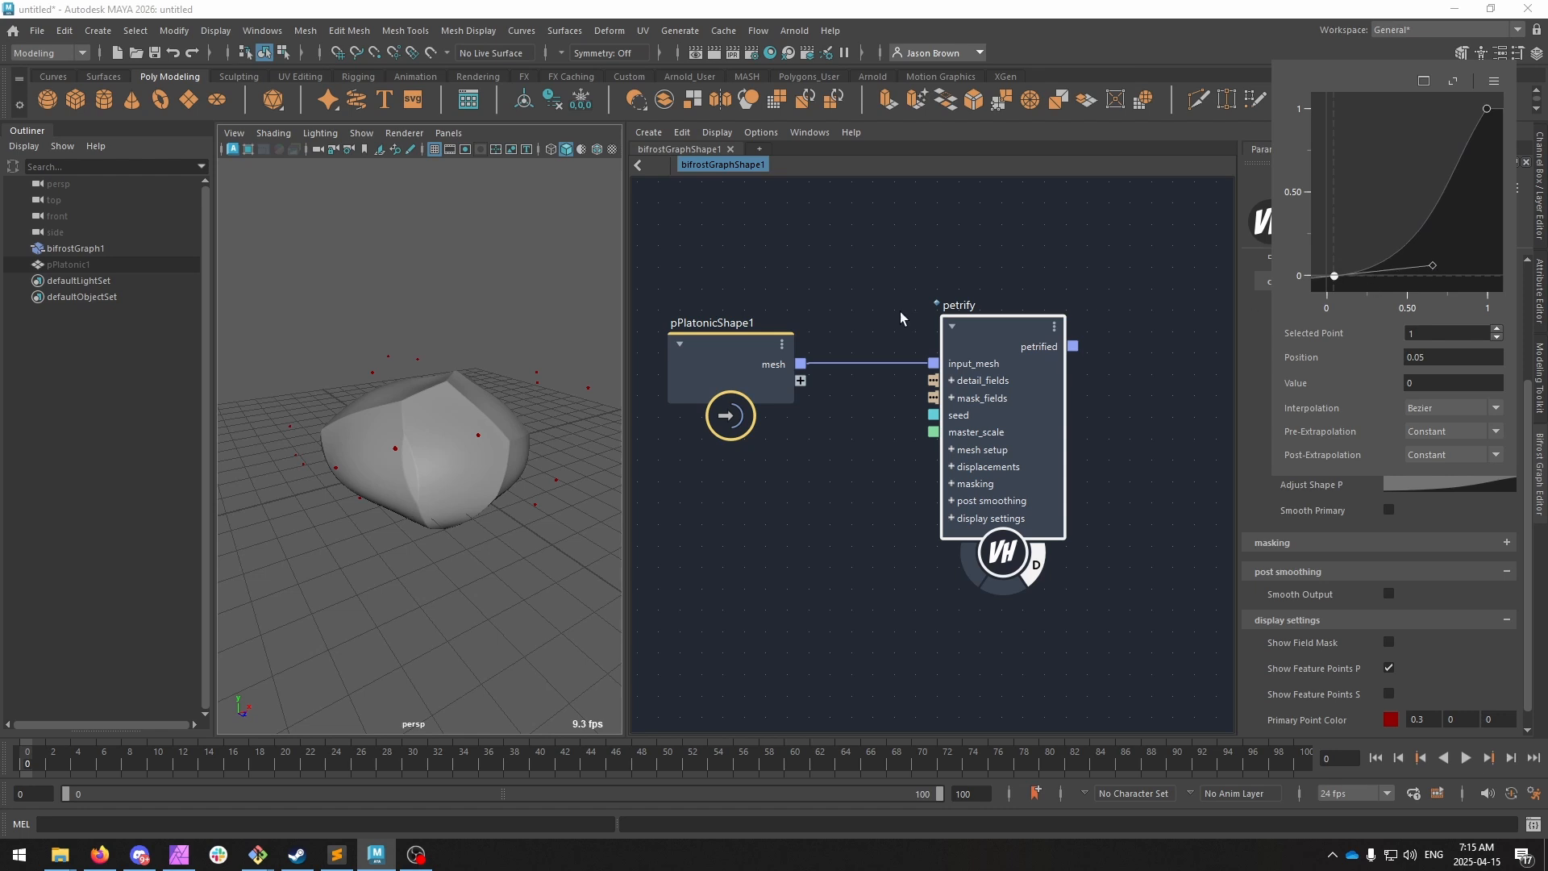
{"action": "left_click_drag", "start_coordinate": [423, 387], "coordinate": [550, 377], "text": "alt"}
{"action": "right_click_drag", "start_coordinate": [549, 376], "coordinate": [798, 385], "text": "alt"}
{"action": "left_click_drag", "start_coordinate": [445, 410], "coordinate": [520, 492], "text": "alt"}
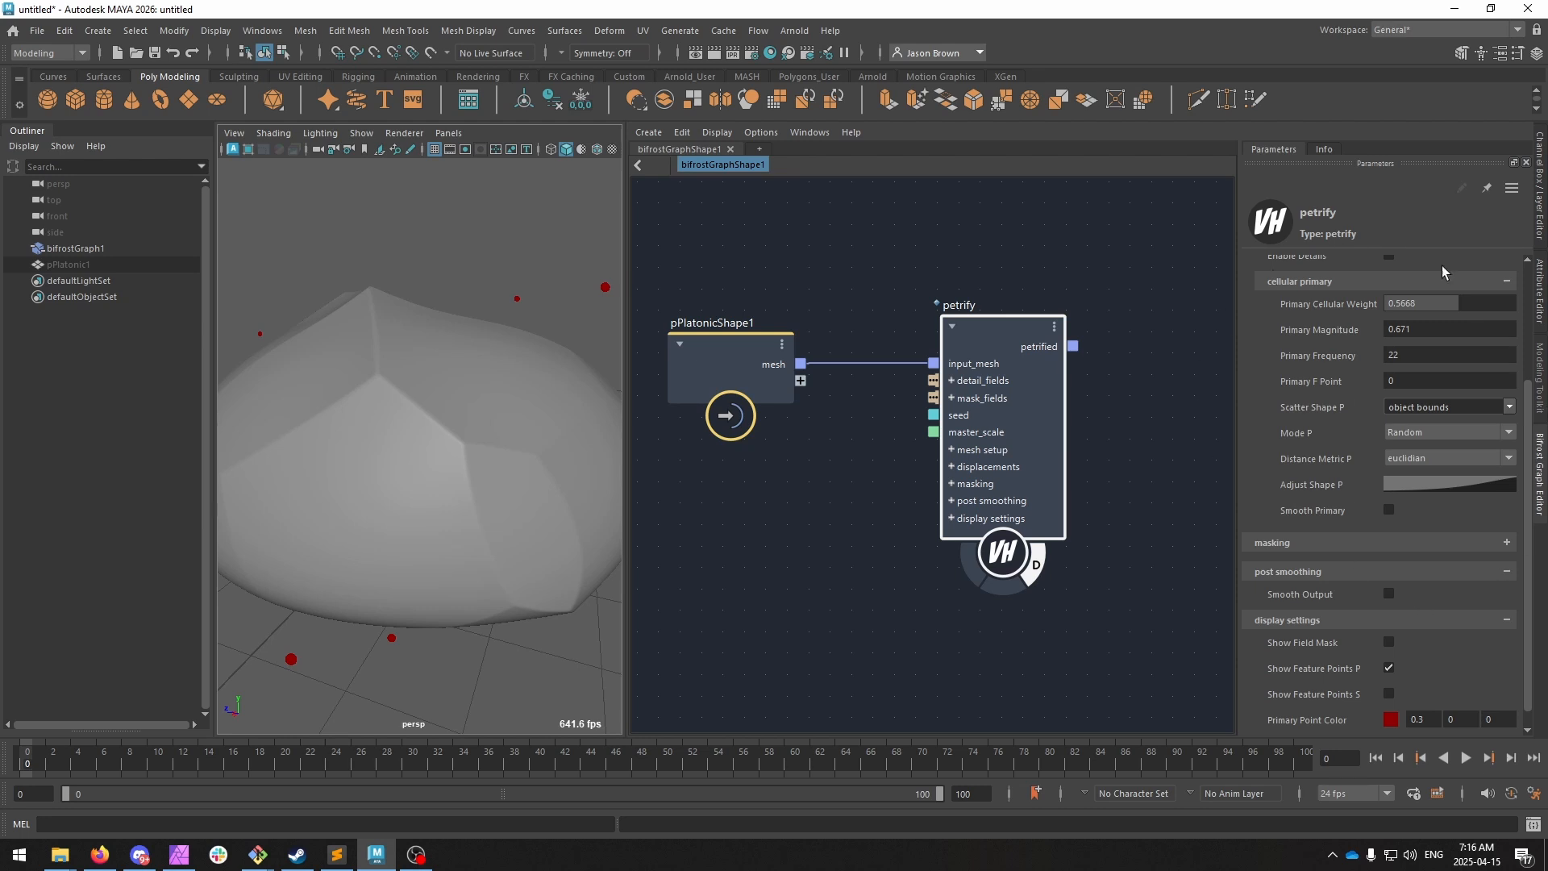
Try smoothing the primary displacement with Primary Smooth raised to 15, and turn Smooth Primary back off.
{"action": "left_click", "coordinate": [1389, 511]}
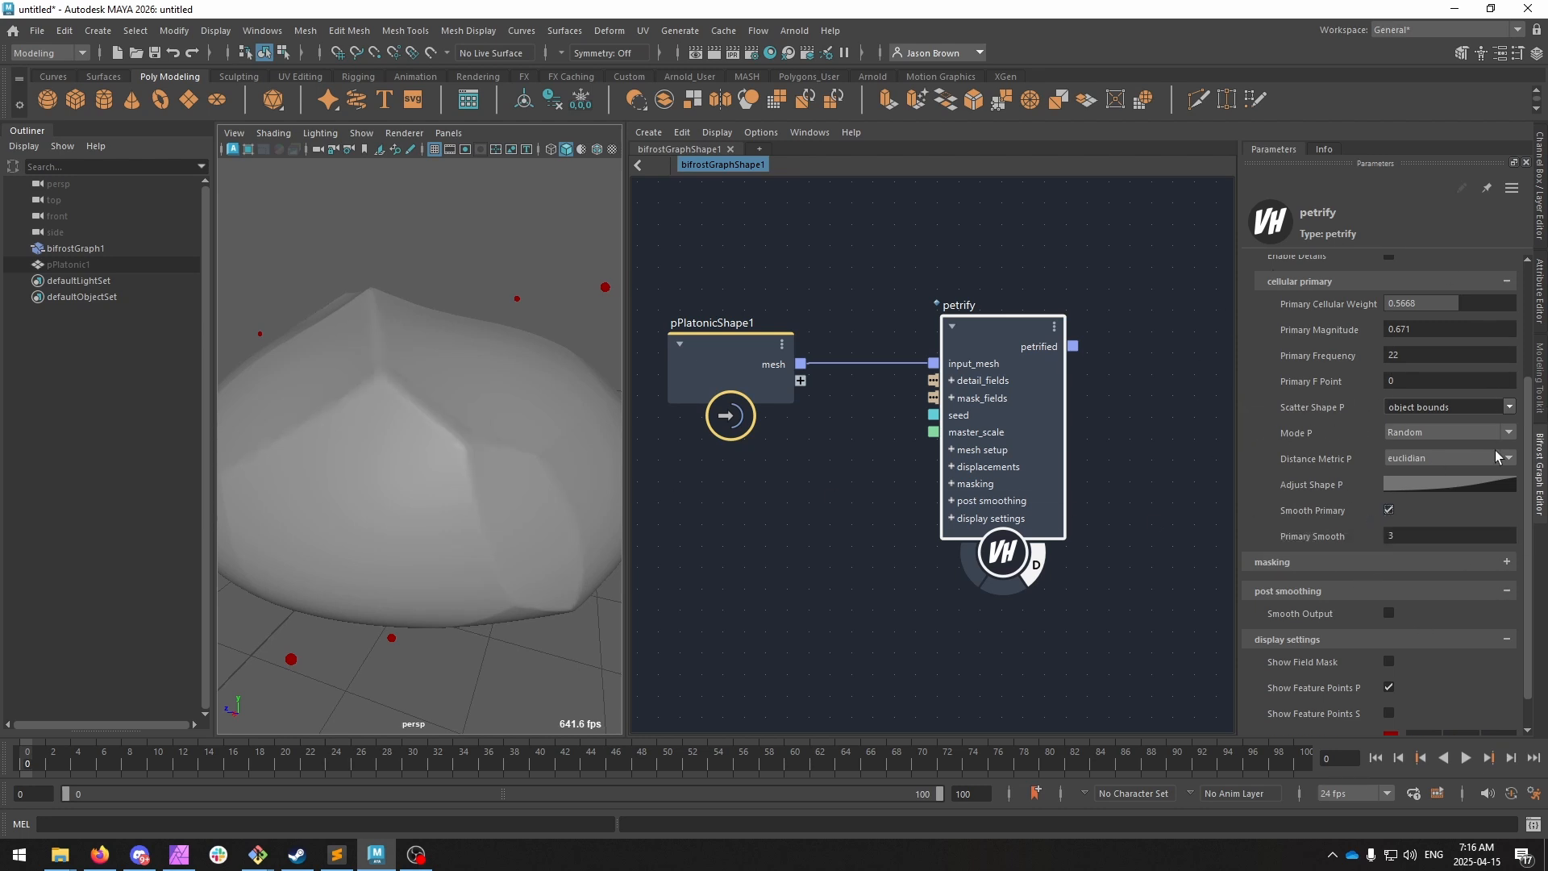
{"action": "left_click_drag", "start_coordinate": [1411, 536], "coordinate": [1463, 536]}
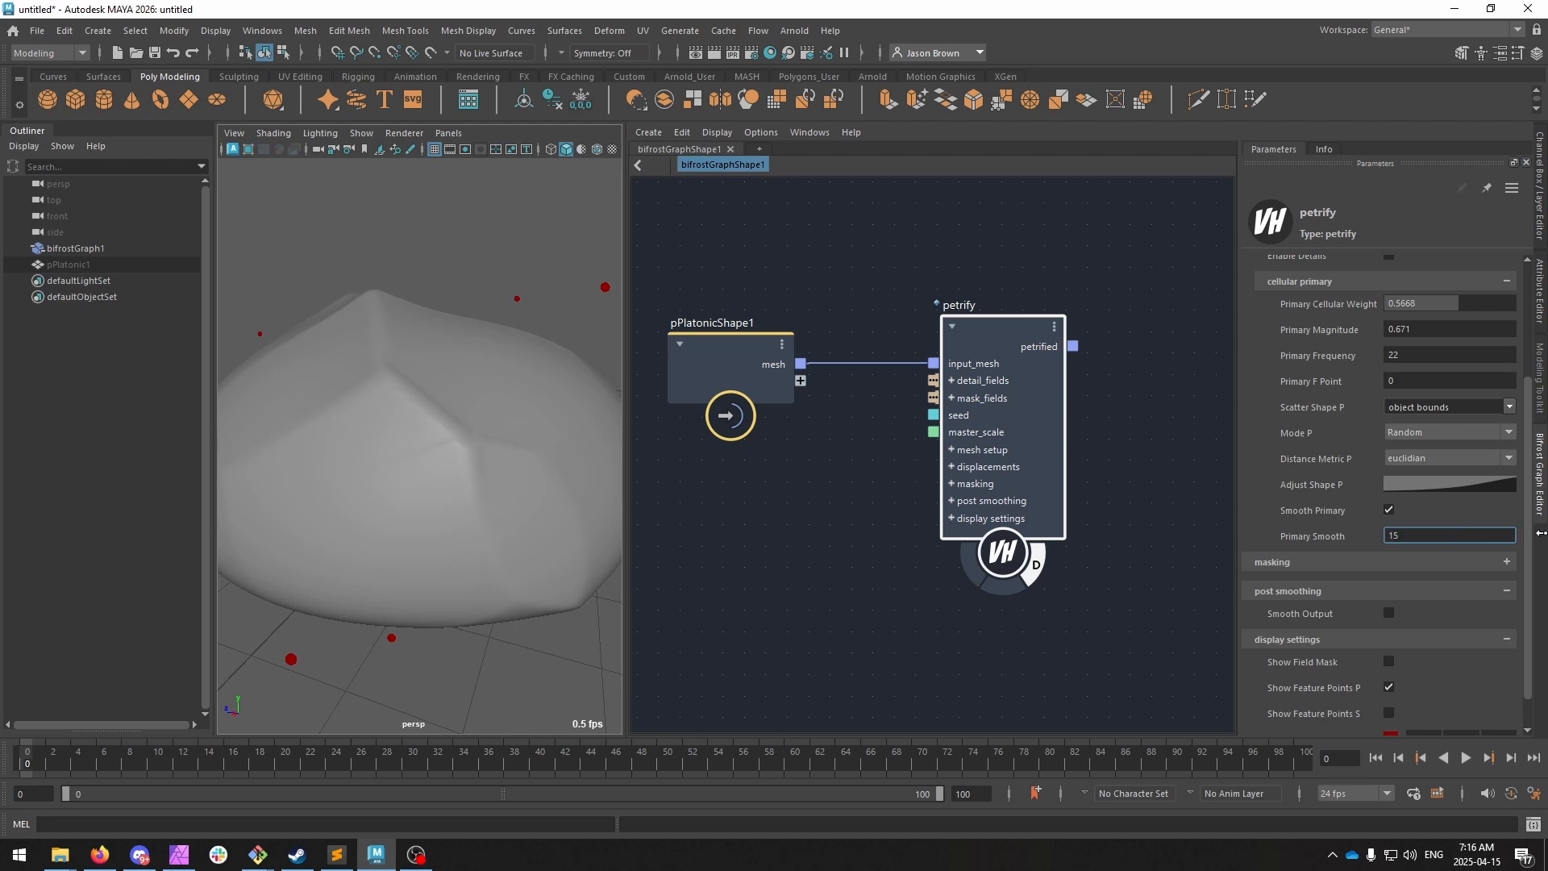
{"action": "left_click_drag", "start_coordinate": [10, 533], "coordinate": [1422, 521]}
{"action": "left_click", "coordinate": [1388, 510]}
Enable the secondary displacement on the petrify node and inspect the rock from another angle.
{"action": "left_click_drag", "start_coordinate": [404, 373], "coordinate": [584, 390], "text": "alt"}
{"action": "scroll", "coordinate": [1444, 370], "scroll_direction": "up", "scroll_amount": 3}
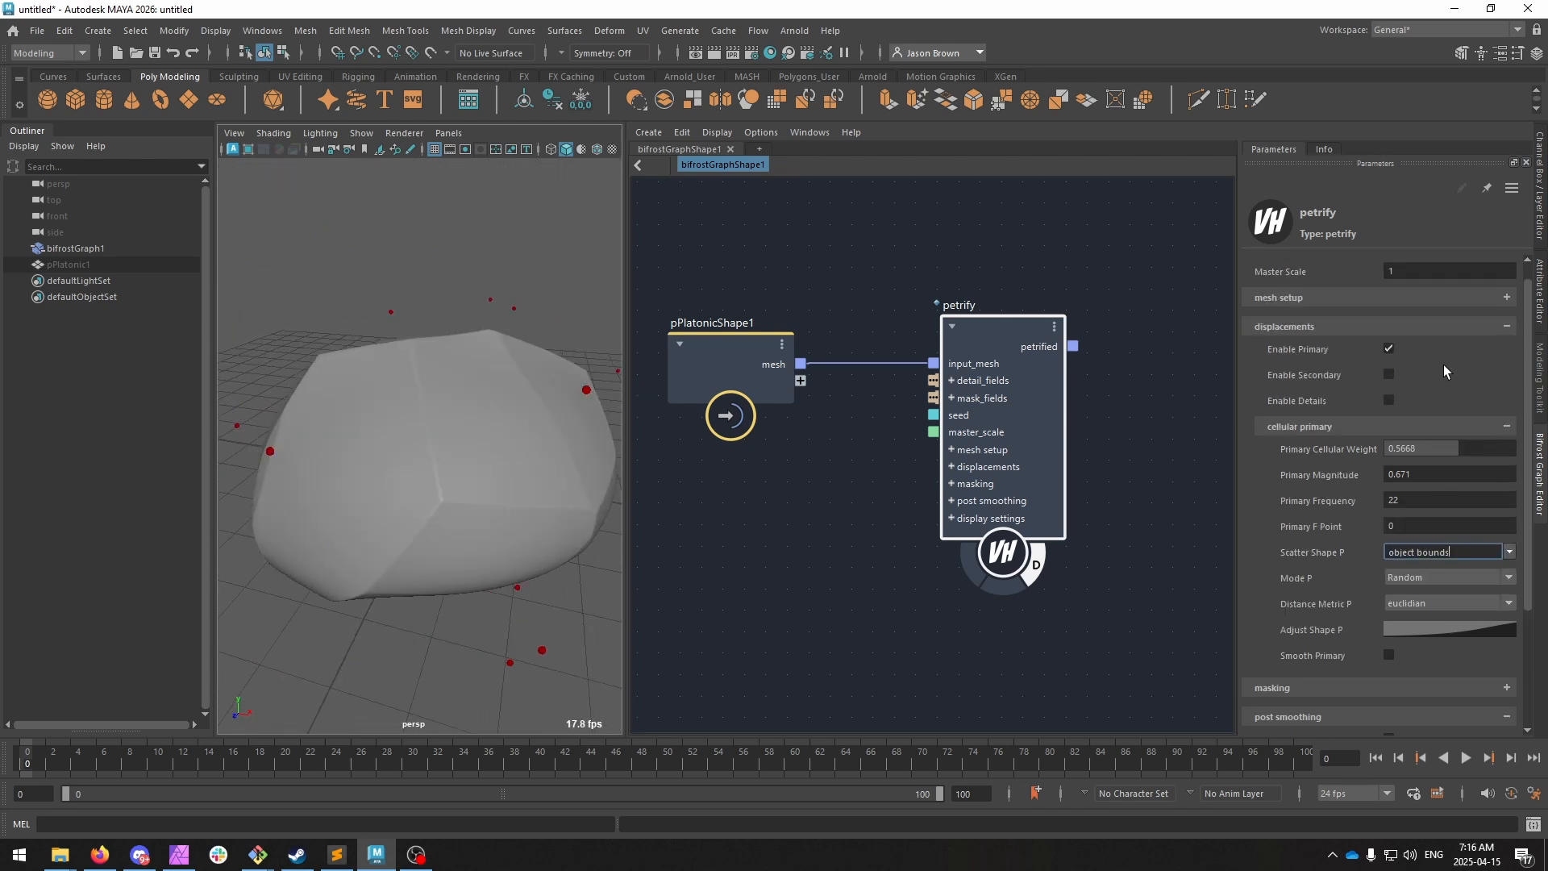
{"action": "left_click", "coordinate": [1388, 374]}
{"action": "left_click_drag", "start_coordinate": [413, 423], "coordinate": [536, 370], "text": "alt"}
Set the secondary magnitude to 0.6165 and the Secondary F Point to 2.
{"action": "scroll", "coordinate": [1304, 491], "scroll_direction": "down", "scroll_amount": 7}
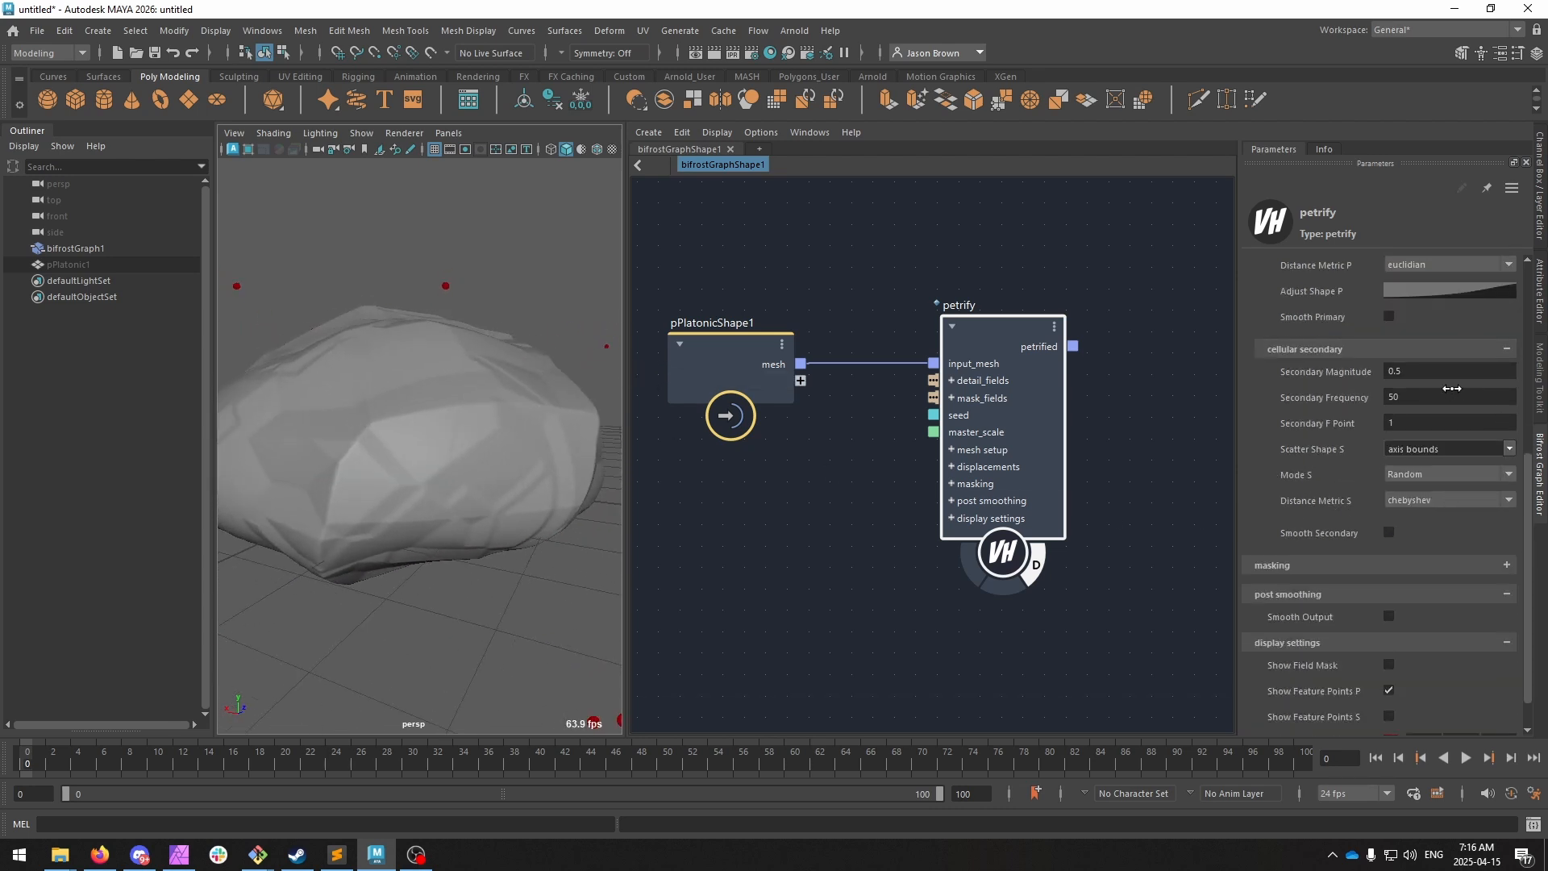
{"action": "left_click_drag", "start_coordinate": [1416, 368], "coordinate": [1452, 380]}
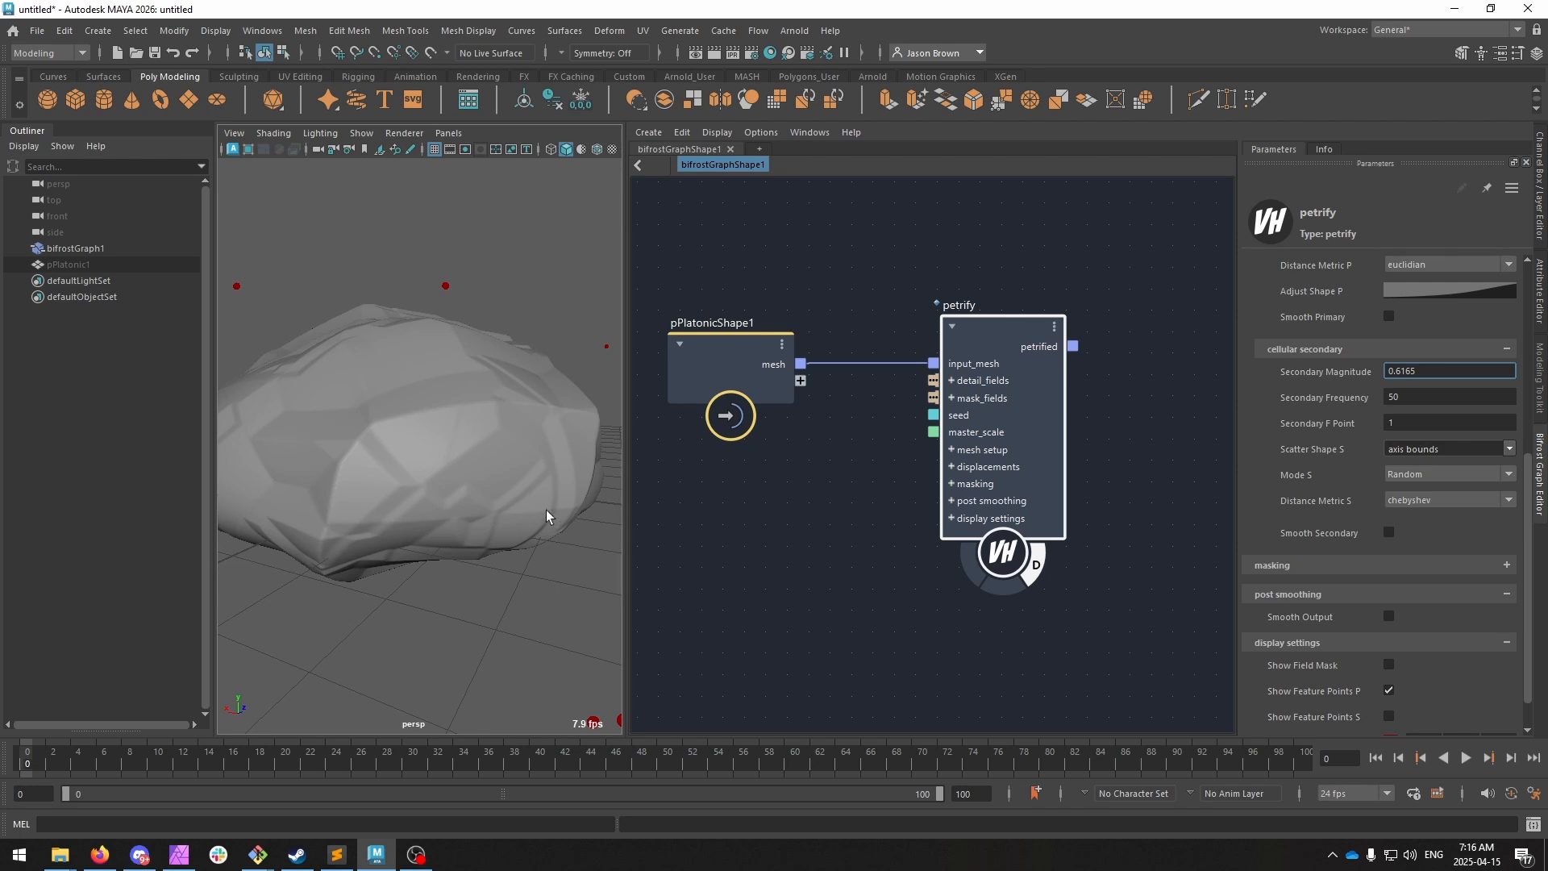
{"action": "left_click_drag", "start_coordinate": [546, 510], "coordinate": [456, 461], "text": "alt"}
{"action": "left_click_drag", "start_coordinate": [1317, 424], "coordinate": [1360, 427]}
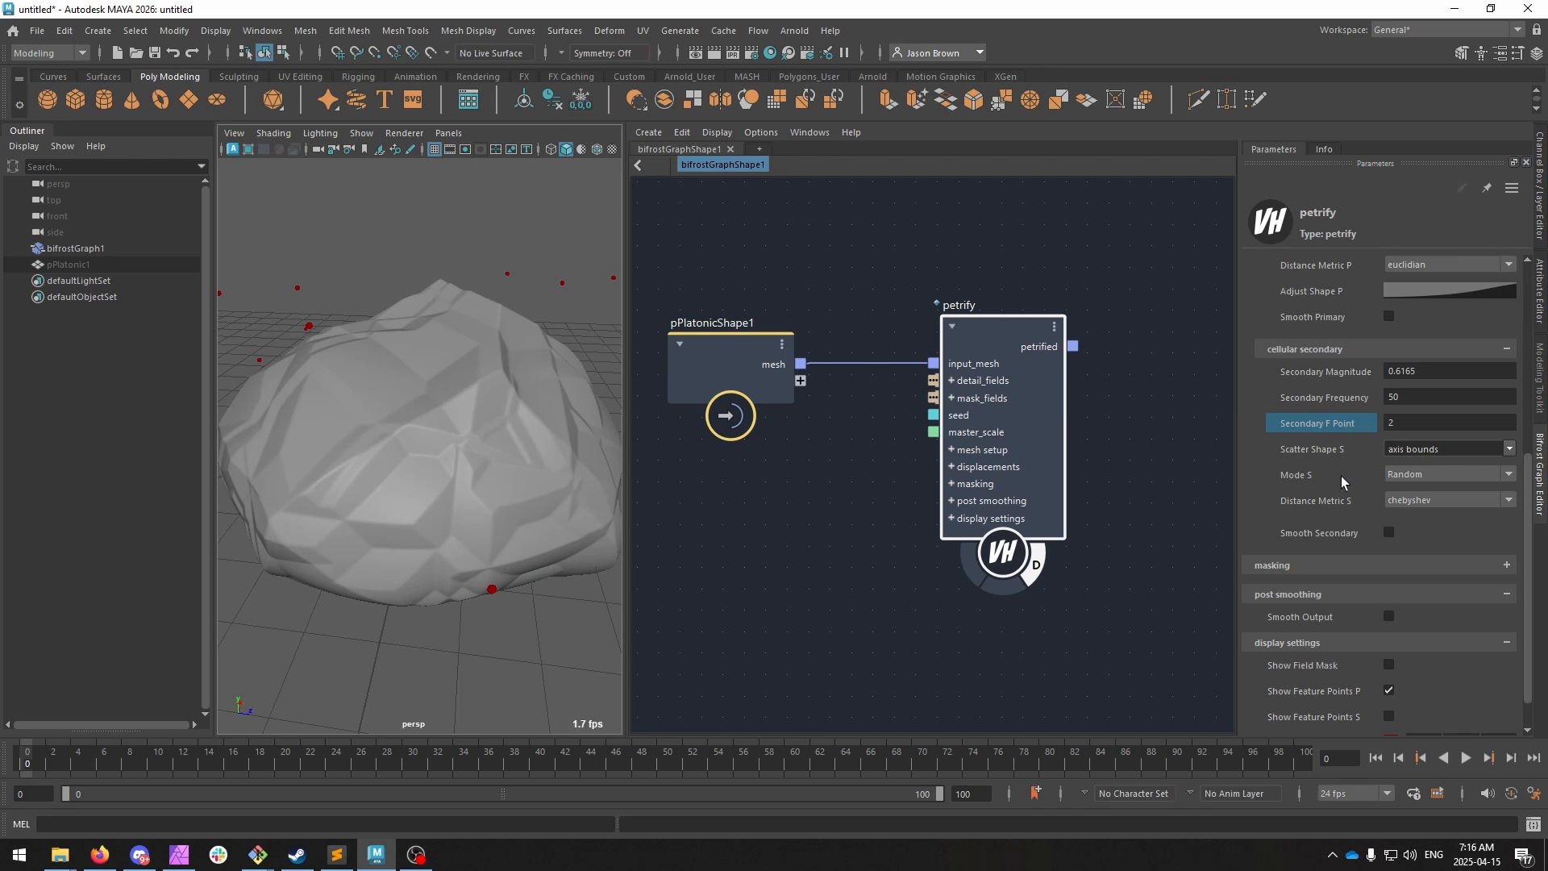
Change the secondary scatter mode to BlueNoise and inspect the rock's surface.
{"action": "left_click", "coordinate": [1400, 477]}
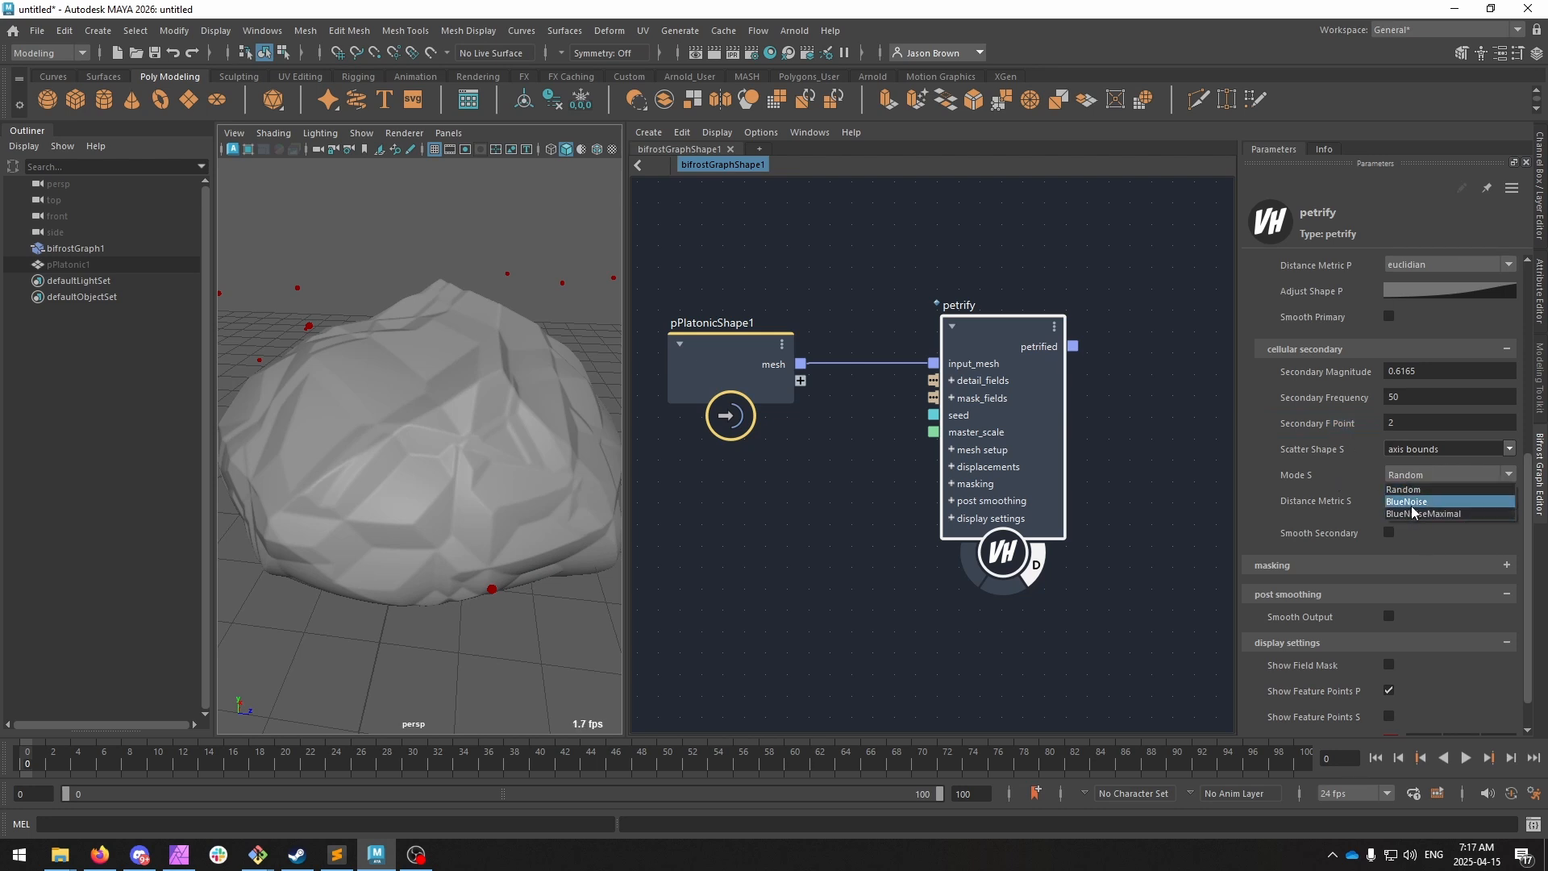
{"action": "left_click", "coordinate": [1409, 502]}
{"action": "left_click_drag", "start_coordinate": [293, 537], "coordinate": [564, 387], "text": "alt"}
Raise the Primary Cellular Weight to 0.7404 and the primary frequency to 33.
{"action": "scroll", "coordinate": [1423, 347], "scroll_direction": "up", "scroll_amount": 5}
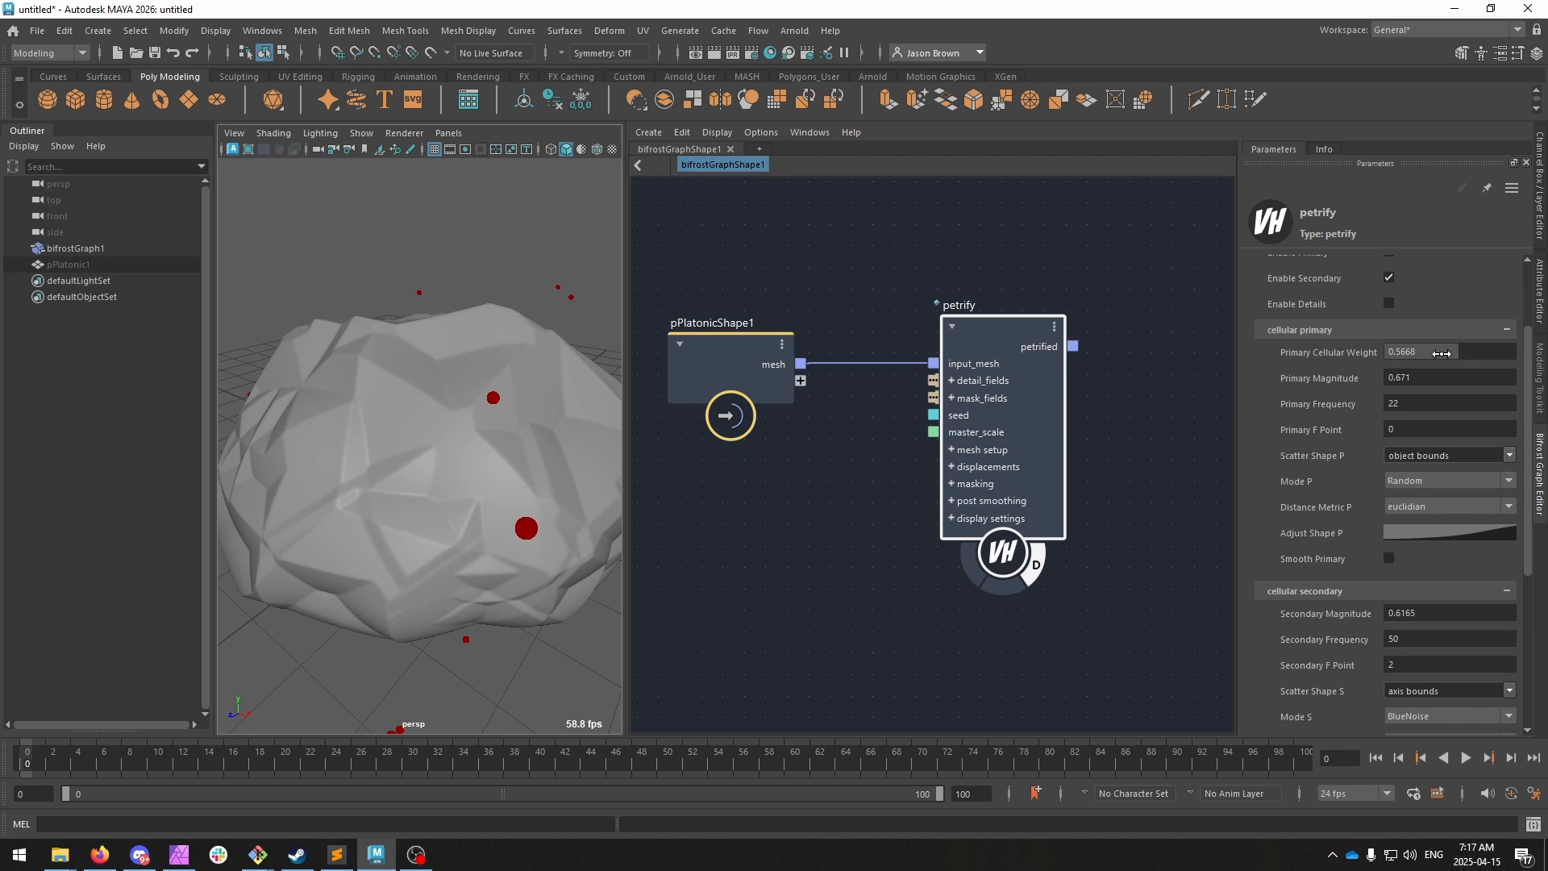
{"action": "left_click_drag", "start_coordinate": [1458, 352], "coordinate": [1482, 352]}
{"action": "left_click_drag", "start_coordinate": [1440, 405], "coordinate": [1445, 405]}
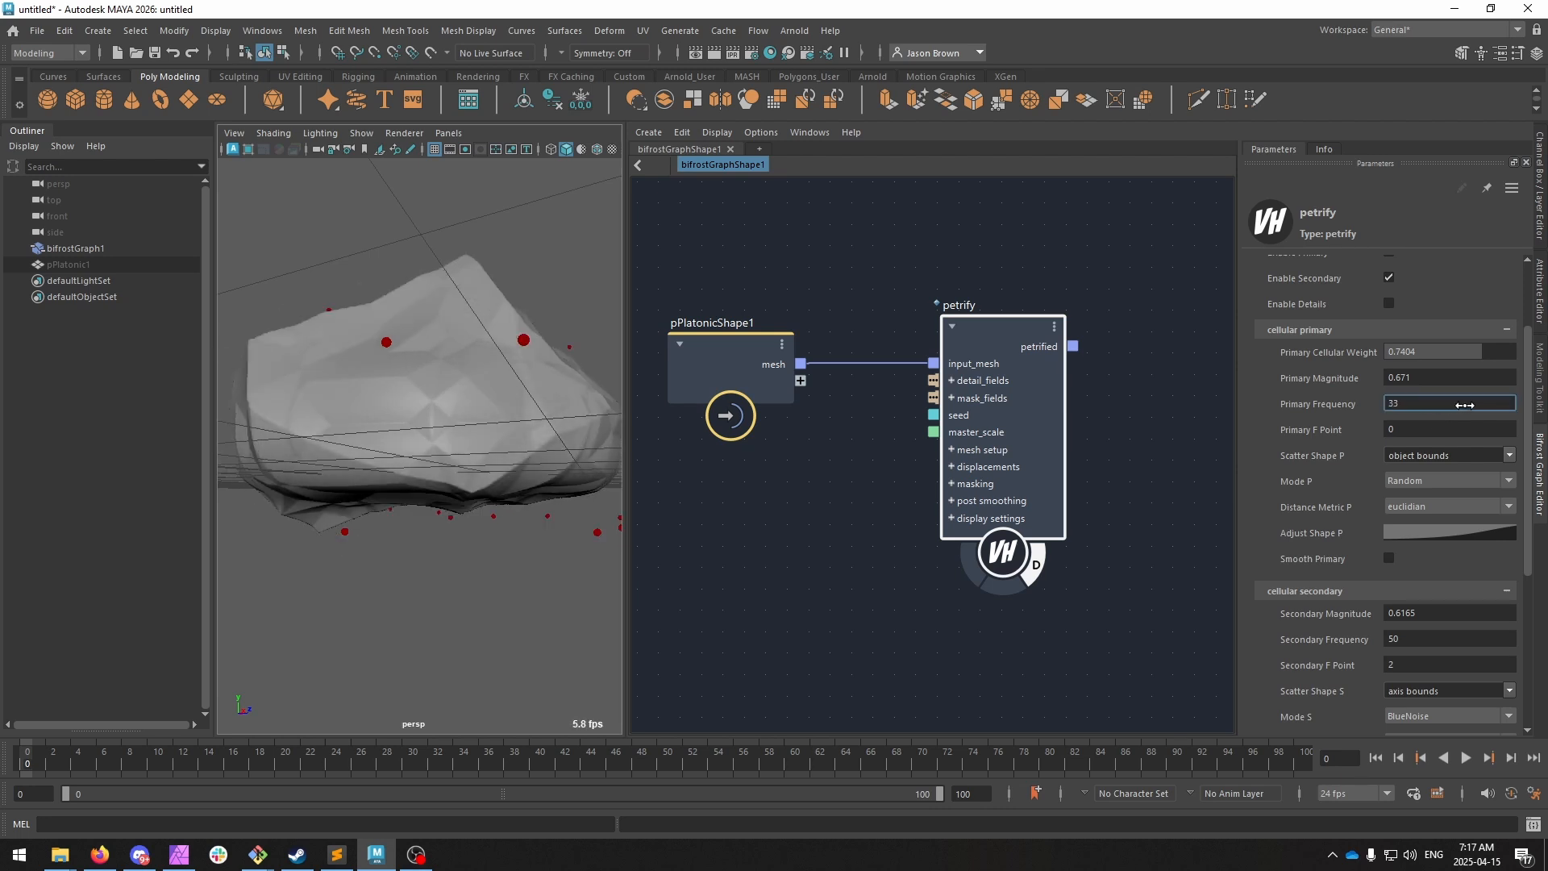
Try smoothing the secondary displacement at a Secondary Smooth of 3, and turn it back off.
{"action": "scroll", "coordinate": [1388, 537], "scroll_direction": "down", "scroll_amount": 3}
{"action": "left_click", "coordinate": [1388, 534]}
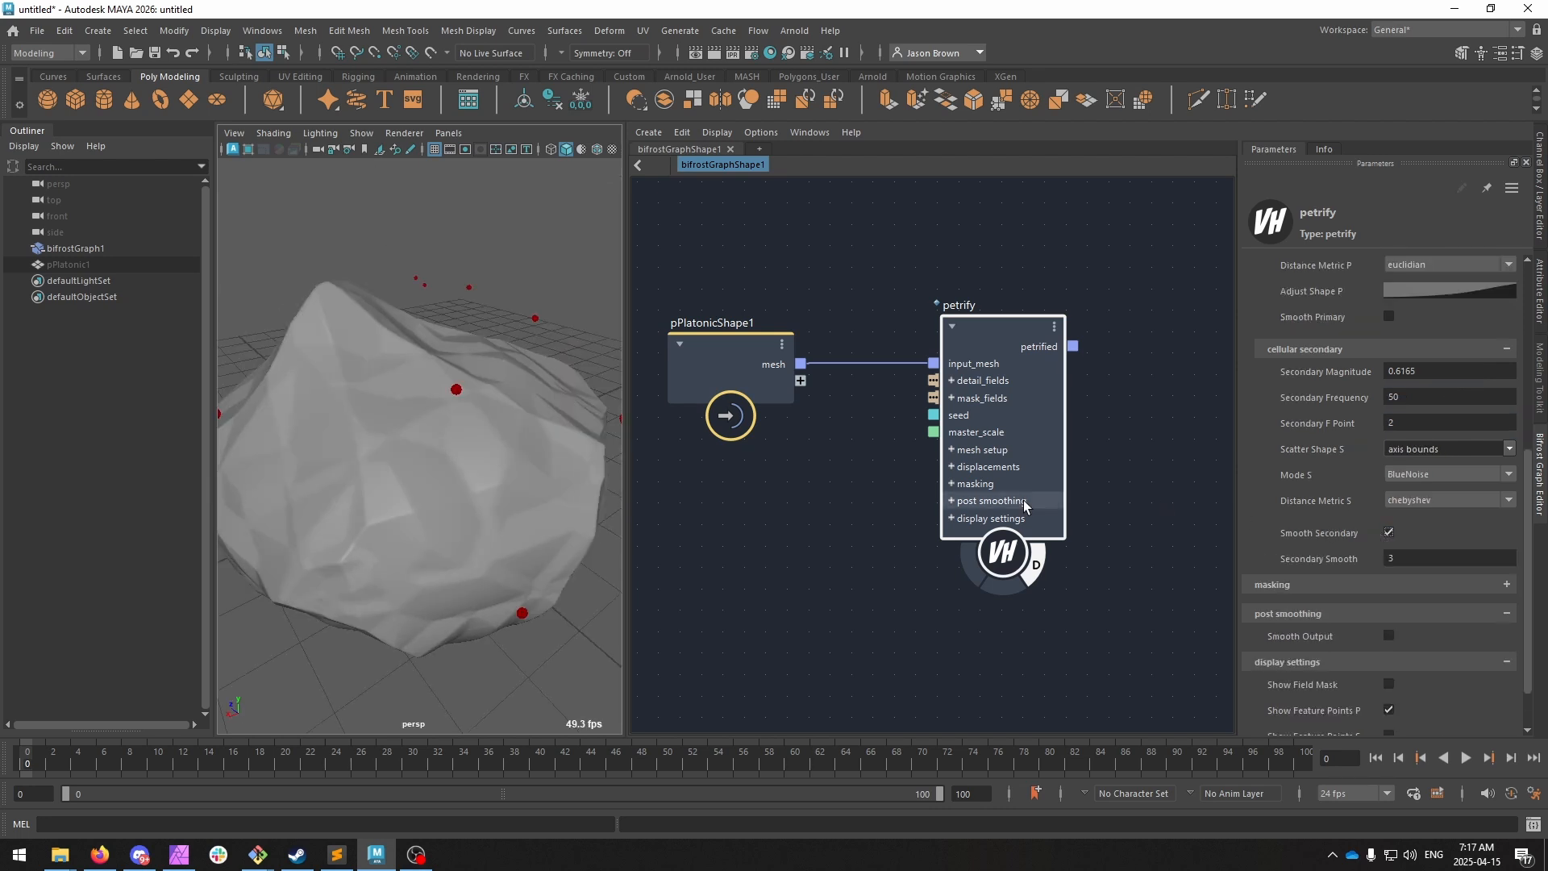
{"action": "left_click", "coordinate": [1388, 532]}
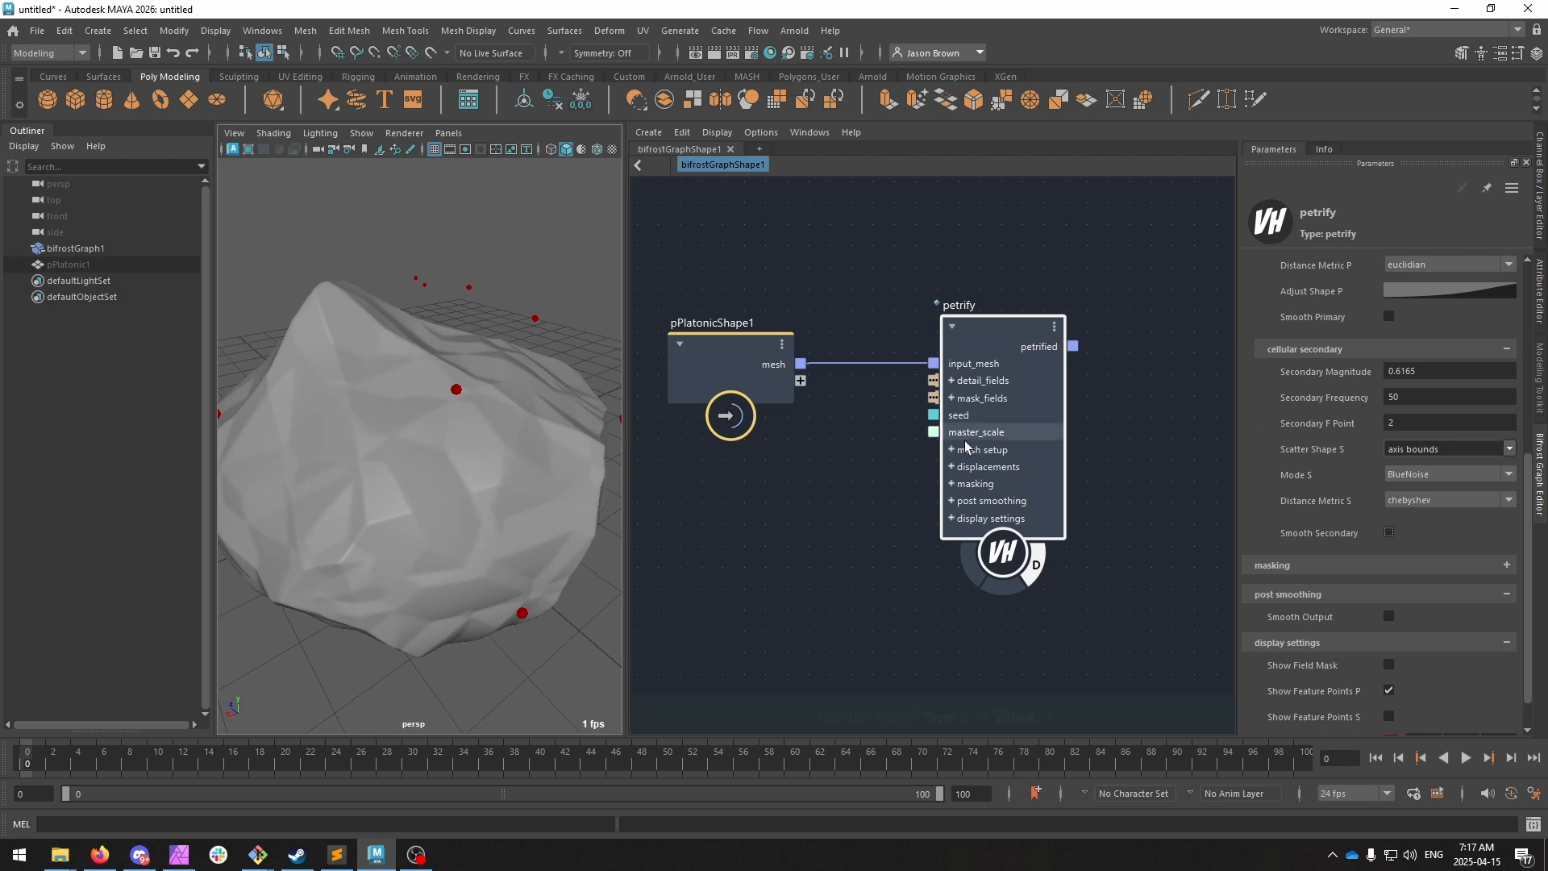
{"action": "left_click_drag", "start_coordinate": [451, 452], "coordinate": [436, 404], "text": "alt"}
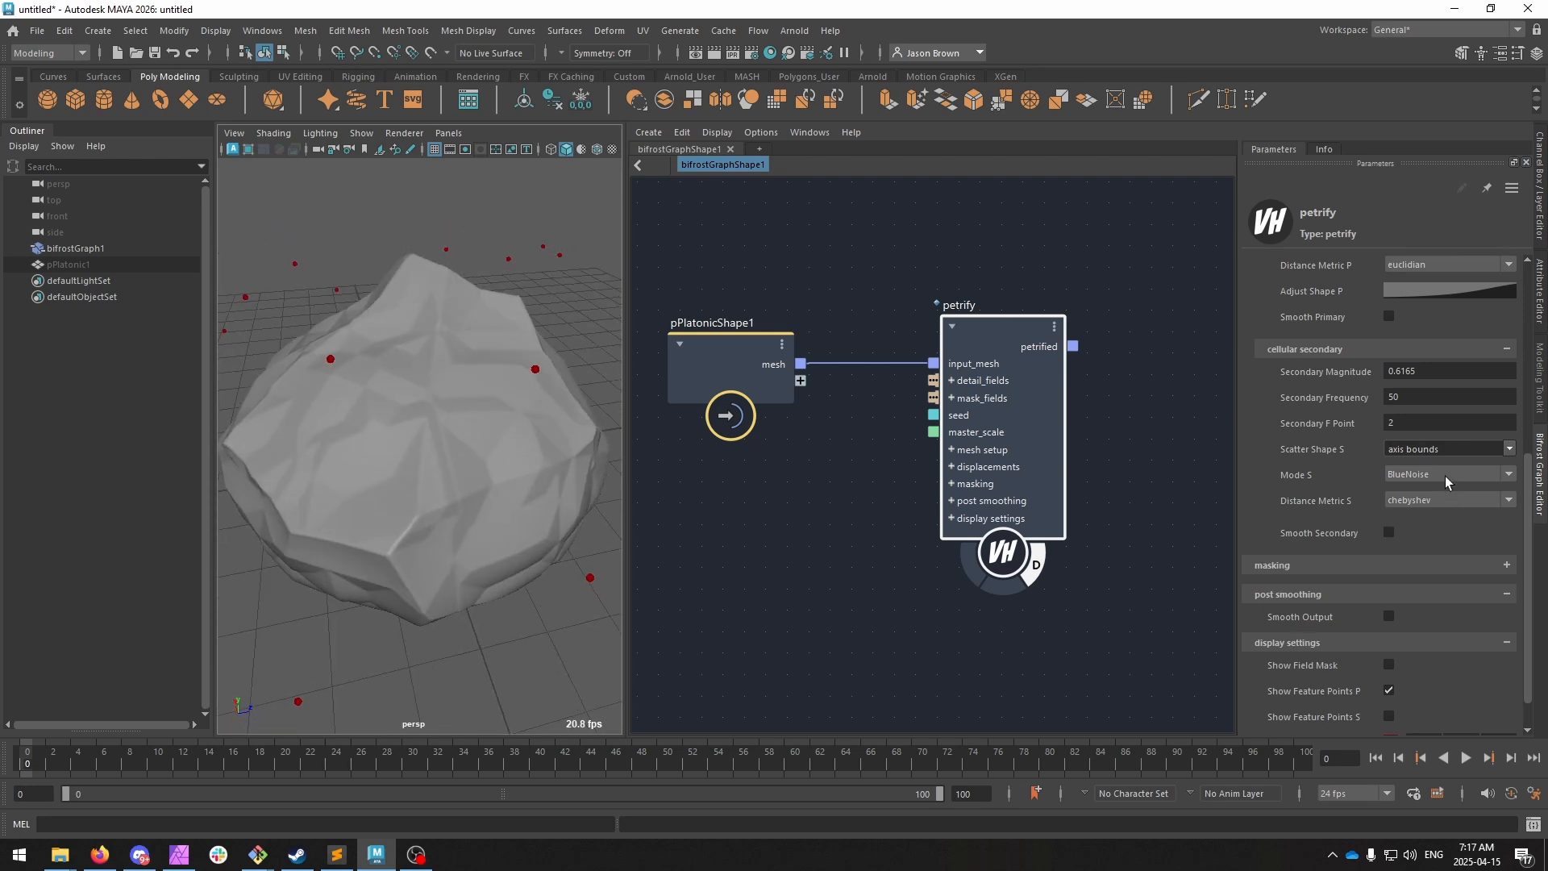
Set the Secondary F Point to 1, and show the secondary feature points instead of the primary ones.
{"action": "left_click", "coordinate": [1404, 422]}
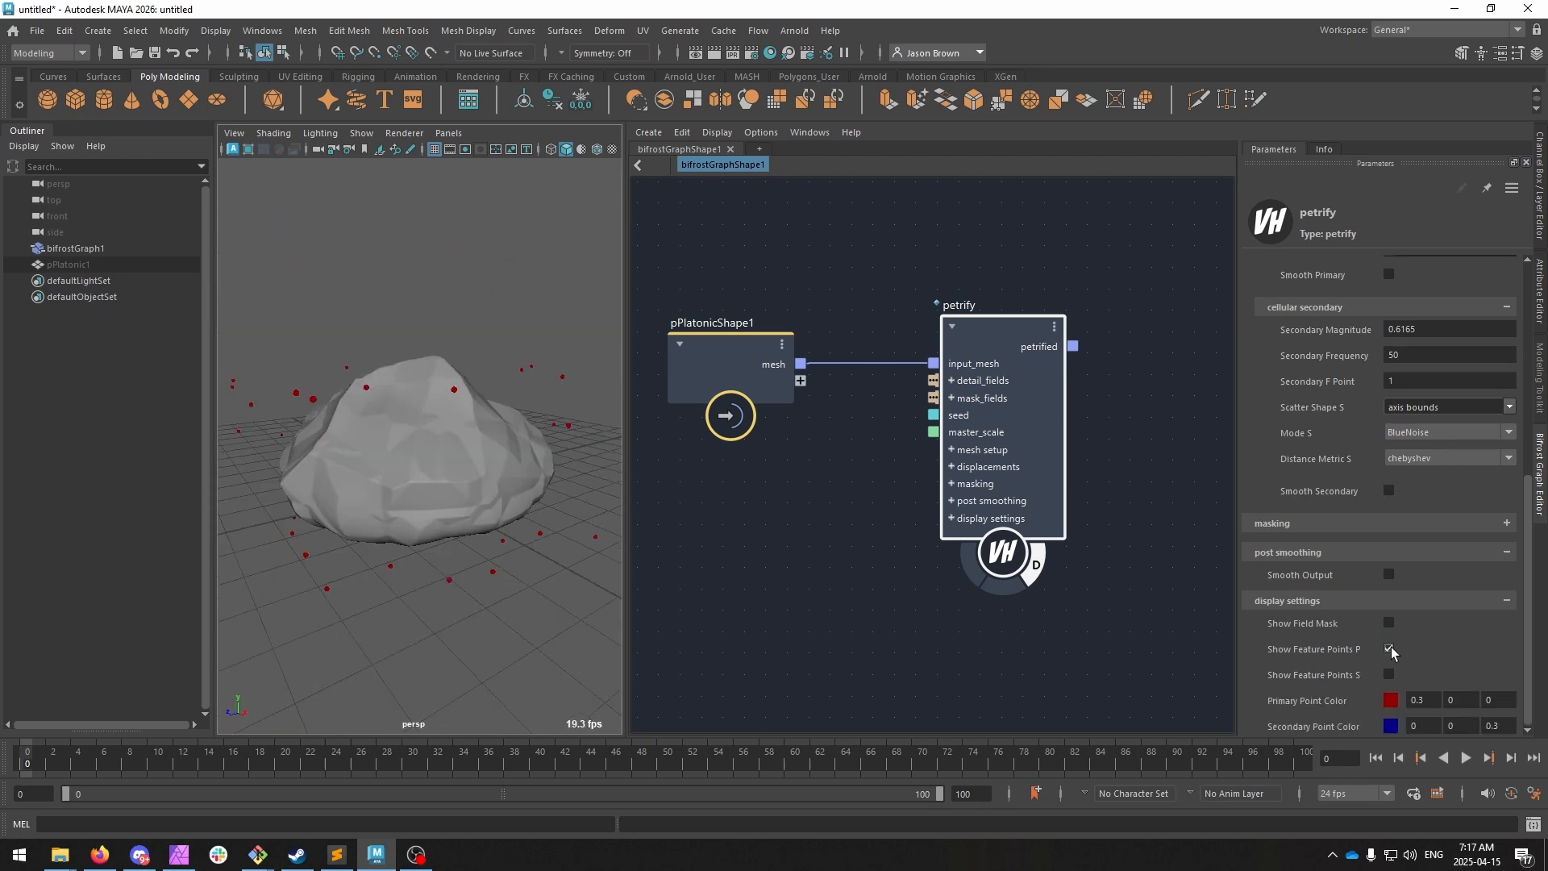
{"action": "left_click", "coordinate": [1388, 648]}
{"action": "left_click", "coordinate": [1388, 674]}
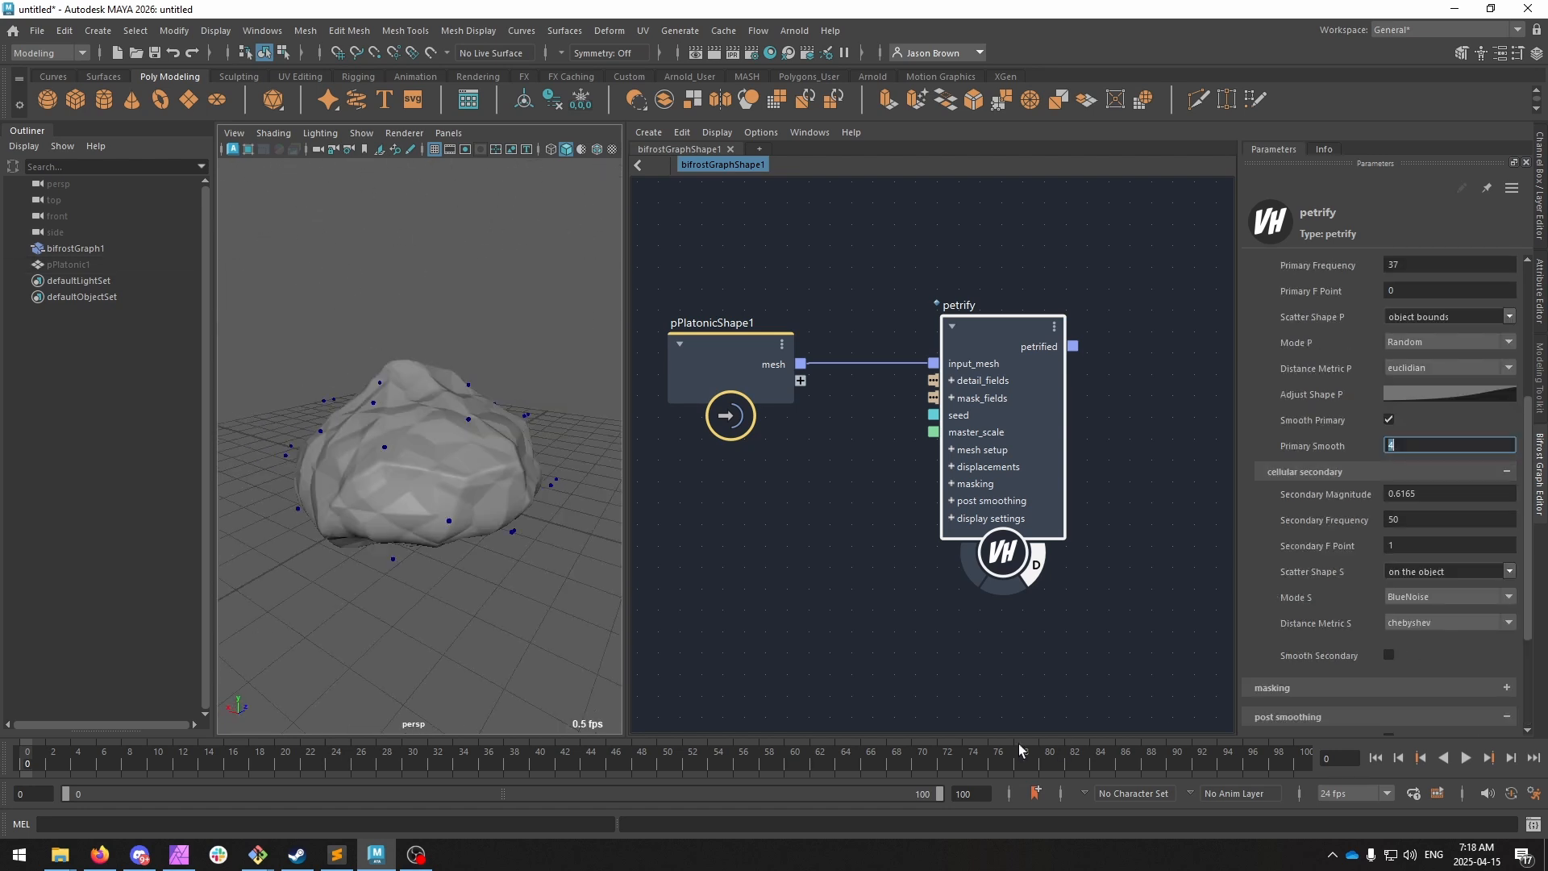
Collapse the cellular primary and cellular secondary parameter groups and review the remaining petrify settings.
{"action": "middle_click_drag", "start_coordinate": [876, 606], "coordinate": [918, 622], "text": "alt"}
{"action": "middle_click_drag", "start_coordinate": [866, 512], "coordinate": [885, 517], "text": "alt"}
{"action": "middle_click_drag", "start_coordinate": [947, 414], "coordinate": [898, 417], "text": "alt"}
{"action": "scroll", "coordinate": [1322, 343], "scroll_direction": "up", "scroll_amount": 5}
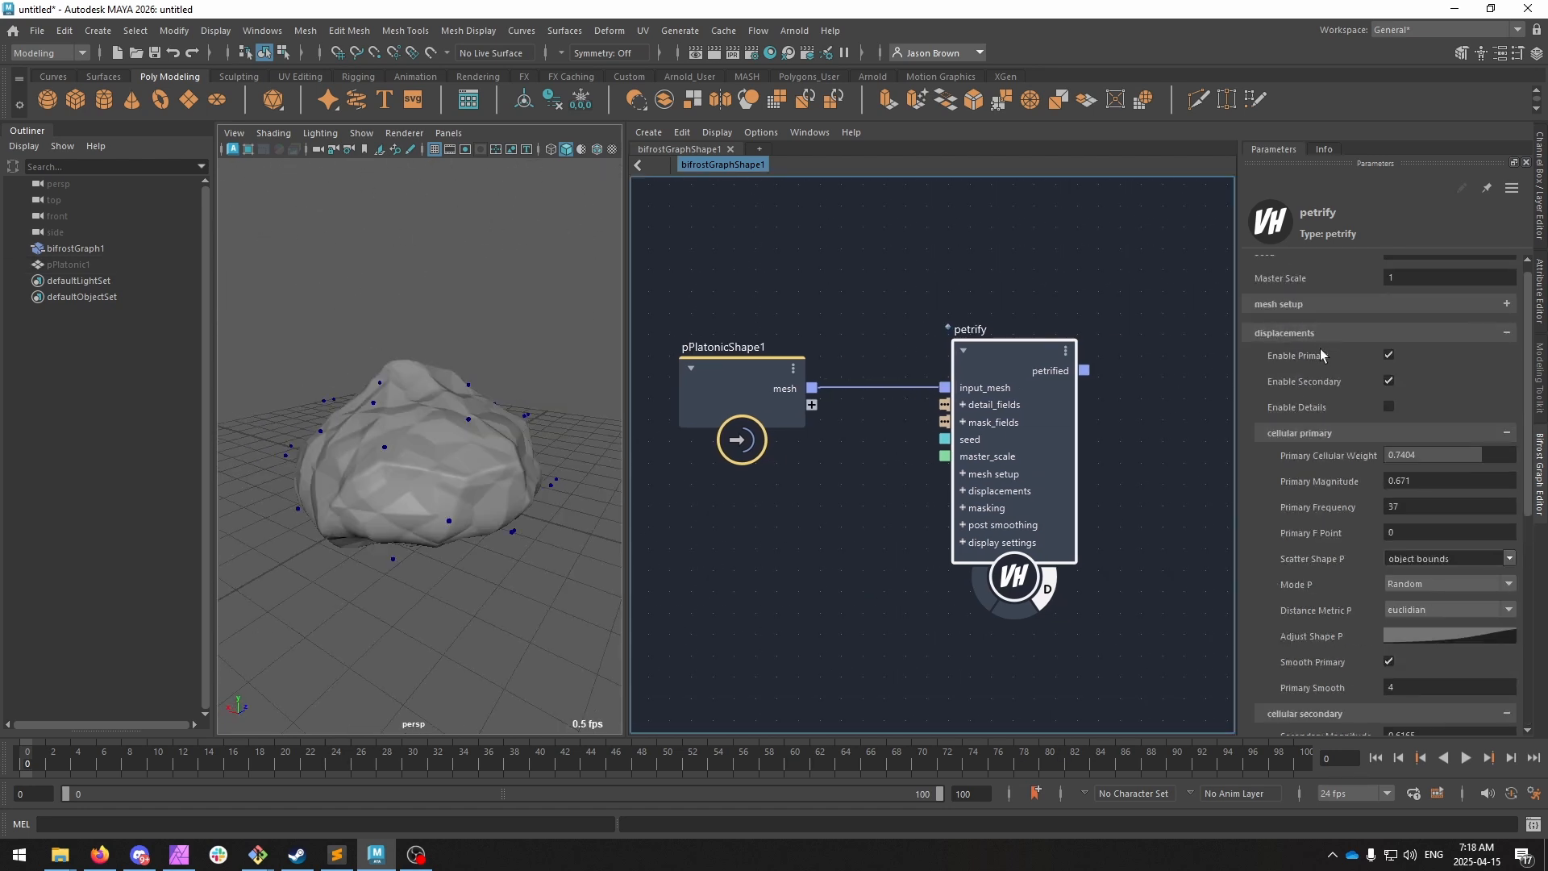
{"action": "left_click", "coordinate": [1324, 433]}
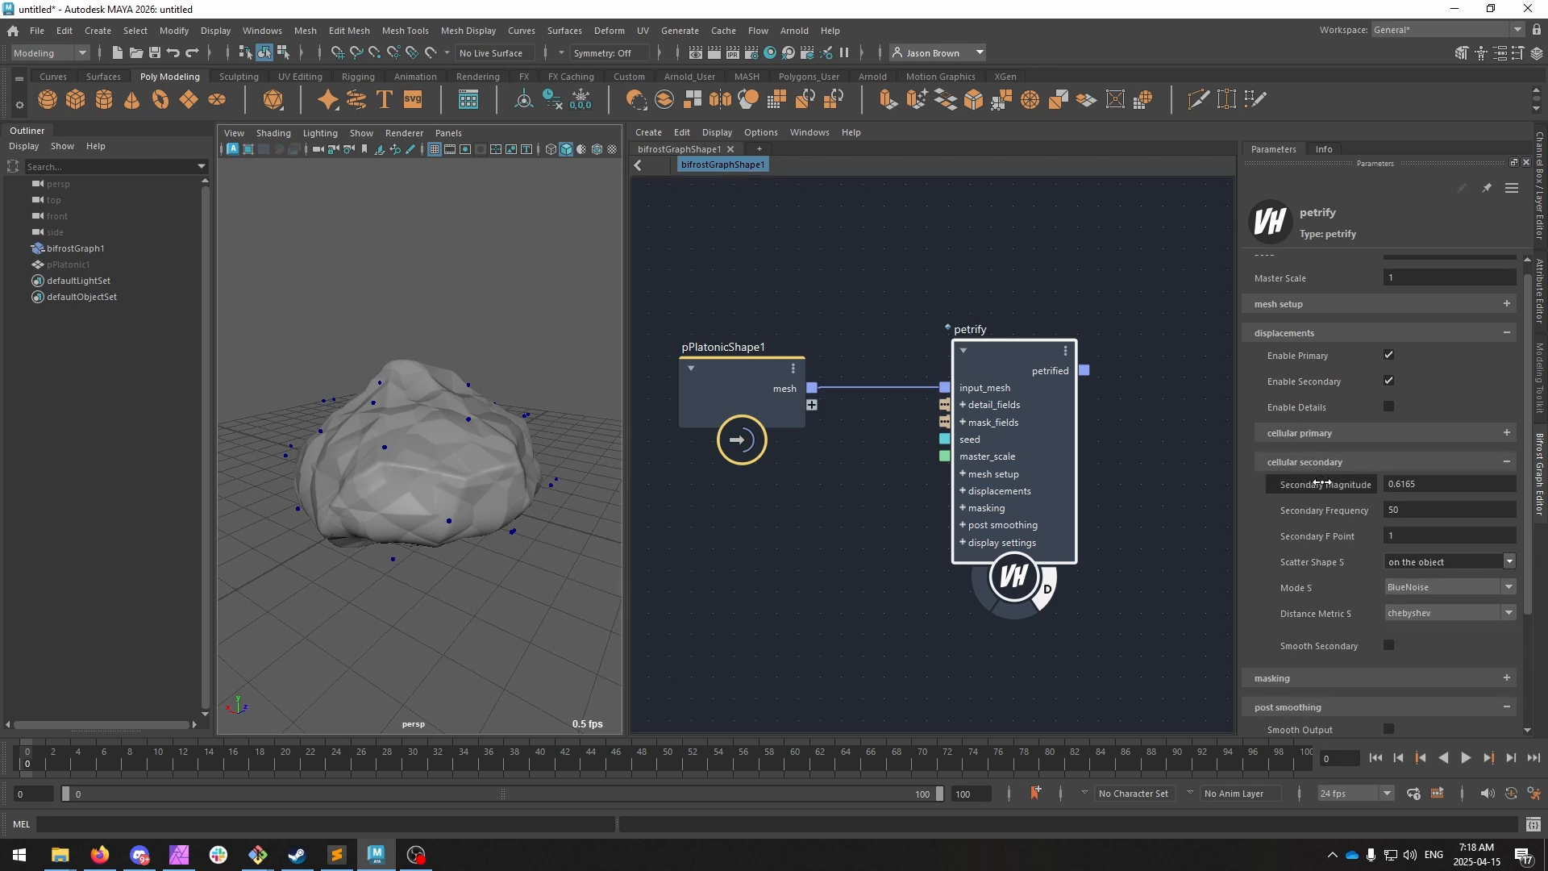
{"action": "left_click", "coordinate": [1325, 457]}
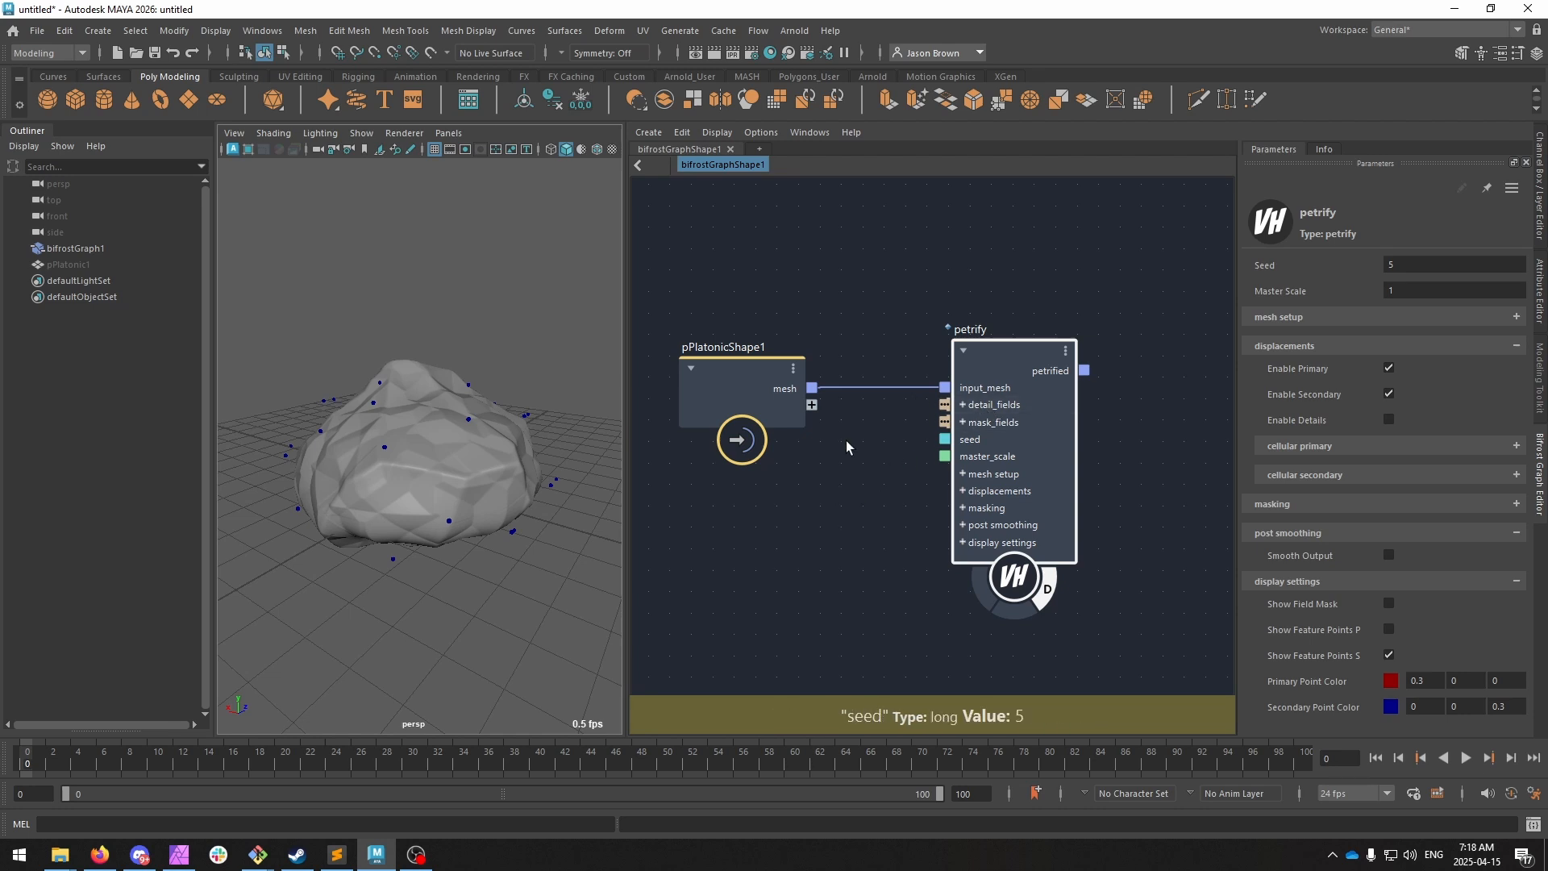
{"action": "middle_click_drag", "start_coordinate": [749, 595], "coordinate": [823, 635]}
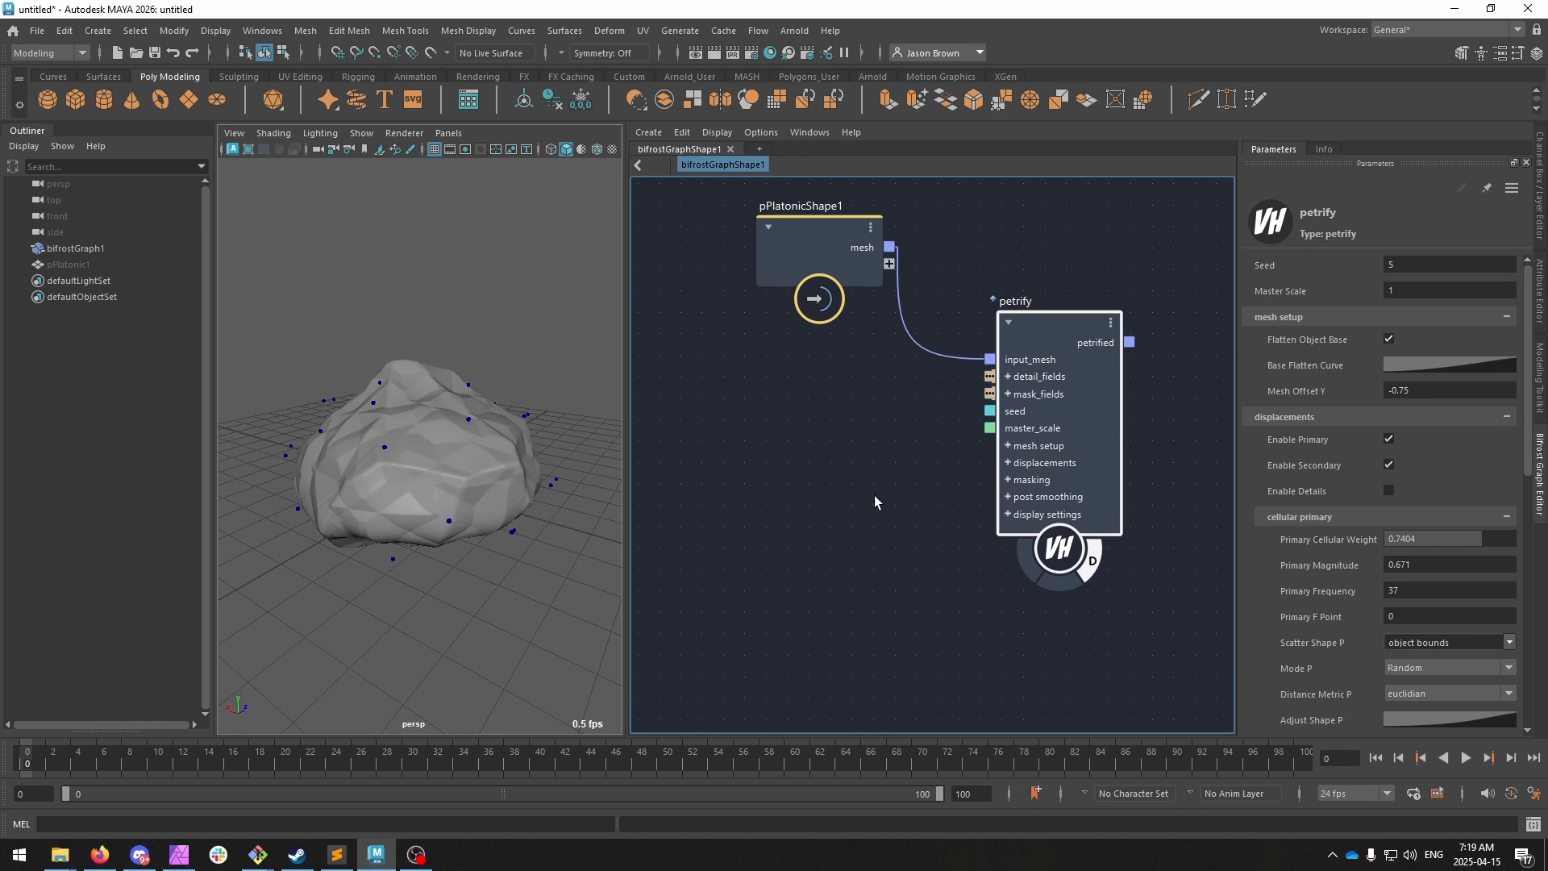
Add a noise2d_fractal_cell node to the graph below the pPlatonicShape1 node.
{"action": "middle_click_drag", "start_coordinate": [798, 491], "coordinate": [855, 496]}
{"action": "key", "text": "Tab"}
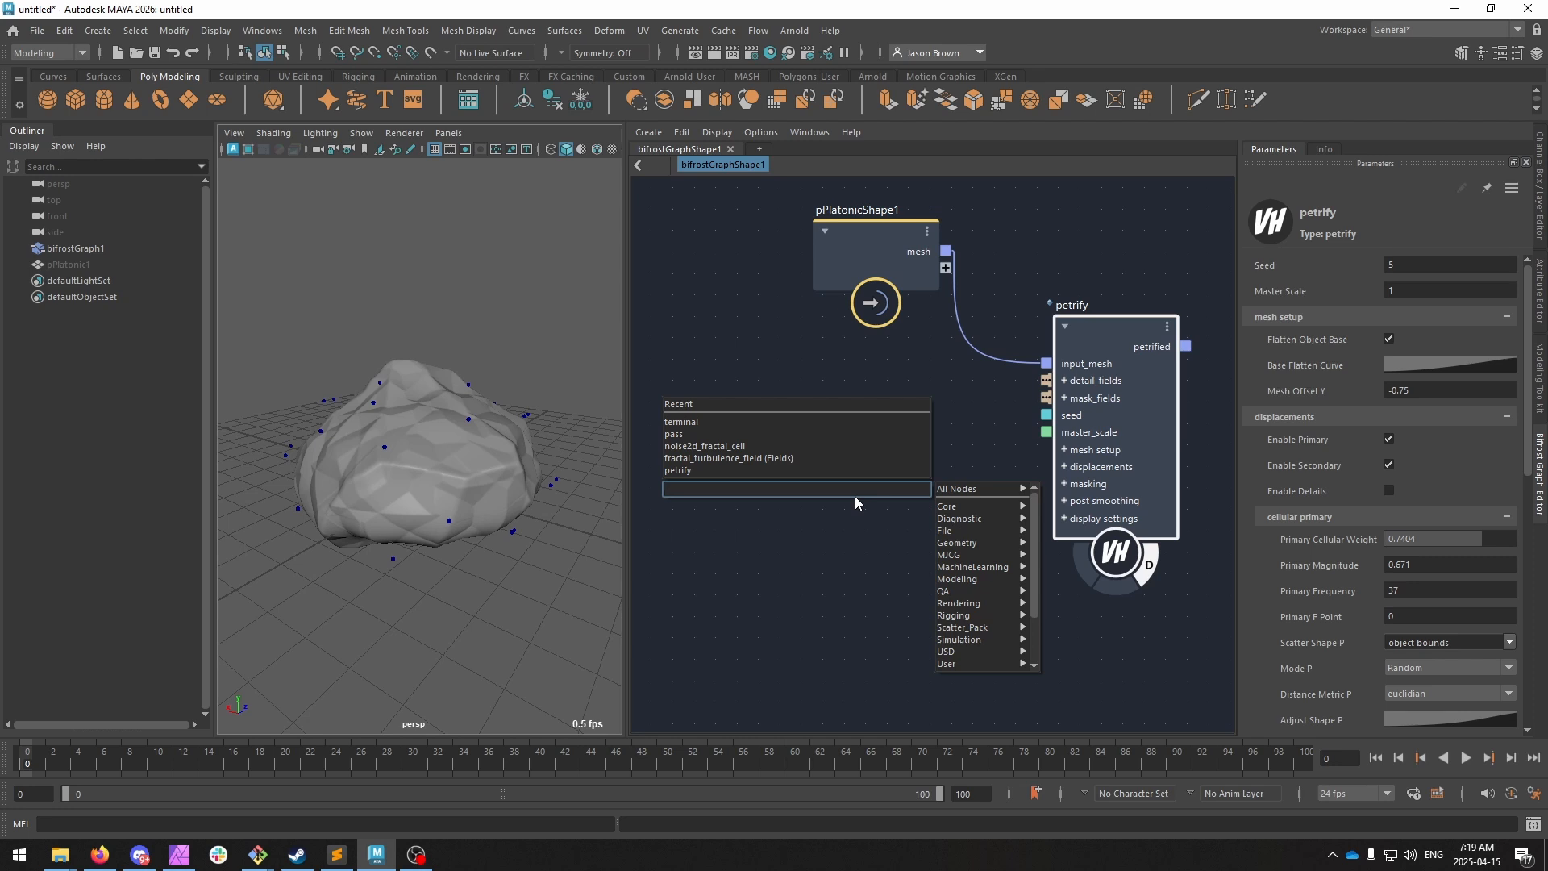
{"action": "type", "text": "noise2d"}
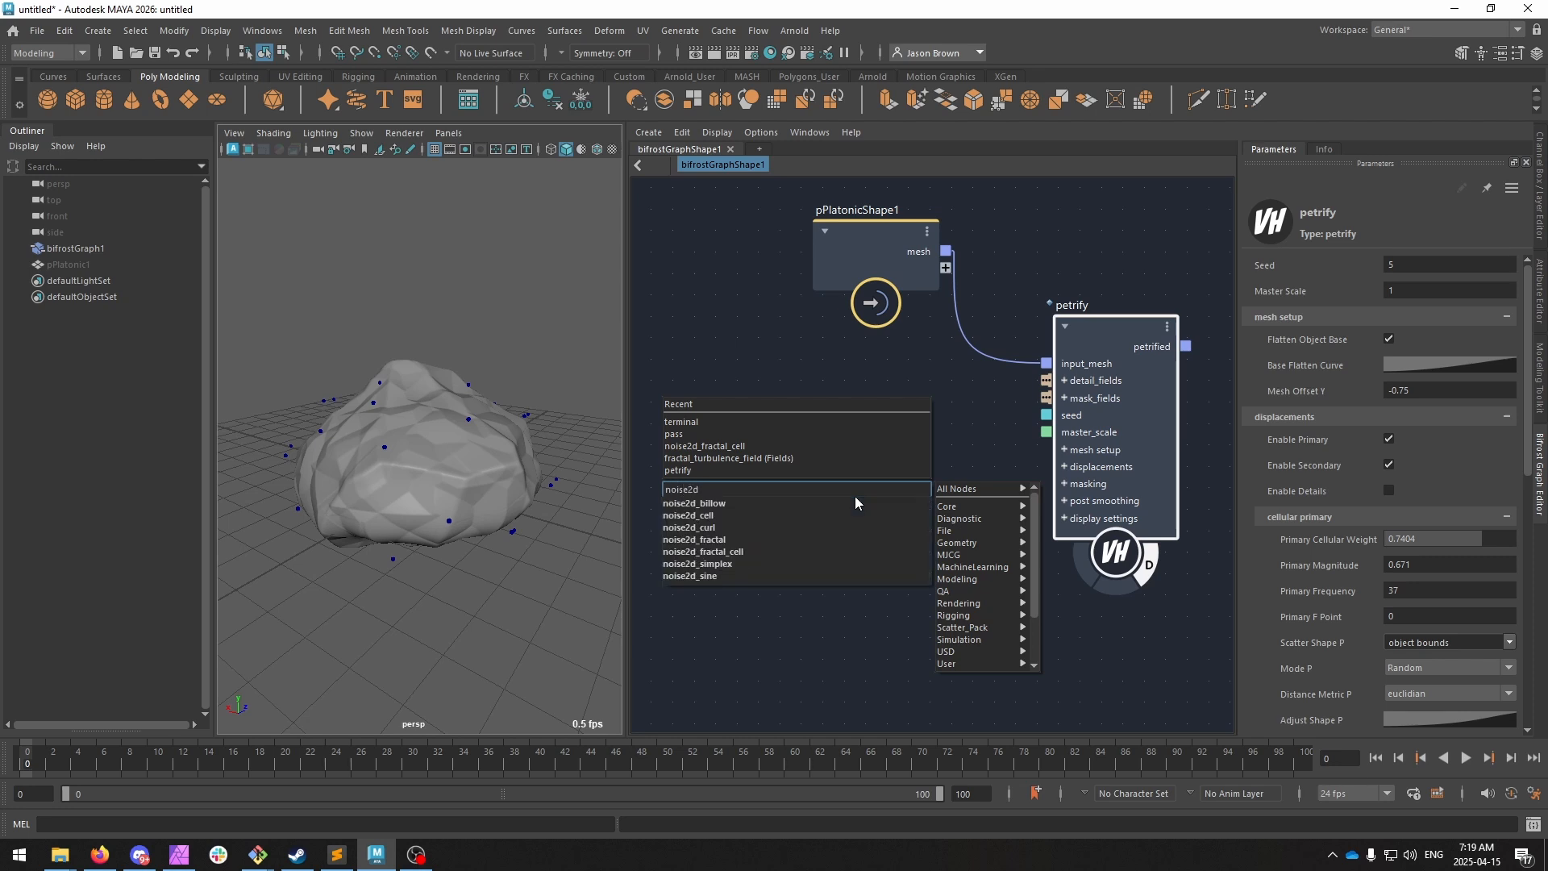
{"action": "key", "text": "Down"}
{"action": "key", "text": "Down"}
{"action": "key", "text": "Down"}
{"action": "key", "text": "Down"}
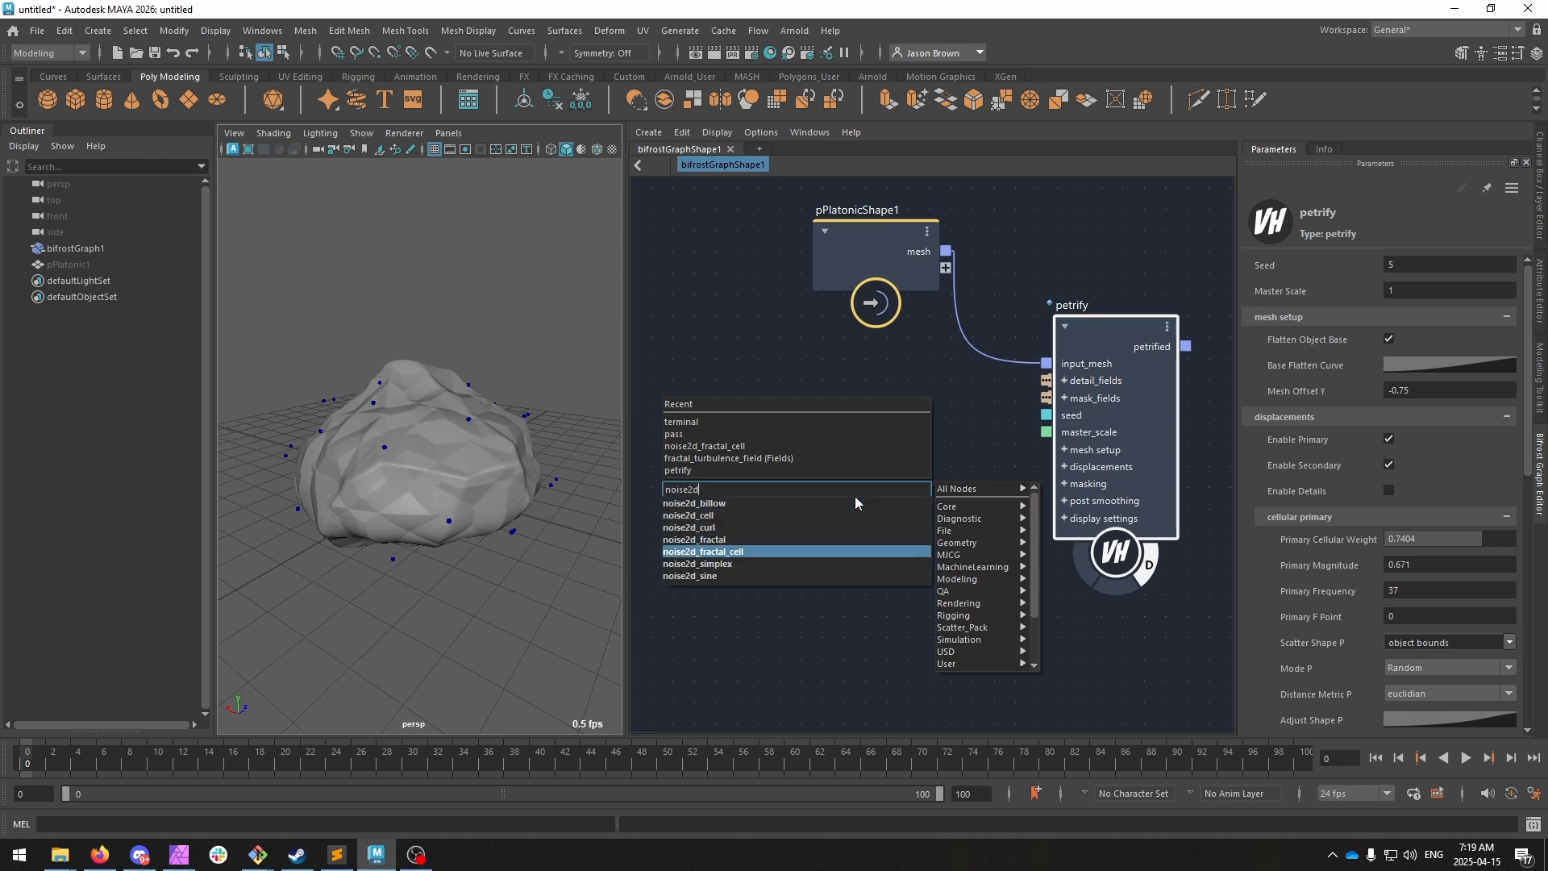
{"action": "key", "text": "Return"}
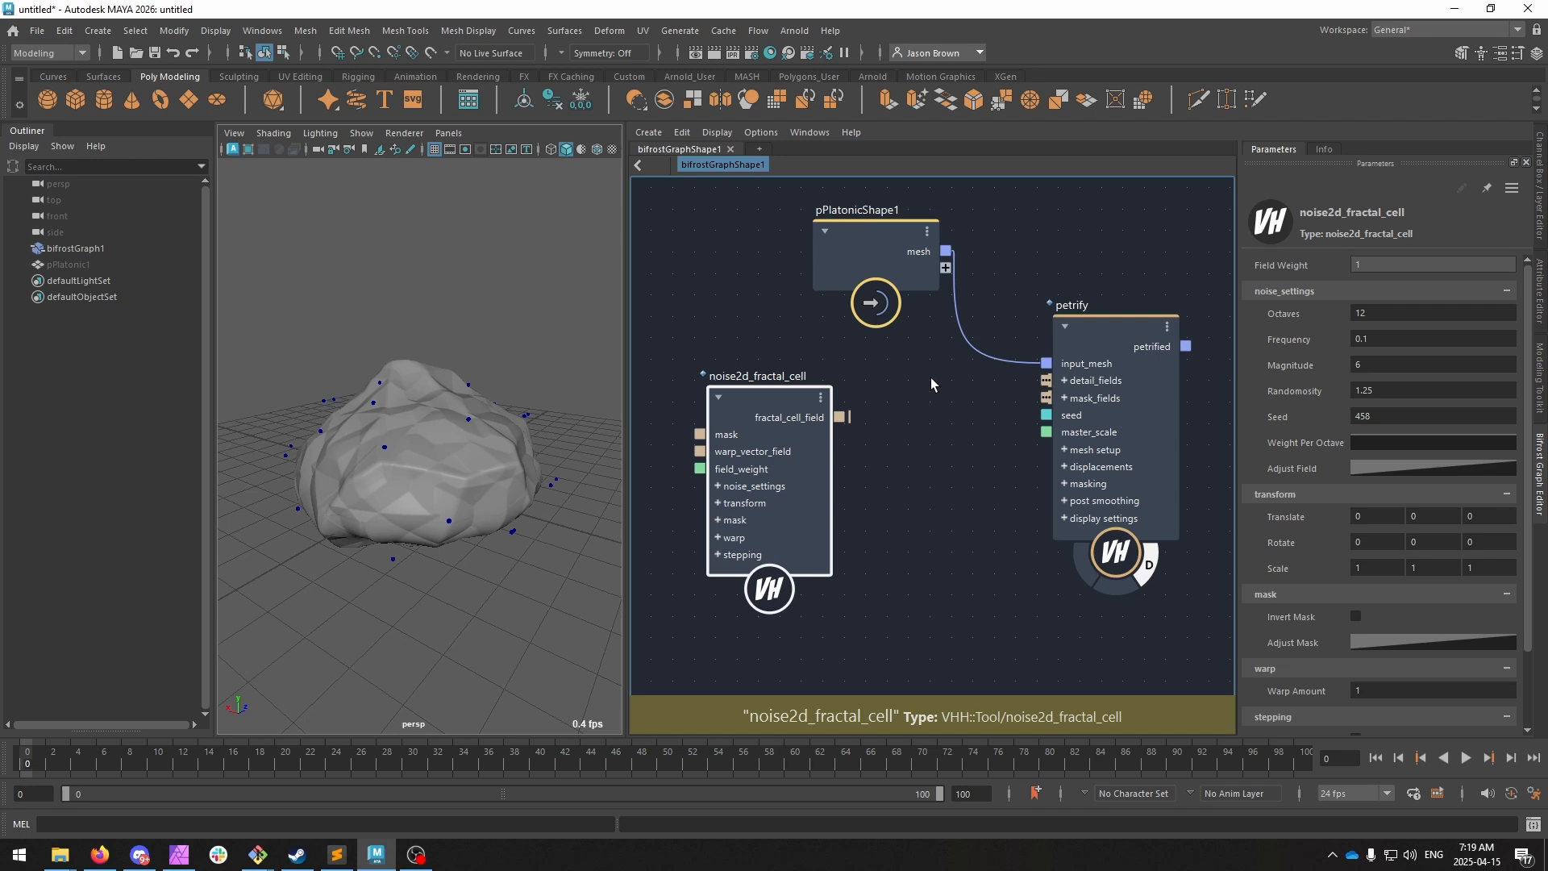
Connect the noise's fractal_cell_field output to petrify's detail_fields, enable details on petrify, and inspect the detailed rock.
{"action": "left_click_drag", "start_coordinate": [840, 417], "coordinate": [1052, 384]}
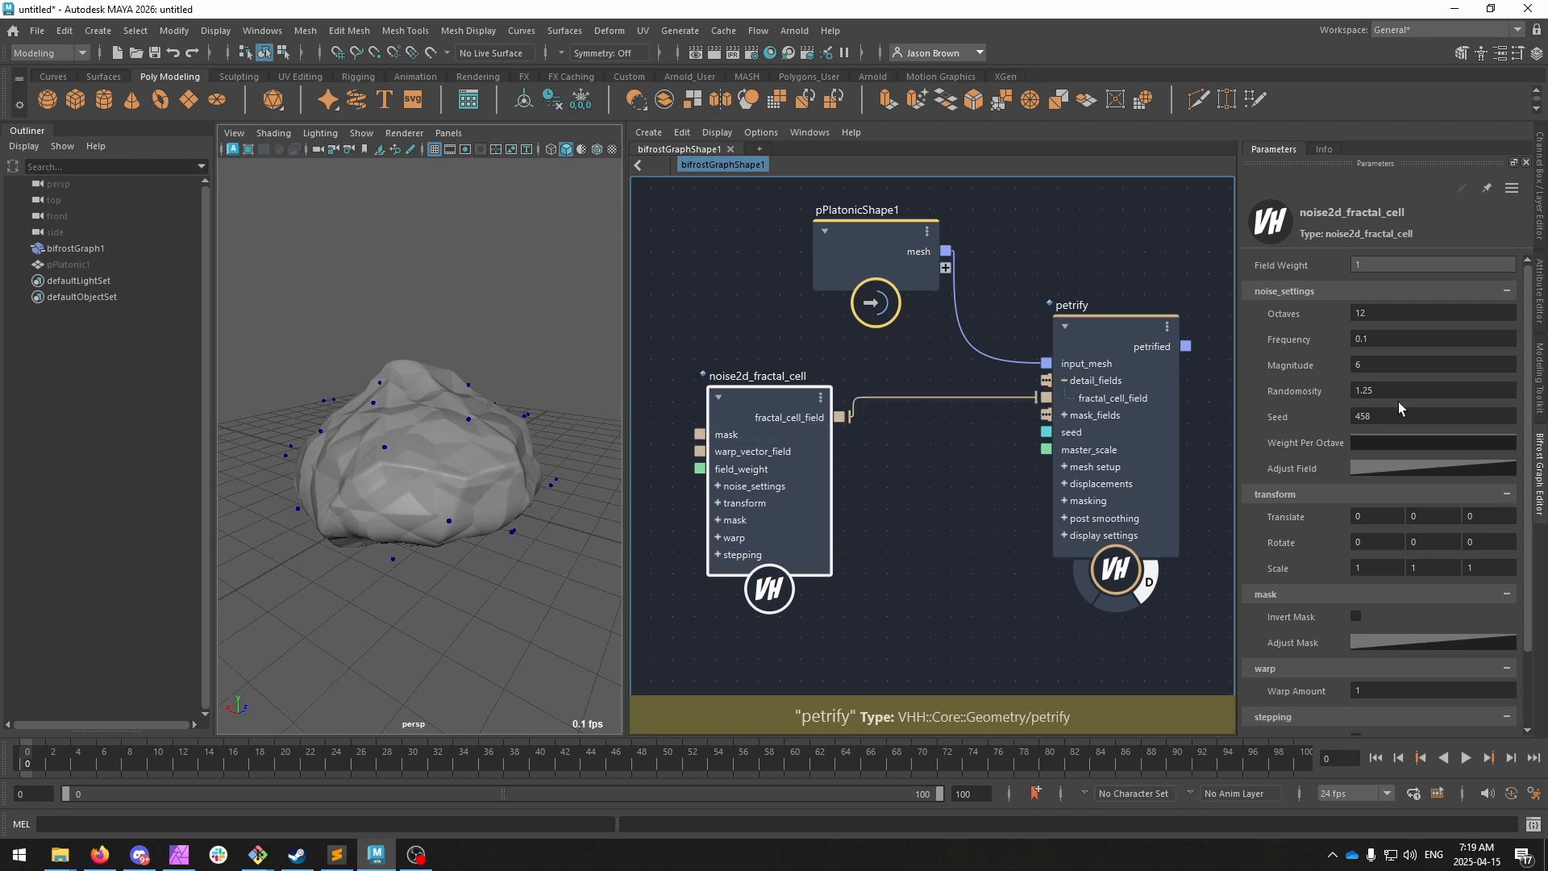
{"action": "left_click", "coordinate": [1145, 326]}
{"action": "left_click", "coordinate": [1340, 427]}
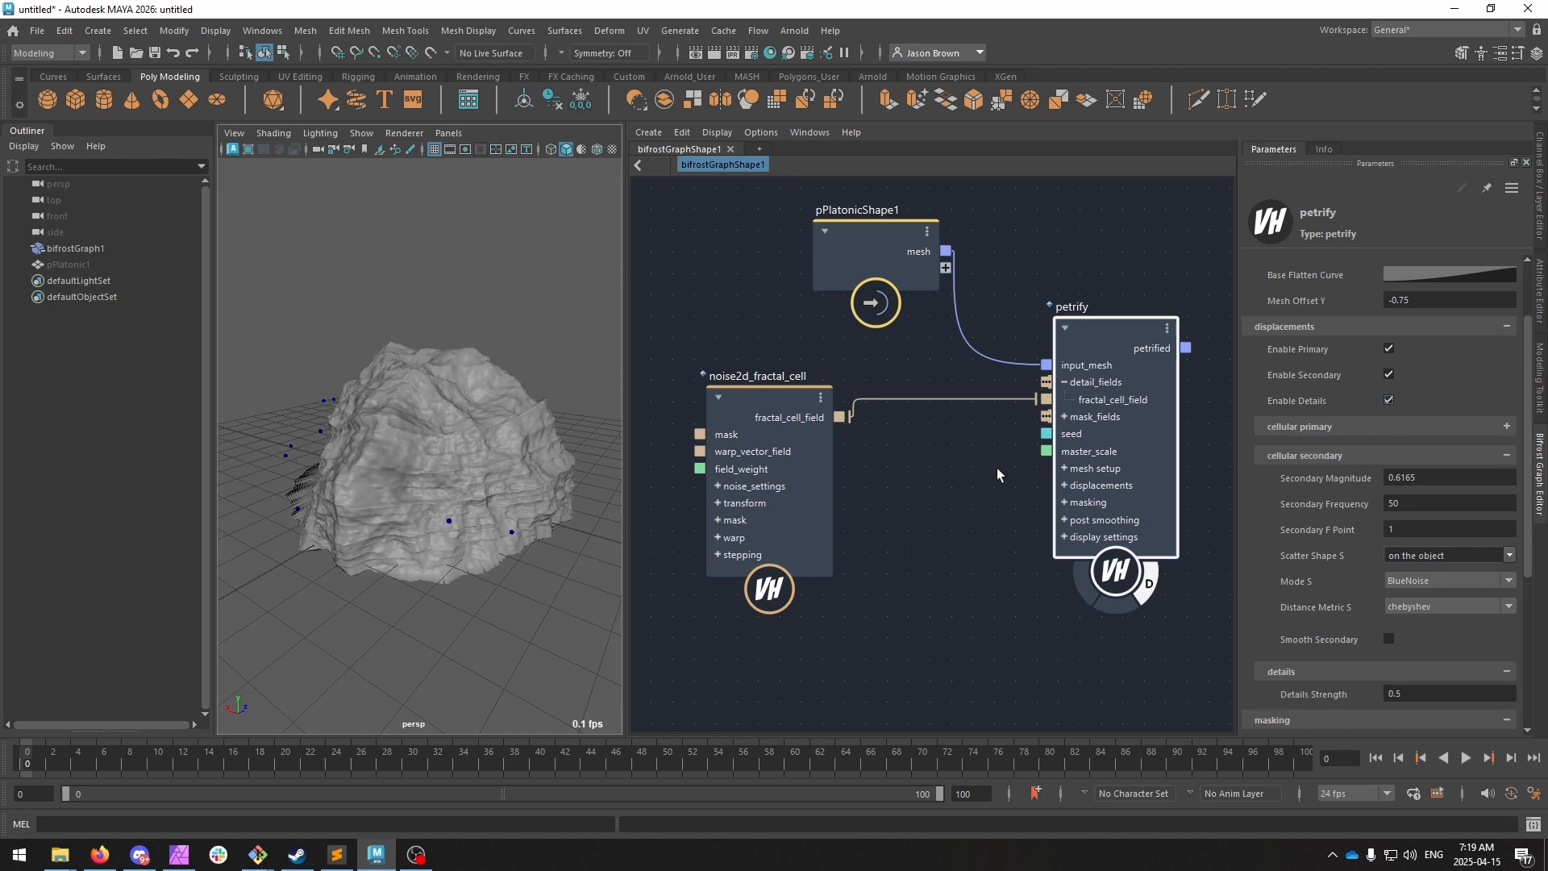
{"action": "left_click_drag", "start_coordinate": [250, 464], "coordinate": [331, 458], "text": "alt"}
Try 6 octaves on the noise2d_fractal_cell node, and settle on 8 octaves.
{"action": "left_click", "coordinate": [810, 463]}
{"action": "middle_click_drag", "start_coordinate": [811, 459], "coordinate": [819, 435]}
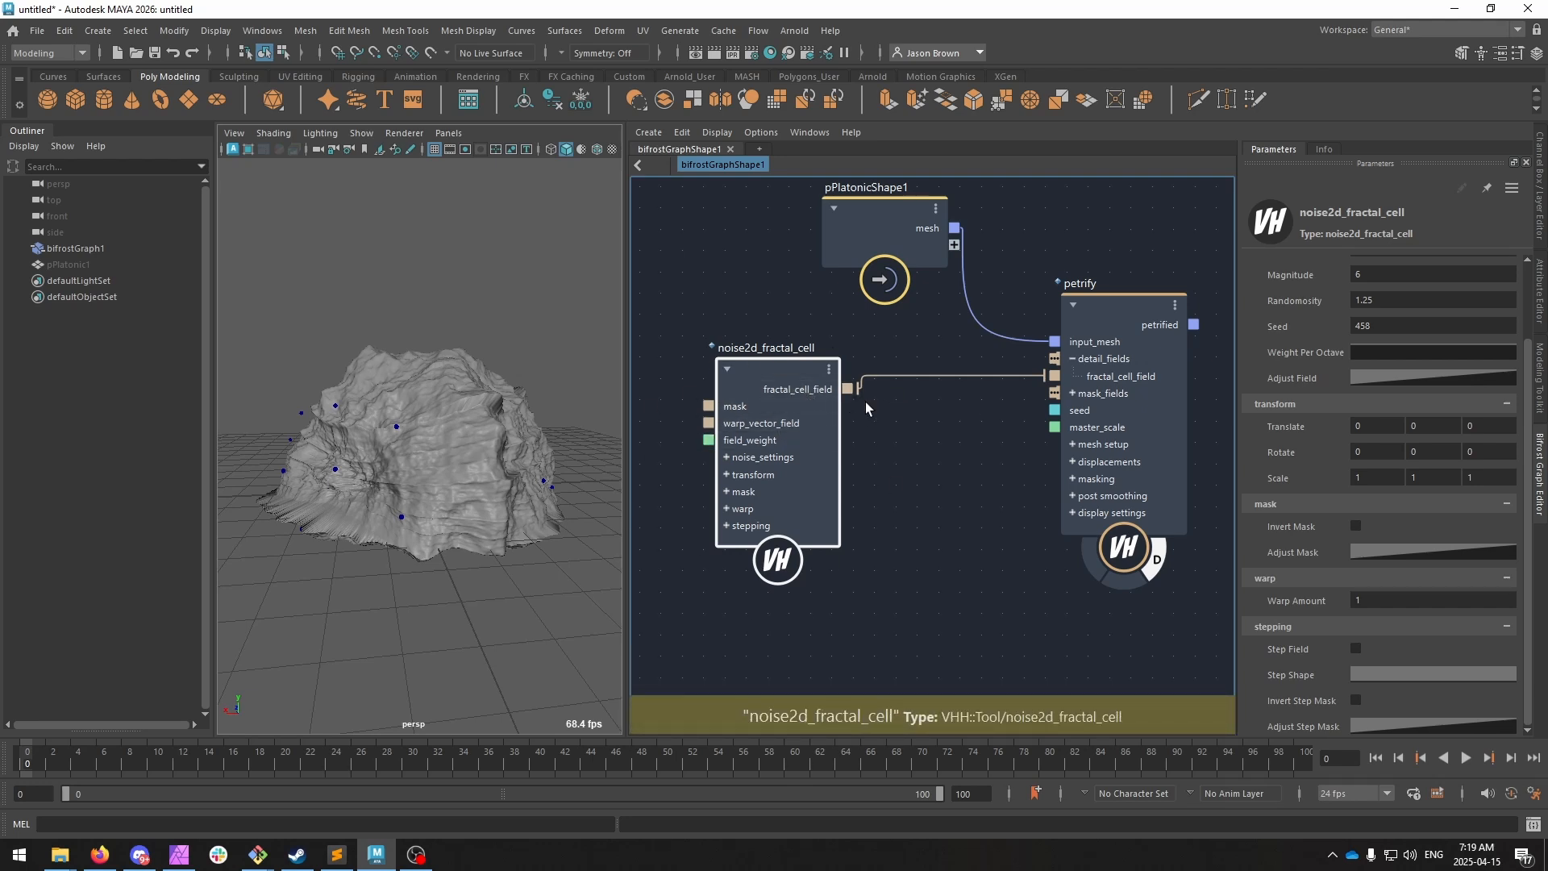
{"action": "scroll", "coordinate": [1389, 357], "scroll_direction": "up", "scroll_amount": 3}
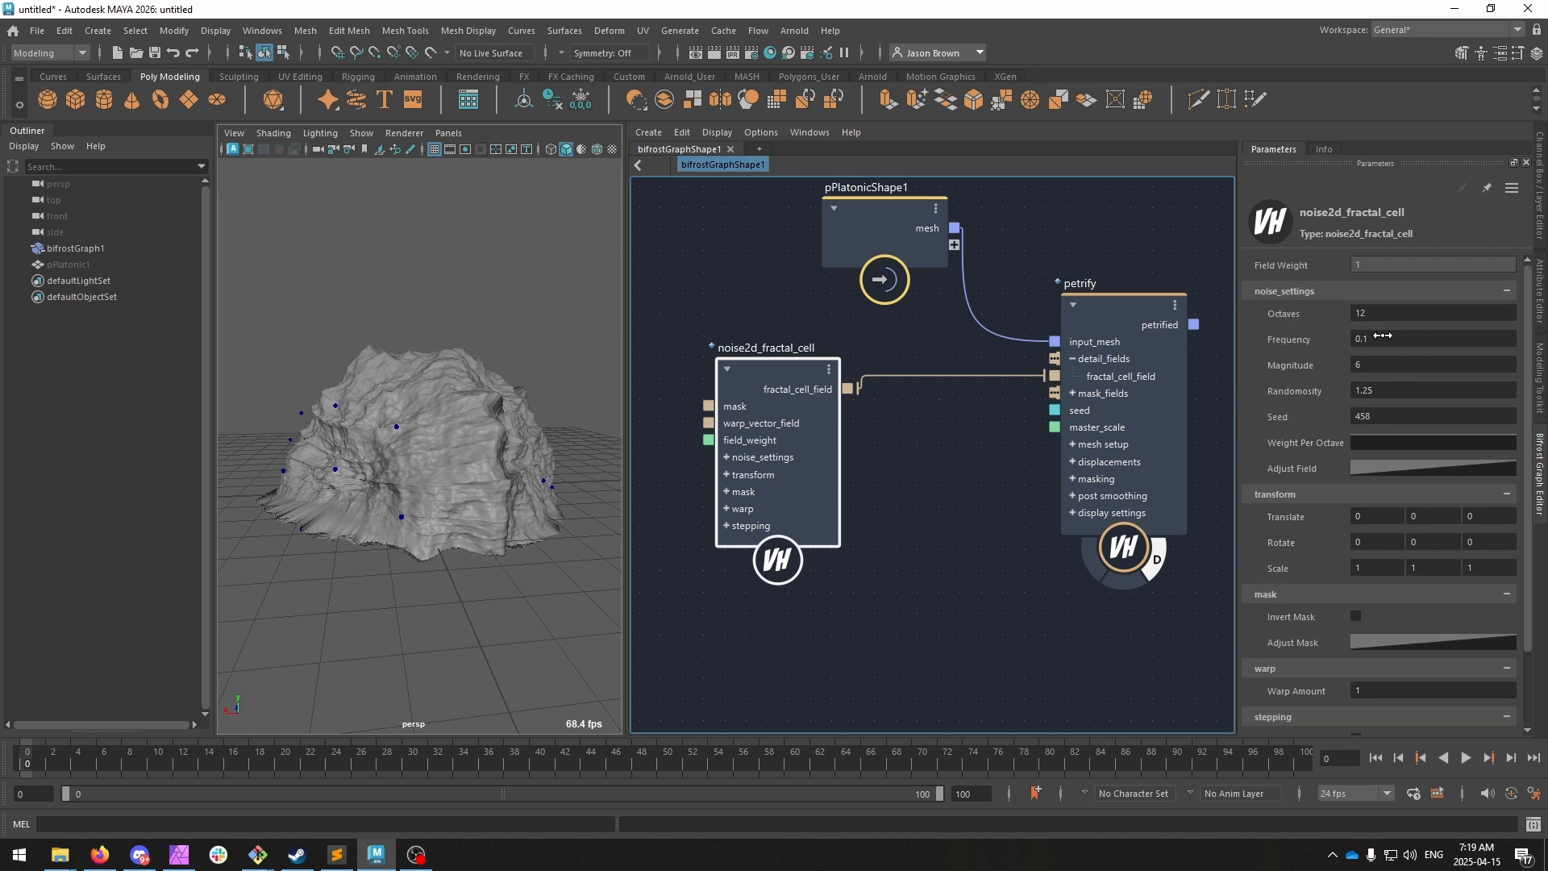
{"action": "left_click", "coordinate": [1389, 316]}
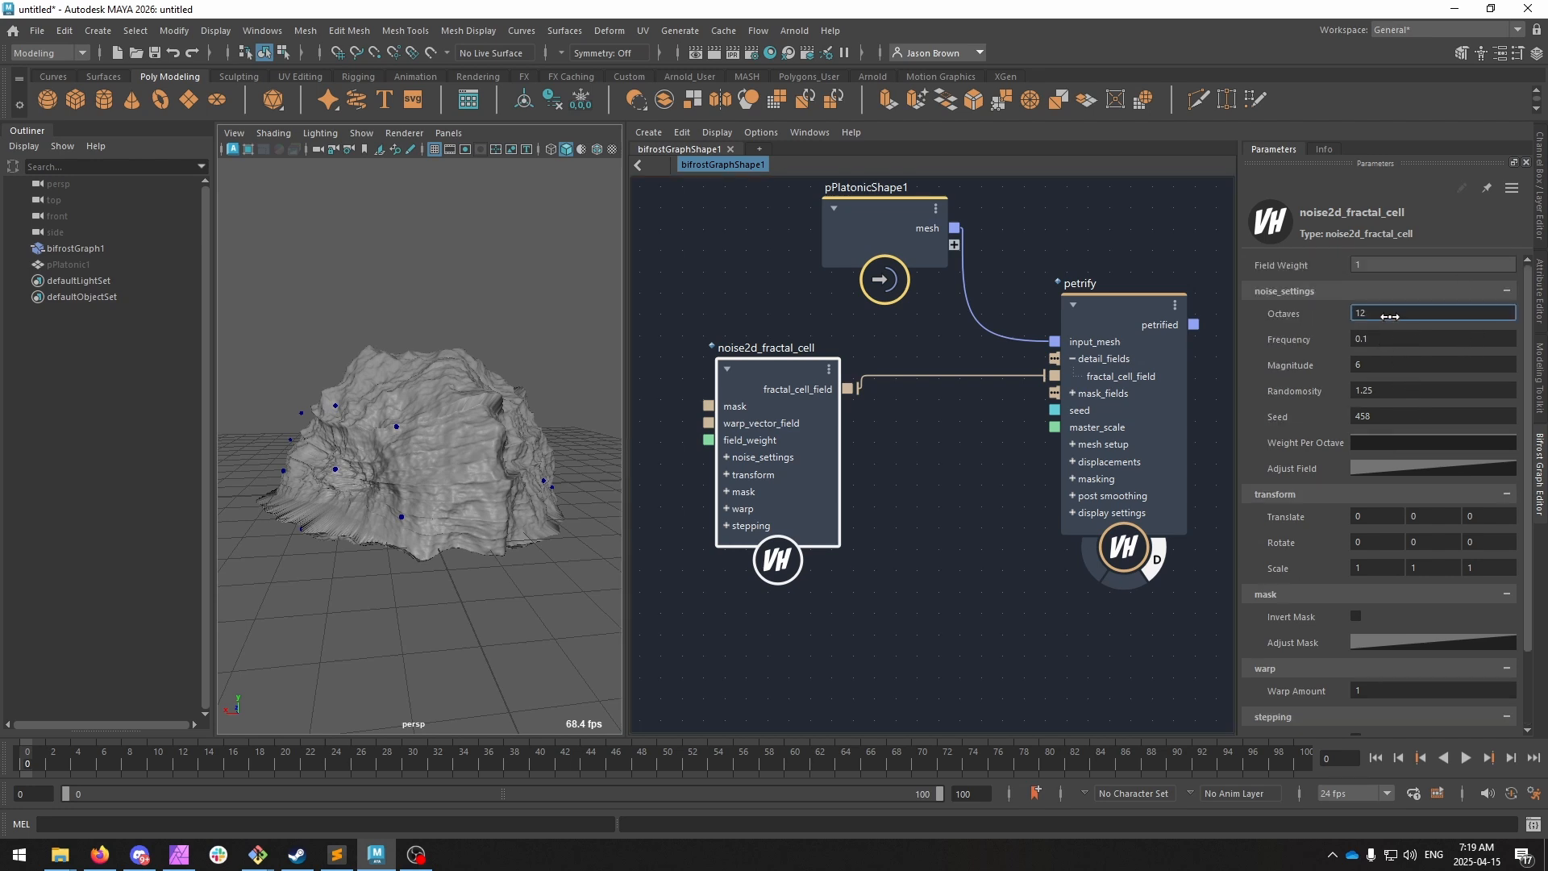
{"action": "double_click", "coordinate": [1370, 316]}
{"action": "type", "text": "6"}
{"action": "key", "text": "Return"}
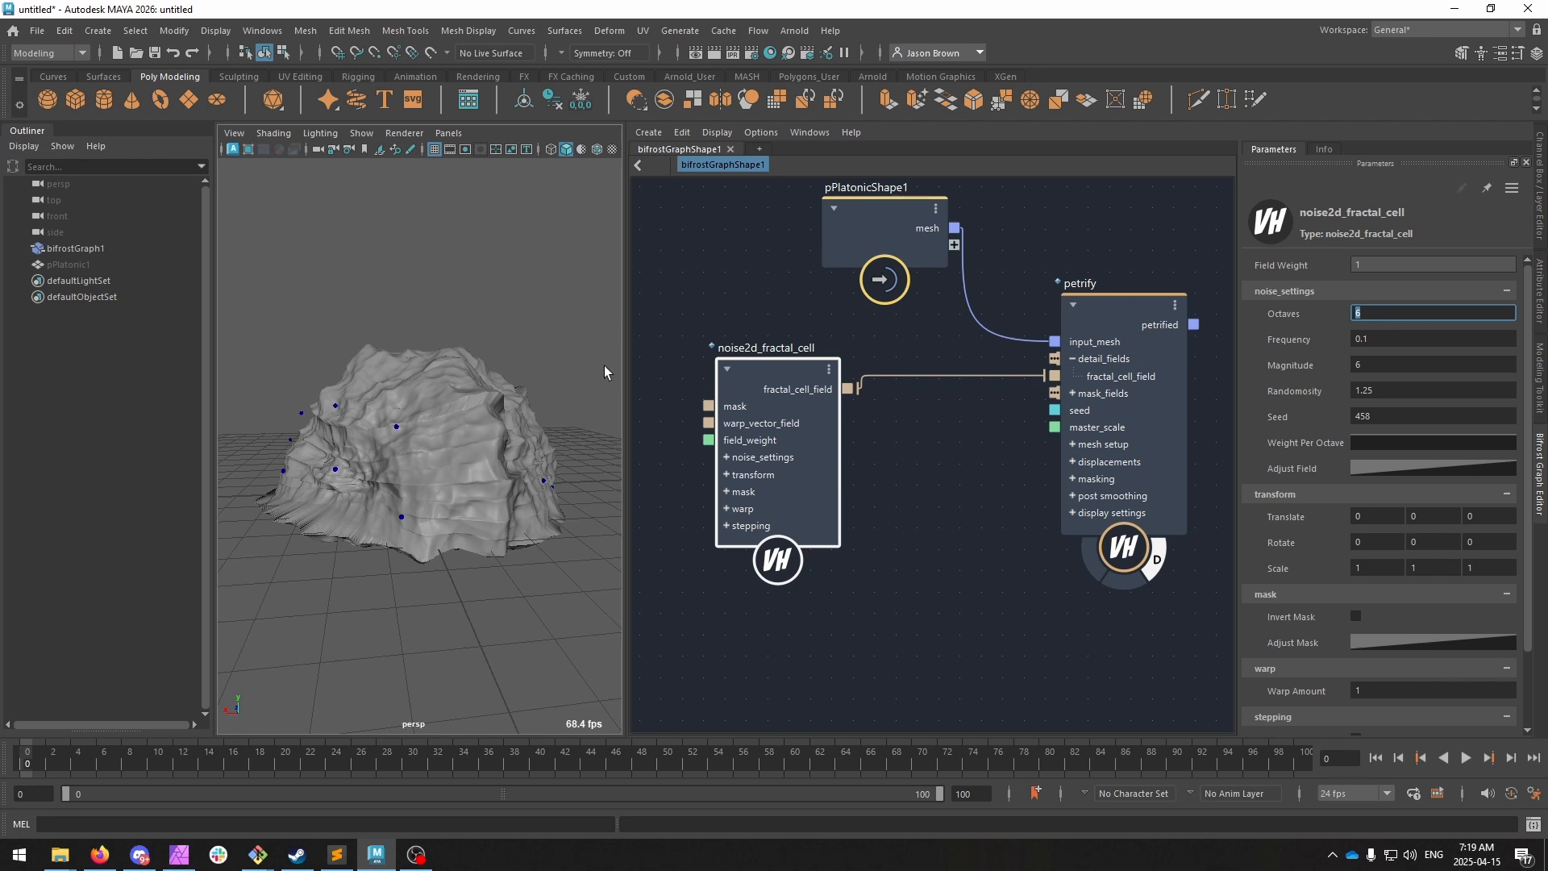
{"action": "key", "text": "Return"}
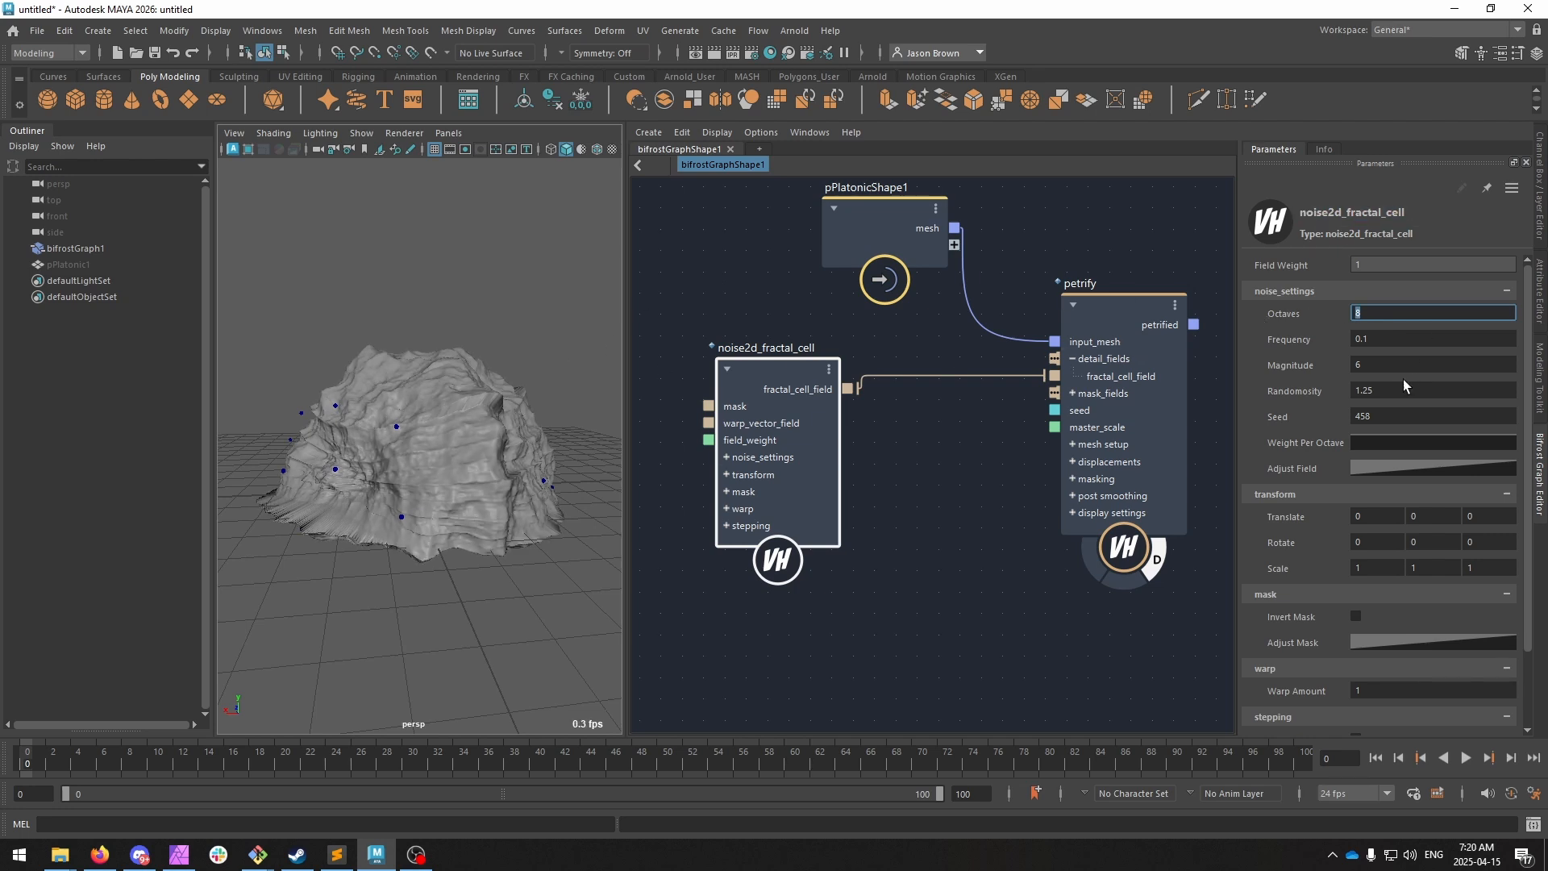
Try a Magnitude of -1 on the noise2d_fractal_cell node, settle on -2, and inspect the rock from different angles.
{"action": "left_click", "coordinate": [1449, 364]}
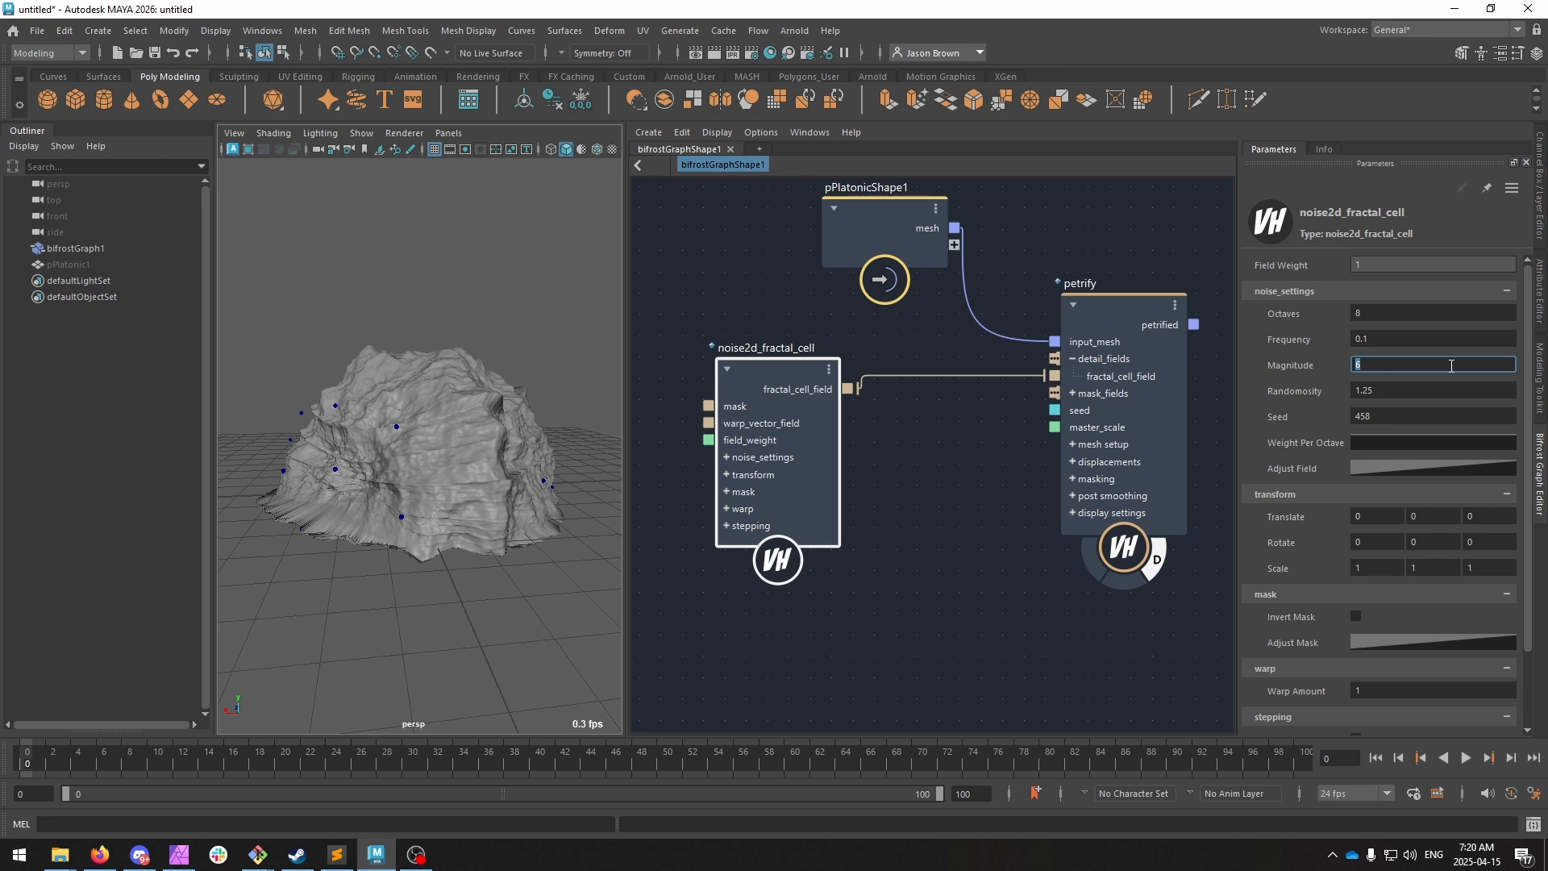
{"action": "key", "text": "Return"}
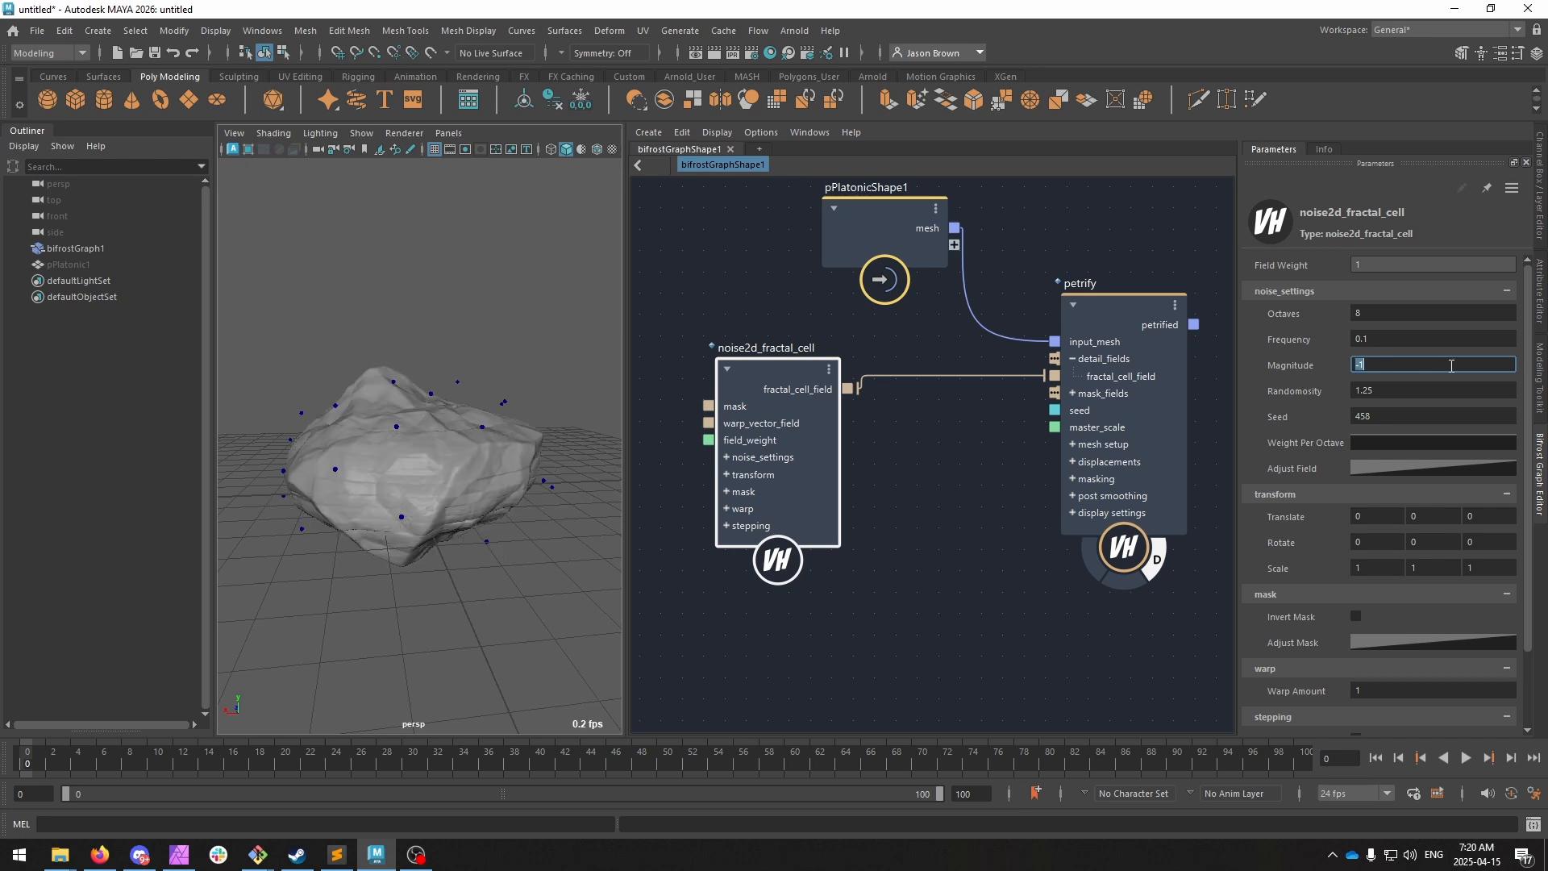
{"action": "left_click_drag", "start_coordinate": [464, 460], "coordinate": [379, 415], "text": "alt"}
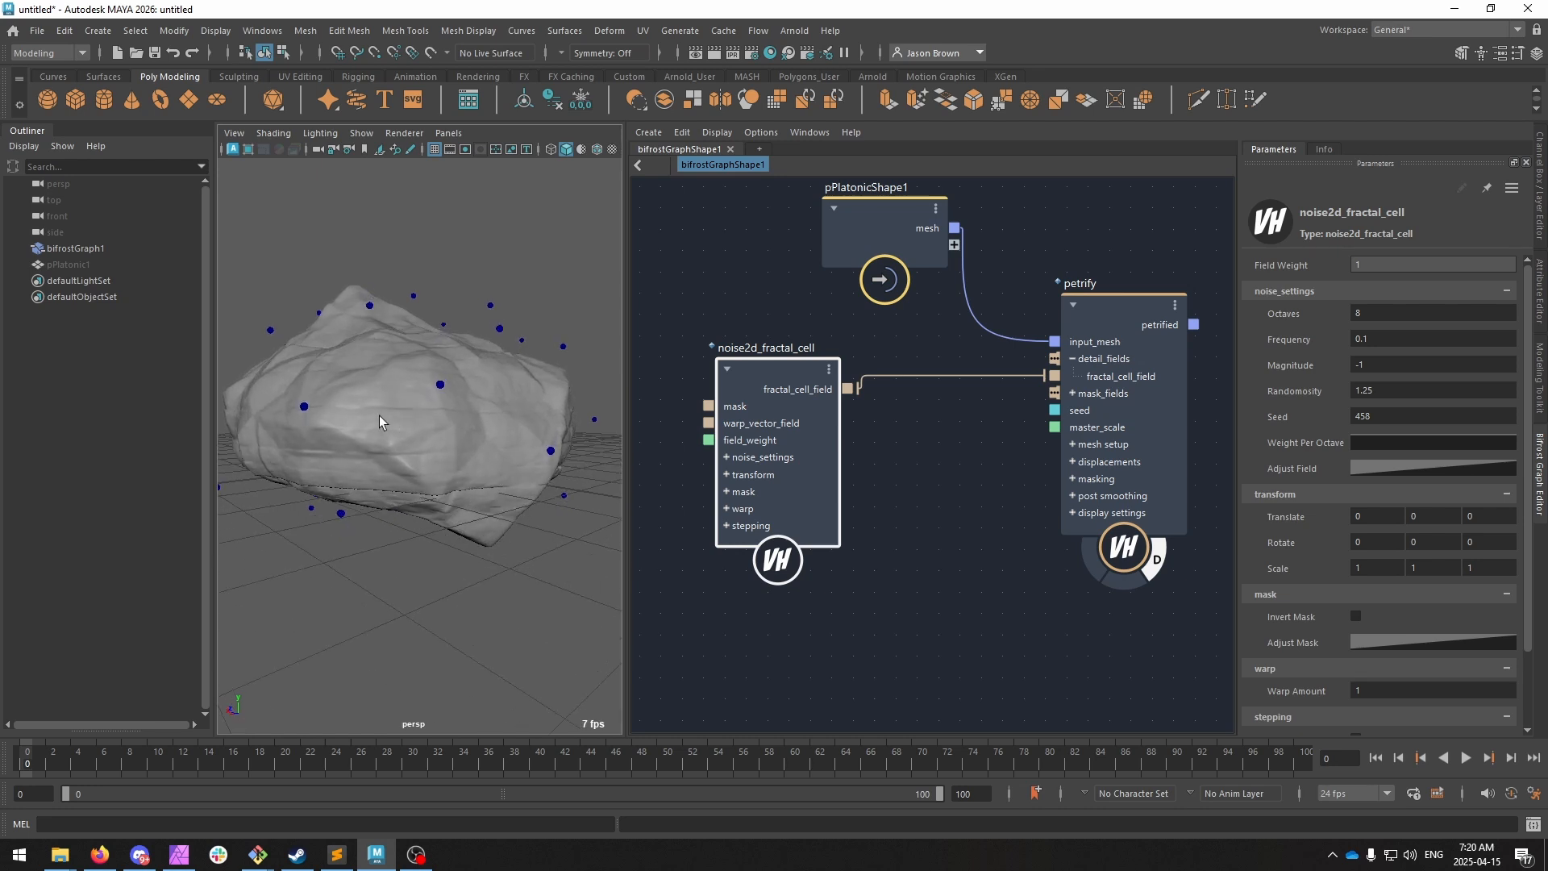
{"action": "left_click_drag", "start_coordinate": [423, 477], "coordinate": [548, 471], "text": "alt"}
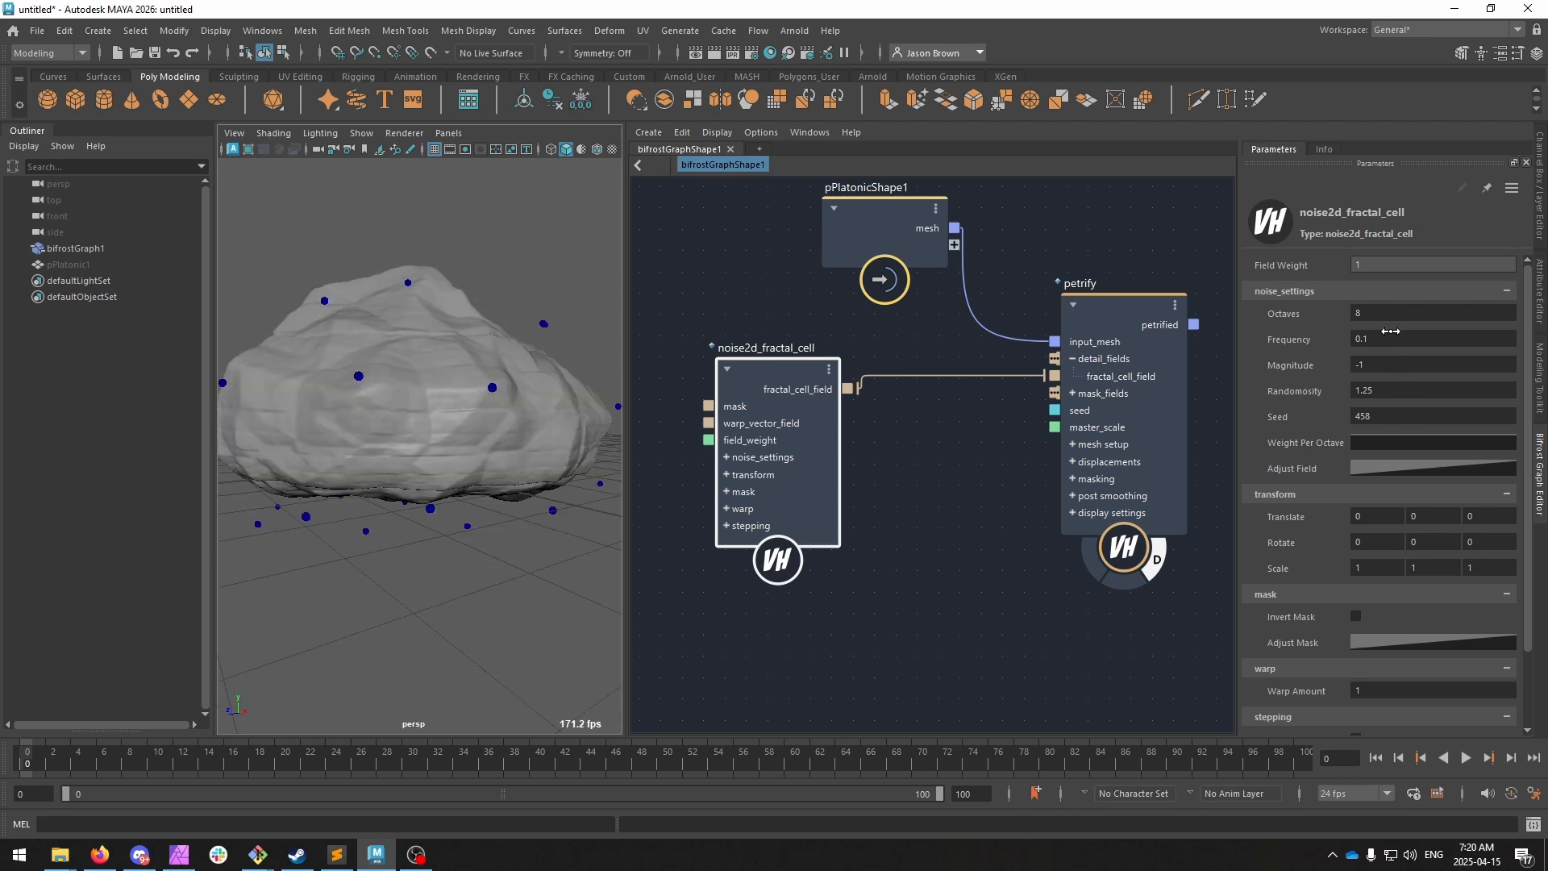
{"action": "left_click", "coordinate": [1388, 367]}
{"action": "type", "text": "-2"}
{"action": "key", "text": "Return"}
{"action": "left_click_drag", "start_coordinate": [544, 379], "coordinate": [352, 352], "text": "alt"}
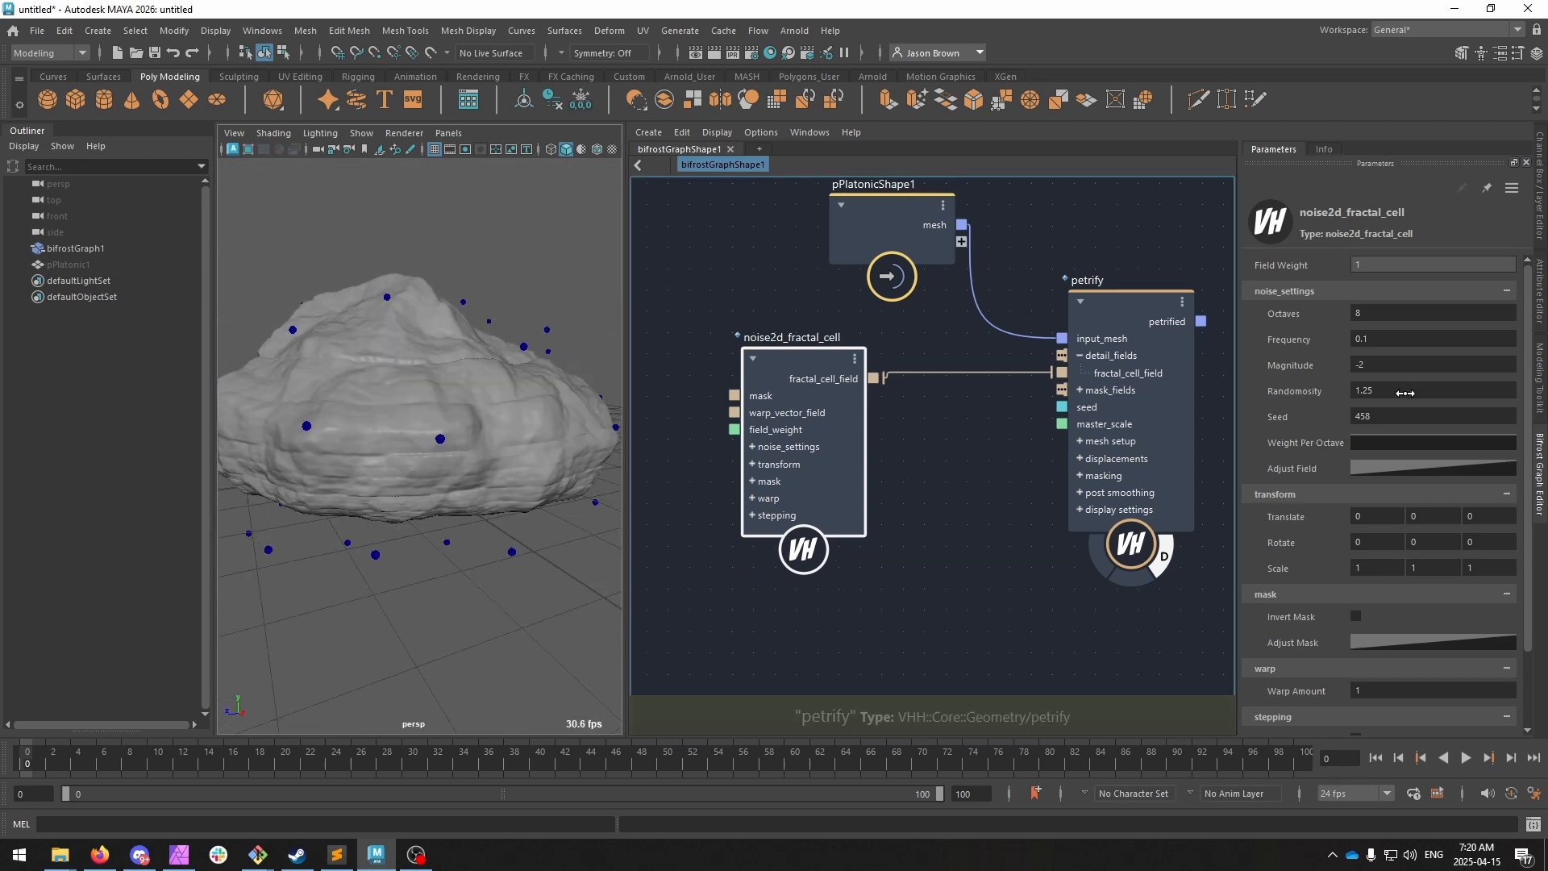
Try a Randomosity of about 2.99 on the noise2d_fractal_cell node, and undo the change.
{"action": "middle_click_drag", "start_coordinate": [1405, 394], "coordinate": [1547, 393]}
{"action": "middle_click_drag", "start_coordinate": [5, 392], "coordinate": [5, 394]}
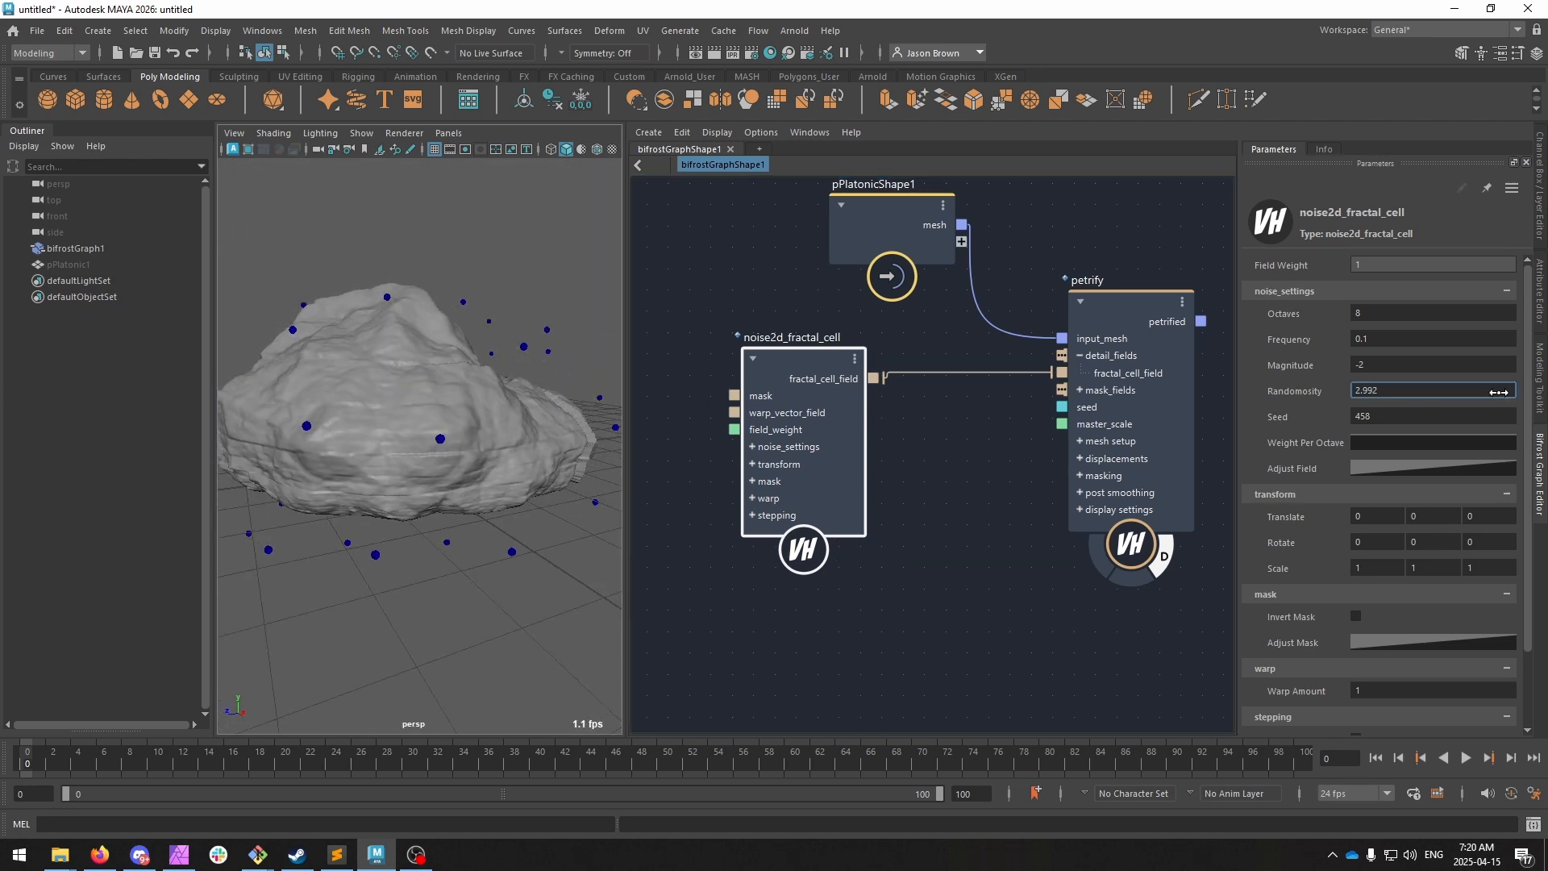
{"action": "key", "text": "ctrl+z"}
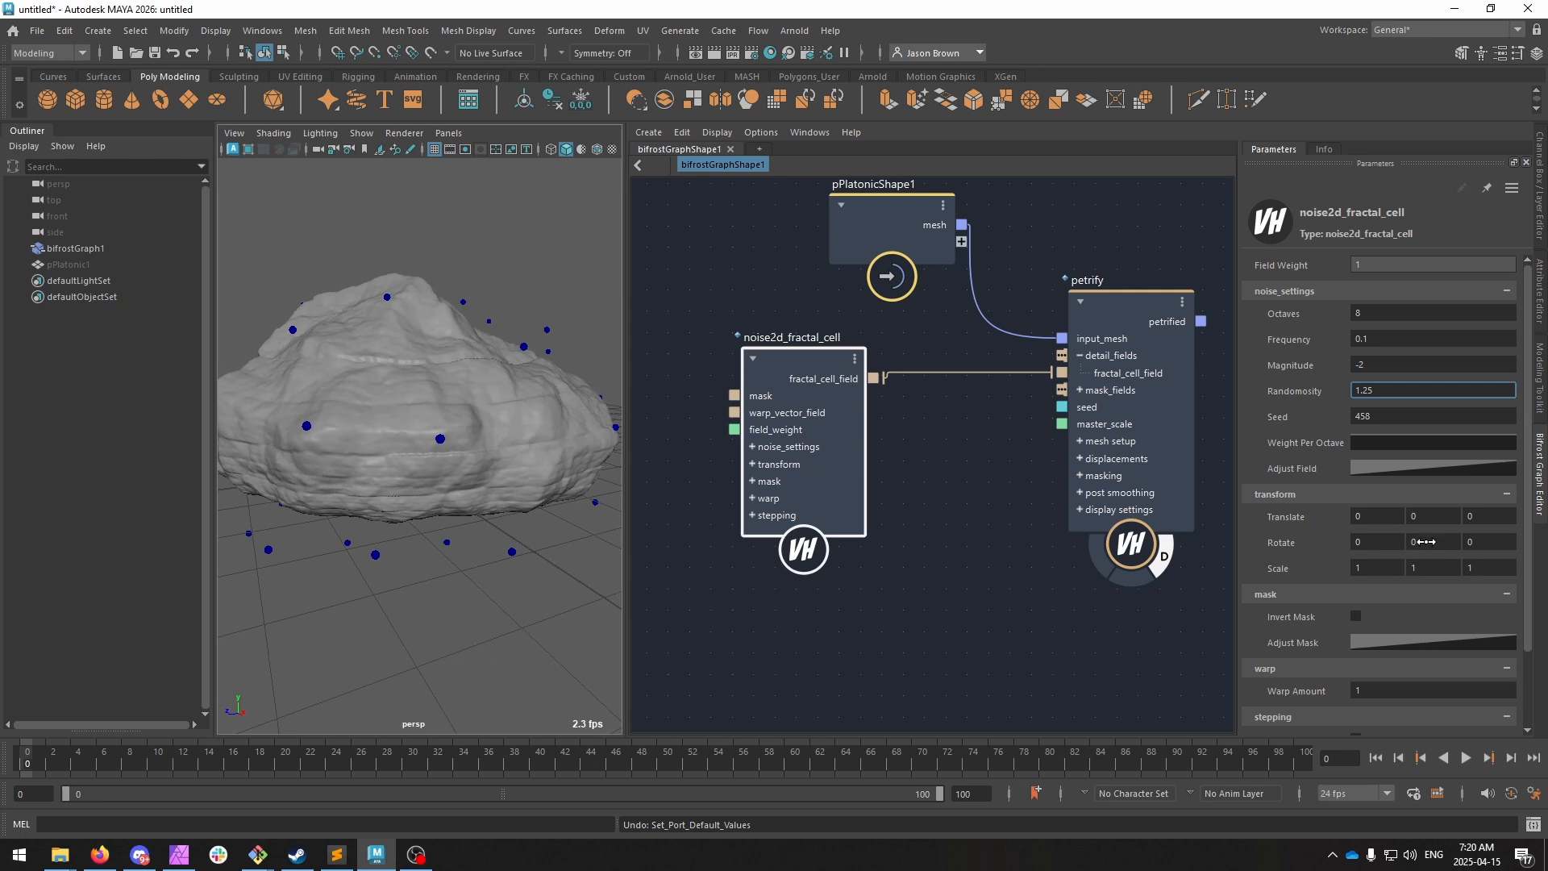
Try a Y translation of 40 in the noise2d_fractal_cell transform, and settle on 4.
{"action": "left_click", "coordinate": [1424, 517]}
{"action": "type", "text": "40"}
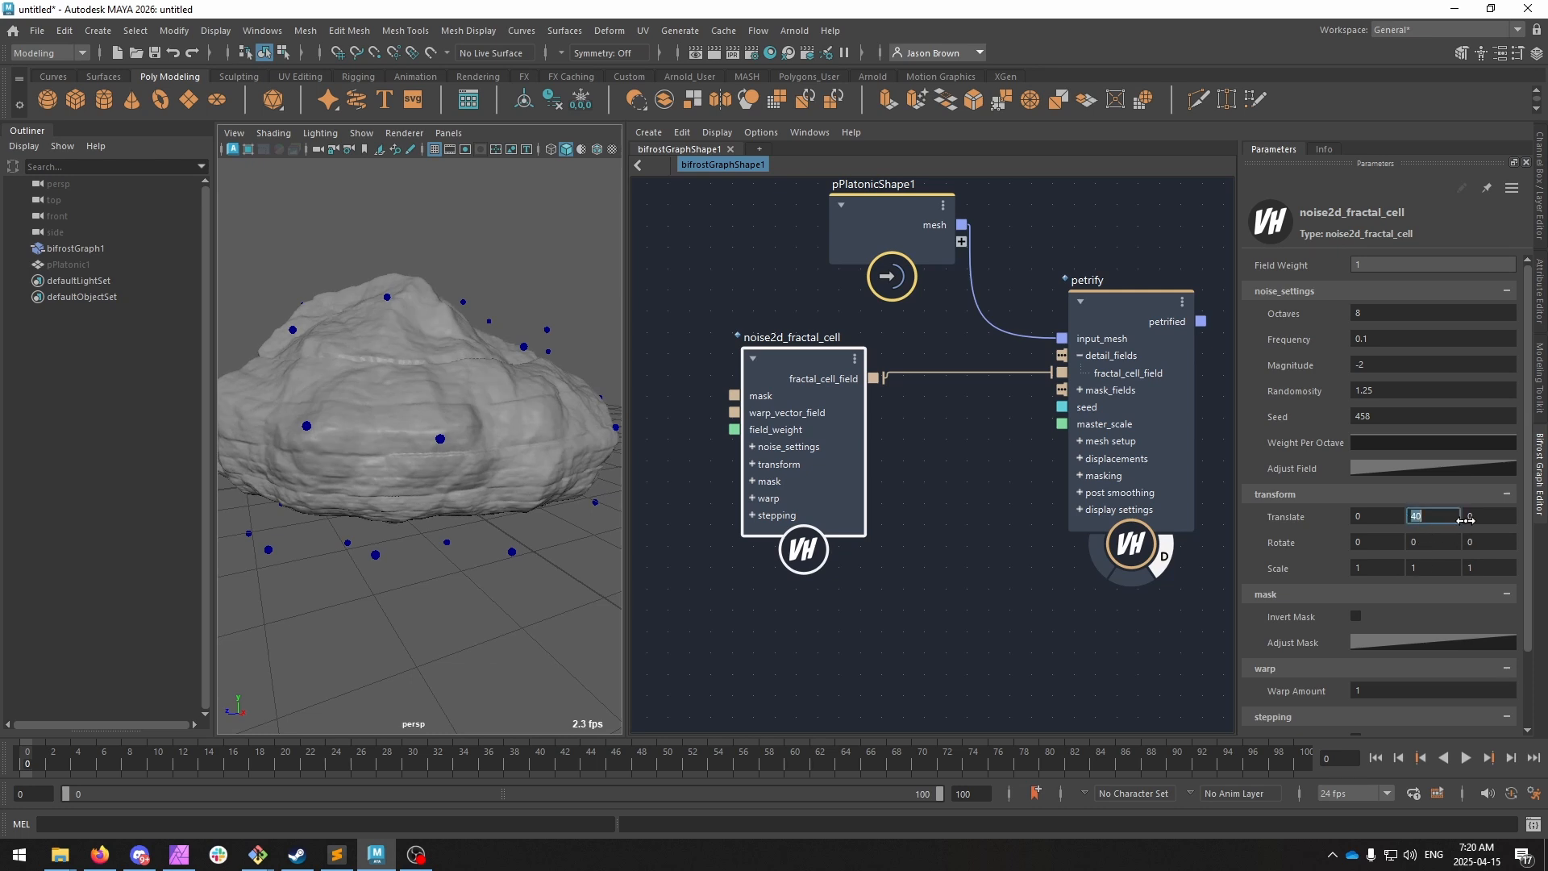
{"action": "key", "text": "Return"}
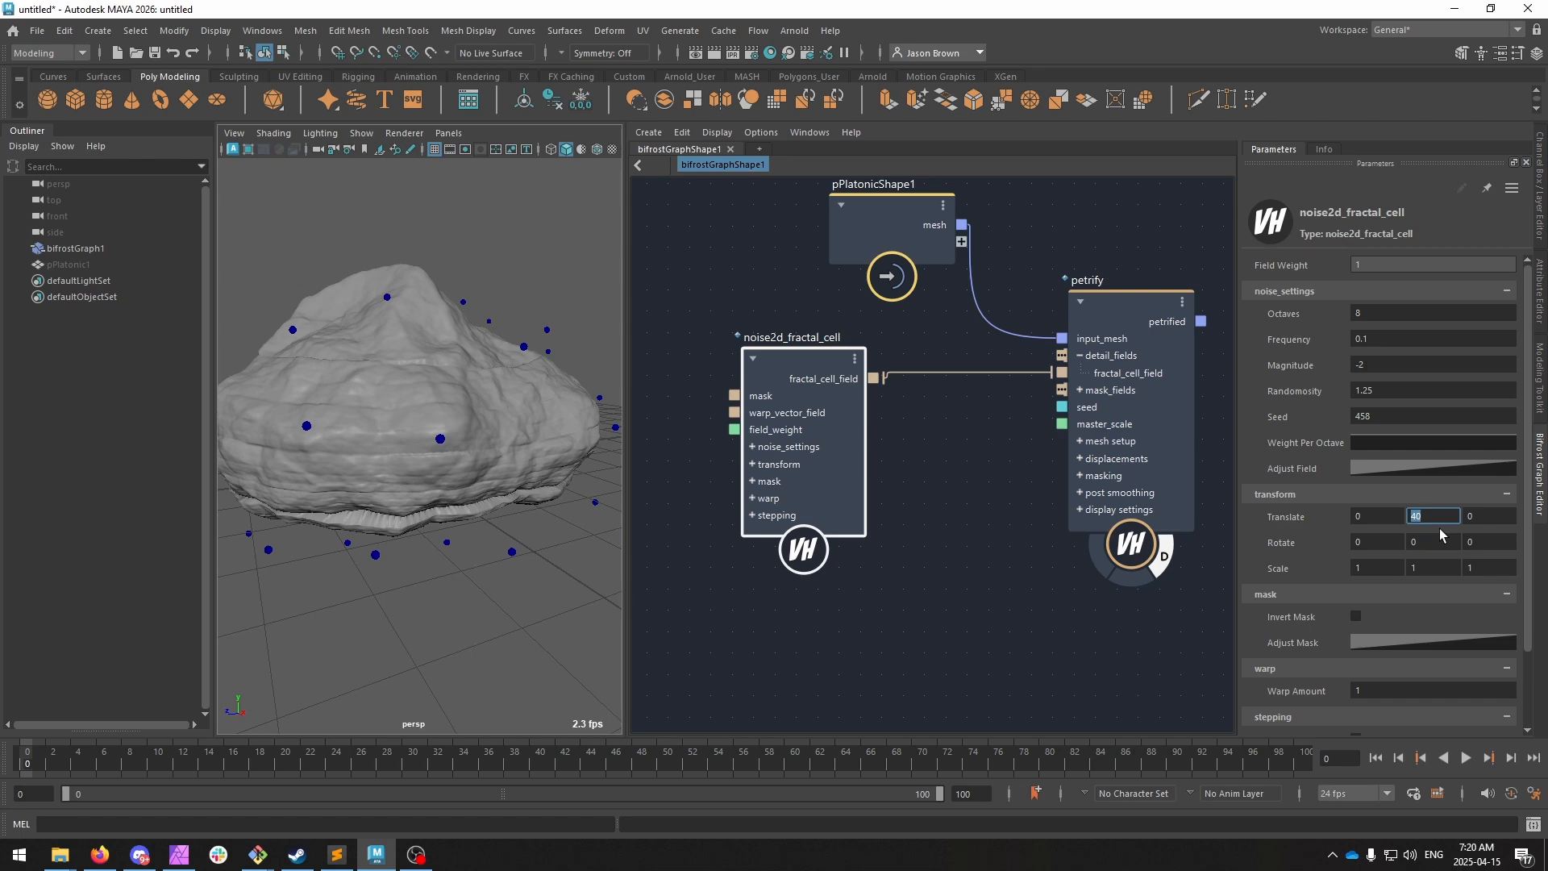
{"action": "mouse_move", "coordinate": [520, 393]}
{"action": "left_mouse_down", "text": "alt"}
{"action": "mouse_move", "coordinate": [374, 322]}
{"action": "mouse_move", "coordinate": [346, 403]}
{"action": "mouse_move", "coordinate": [443, 419]}
{"action": "mouse_move", "coordinate": [379, 380]}
{"action": "mouse_move", "coordinate": [524, 403]}
{"action": "left_mouse_up", "text": "alt"}
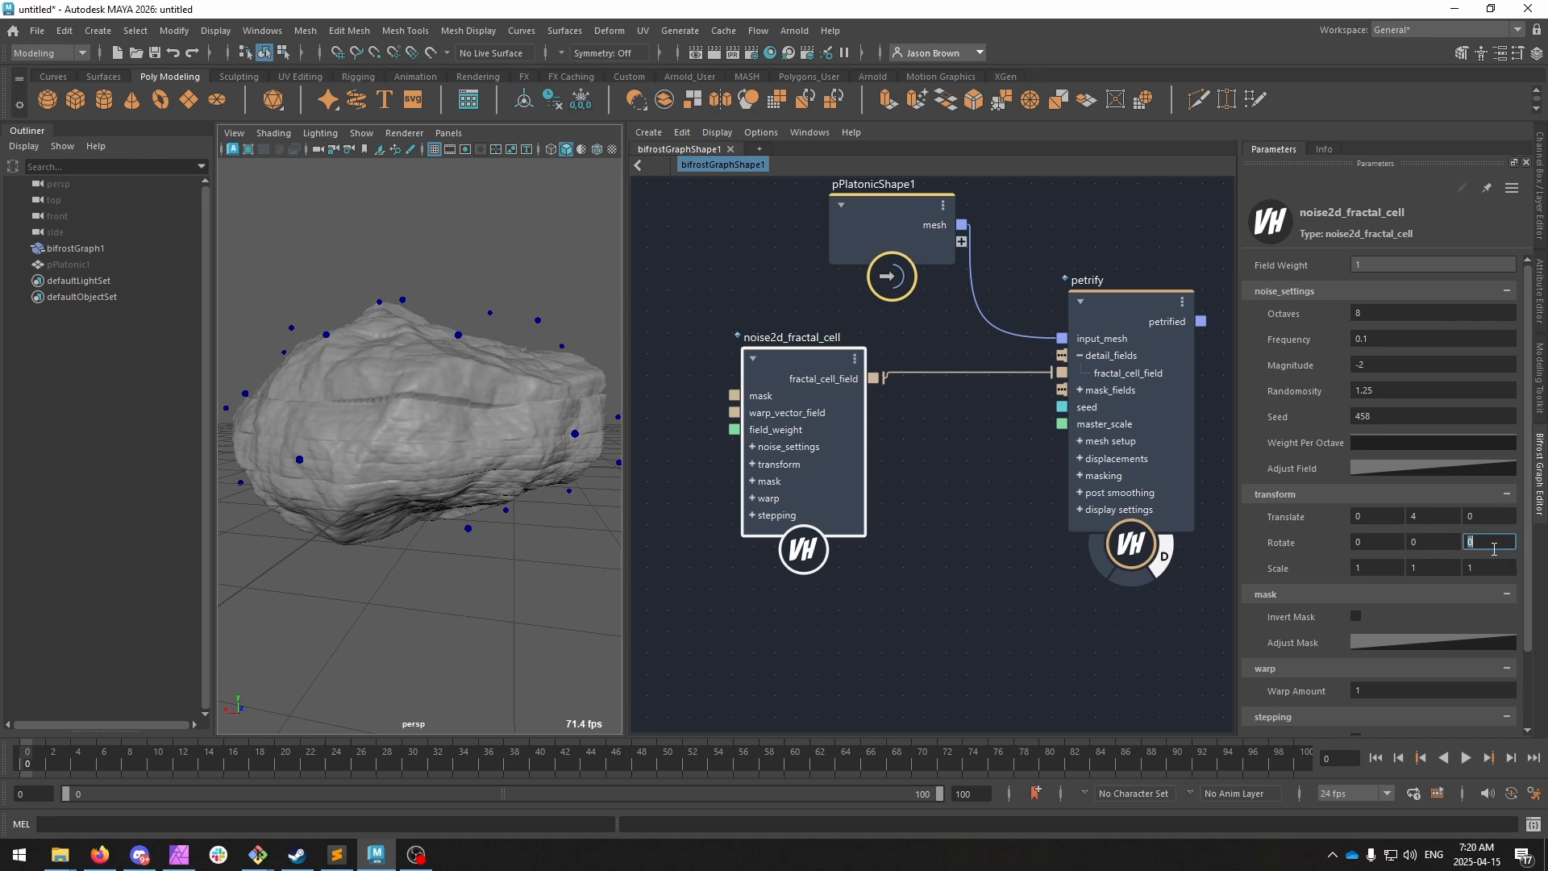
Rotate the noise2d_fractal_cell transform 15 around Z and inspect the tilted layering on the rock.
{"action": "type", "text": "15"}
{"action": "key", "text": "Return"}
{"action": "left_click_drag", "start_coordinate": [394, 447], "coordinate": [424, 463], "text": "alt"}
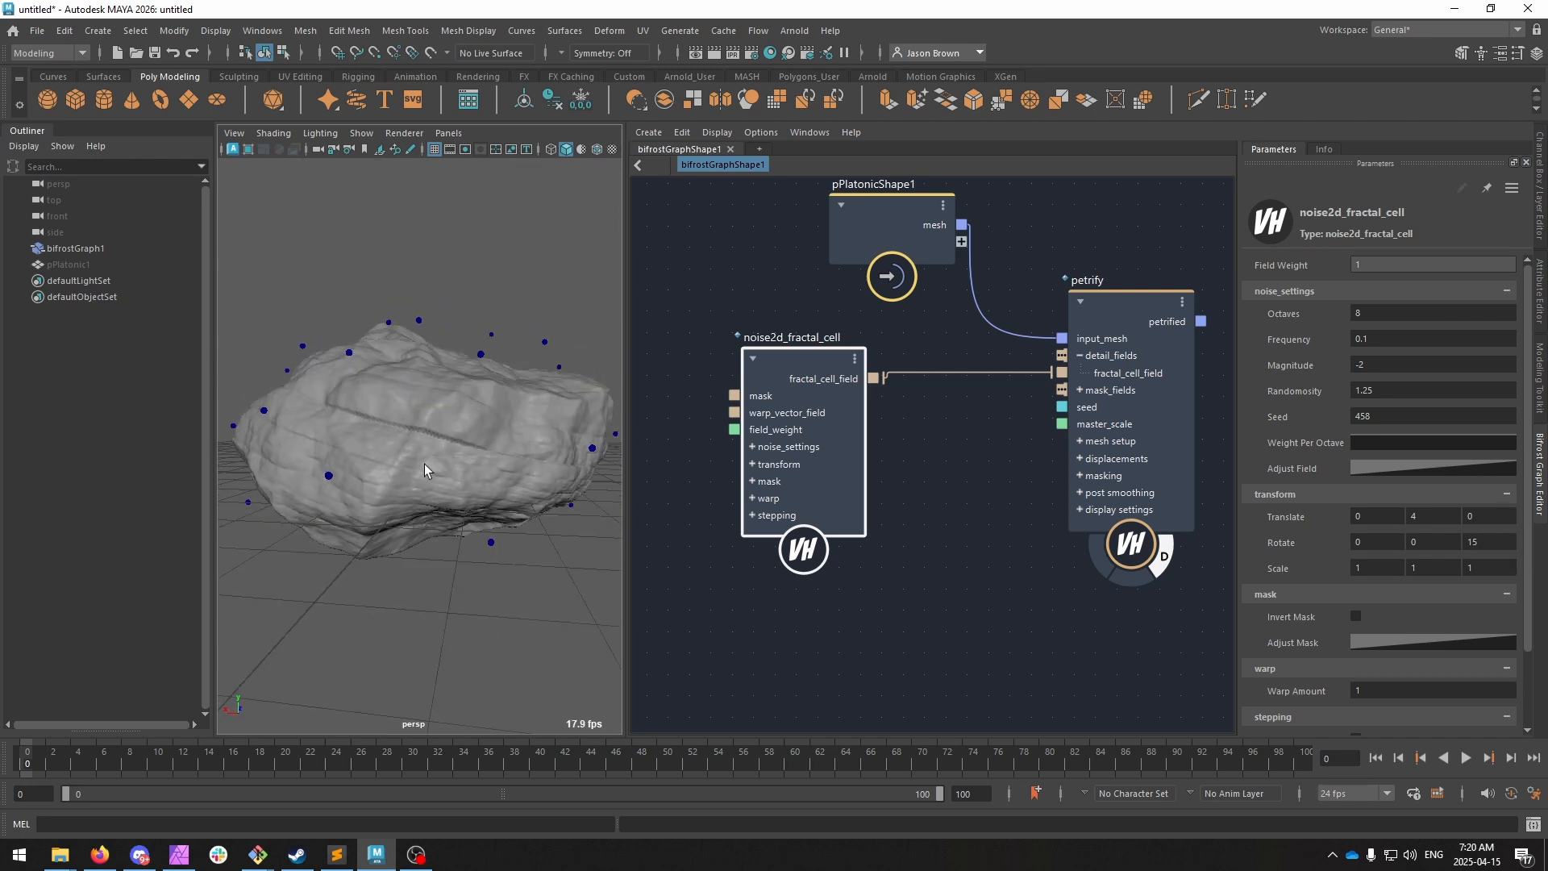
{"action": "left_click_drag", "start_coordinate": [343, 414], "coordinate": [525, 442], "text": "alt"}
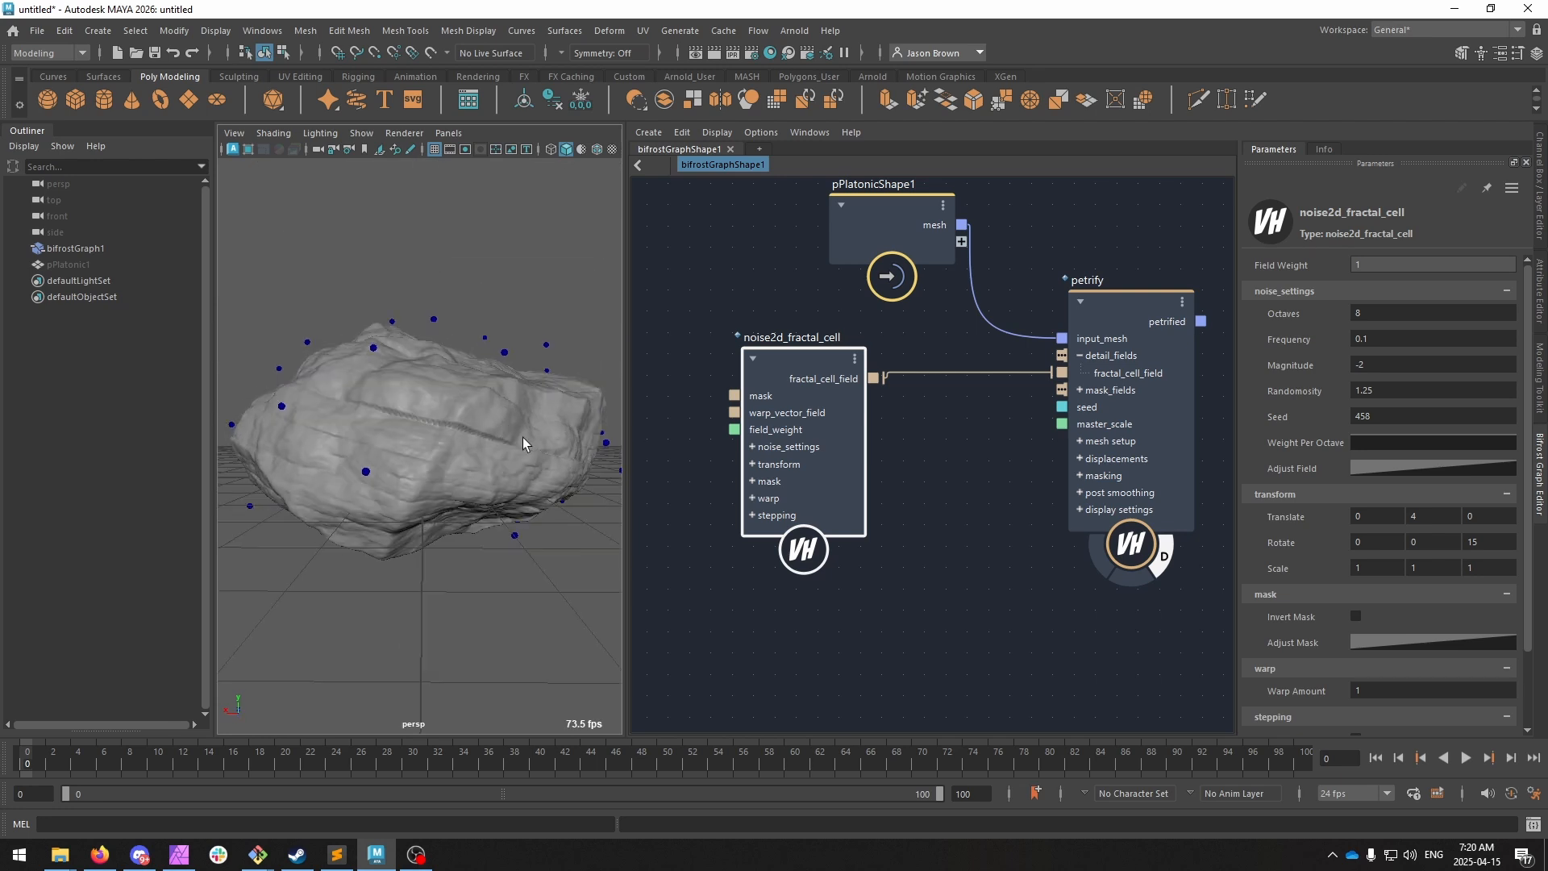
Add a fractal_turbulence_field node (Fields) and connect its noise_field output to the noise2d_fractal_cell node's warp_vector_field.
{"action": "middle_click_drag", "start_coordinate": [722, 466], "coordinate": [971, 472], "text": "alt"}
{"action": "key", "text": "Tab"}
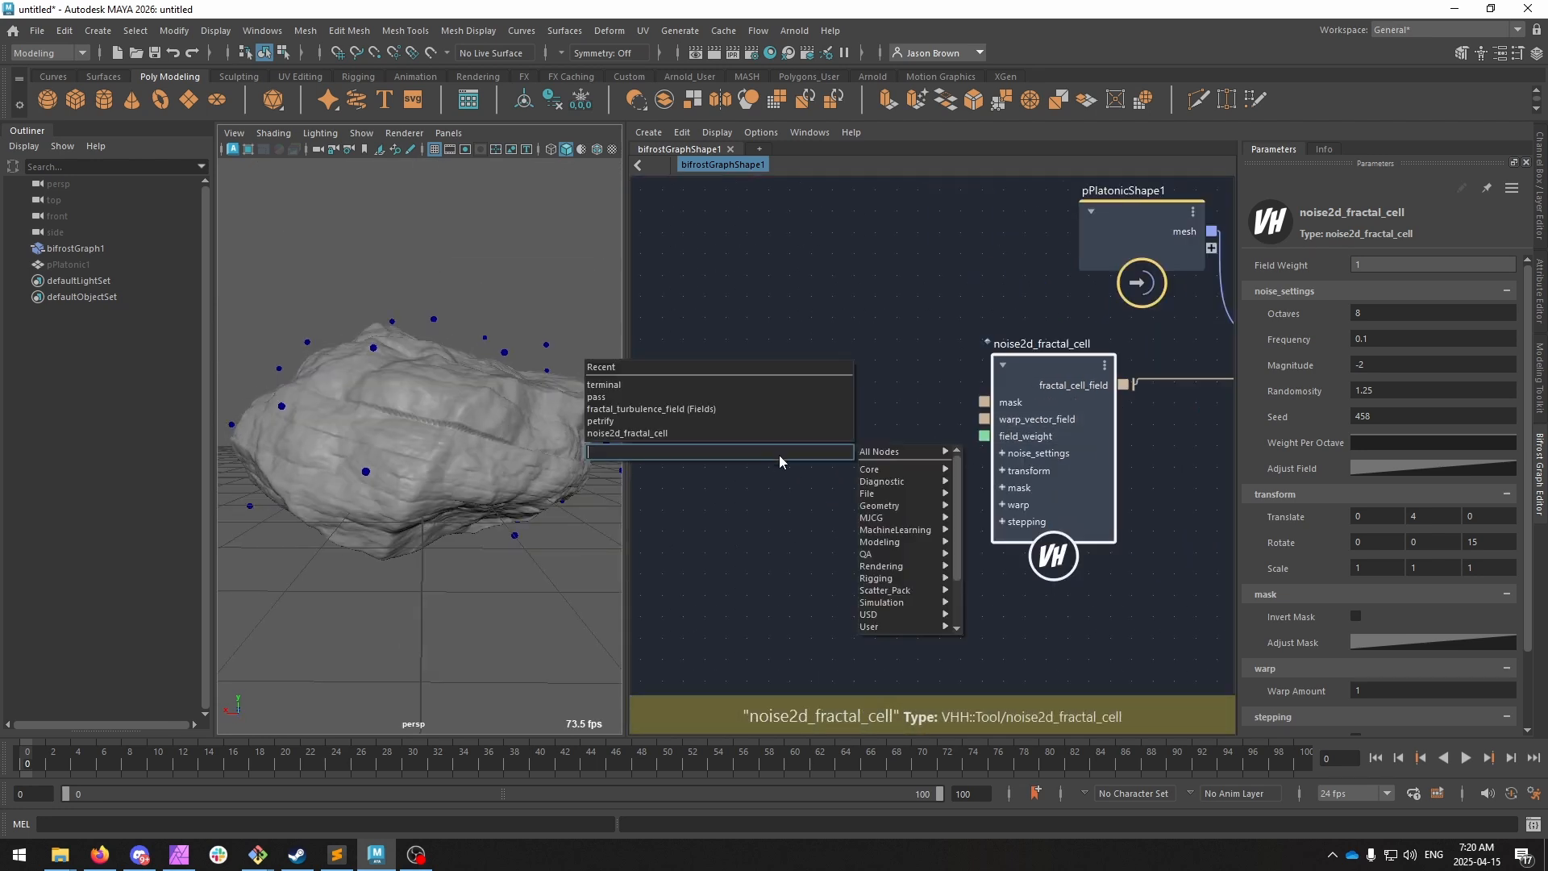
{"action": "left_click", "coordinate": [756, 498]}
{"action": "key", "text": "Tab"}
{"action": "type", "text": "fft"}
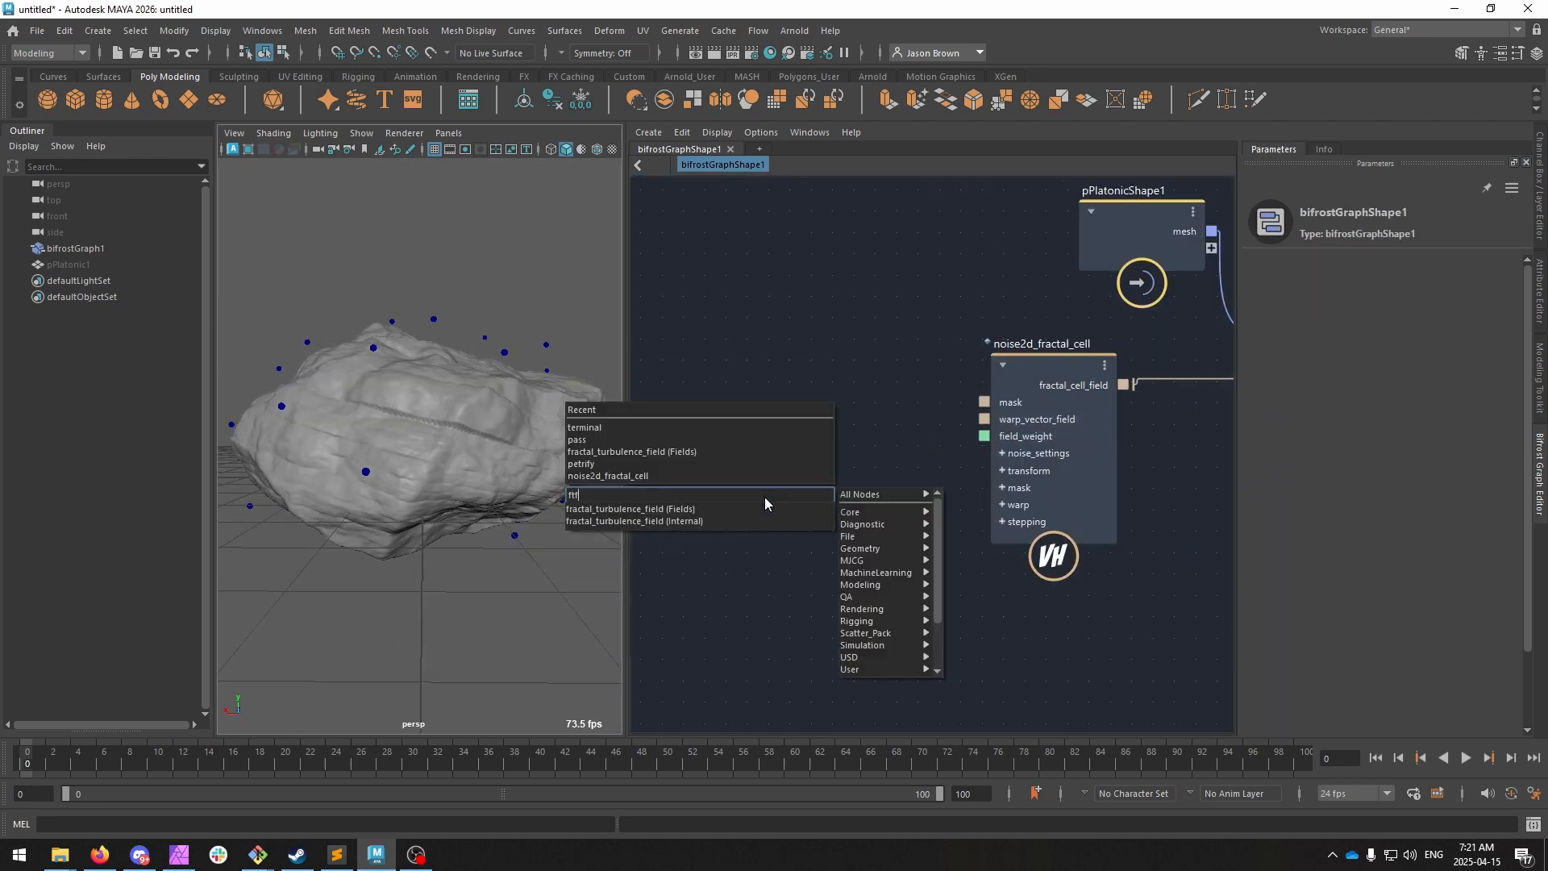
{"action": "key", "text": "Down"}
{"action": "key", "text": "Return"}
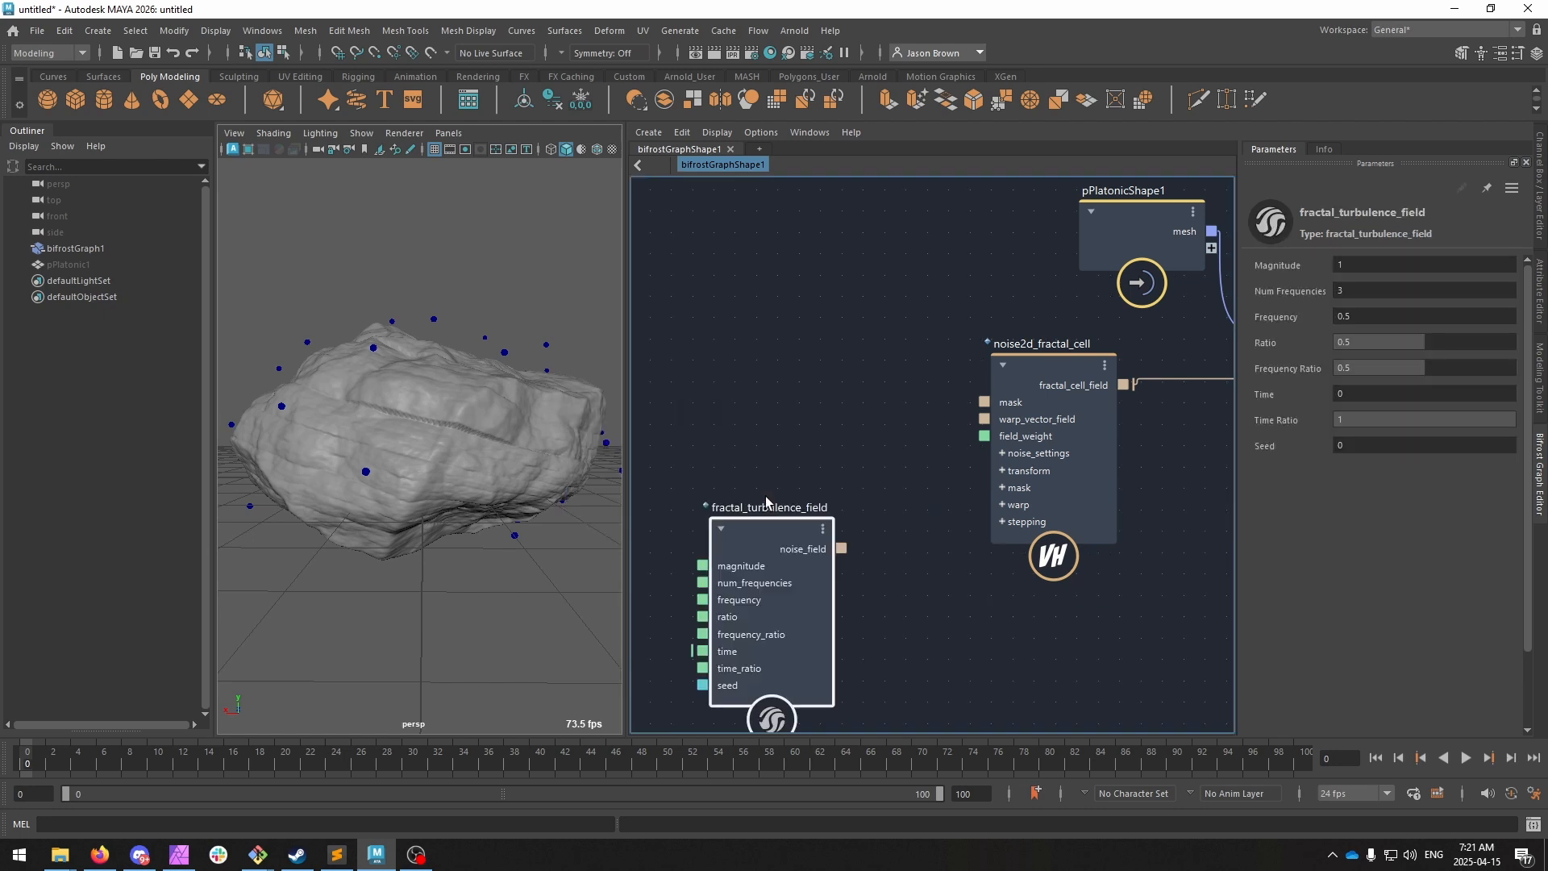
{"action": "left_click_drag", "start_coordinate": [798, 559], "coordinate": [1027, 419]}
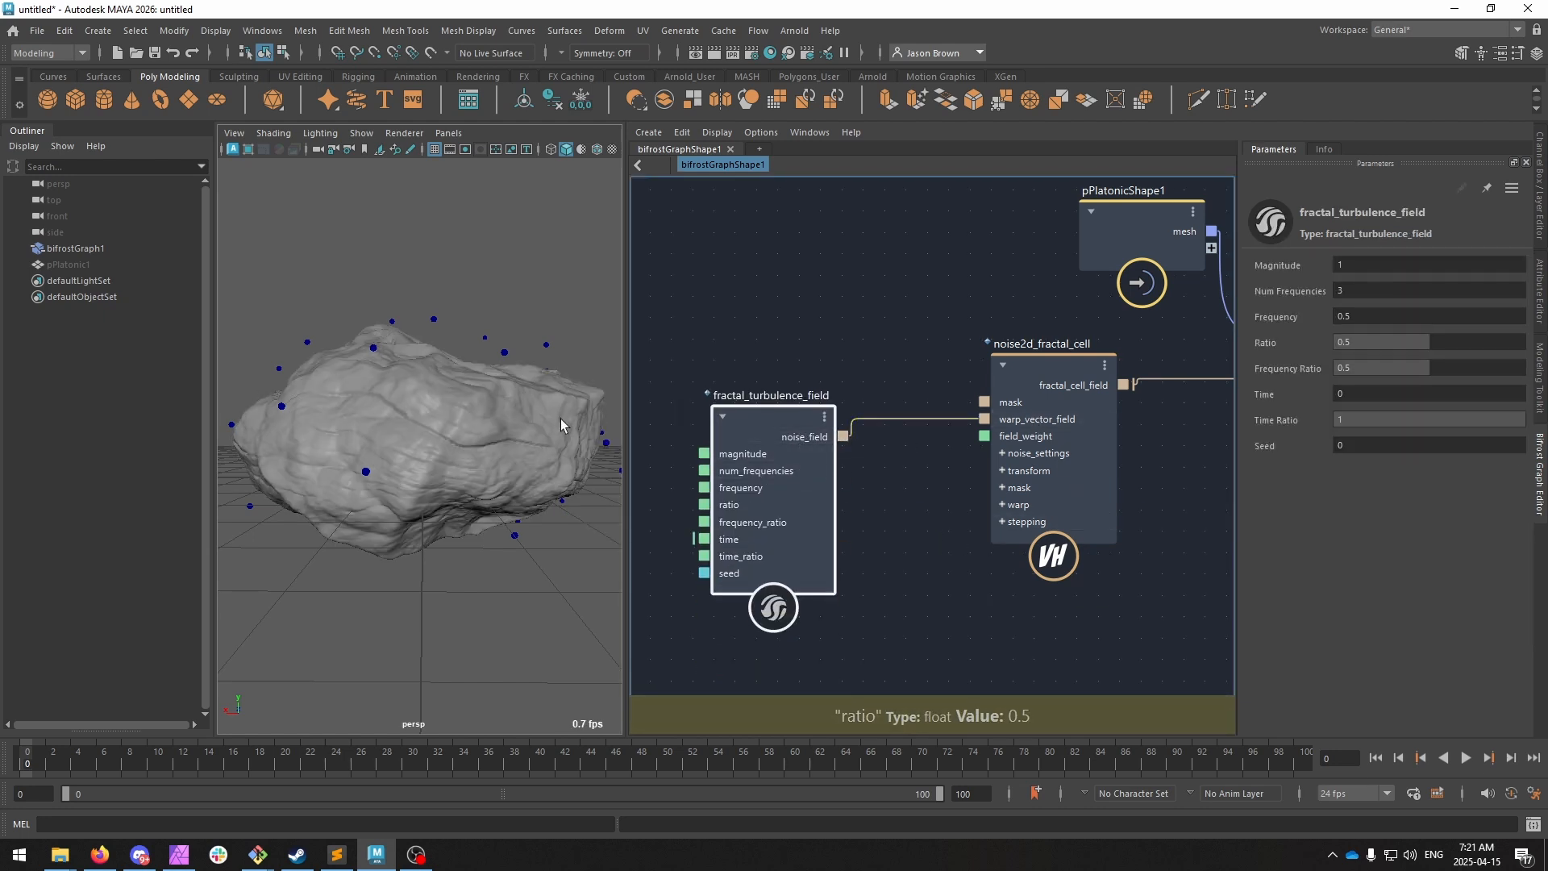
Set the noise2d_fractal_cell Warp Amount to 0.8, then try a fractal_turbulence_field Frequency of 0.8111 and undo that frequency change.
{"action": "left_click", "coordinate": [1016, 407]}
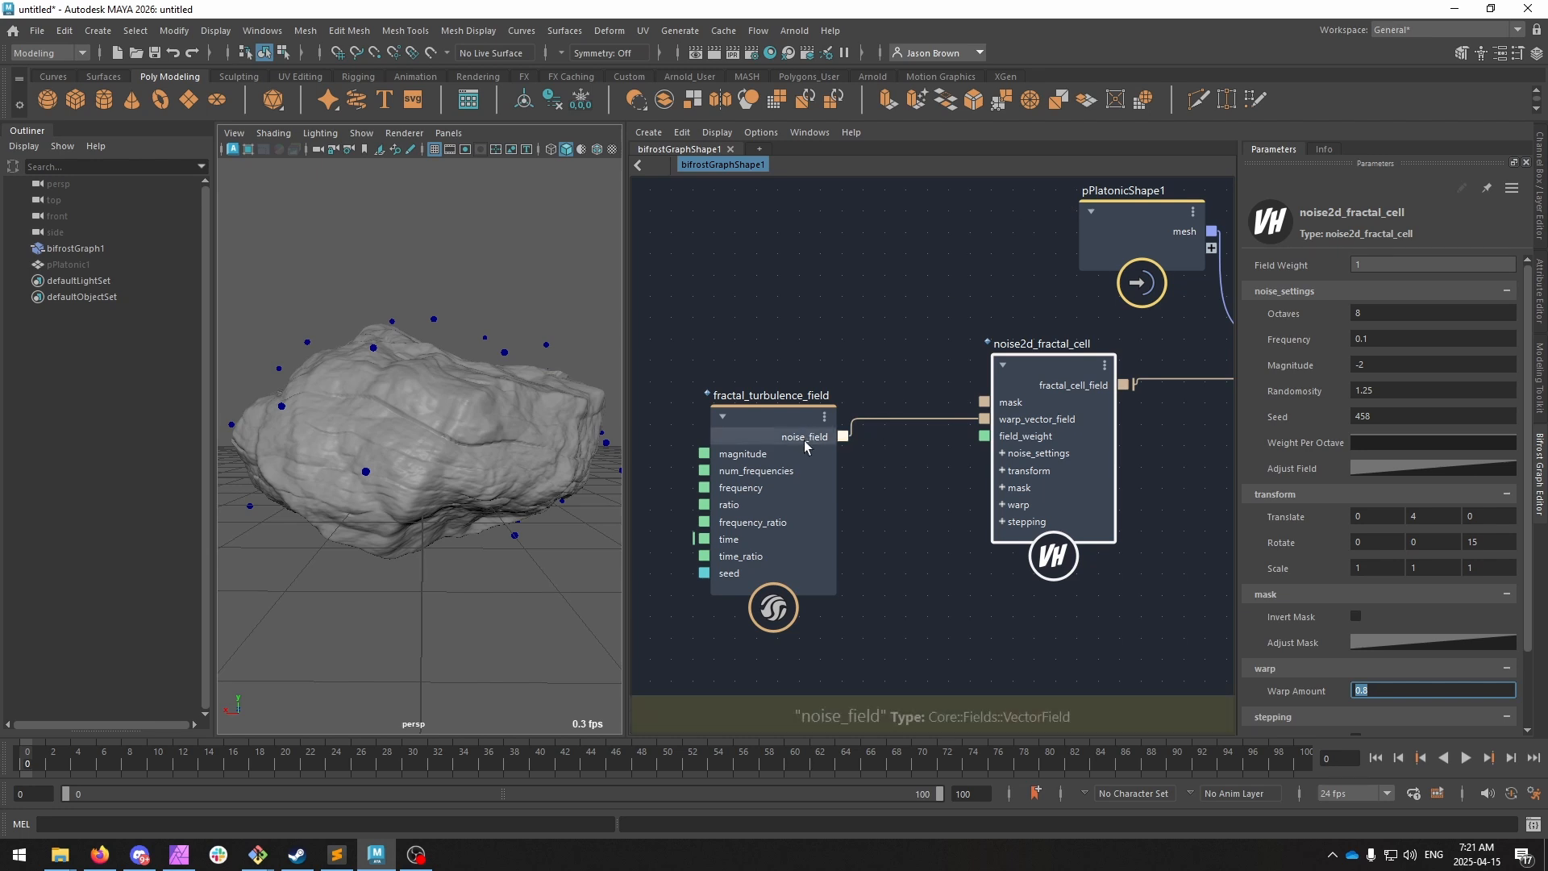
{"action": "left_click_drag", "start_coordinate": [805, 446], "coordinate": [831, 430]}
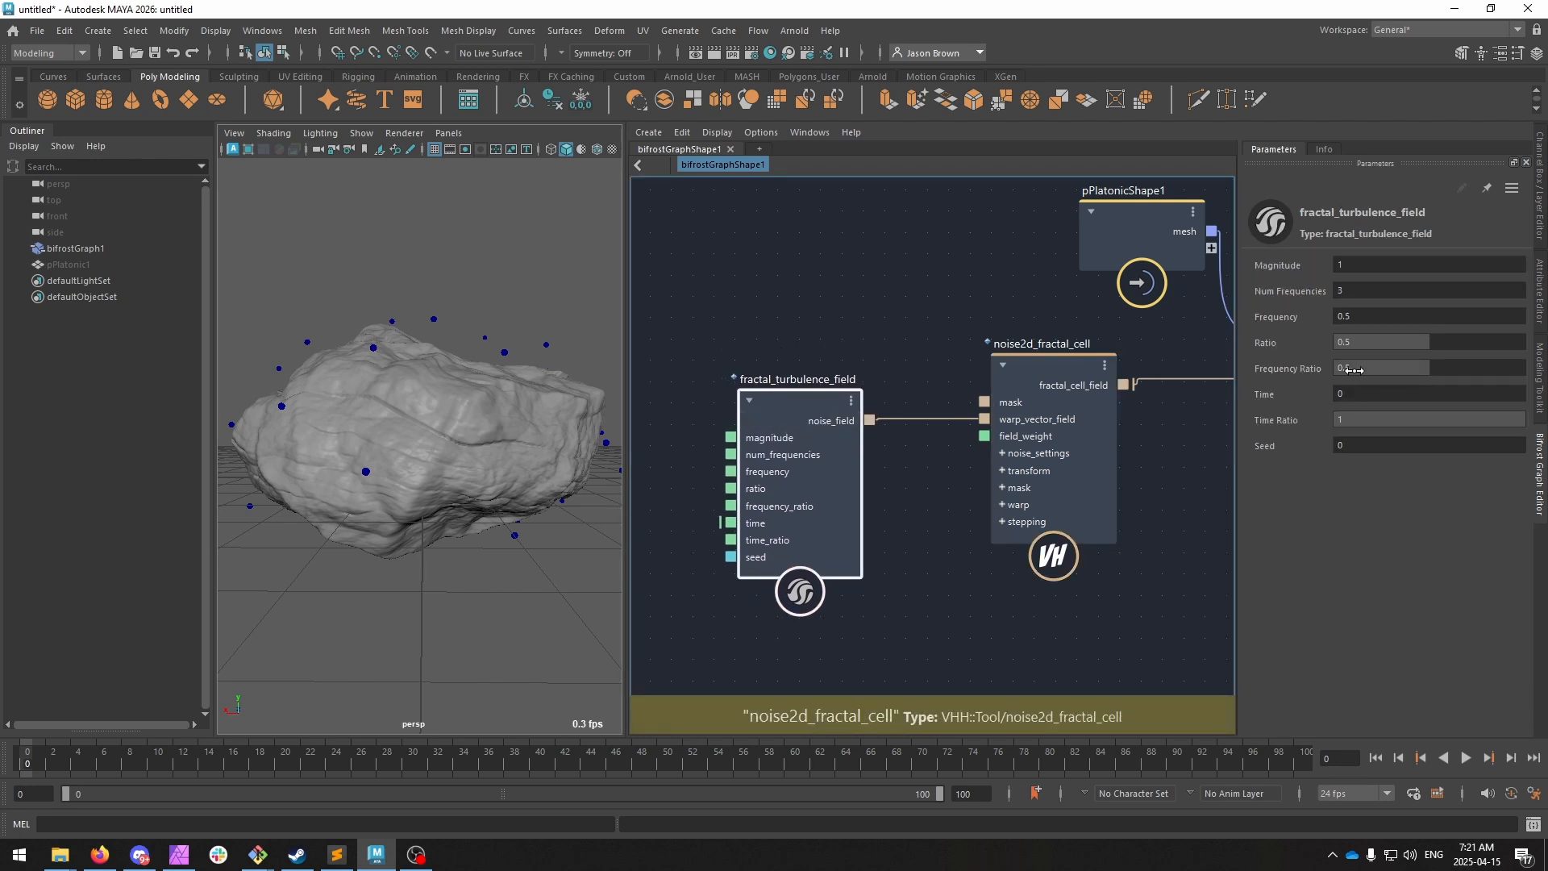
{"action": "left_click_drag", "start_coordinate": [1381, 316], "coordinate": [1456, 317]}
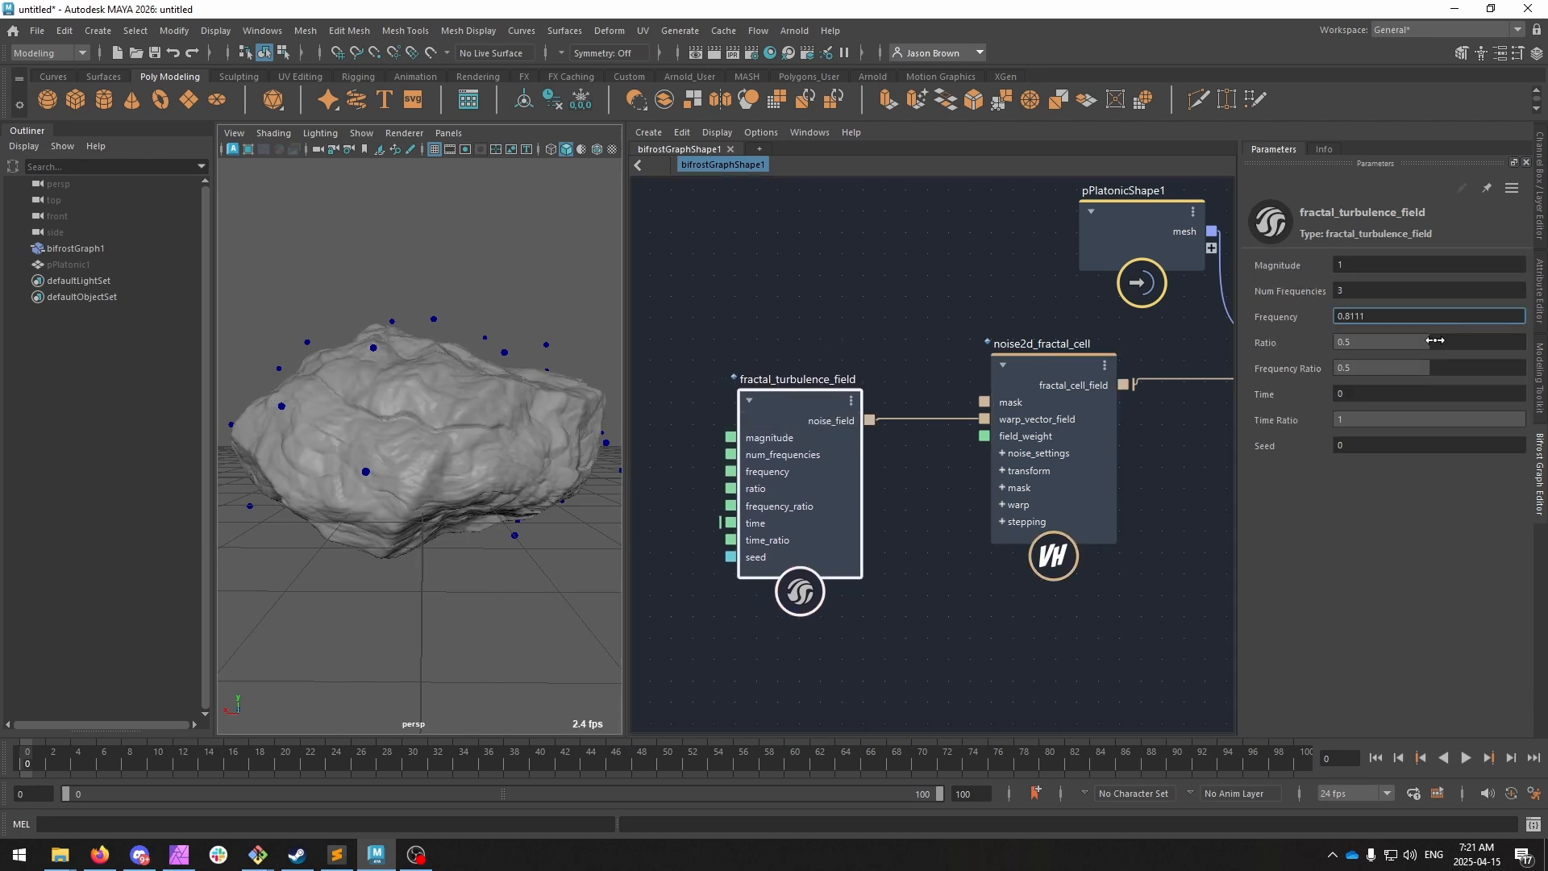
{"action": "key", "text": "ctrl+z"}
Examine the warped rock from several angles and toggle petrify's Enable Details to compare the shape with and without details.
{"action": "left_click_drag", "start_coordinate": [452, 401], "coordinate": [476, 399], "text": "alt"}
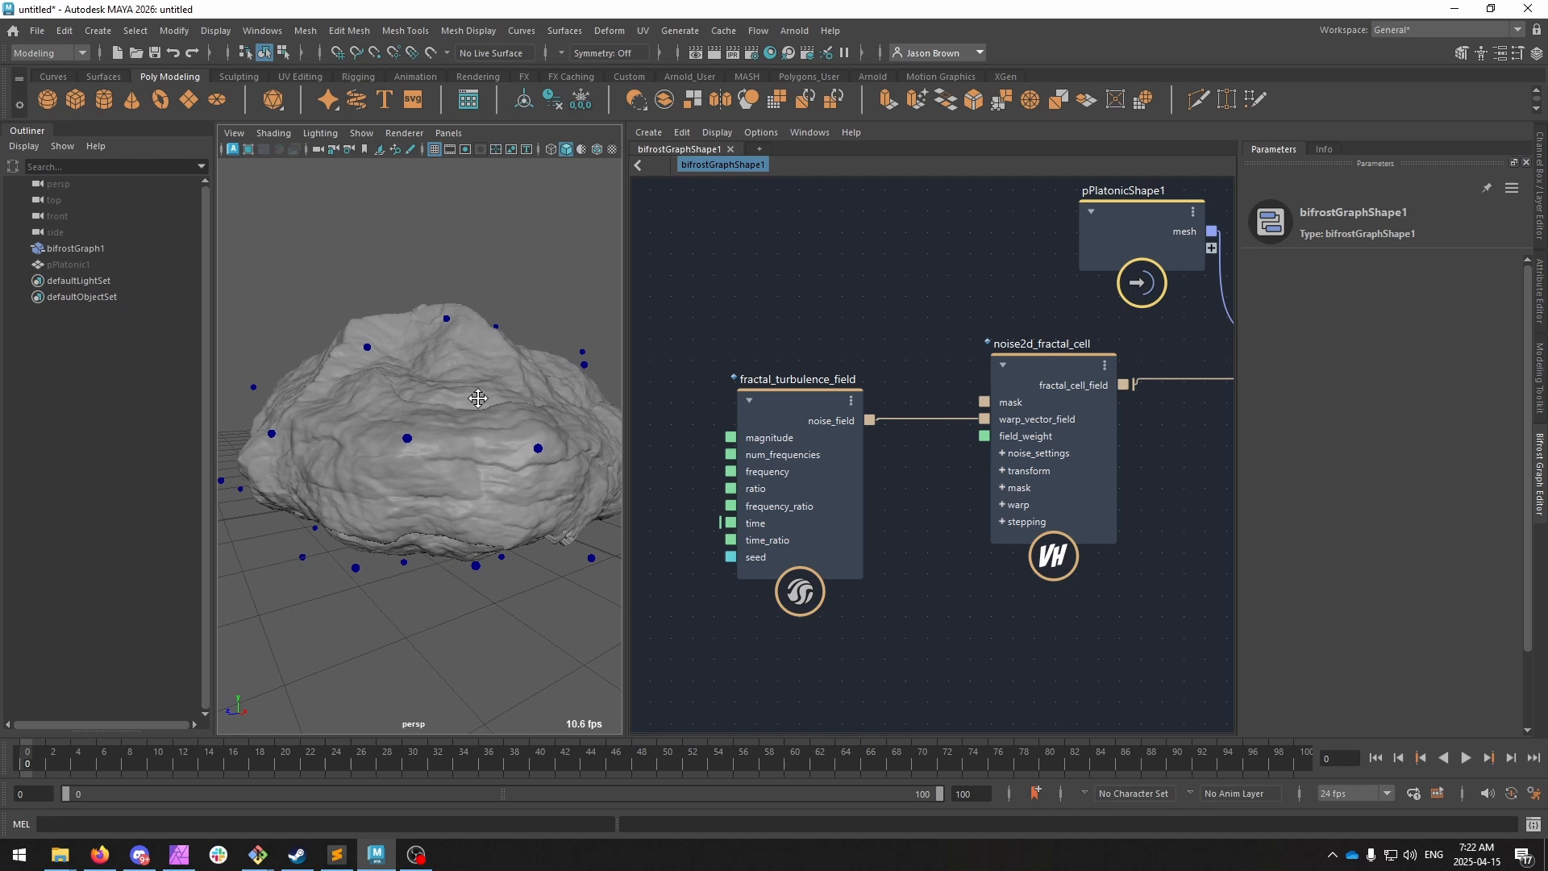
{"action": "right_click_drag", "start_coordinate": [477, 399], "coordinate": [505, 380], "text": "alt"}
{"action": "left_click_drag", "start_coordinate": [483, 482], "coordinate": [568, 443], "text": "alt"}
{"action": "middle_click_drag", "start_coordinate": [568, 442], "coordinate": [536, 454], "text": "alt"}
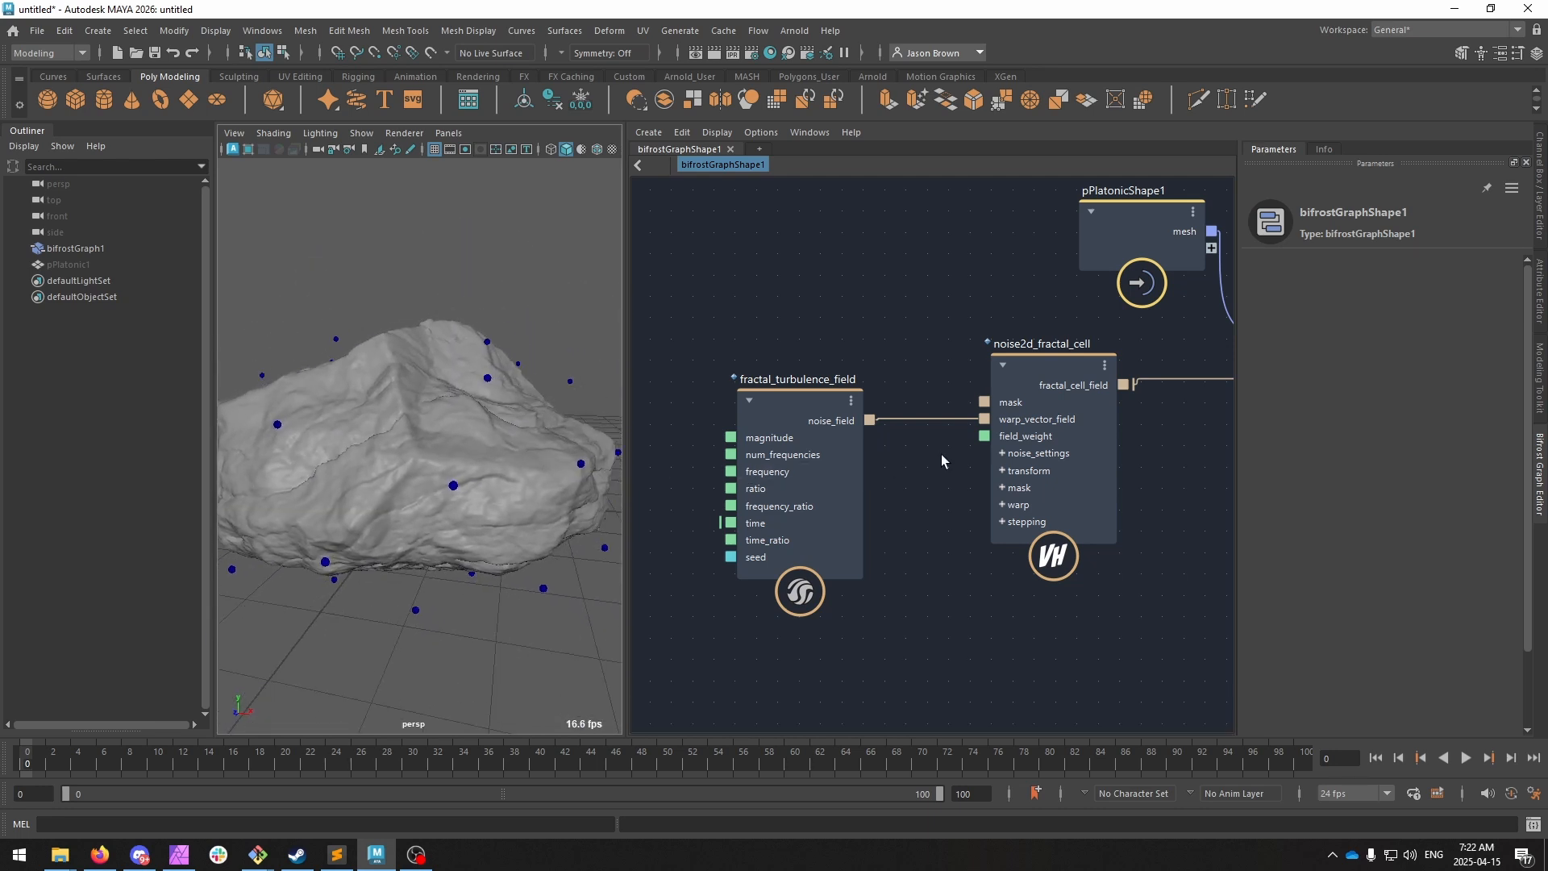
{"action": "middle_click_drag", "start_coordinate": [1068, 452], "coordinate": [798, 477], "text": "alt"}
{"action": "left_click", "coordinate": [1143, 354]}
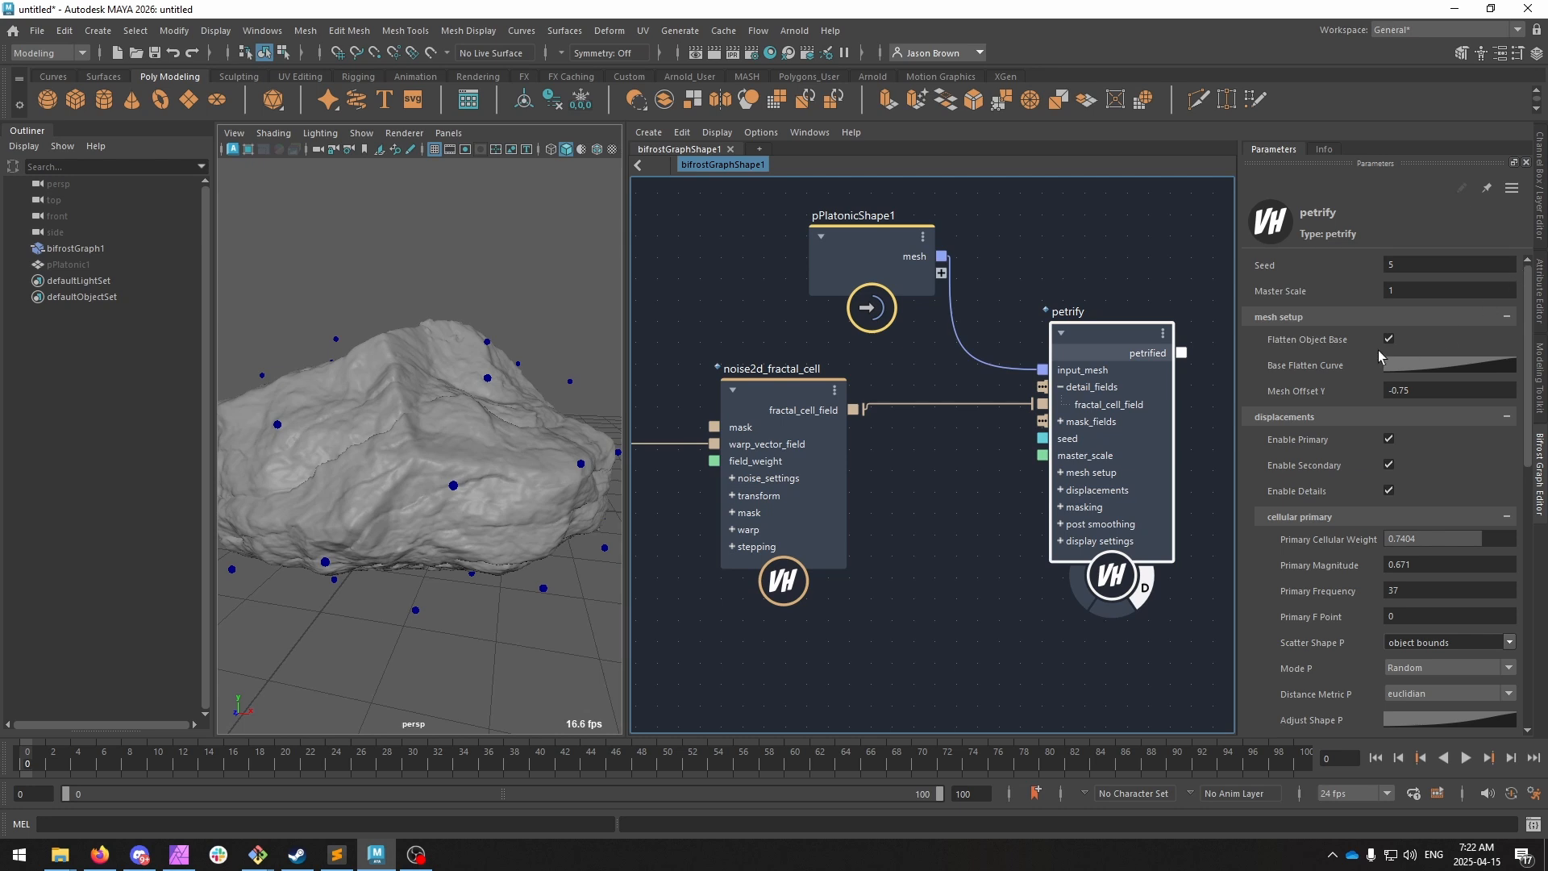
{"action": "scroll", "coordinate": [1379, 356], "scroll_direction": "down", "scroll_amount": 2}
{"action": "left_click", "coordinate": [1388, 442]}
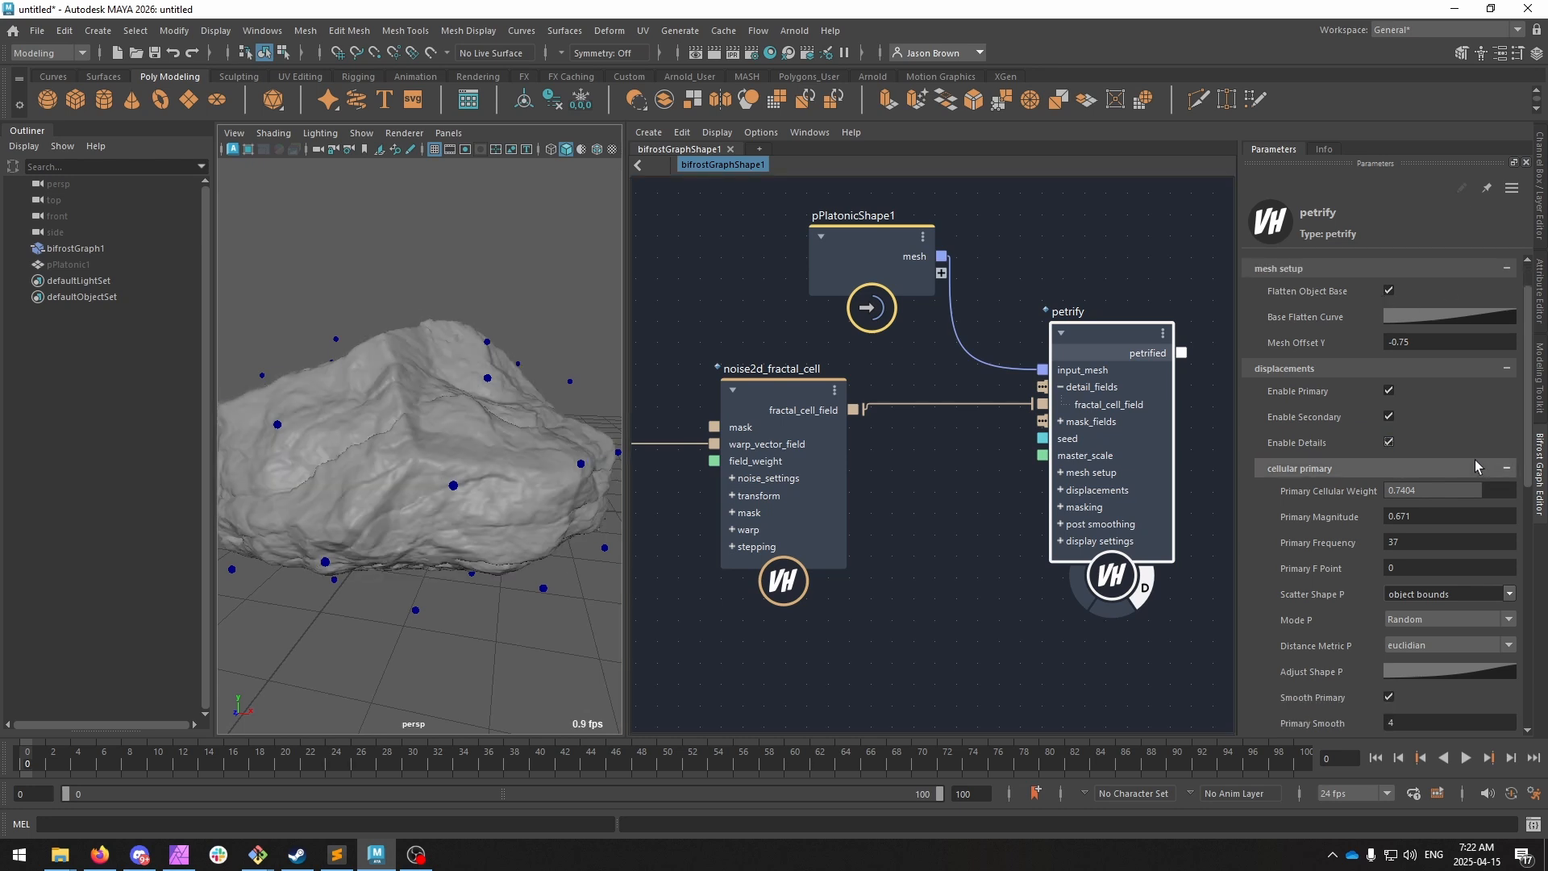
Duplicate the fractal_turbulence_field and noise2d_fractal_cell nodes below the originals, and set the duplicated turbulence field's Seed to 61.
{"action": "middle_click_drag", "start_coordinate": [978, 483], "coordinate": [1081, 369], "text": "alt"}
{"action": "scroll", "coordinate": [1081, 369], "scroll_direction": "down", "scroll_amount": 2}
{"action": "left_click_drag", "start_coordinate": [1039, 367], "coordinate": [650, 445]}
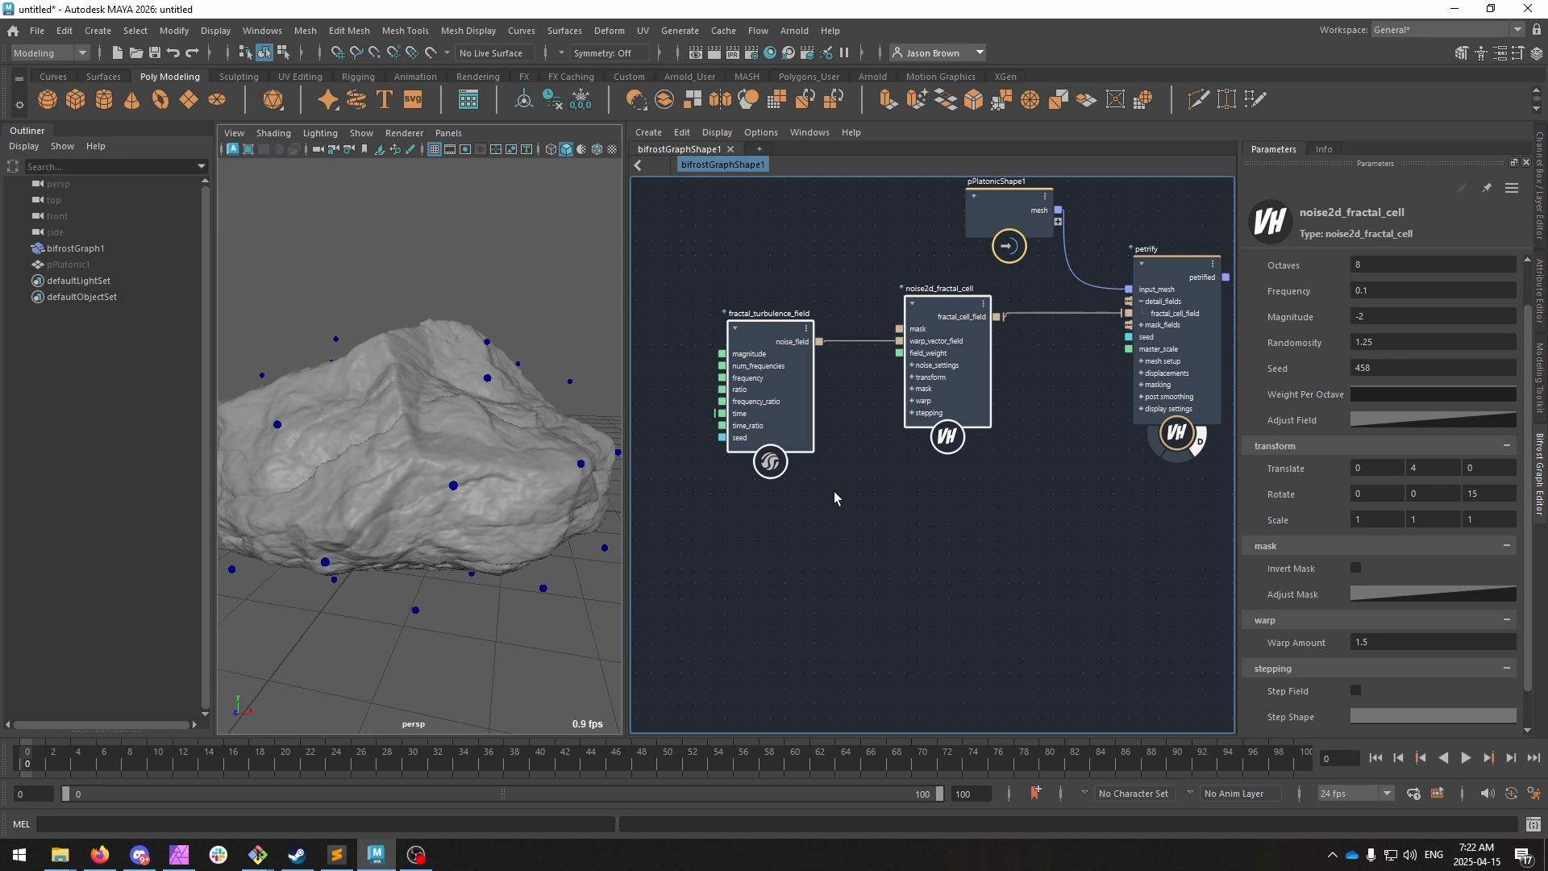
{"action": "key", "text": "ctrl+d"}
{"action": "left_click", "coordinate": [938, 539]}
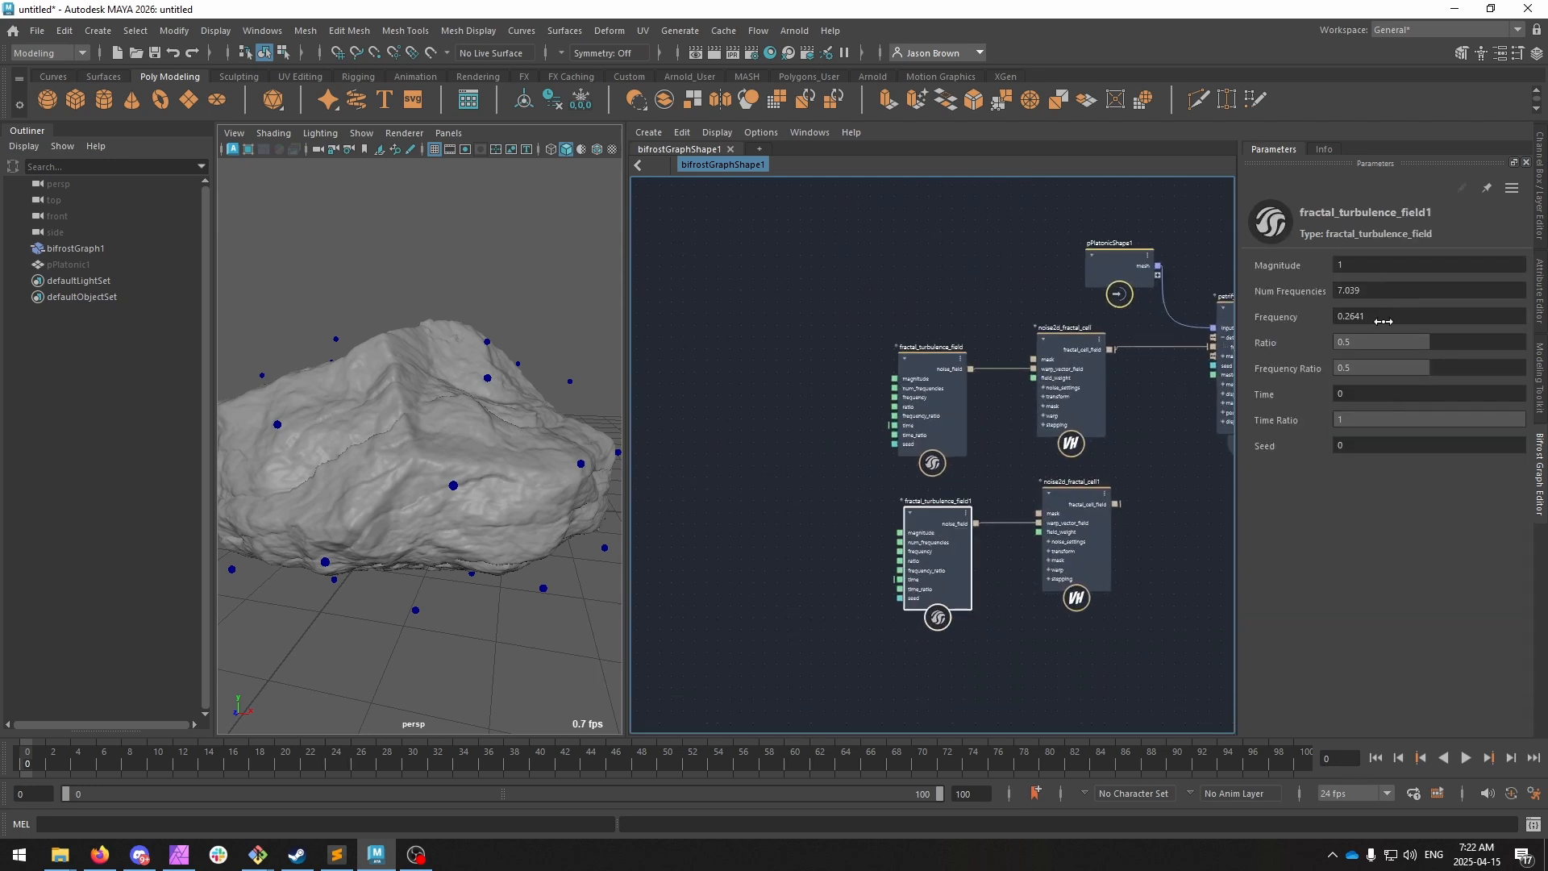
{"action": "left_click", "coordinate": [1413, 442]}
{"action": "type", "text": "61"}
Set the duplicated noise2d_fractal_cell node's Seed to 835 and connect its fractal_cell_field output to petrify's detail_fields.
{"action": "middle_click_drag", "start_coordinate": [1061, 502], "coordinate": [893, 506], "text": "alt"}
{"action": "left_click", "coordinate": [893, 505]}
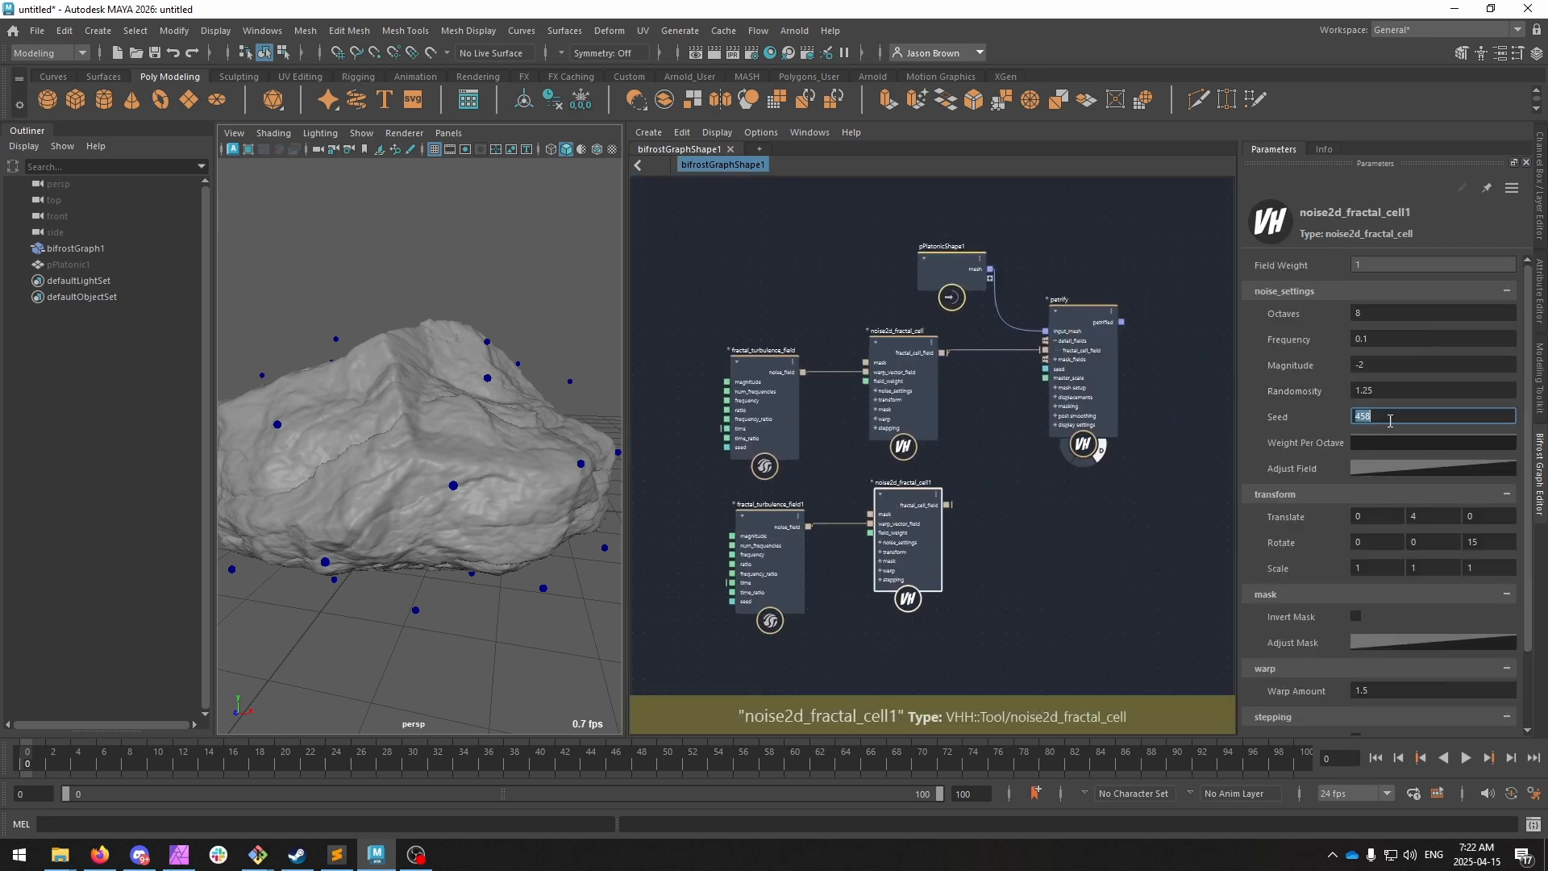
{"action": "left_click_drag", "start_coordinate": [948, 505], "coordinate": [1057, 351]}
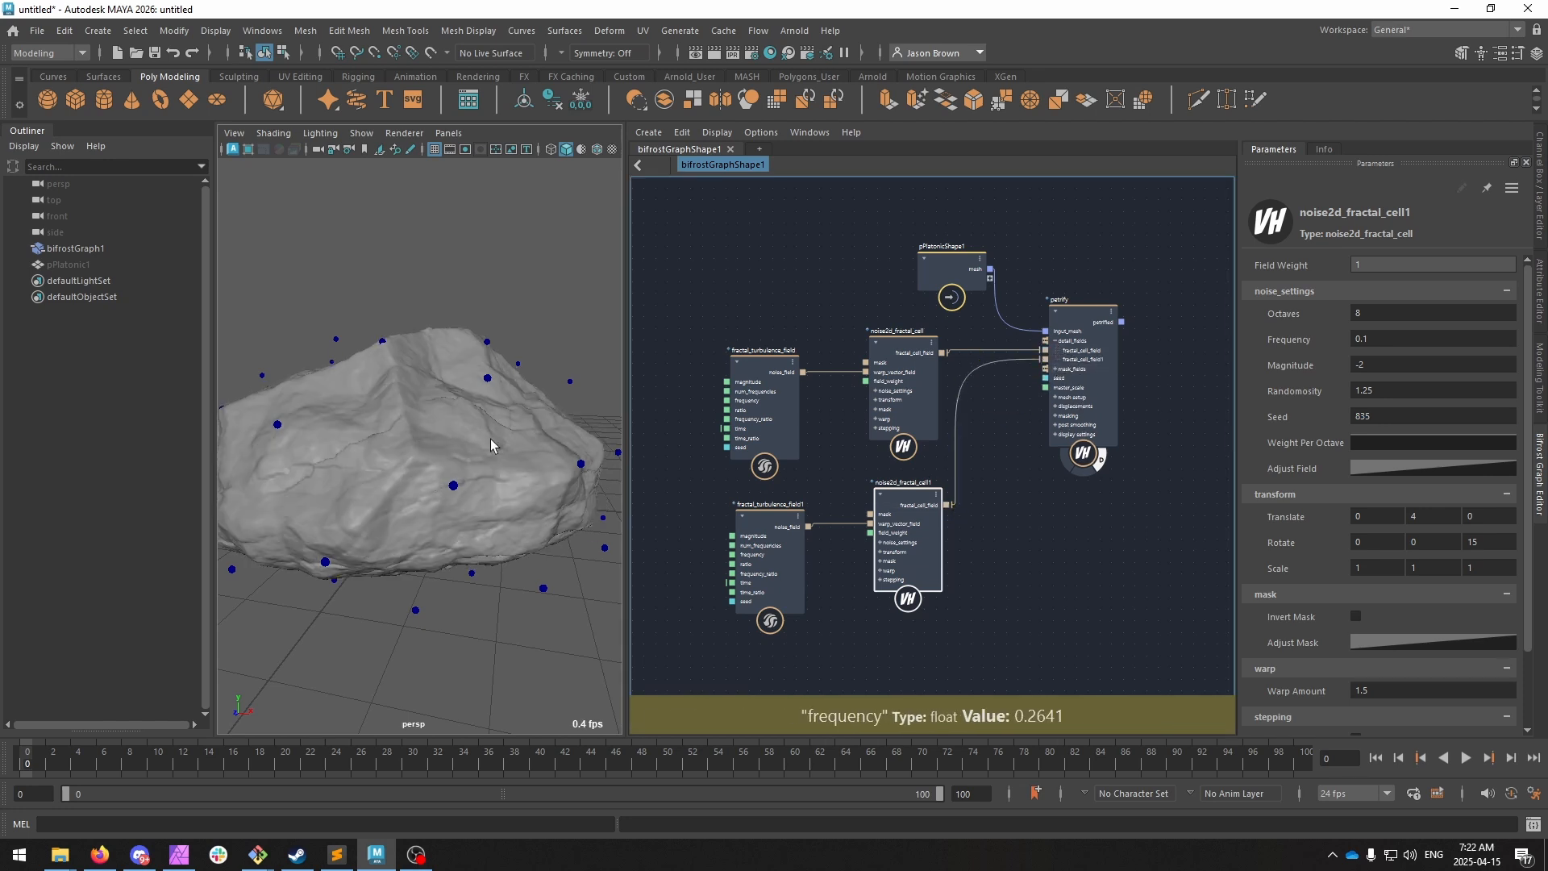
Try a Magnitude of 2 on the duplicated noise node, and remove the duplicated noise and turbulence nodes.
{"action": "middle_click_drag", "start_coordinate": [1071, 548], "coordinate": [1087, 539], "text": "alt"}
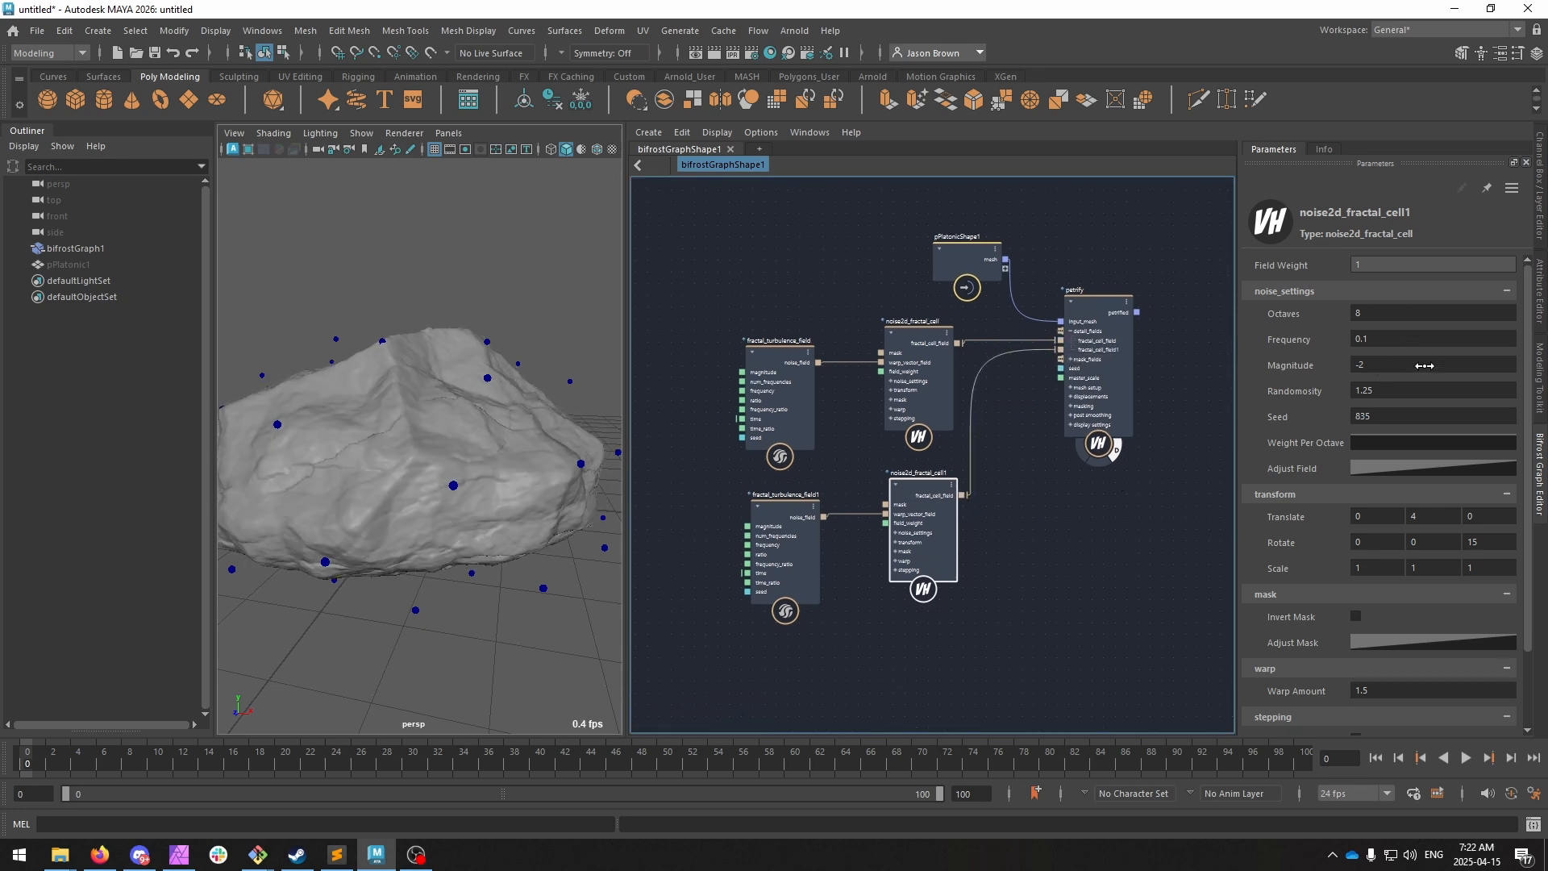
{"action": "left_click", "coordinate": [1396, 369]}
{"action": "type", "text": "2"}
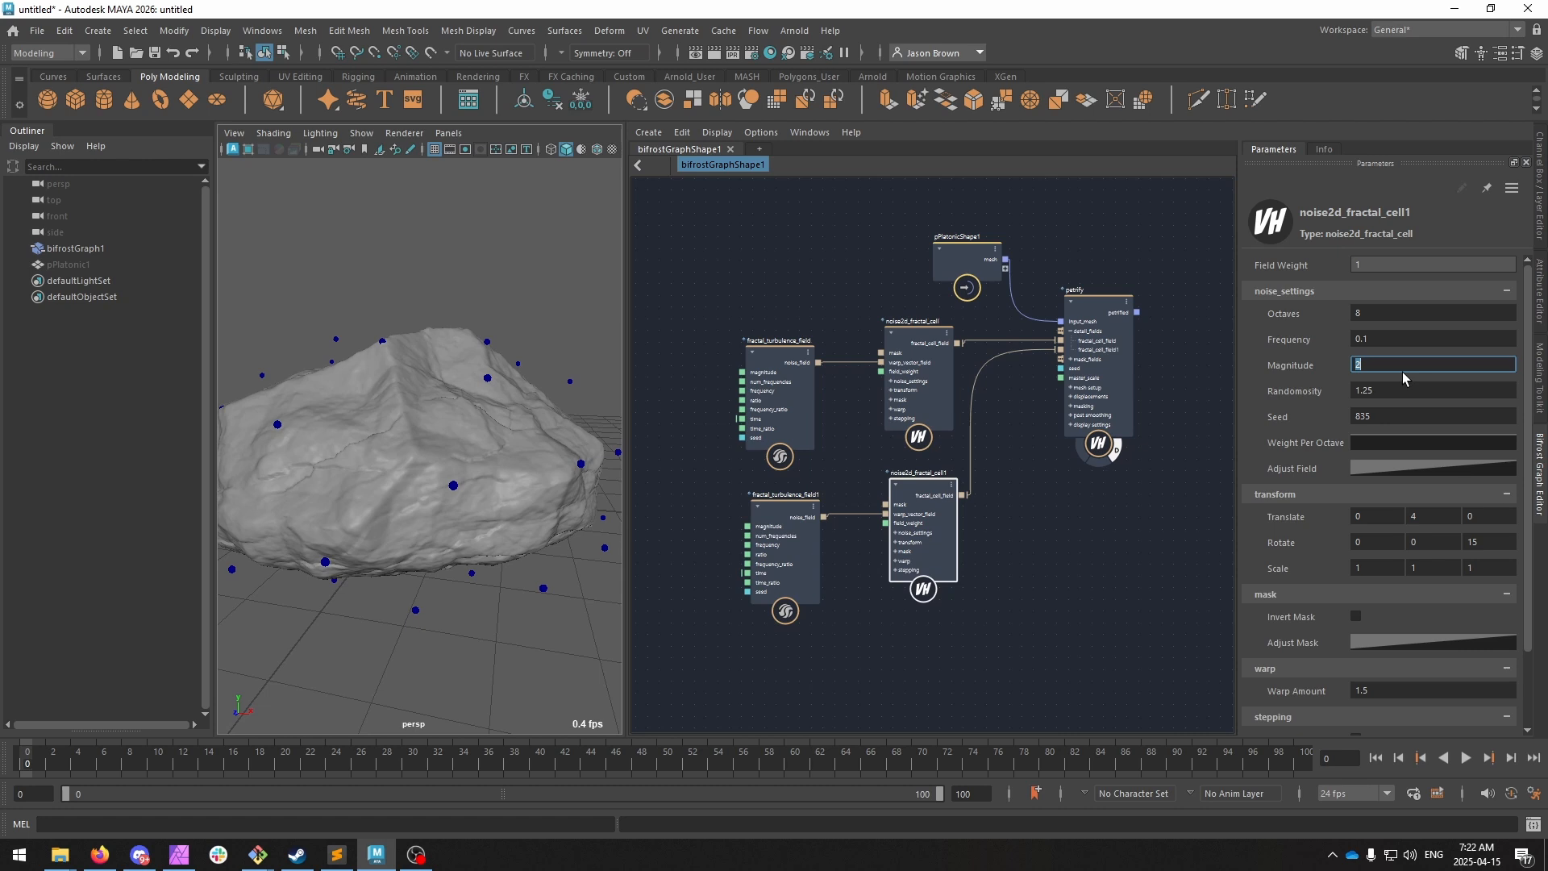
{"action": "key", "text": "Return"}
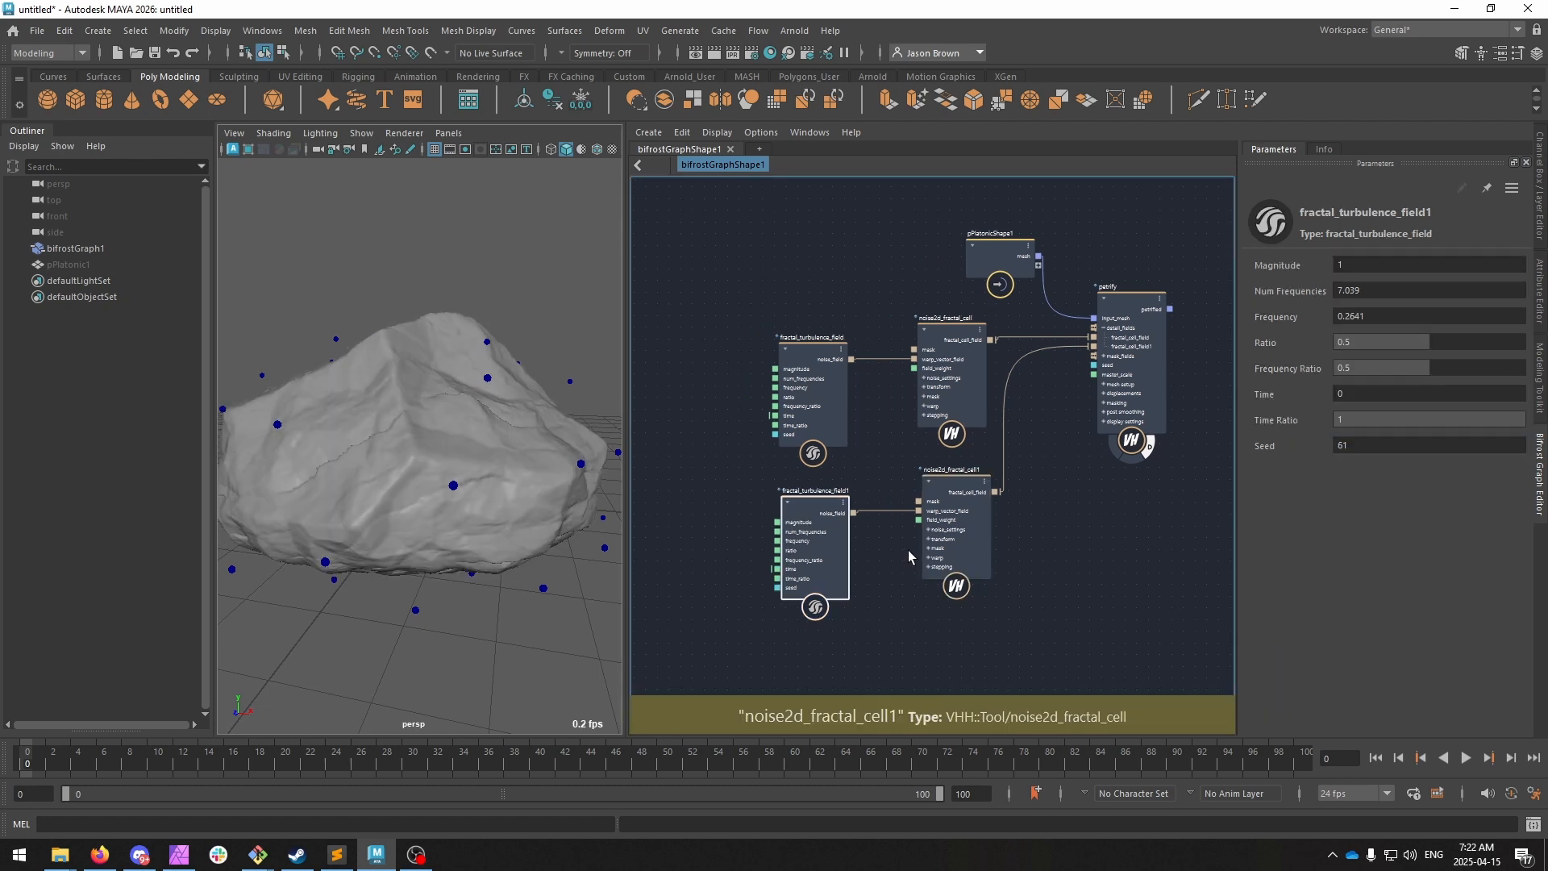
{"action": "left_click", "coordinate": [940, 515]}
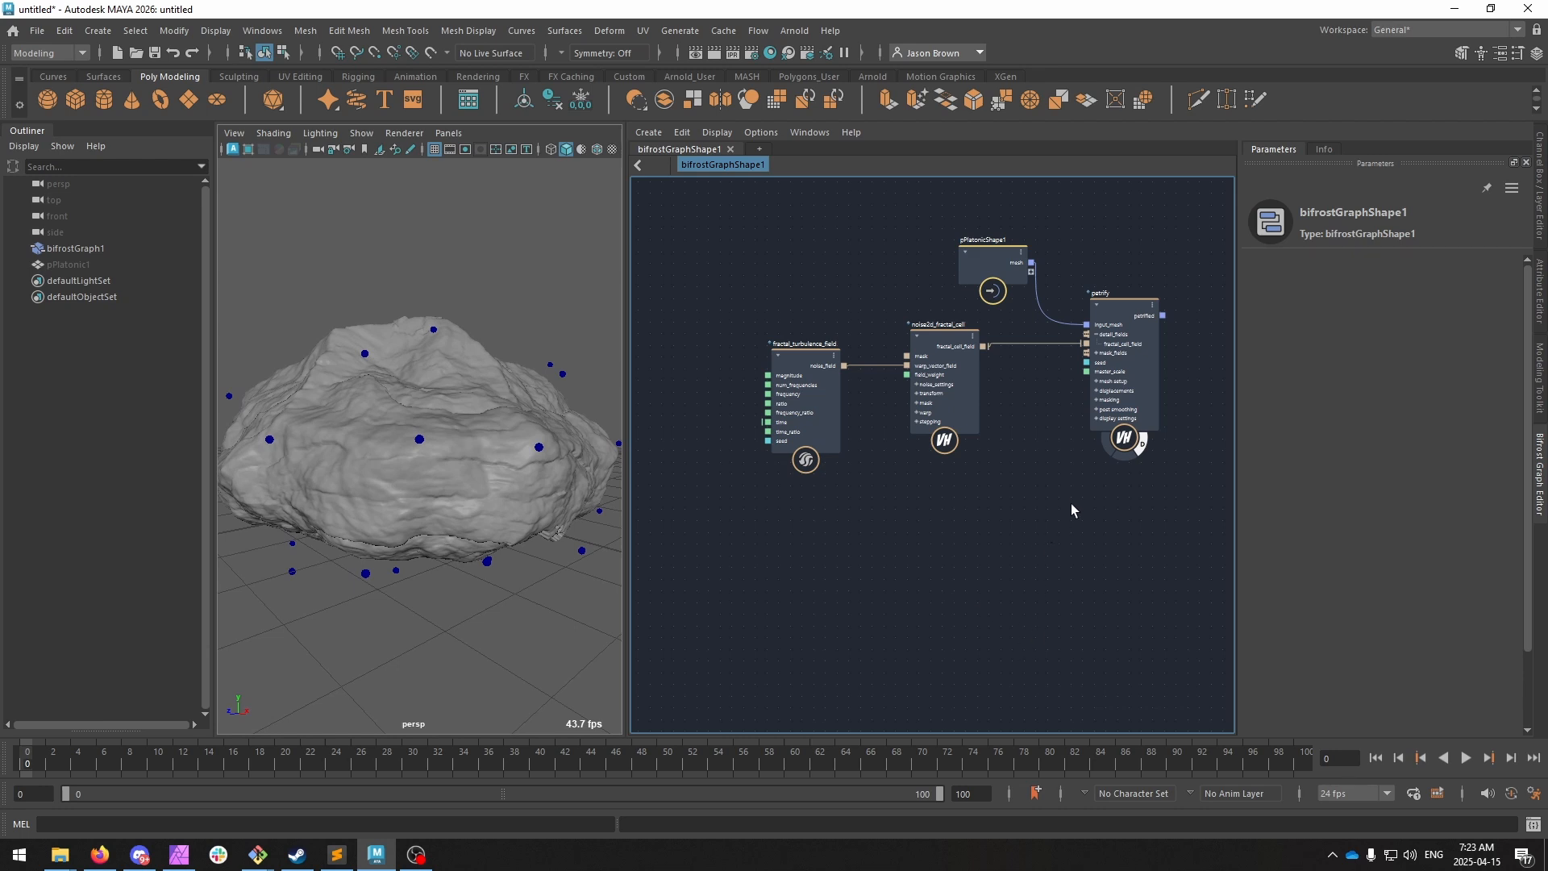
On petrify, hide the secondary feature points and enable Use Voronoi Mask with a Voronoi Strength of about 0.33.
{"action": "left_click", "coordinate": [1127, 396]}
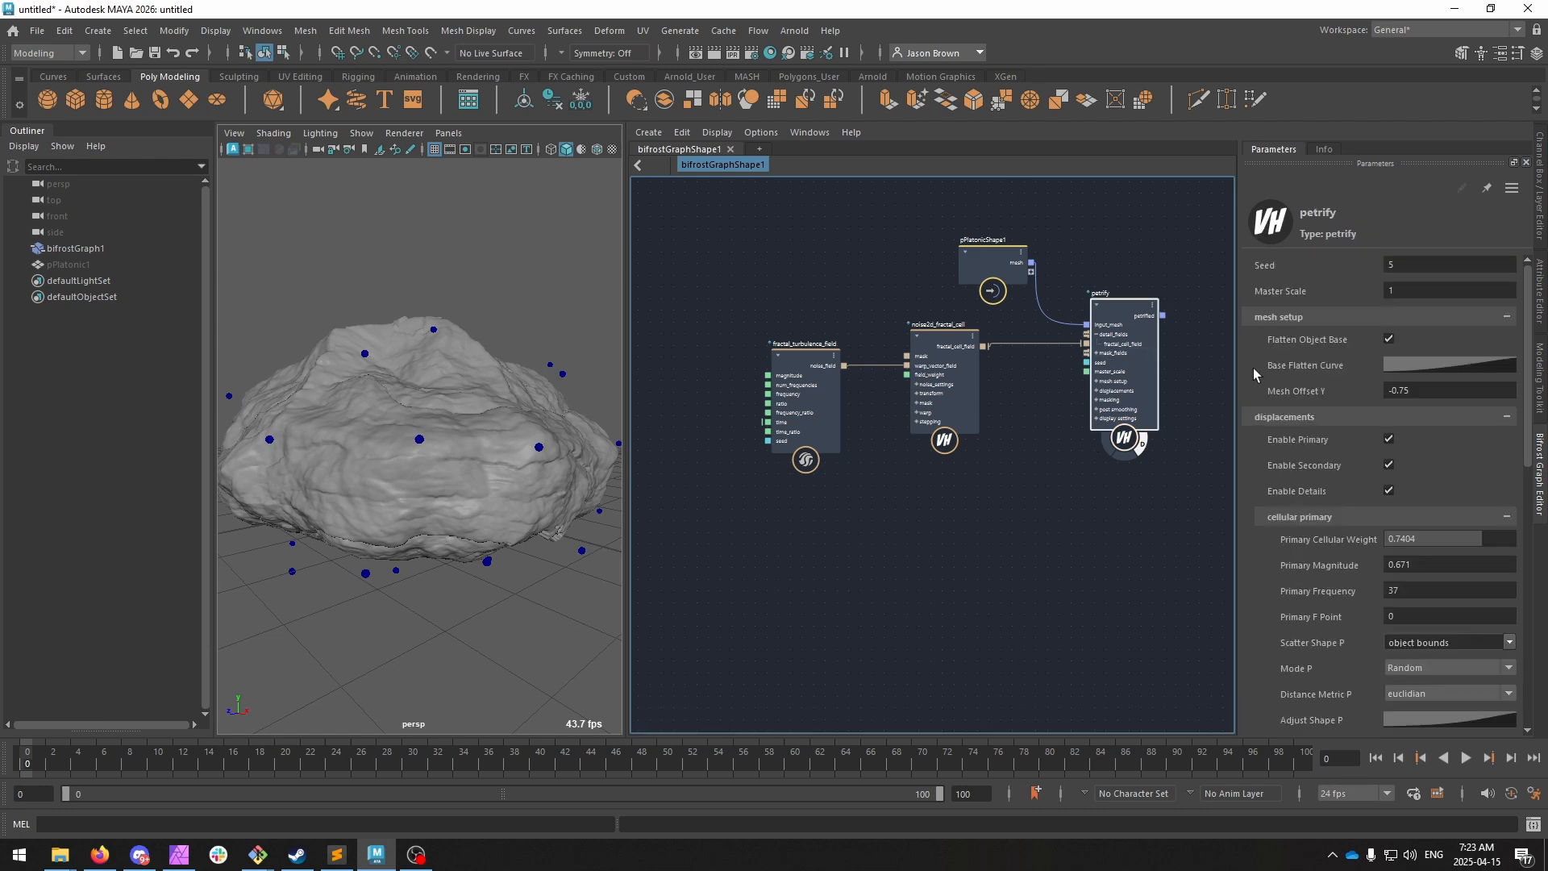
{"action": "left_click", "coordinate": [1327, 519]}
{"action": "left_click", "coordinate": [1300, 417]}
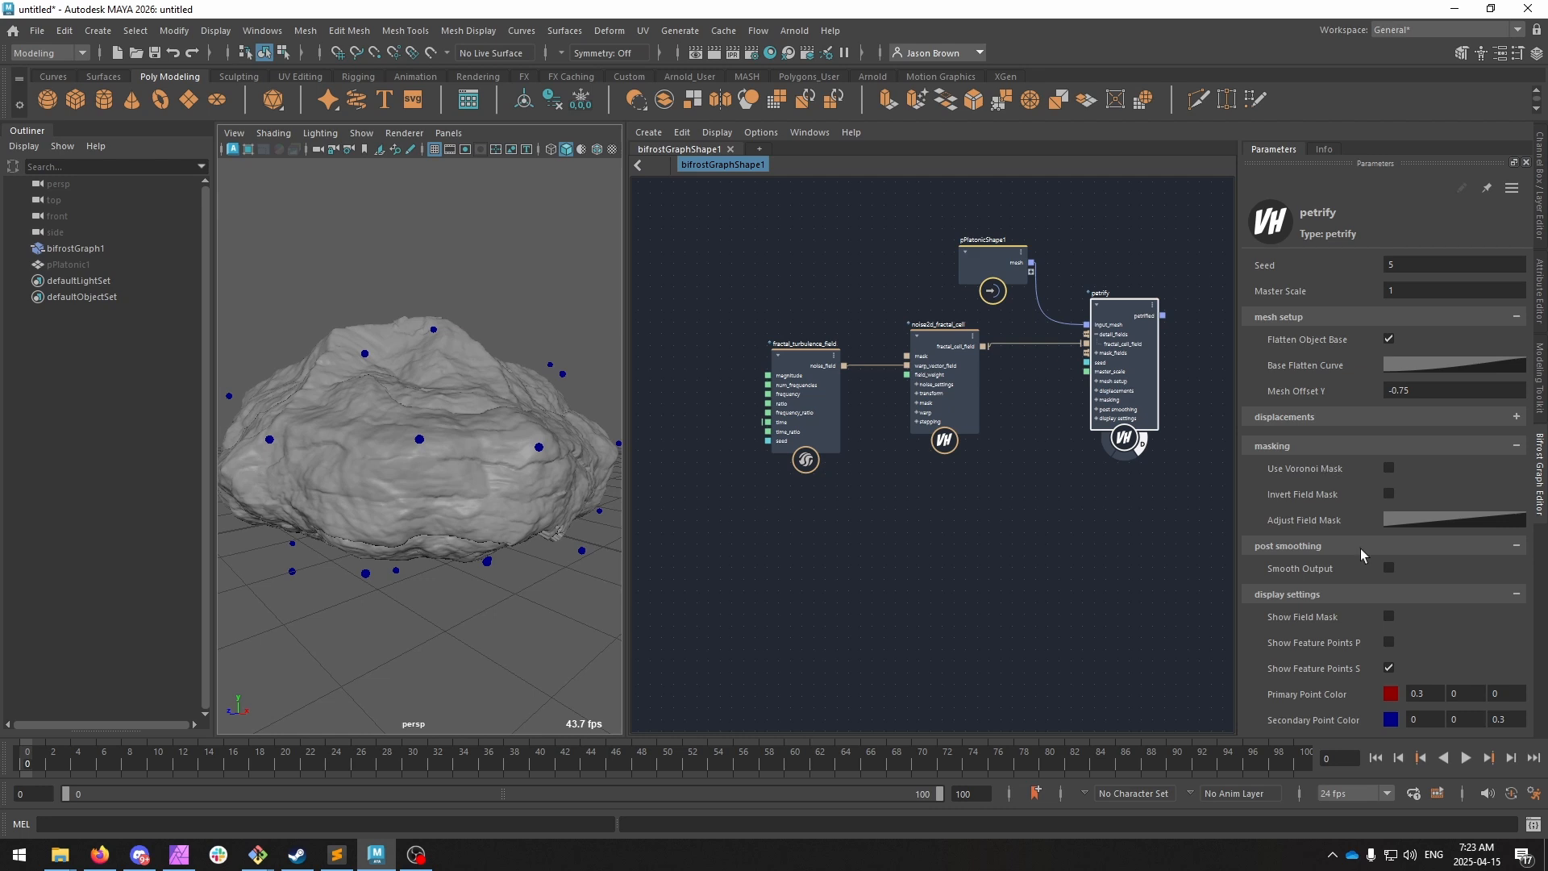
{"action": "left_click", "coordinate": [1389, 669]}
{"action": "left_click", "coordinate": [1389, 469]}
{"action": "left_click_drag", "start_coordinate": [1443, 493], "coordinate": [1288, 484]}
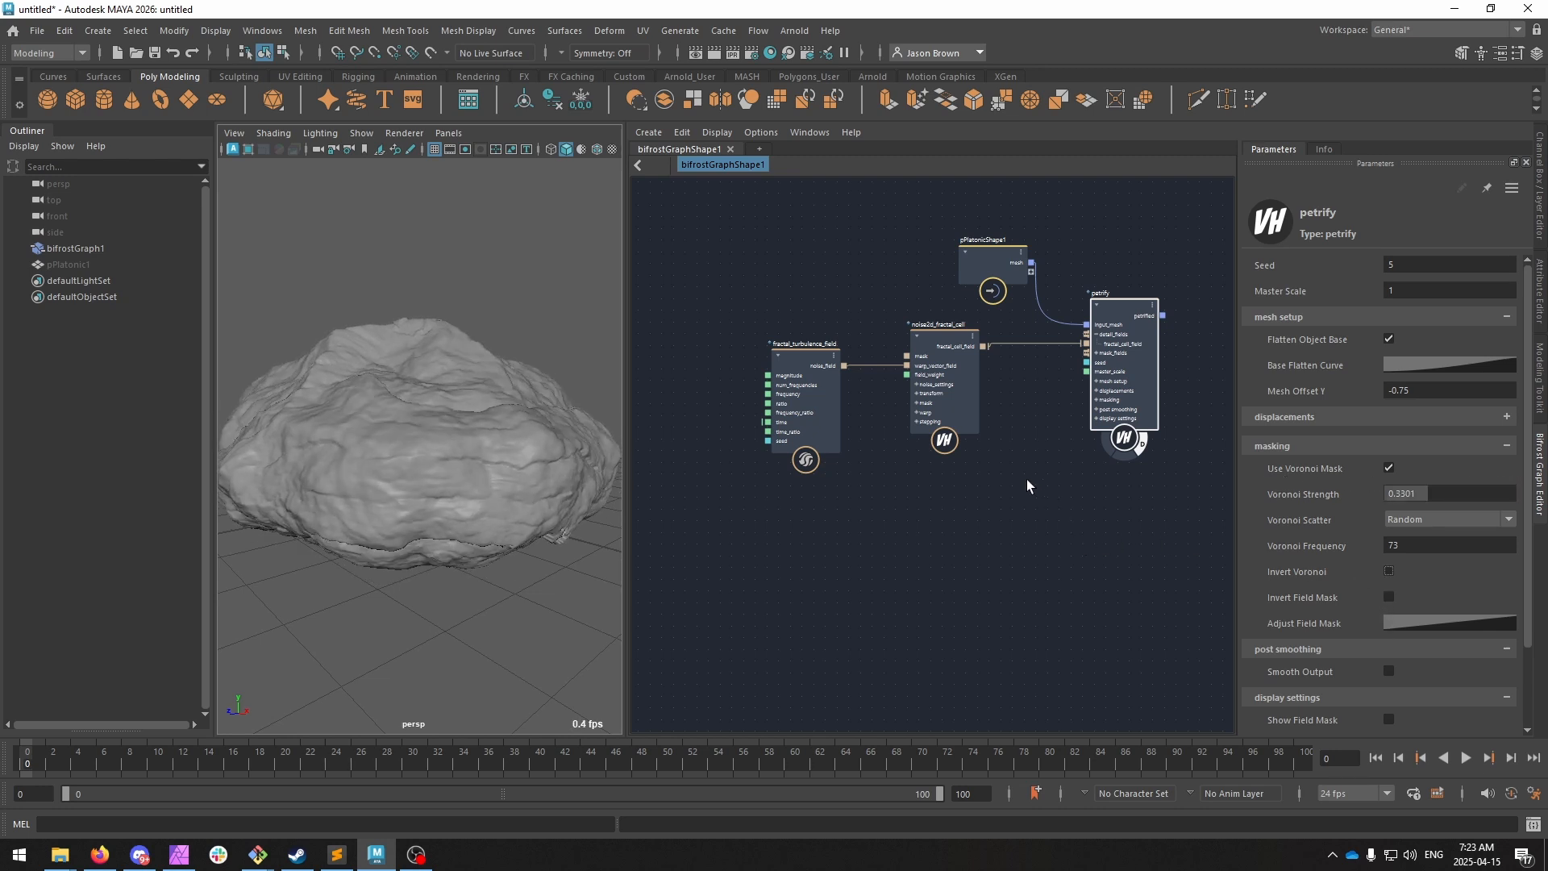
Add a fractal_noise_field node from Fields below noise2d_fractal_cell and connect its noise_field output to petrify's mask_fields, leaving its magnitude unconnected.
{"action": "key", "text": "Tab"}
{"action": "type", "text": "fnf"}
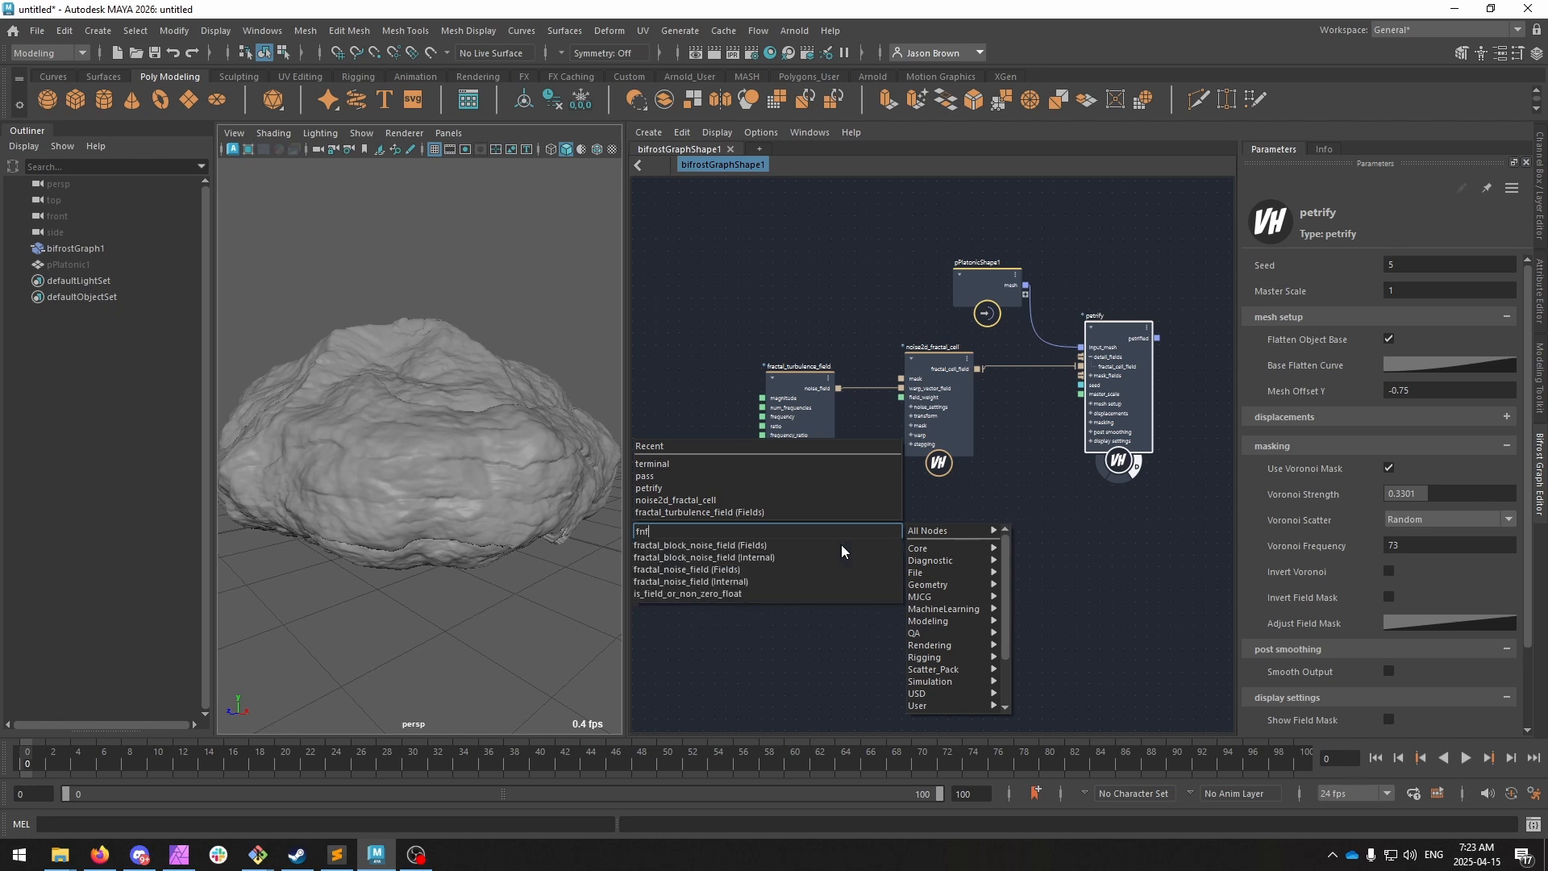
{"action": "key", "text": "Down"}
{"action": "key", "text": "Down"}
{"action": "key", "text": "Down"}
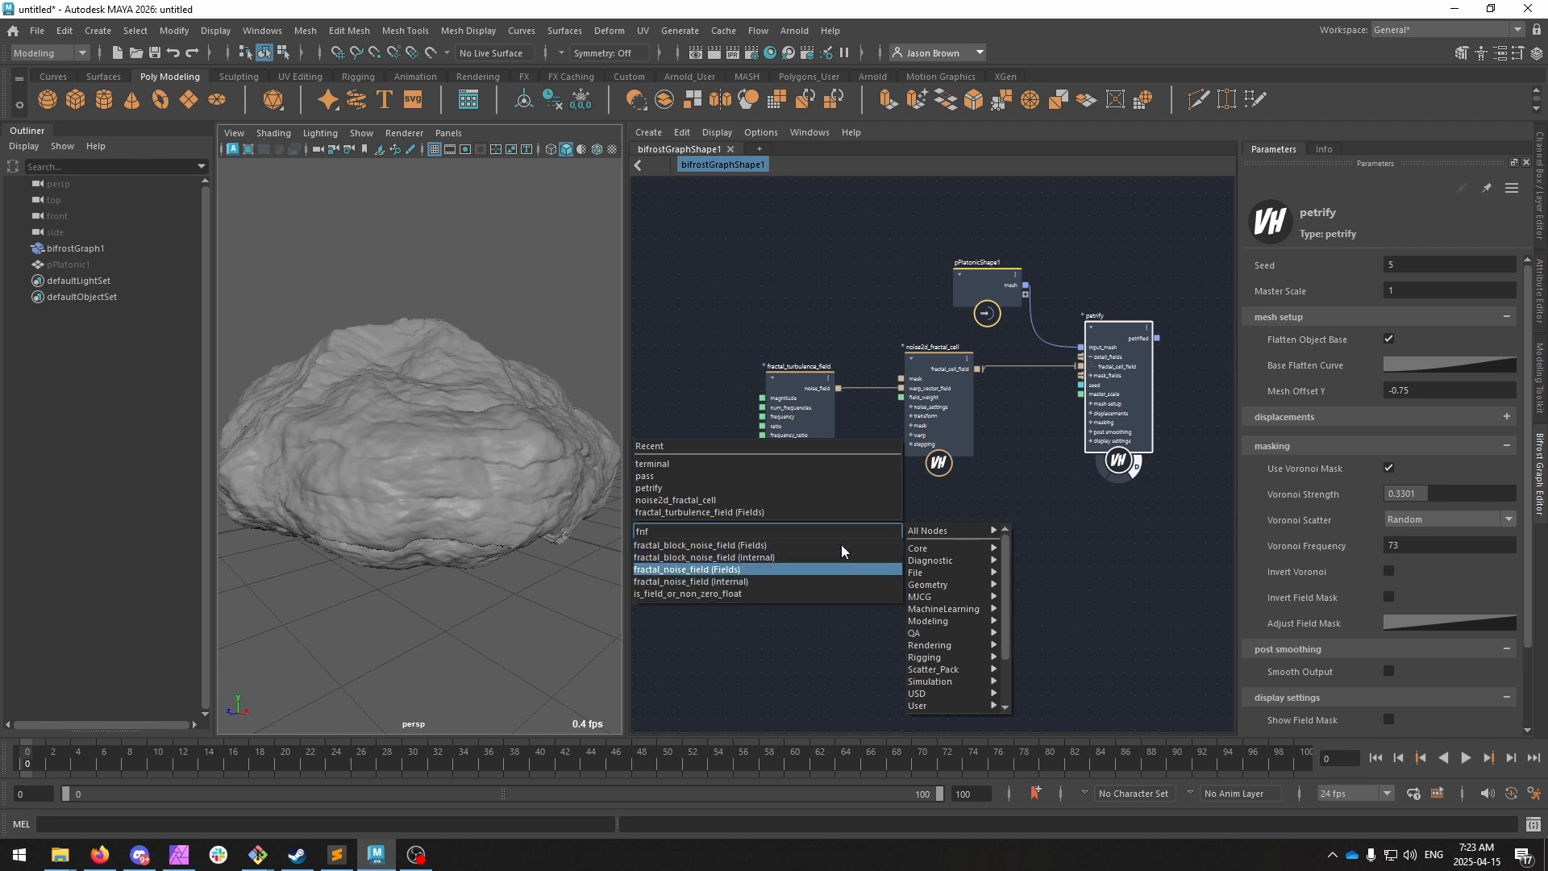
{"action": "key", "text": "Return"}
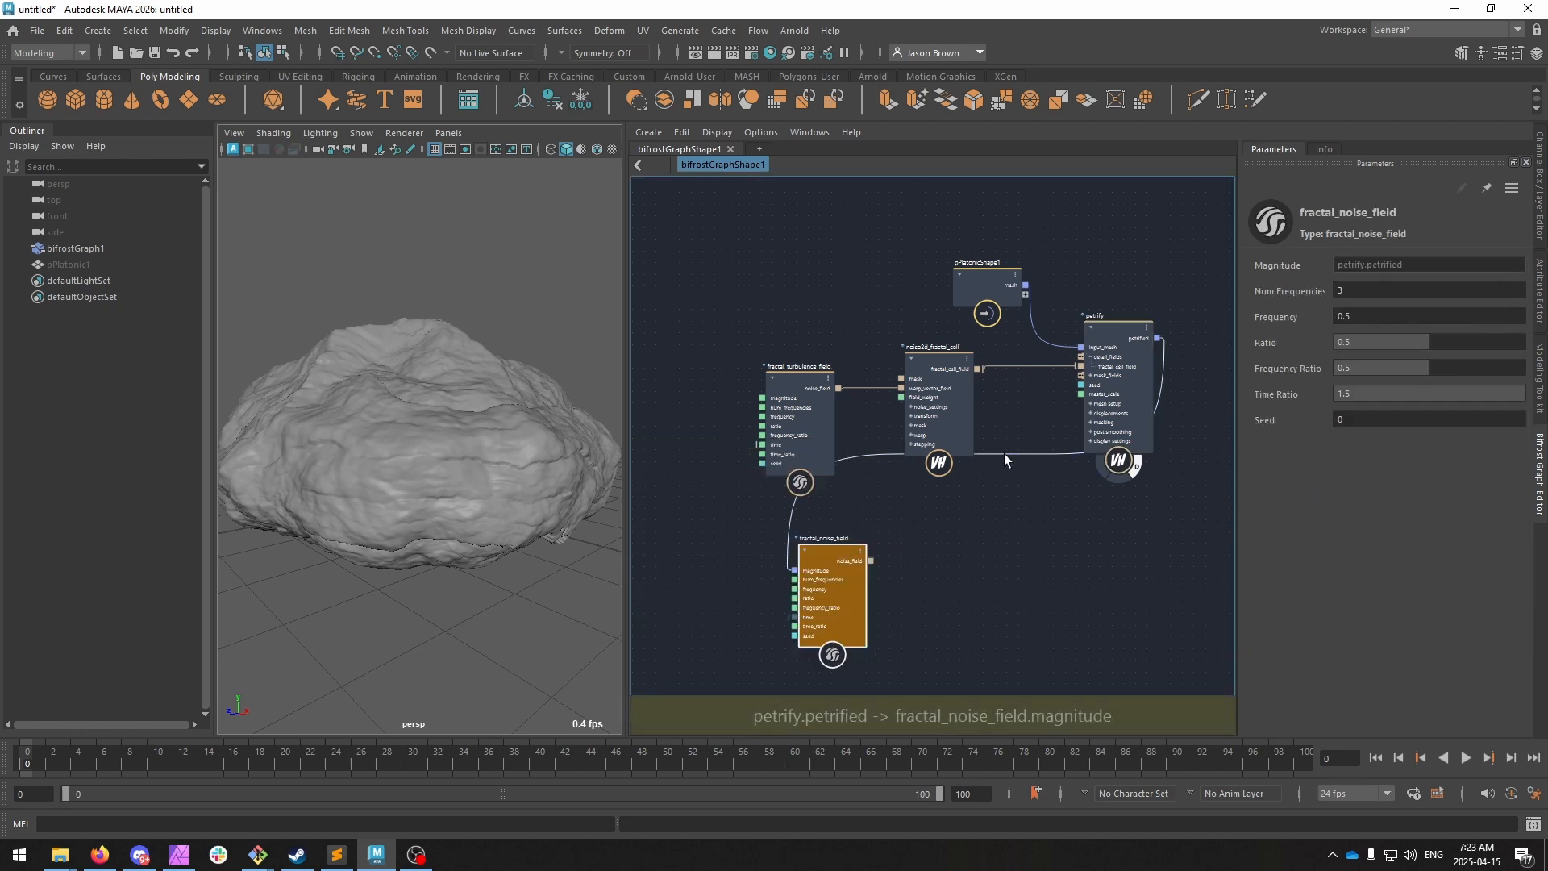
{"action": "left_click_drag", "start_coordinate": [1004, 453], "coordinate": [1015, 534]}
{"action": "left_click_drag", "start_coordinate": [845, 586], "coordinate": [1087, 380]}
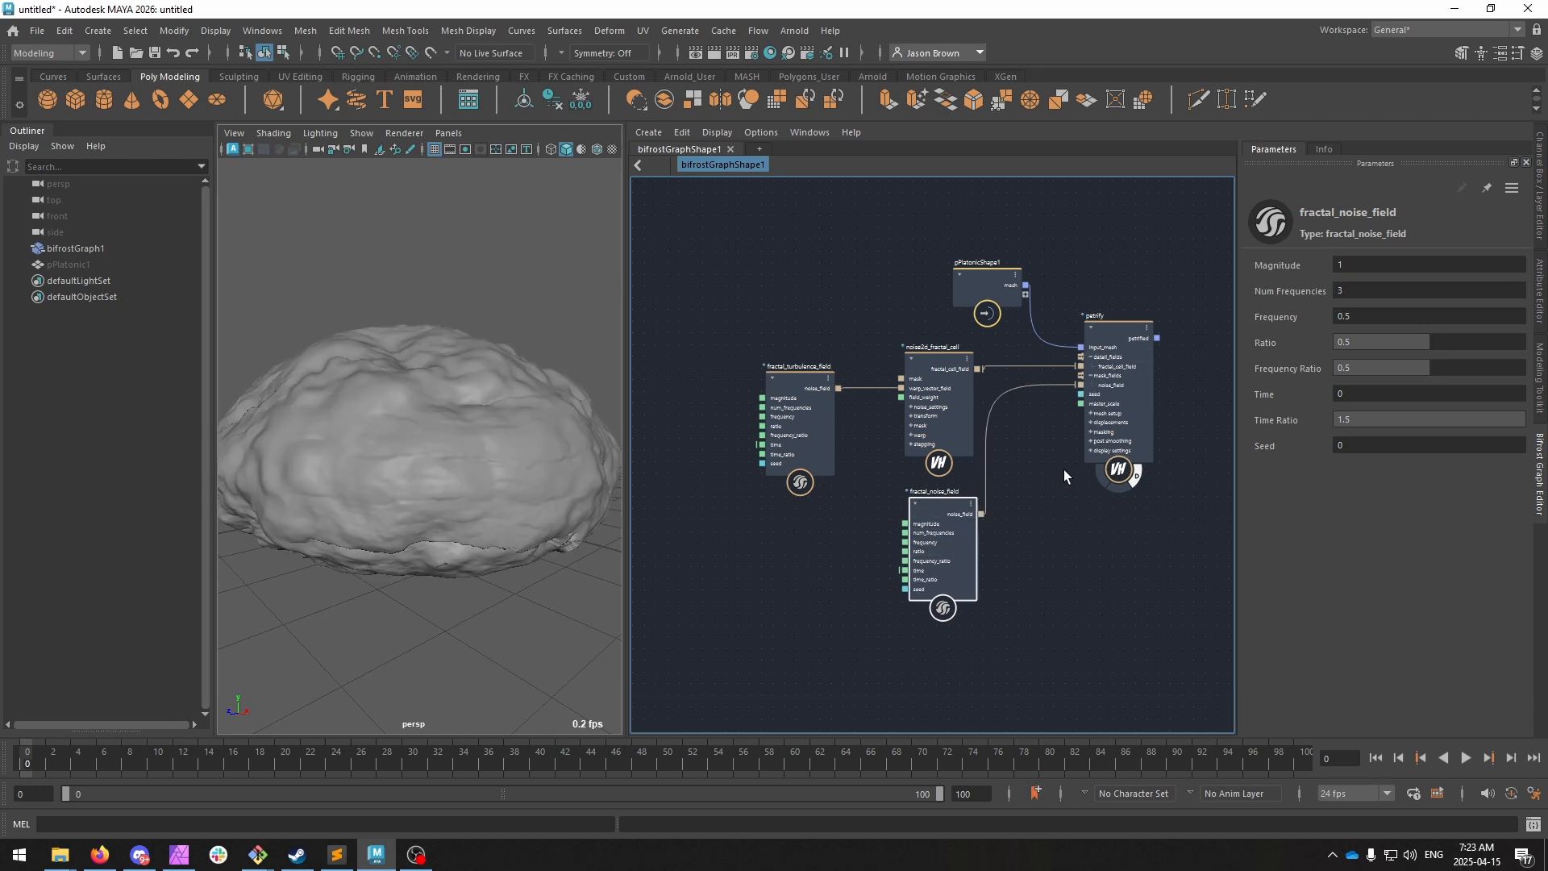
Turn on Show Field Mask in petrify's display settings.
{"action": "left_click", "coordinate": [1141, 385]}
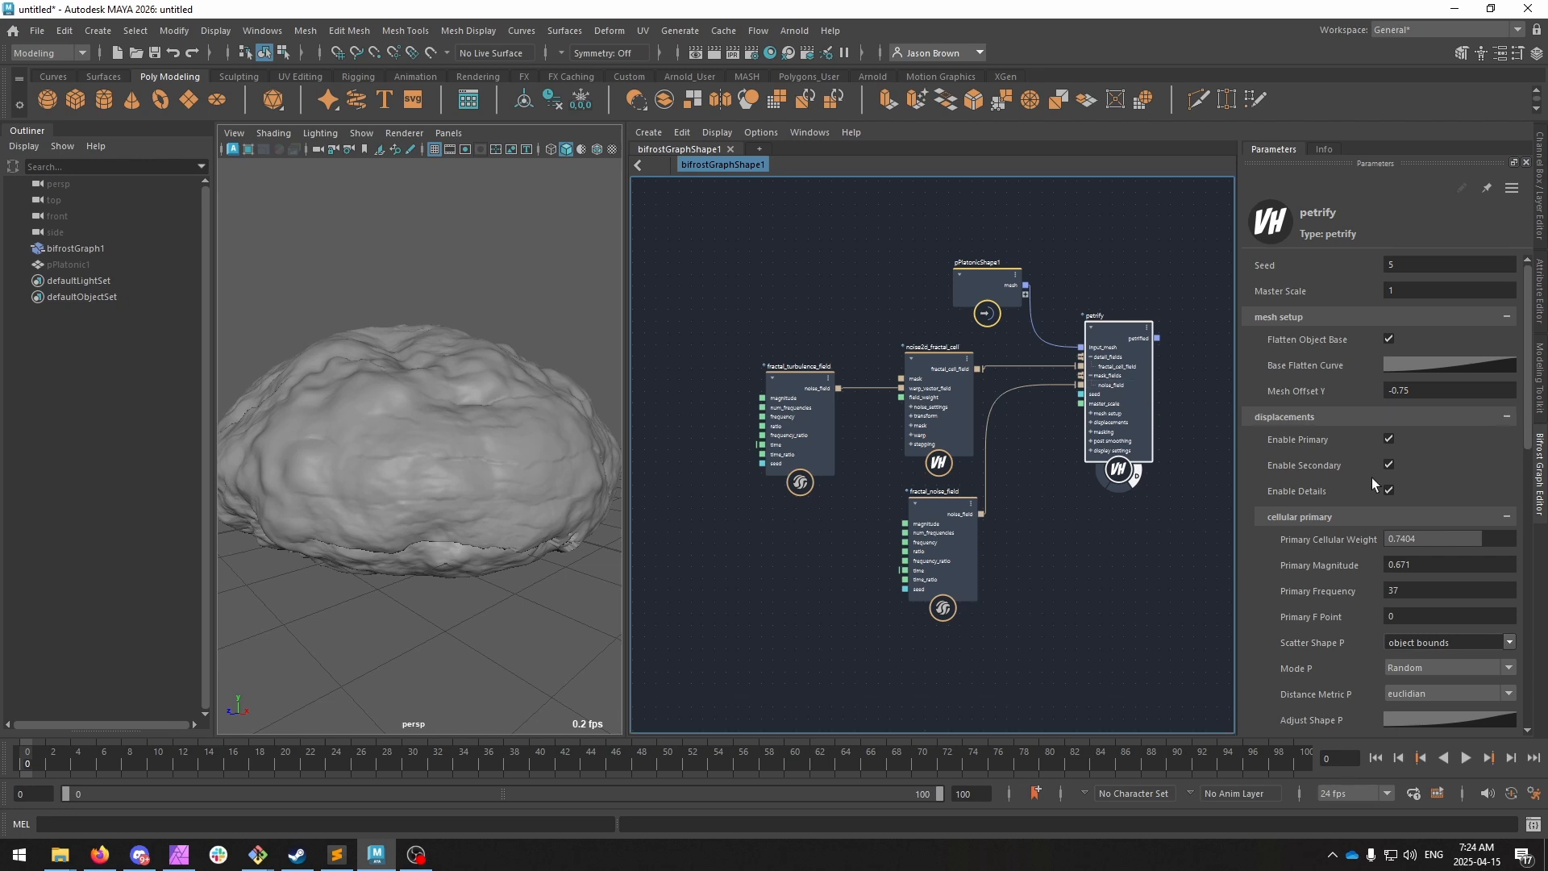
{"action": "scroll", "coordinate": [1371, 478], "scroll_direction": "down", "scroll_amount": 10}
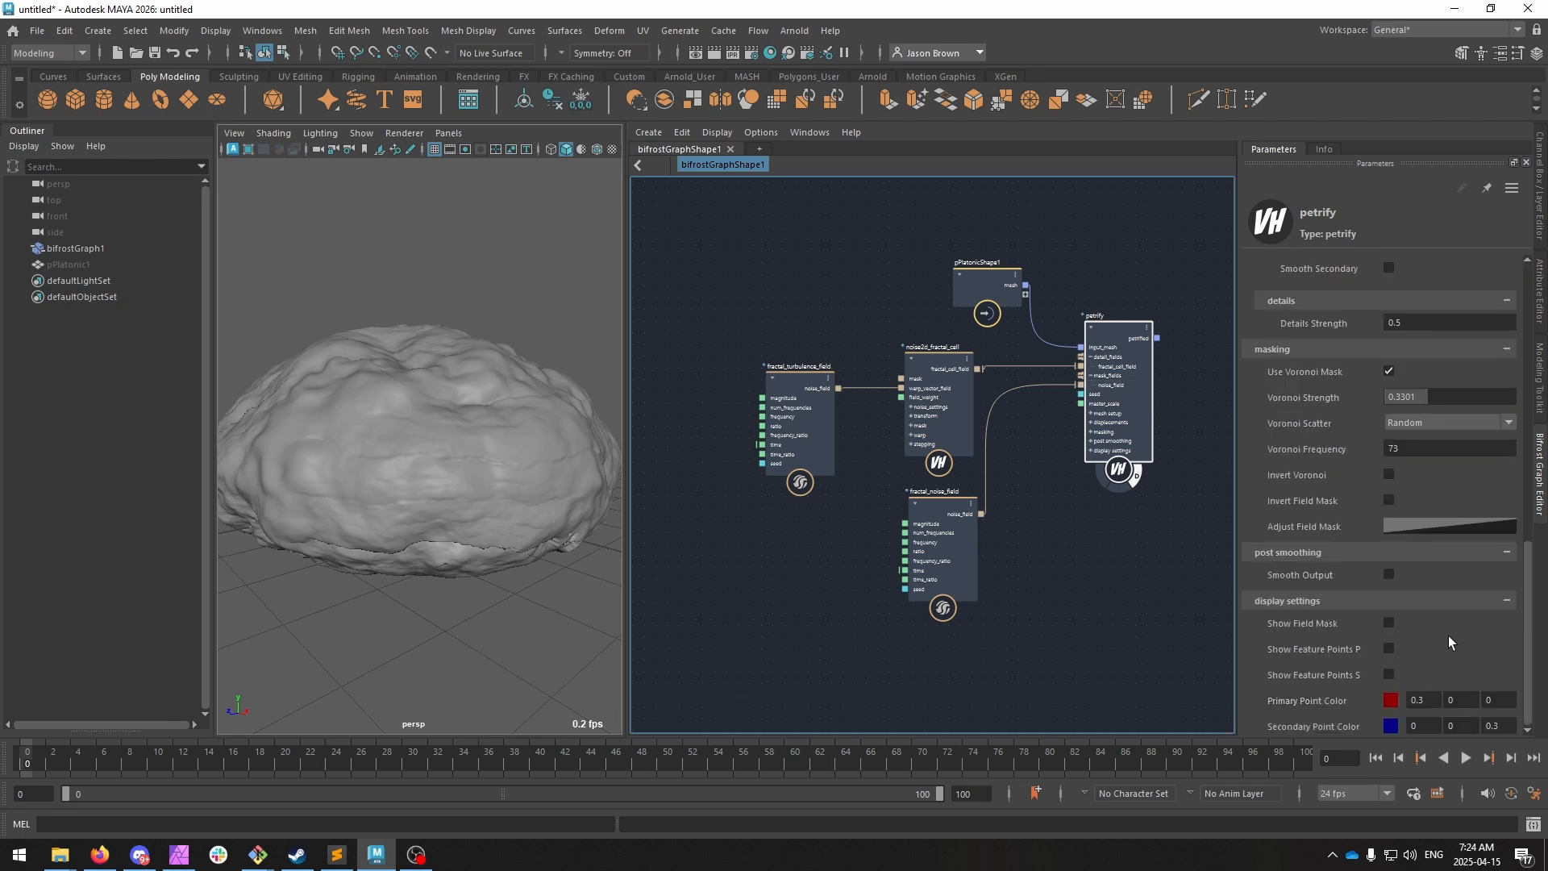
{"action": "left_click", "coordinate": [1388, 625]}
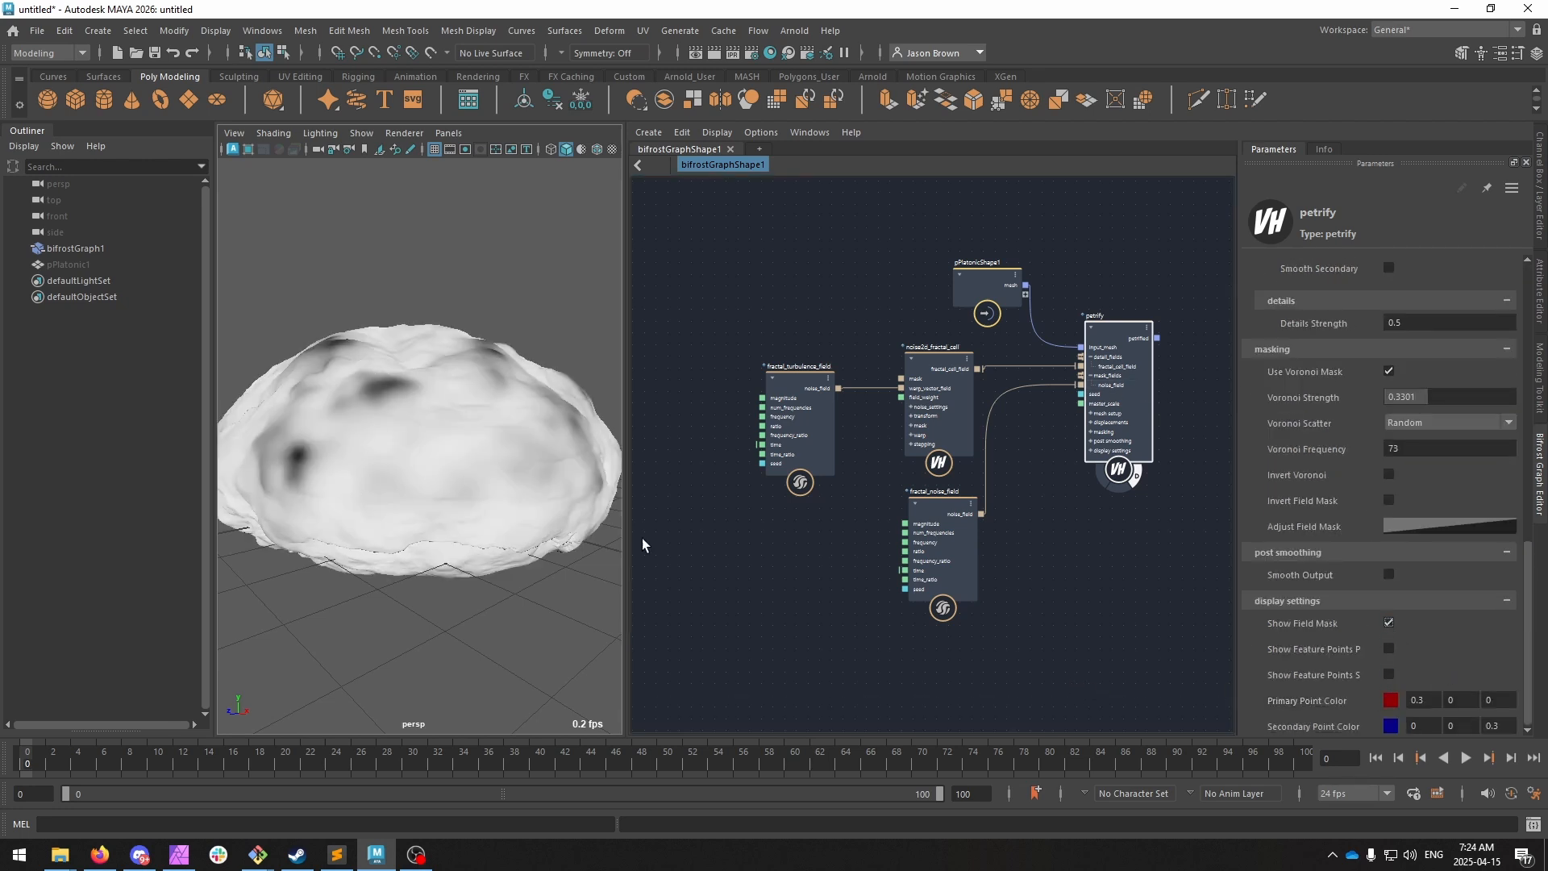
Adjust the fractal_noise_field to a Num Frequencies of about 3.736 and a Frequency of about 0.5415.
{"action": "left_click", "coordinate": [934, 556]}
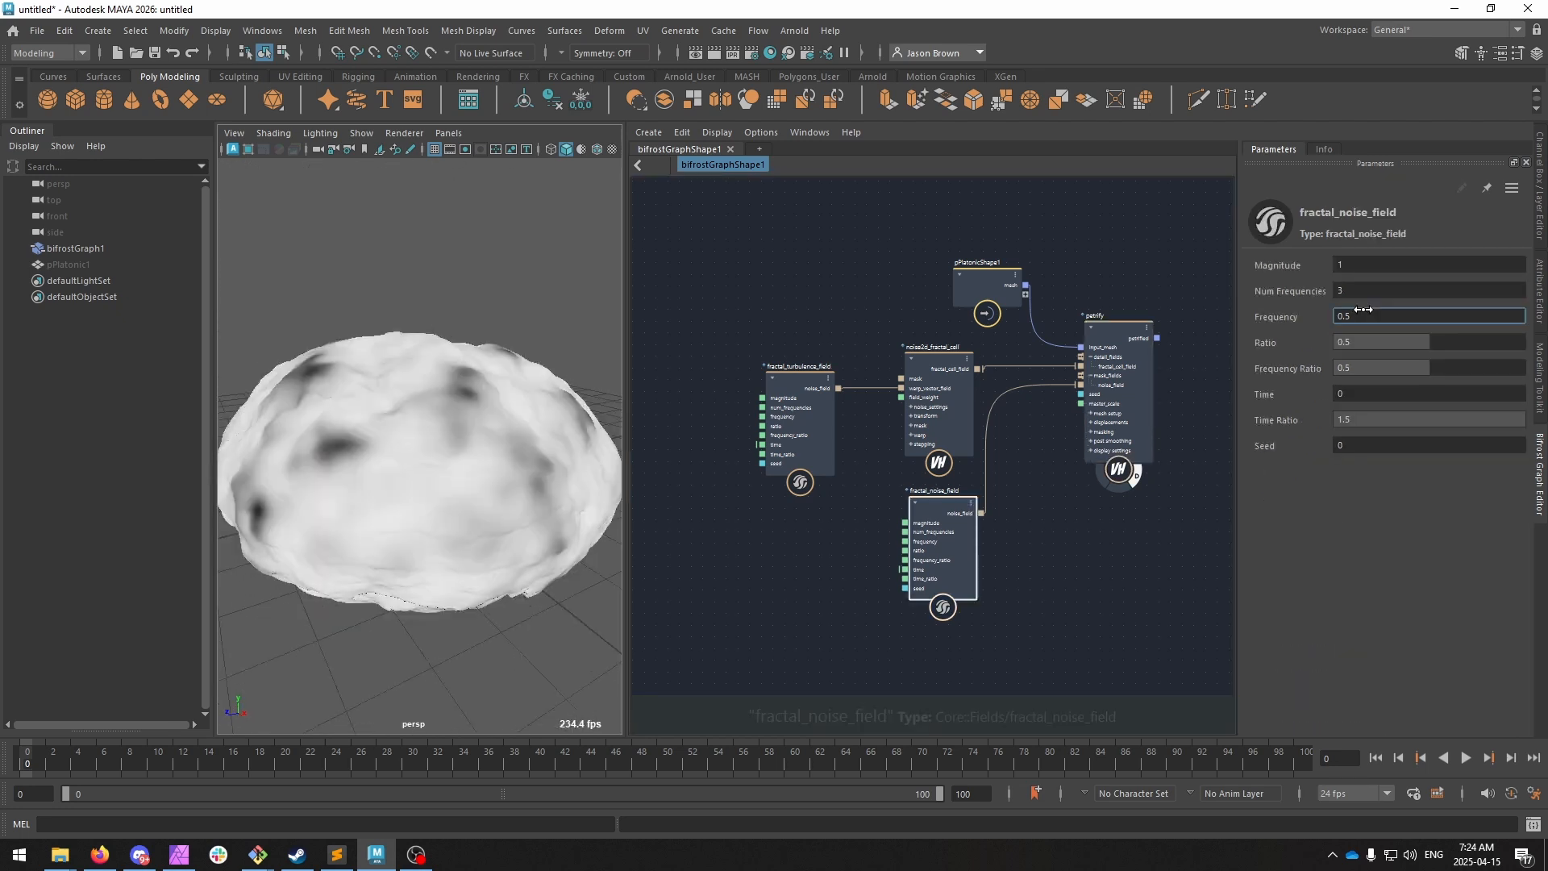
{"action": "mouse_move", "coordinate": [1310, 313]}
{"action": "left_mouse_down"}
{"action": "mouse_move", "coordinate": [1230, 312]}
{"action": "mouse_move", "coordinate": [1354, 290]}
{"action": "mouse_move", "coordinate": [1320, 289]}
{"action": "left_mouse_up"}
{"action": "key", "text": "ctrl+z"}
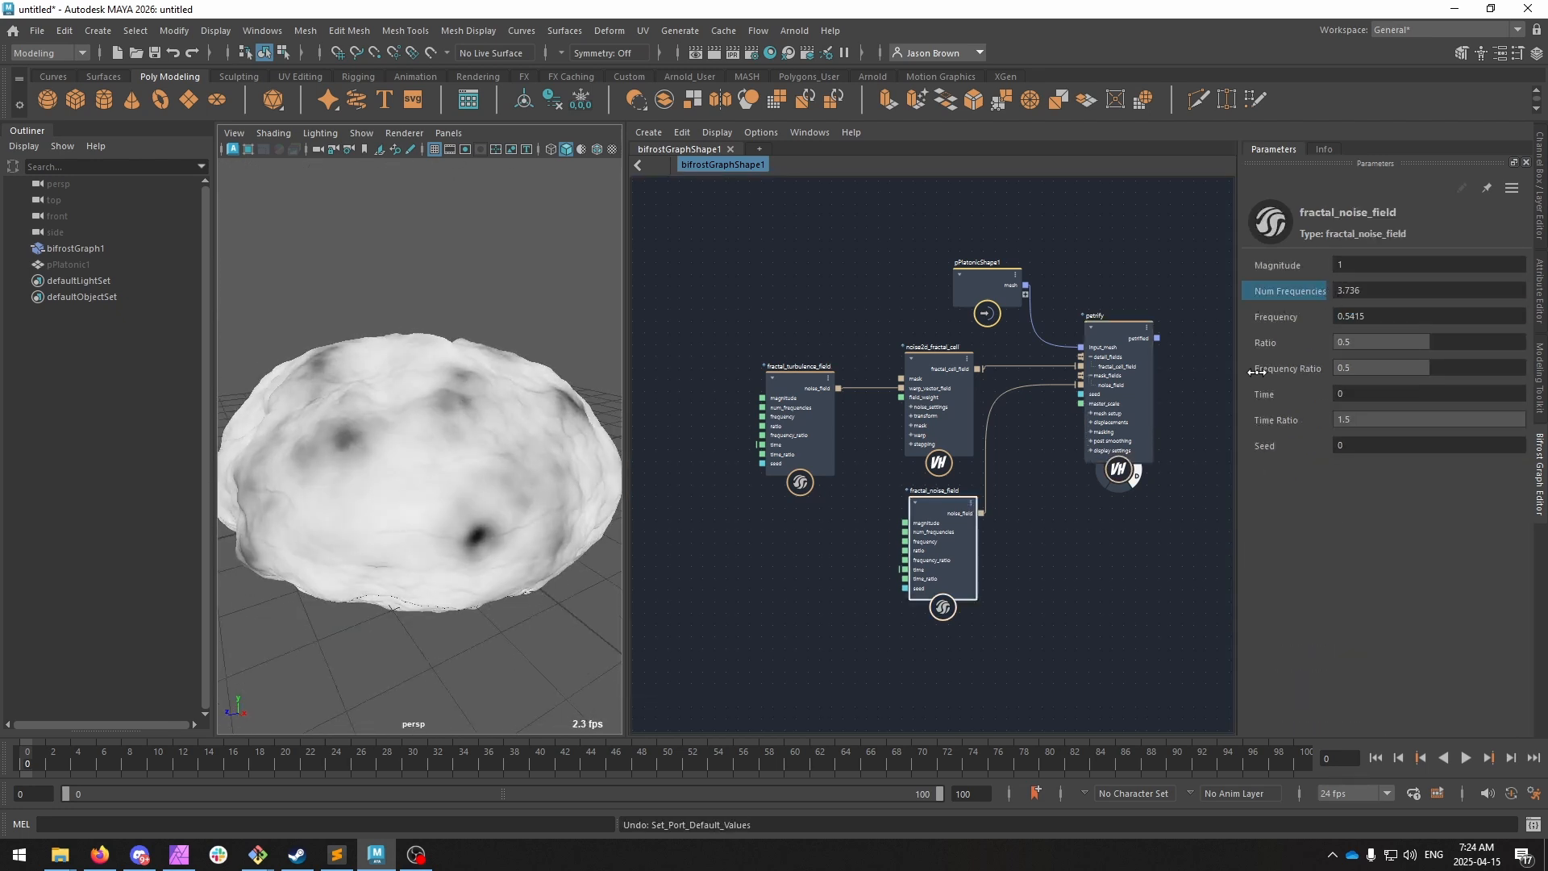
Apply the rising S-curve preset to petrify's Adjust Field Mask curve and shift its start point toward higher positions to strengthen the mask contrast.
{"action": "left_click", "coordinate": [1128, 369]}
{"action": "scroll", "coordinate": [1358, 641], "scroll_direction": "down", "scroll_amount": 10}
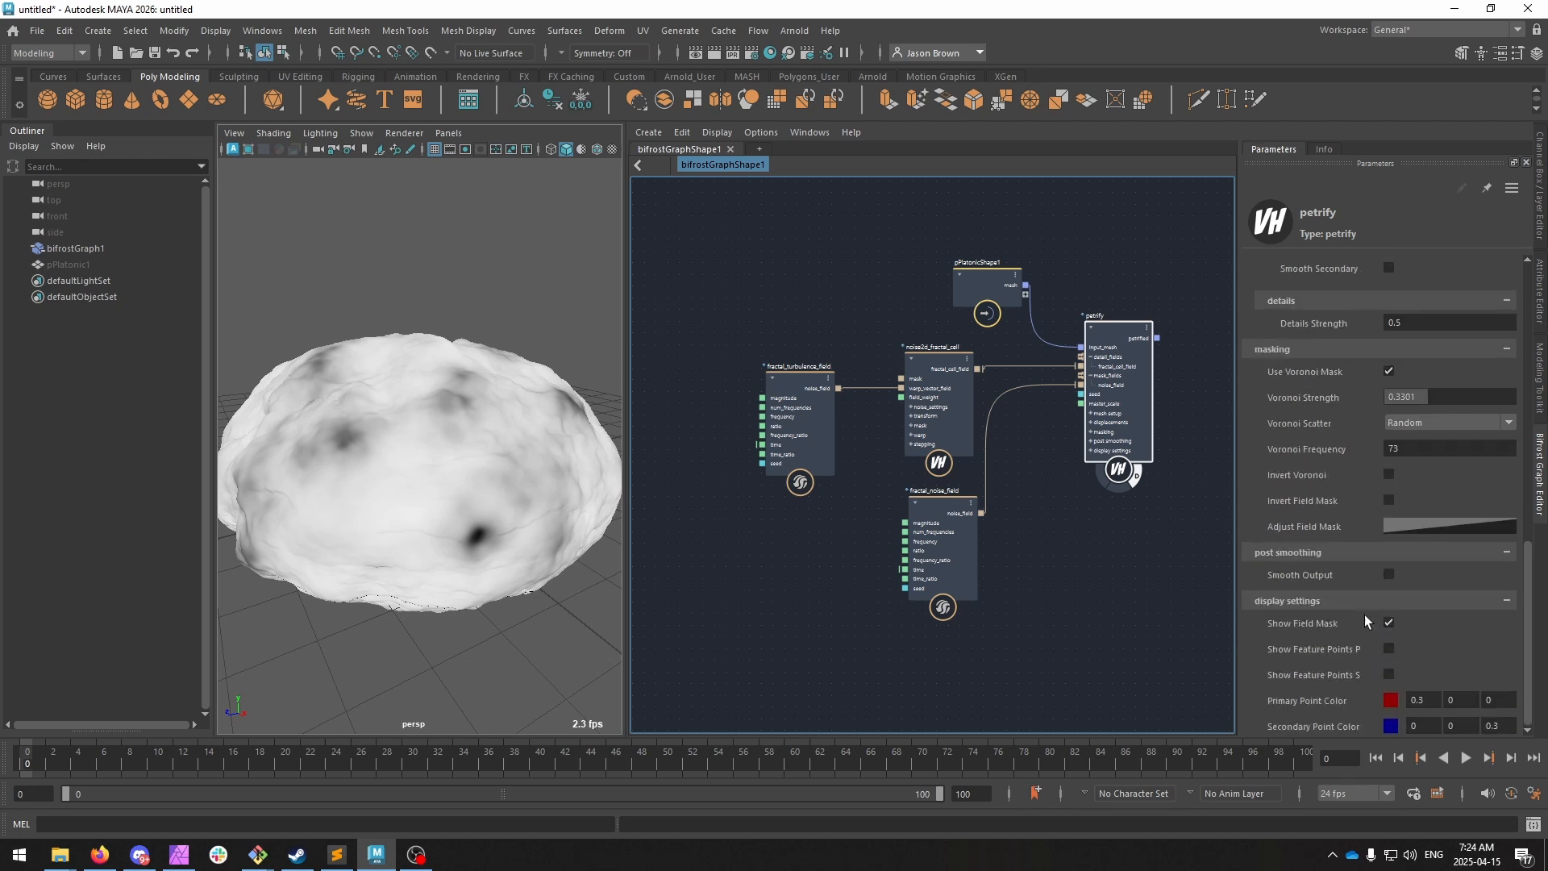
{"action": "left_click", "coordinate": [1426, 529]}
{"action": "right_click", "coordinate": [1435, 153]}
{"action": "mouse_move", "coordinate": [1421, 164]}
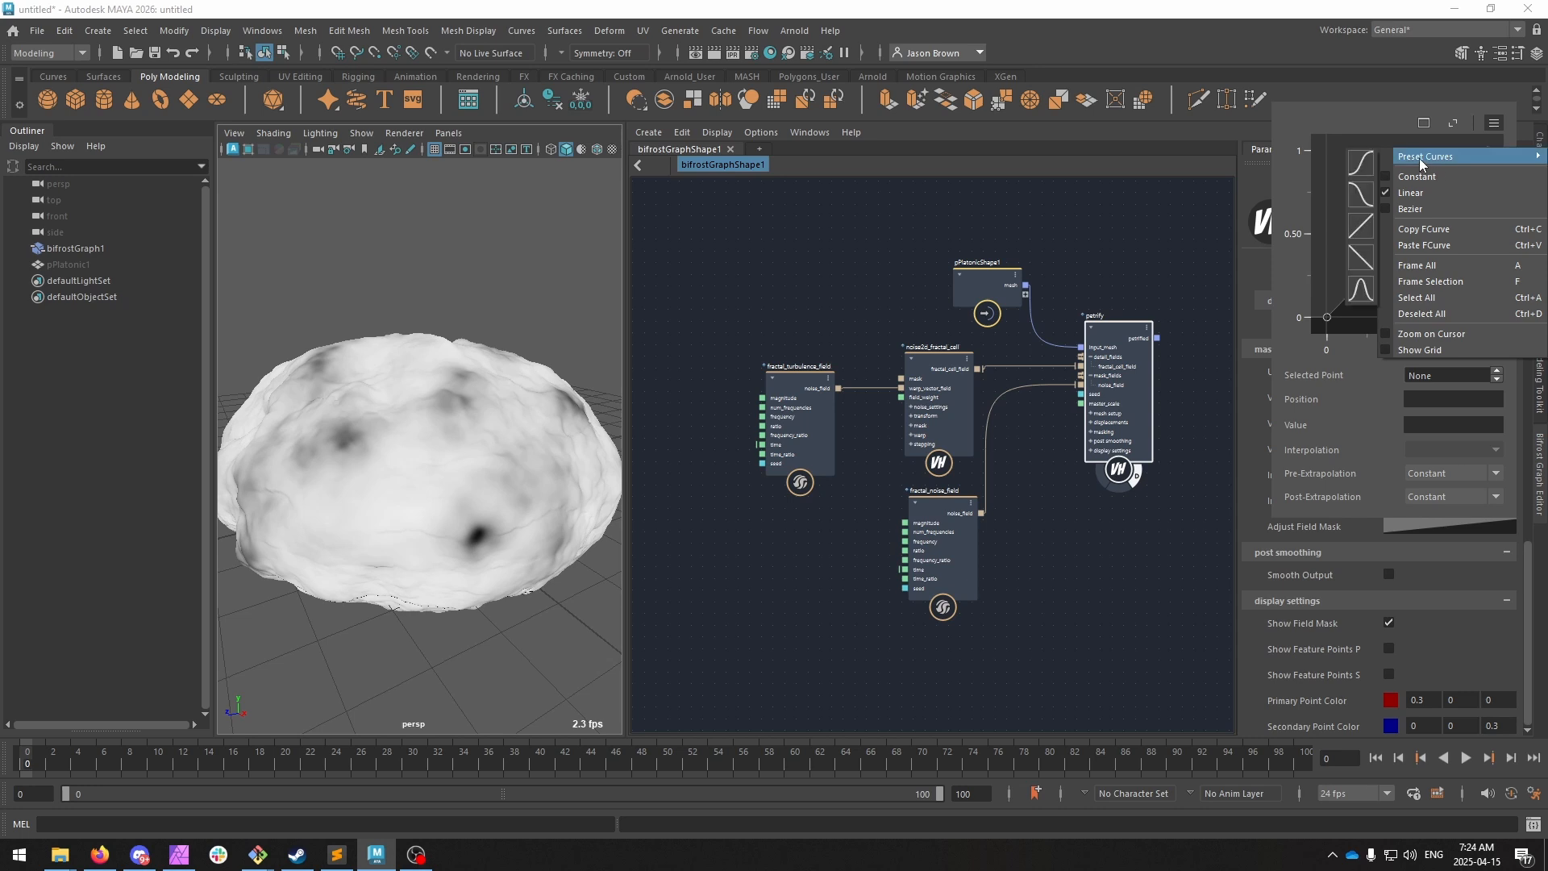
{"action": "left_click", "coordinate": [1362, 164]}
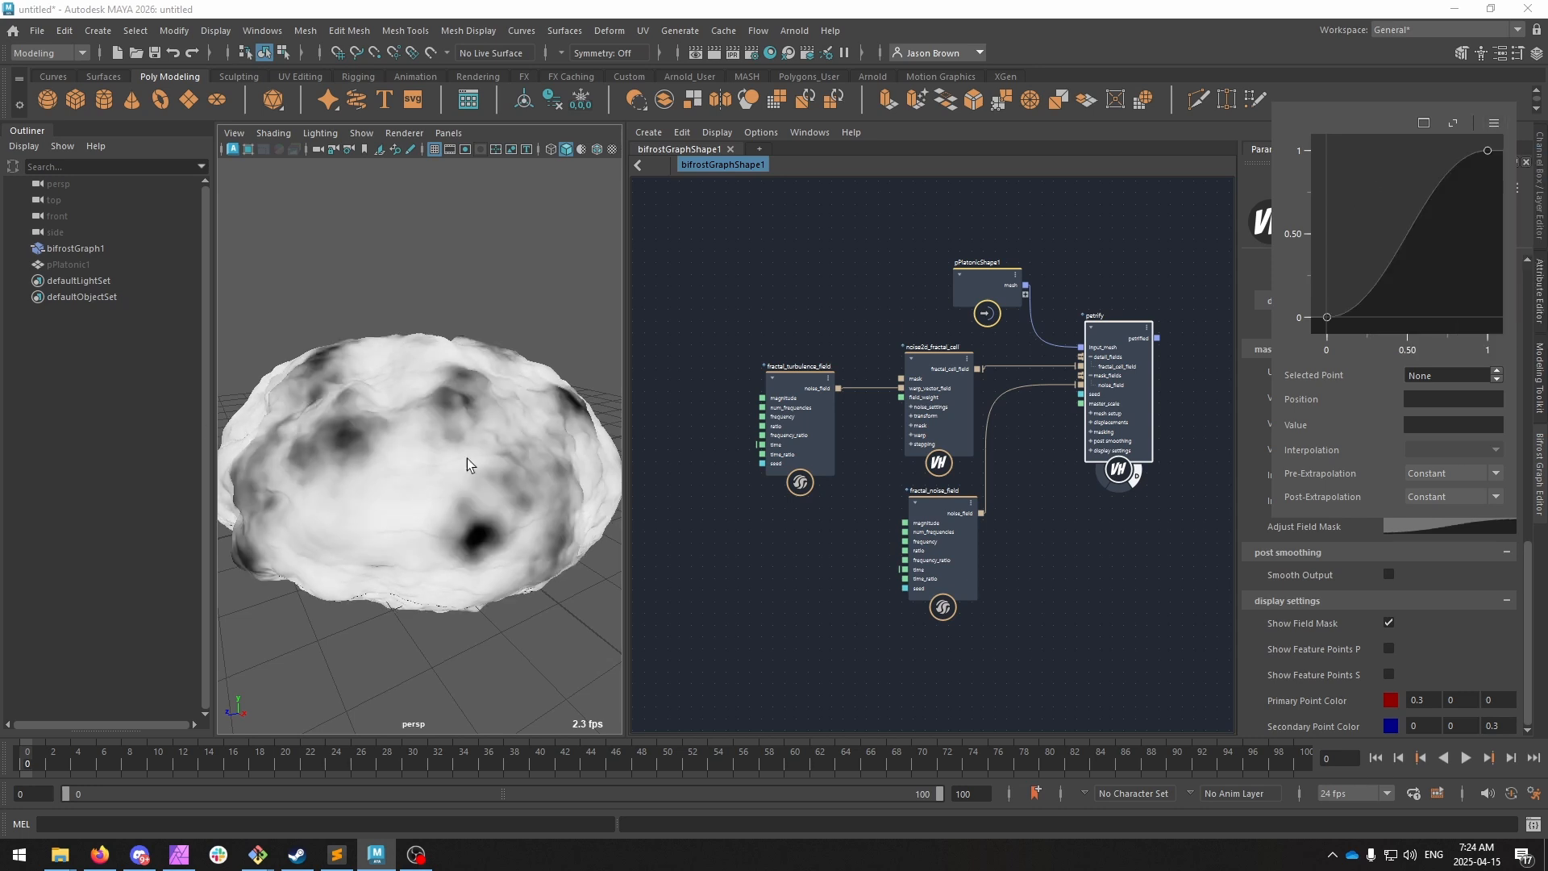
{"action": "left_click_drag", "start_coordinate": [1327, 316], "coordinate": [1382, 318]}
{"action": "left_click_drag", "start_coordinate": [403, 439], "coordinate": [465, 417], "text": "alt"}
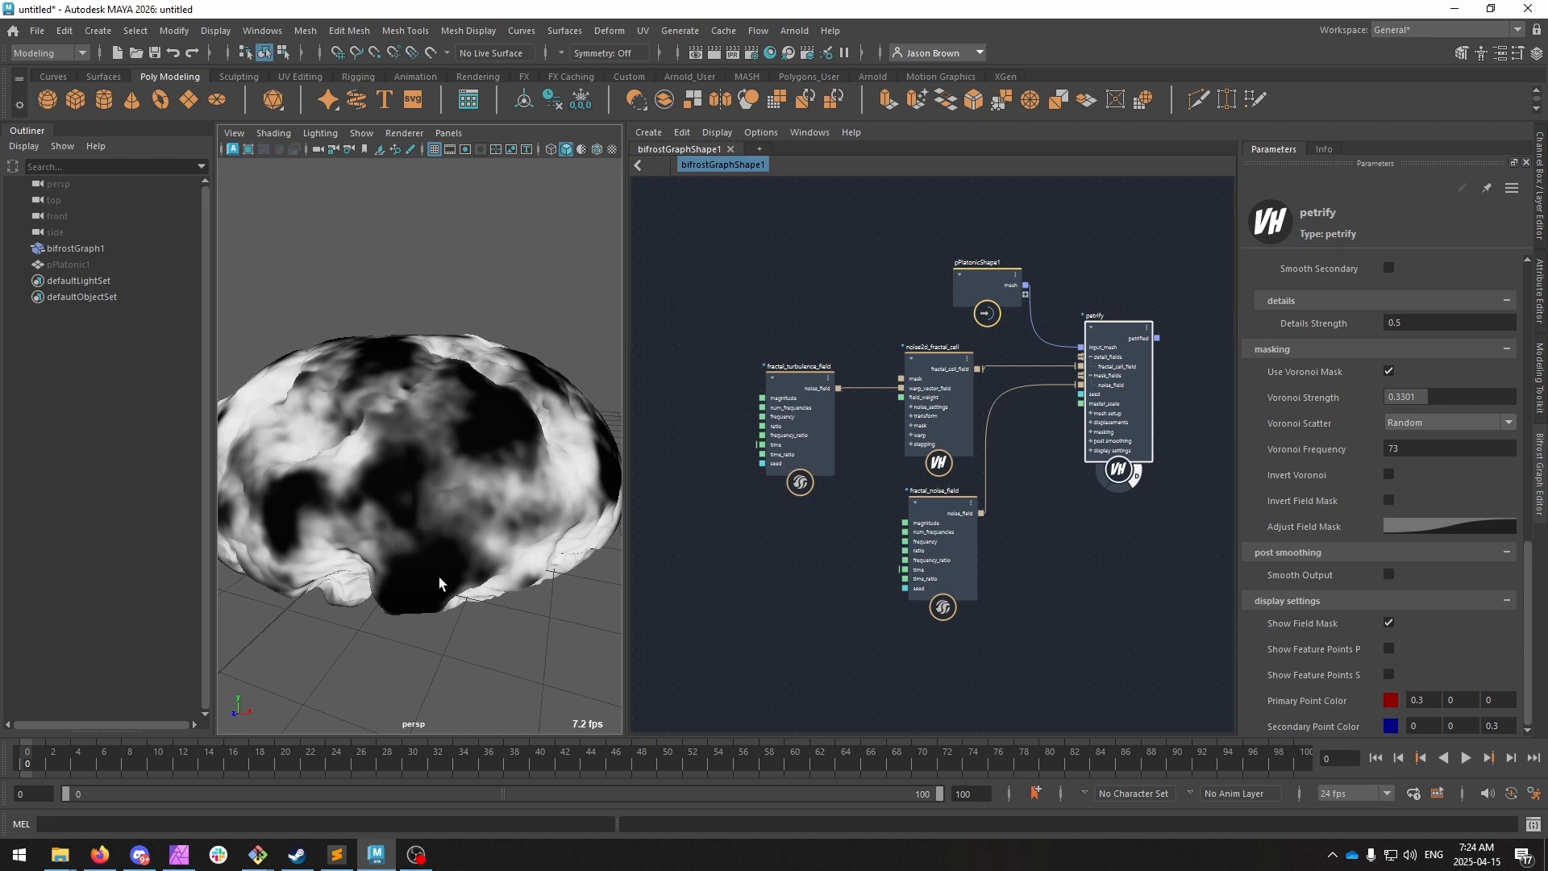
{"action": "left_click_drag", "start_coordinate": [439, 582], "coordinate": [409, 528], "text": "alt"}
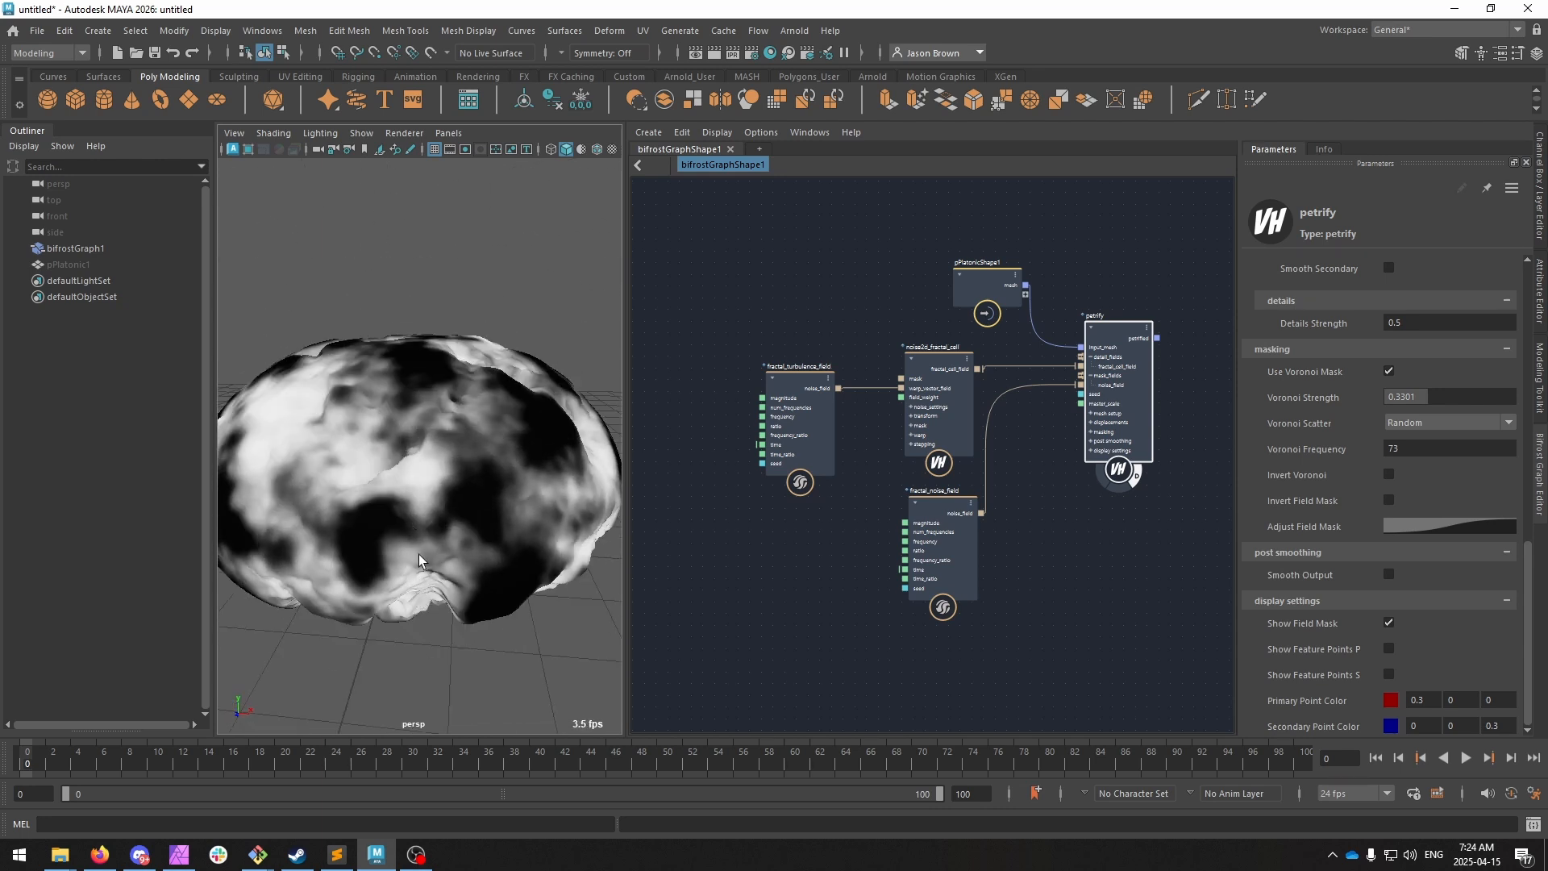
Disconnect the fractal_noise_field from petrify's mask_fields and turn off Show Field Mask.
{"action": "left_click_drag", "start_coordinate": [423, 467], "coordinate": [432, 529], "text": "alt"}
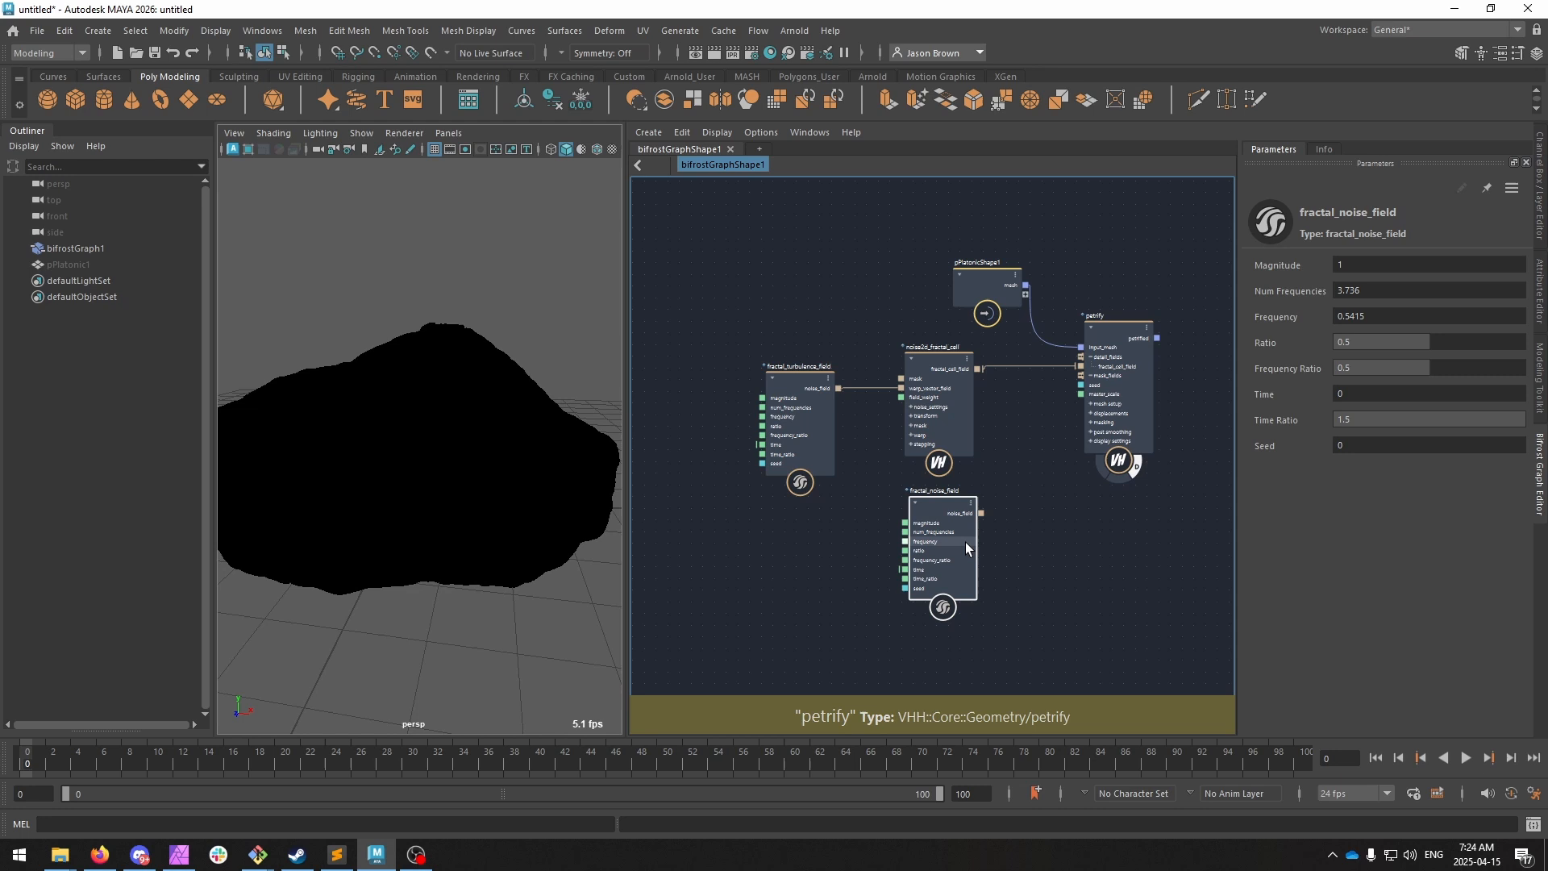
{"action": "left_click", "coordinate": [1121, 391]}
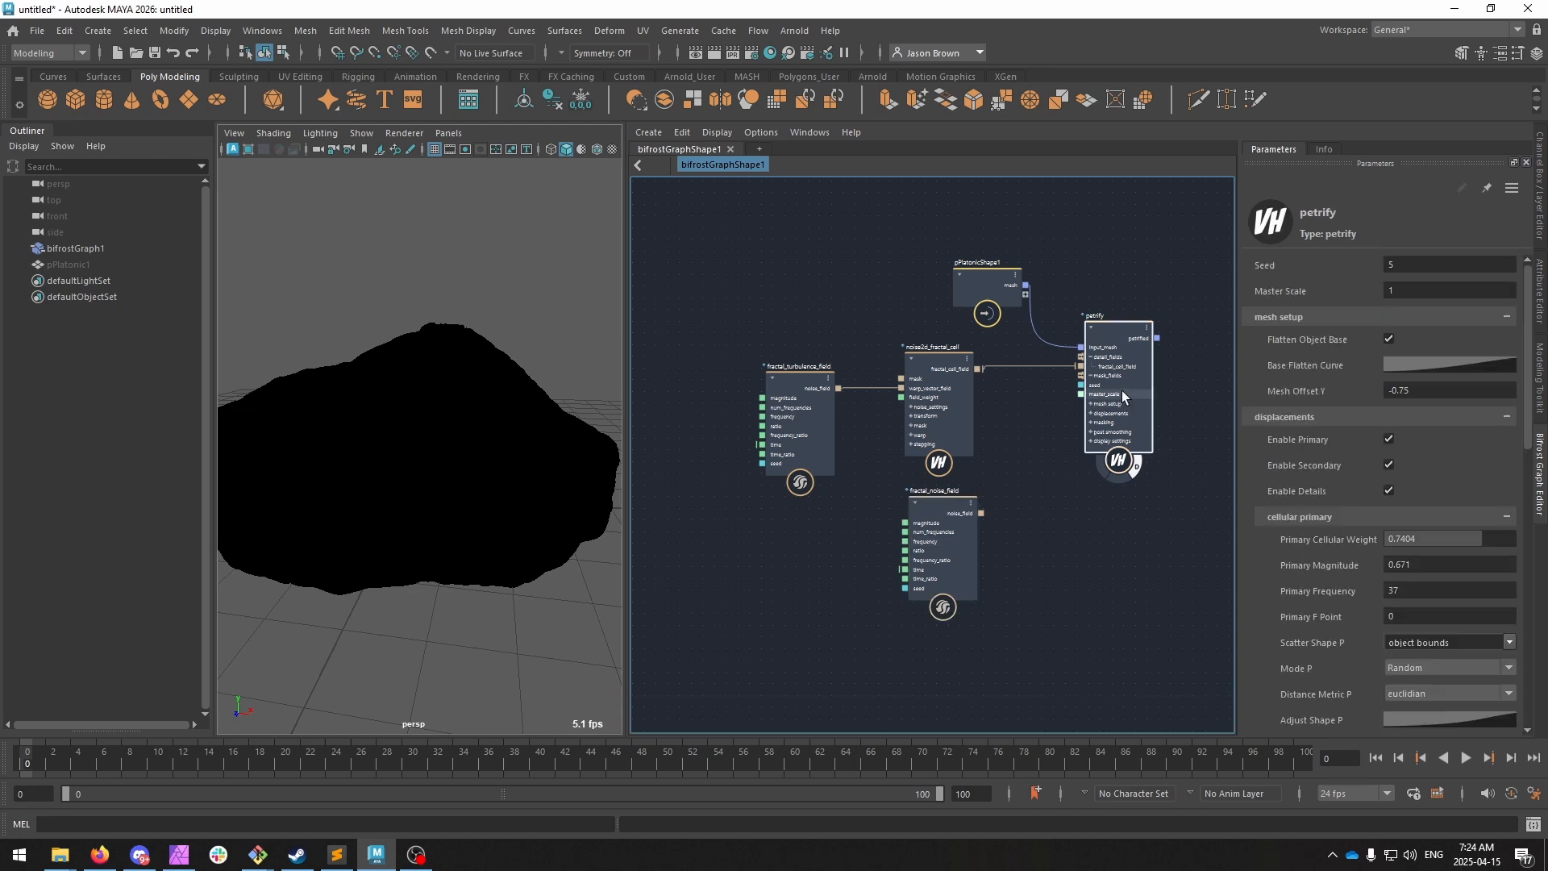
{"action": "scroll", "coordinate": [1363, 525], "scroll_direction": "down", "scroll_amount": 10}
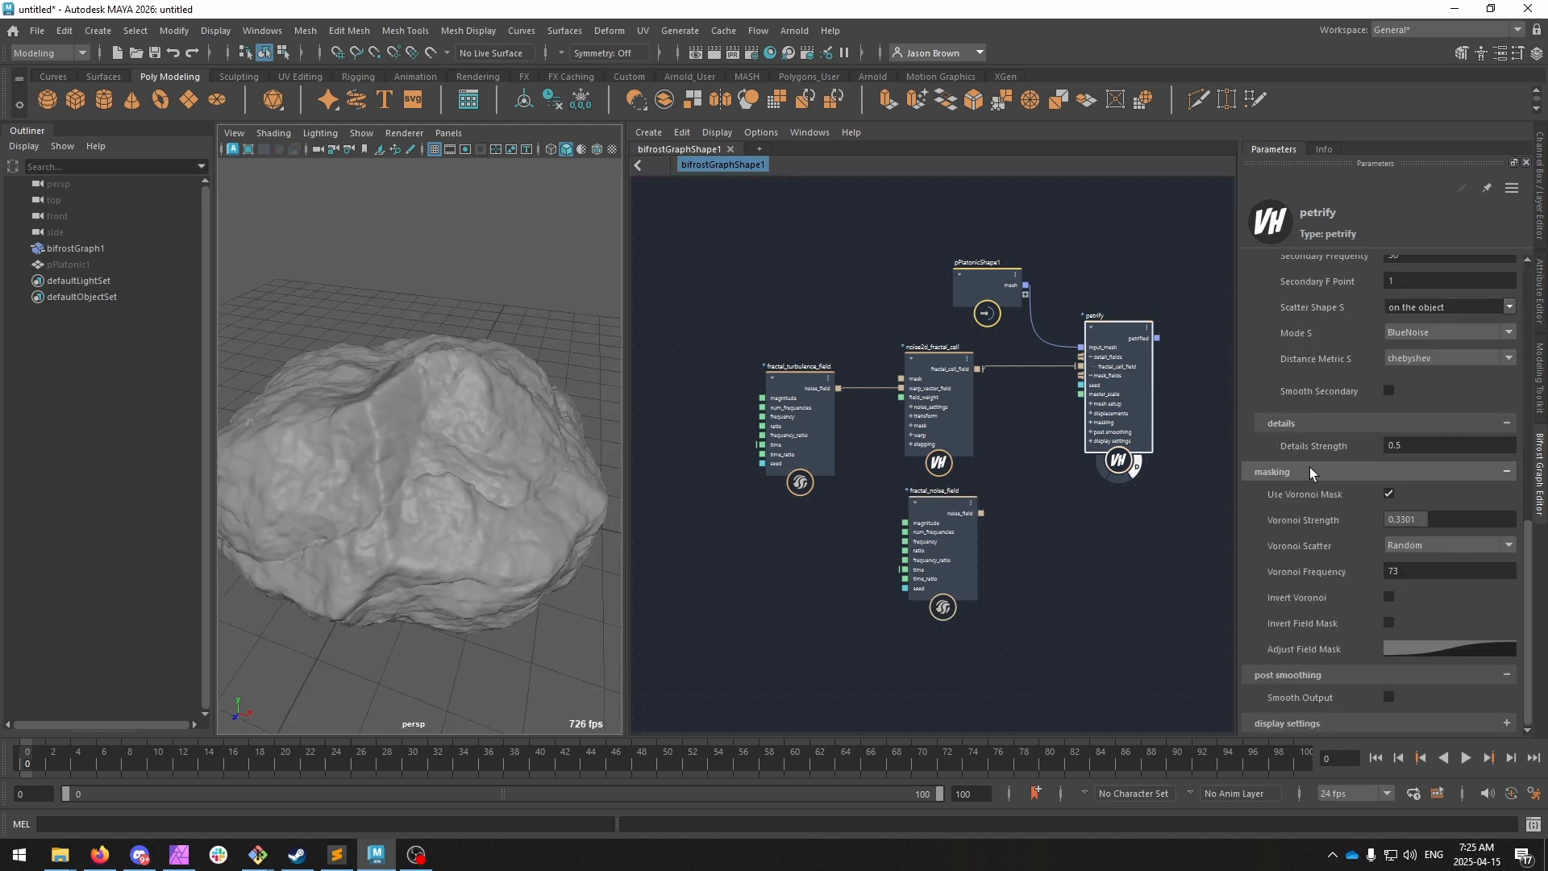
Collapse petrify's masking, cellular primary and cellular secondary parameter groups.
{"action": "left_click", "coordinate": [1308, 468]}
{"action": "scroll", "coordinate": [1335, 407], "scroll_direction": "up", "scroll_amount": 3}
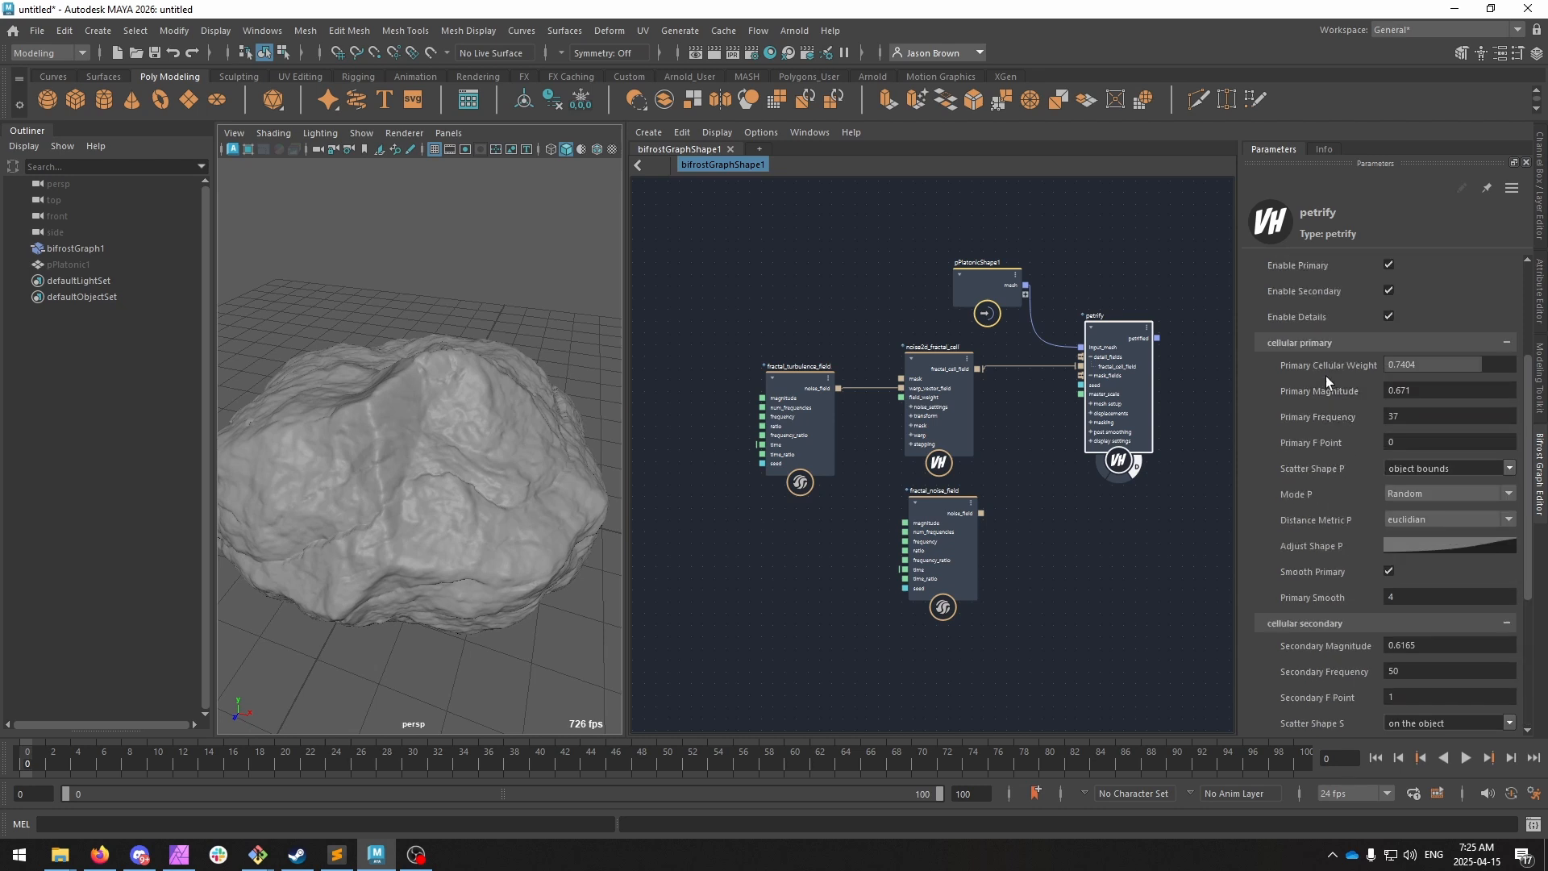
{"action": "left_click", "coordinate": [1318, 348]}
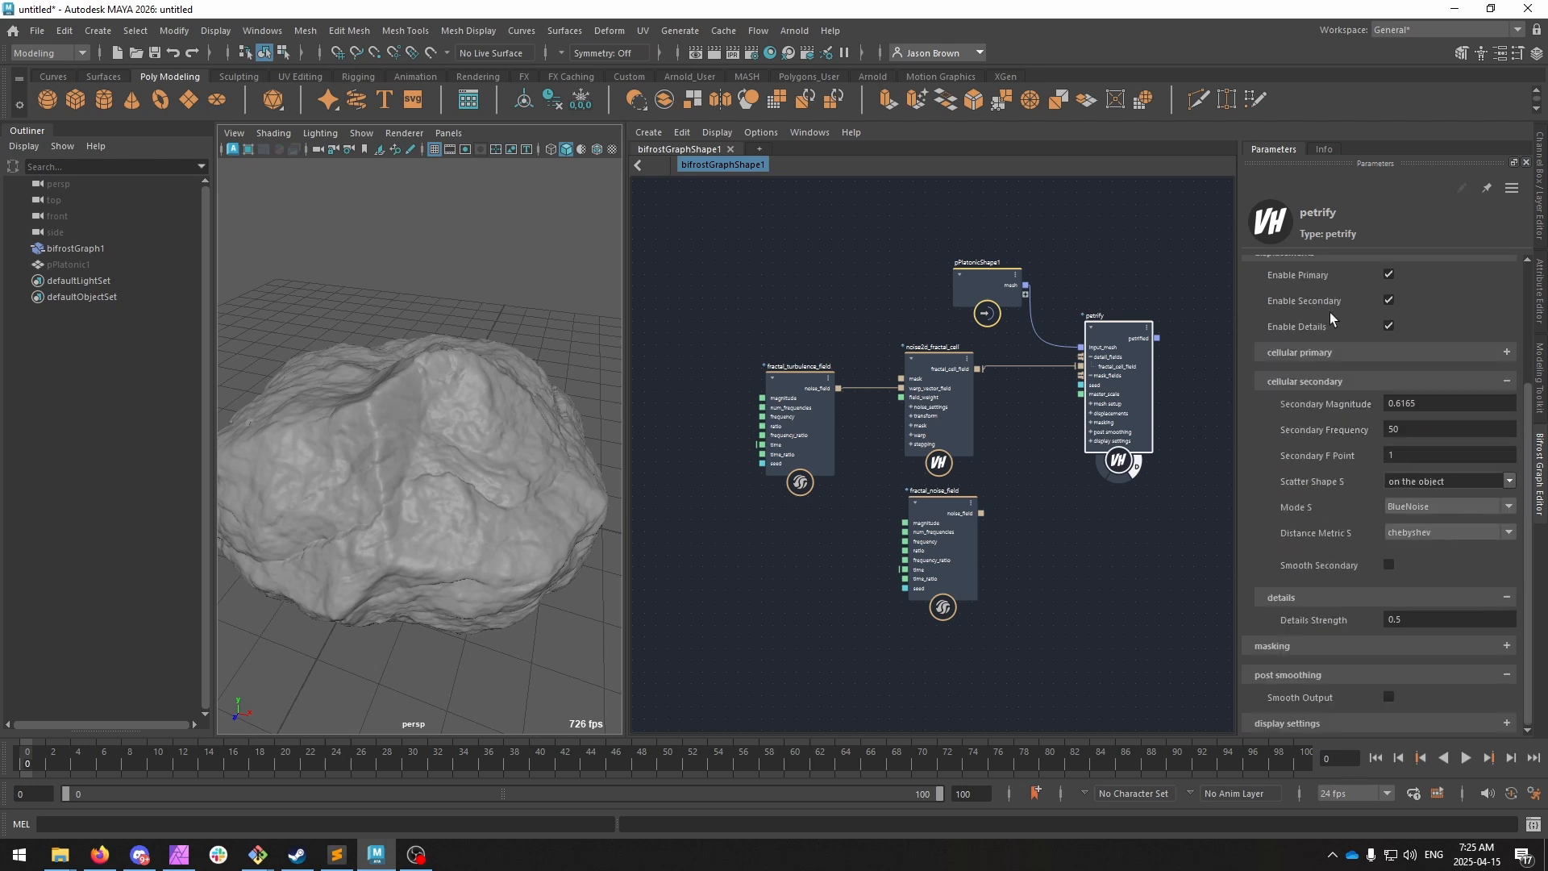
{"action": "left_click", "coordinate": [1311, 380]}
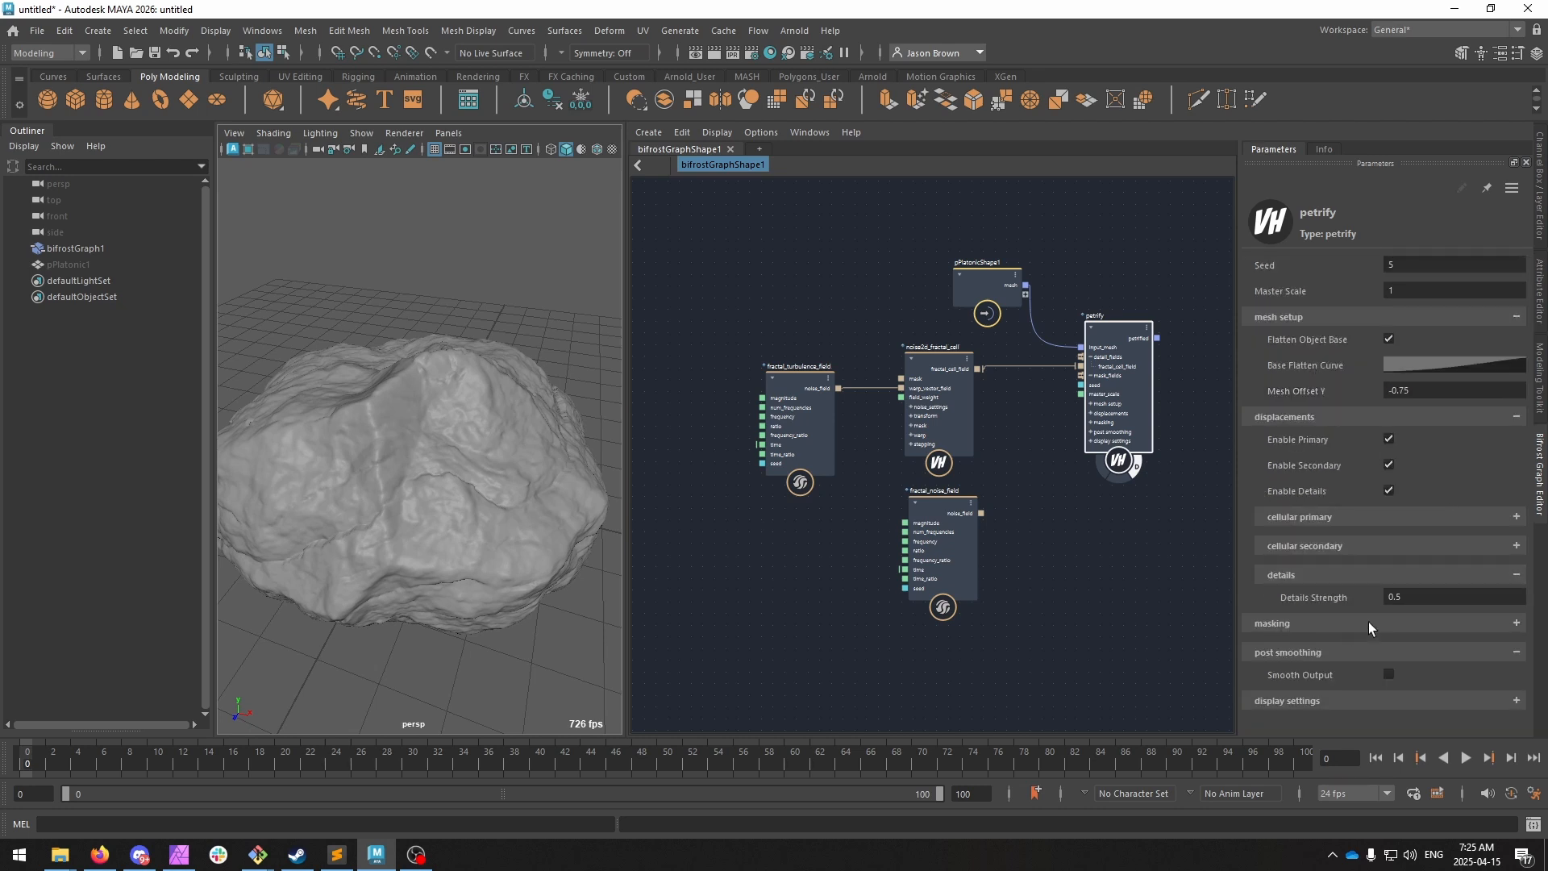
Enable petrify's Smooth Output with Smooth set to 5, and turn on Preserve Detail.
{"action": "left_click", "coordinate": [1388, 675]}
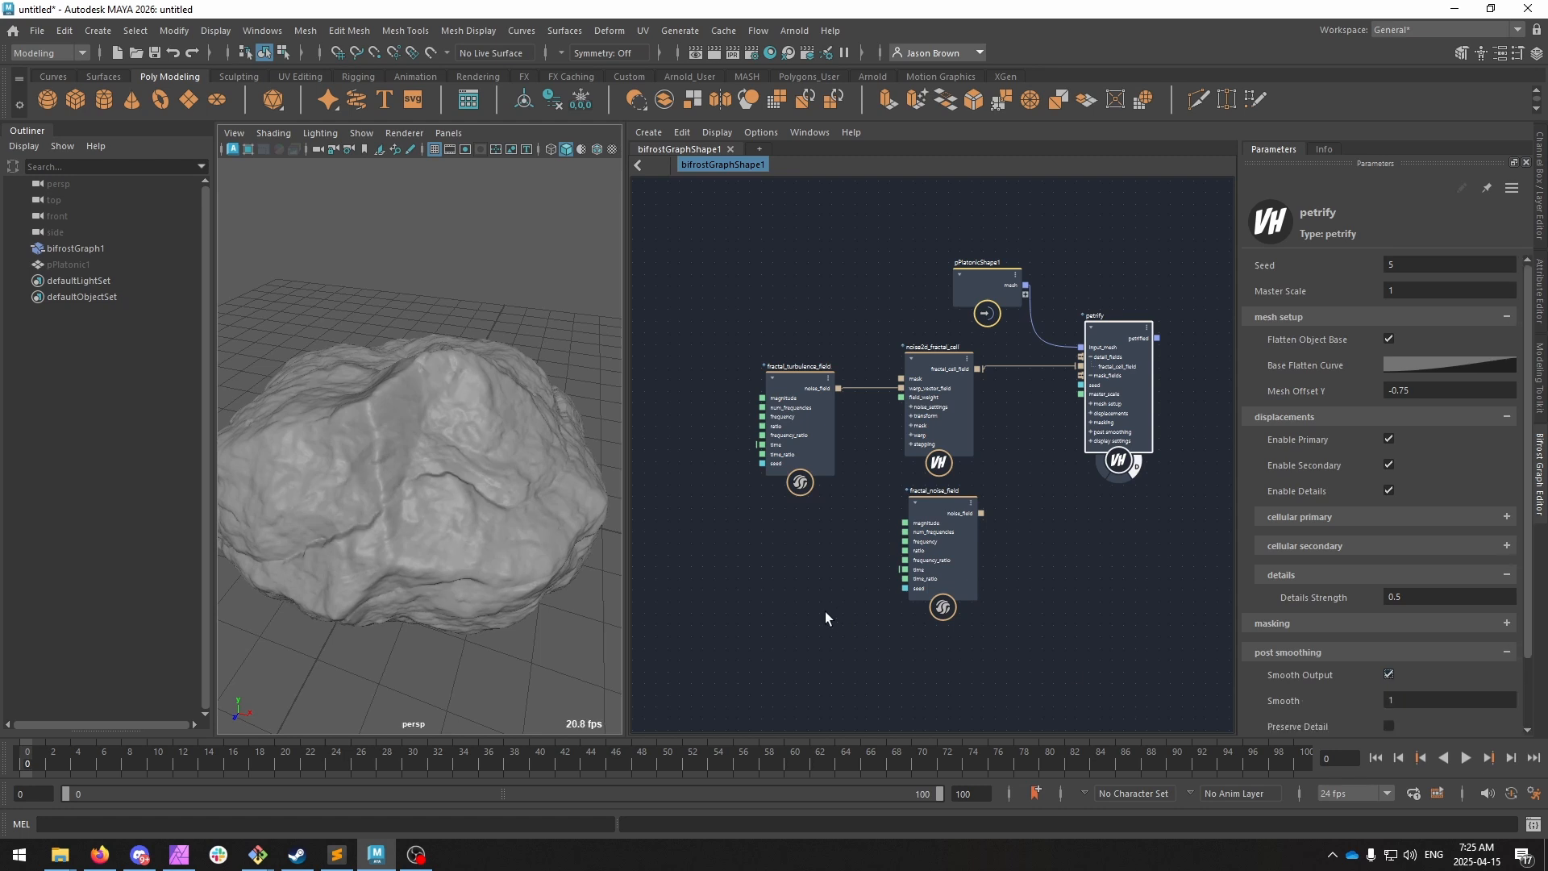
{"action": "scroll", "coordinate": [1463, 695], "scroll_direction": "down", "scroll_amount": 3}
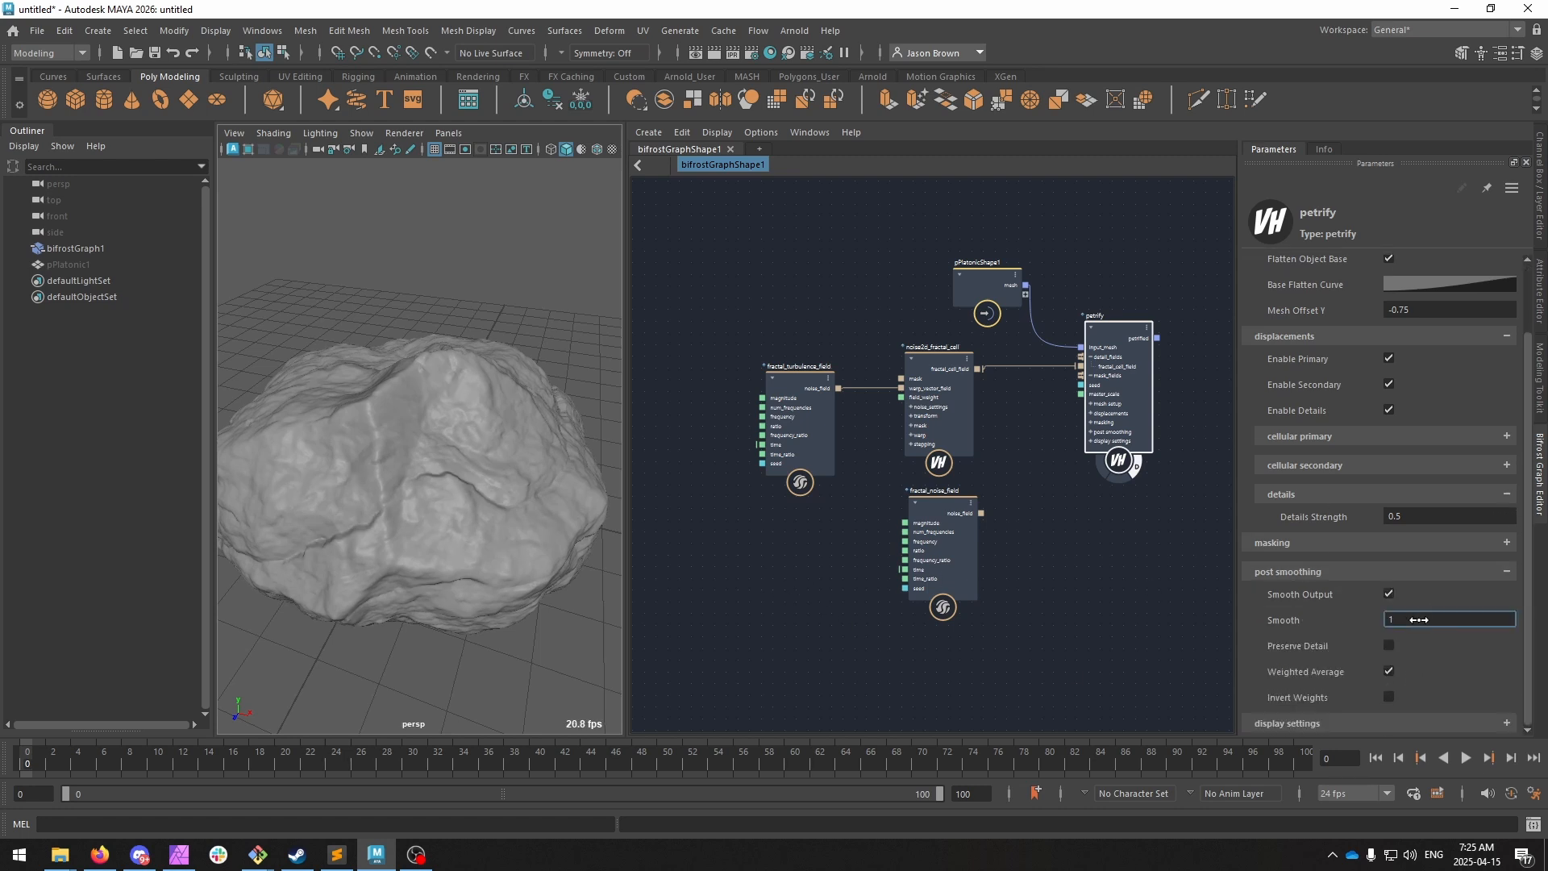
{"action": "left_click_drag", "start_coordinate": [1417, 621], "coordinate": [1489, 620]}
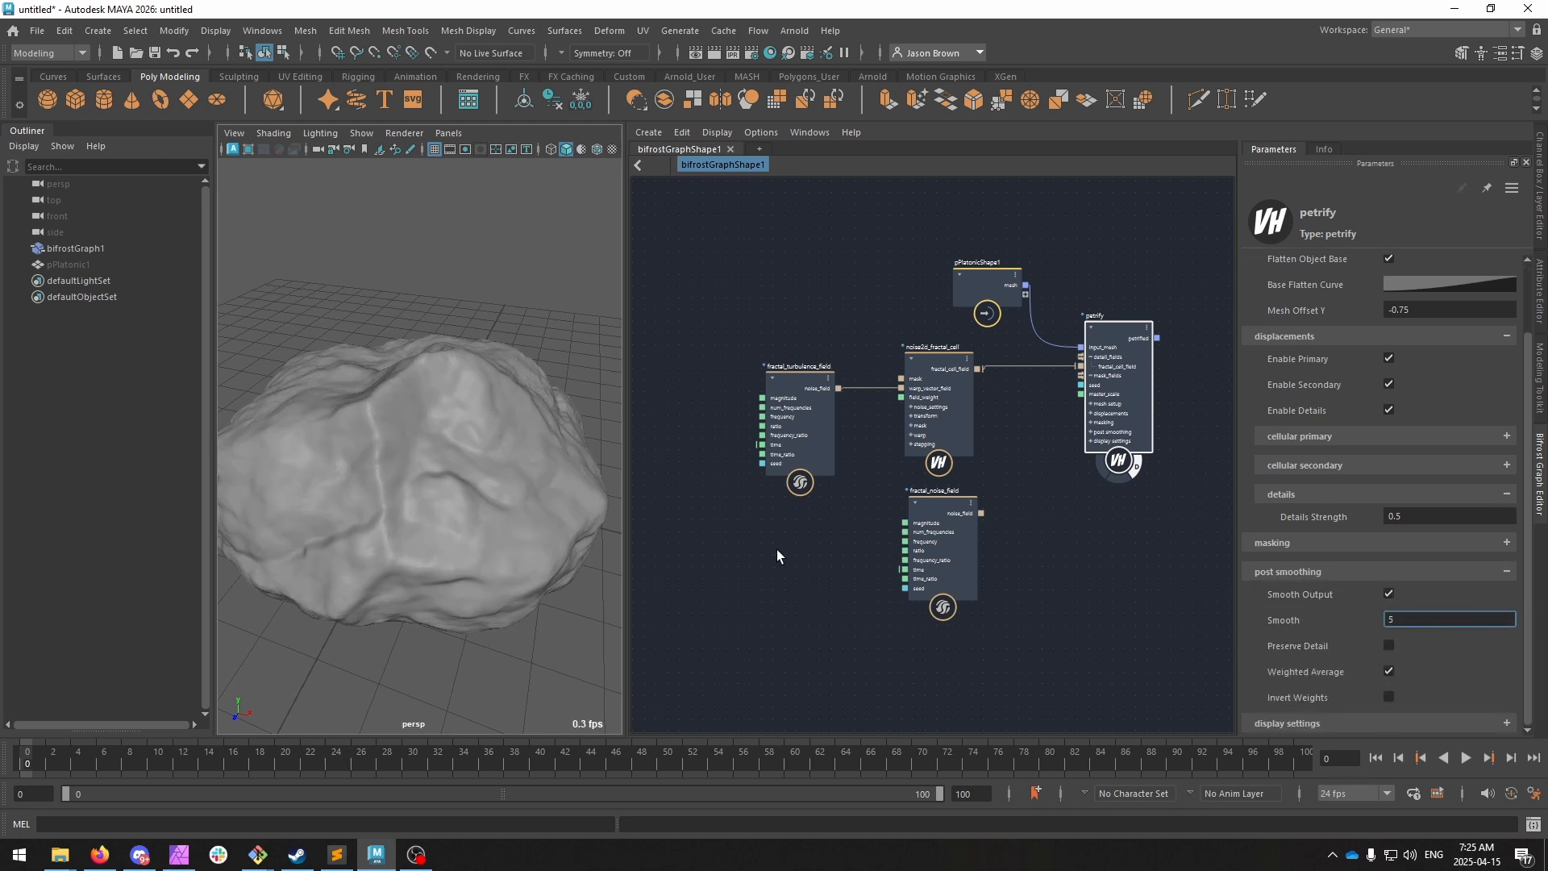
{"action": "left_click_drag", "start_coordinate": [596, 525], "coordinate": [544, 446], "text": "alt"}
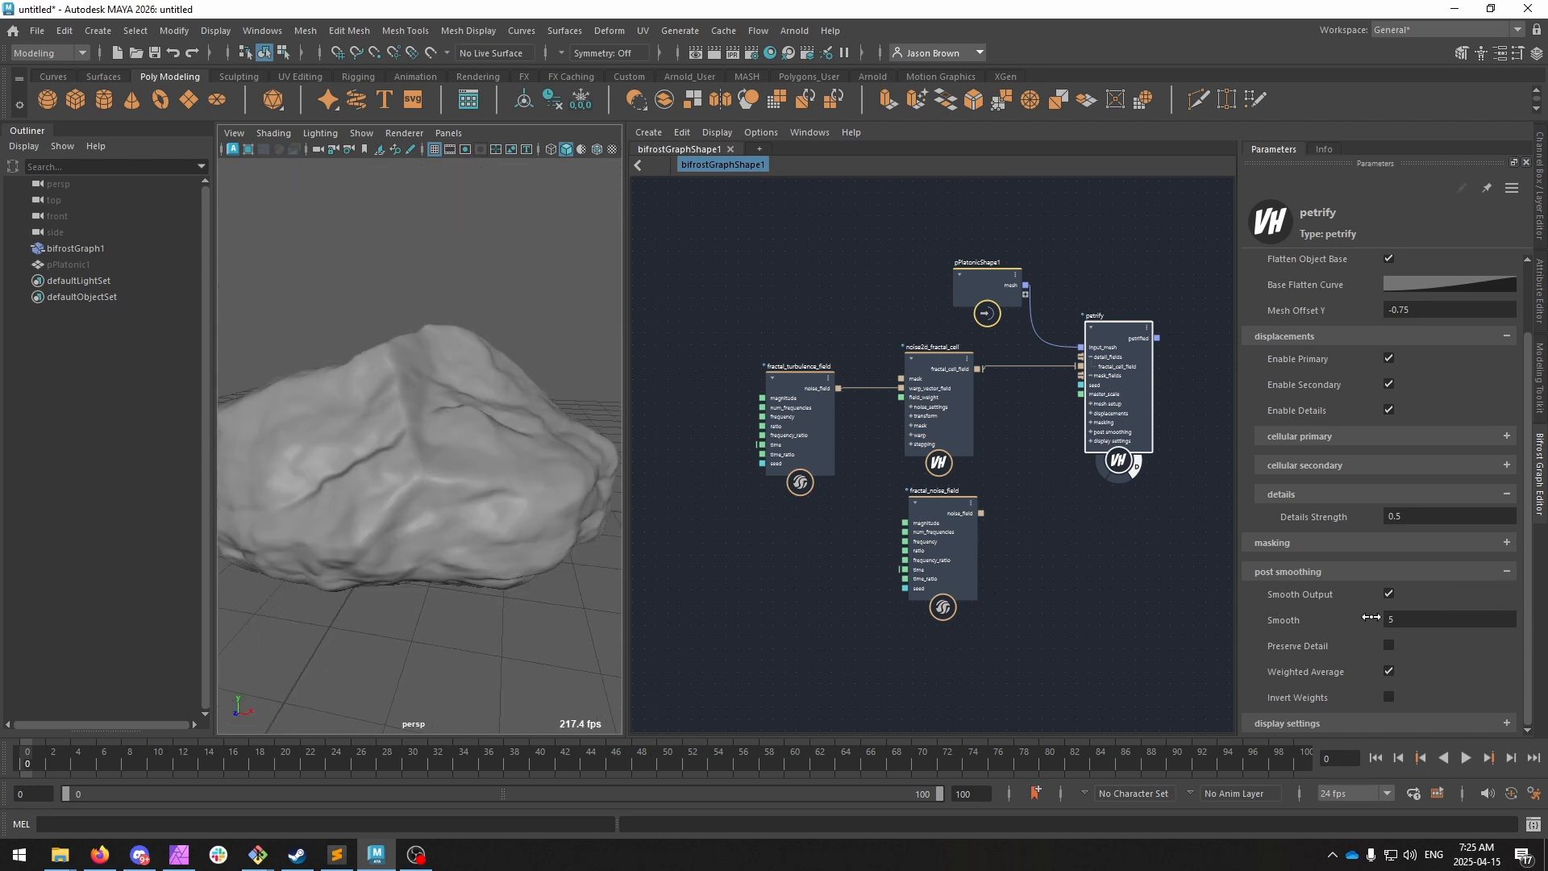
{"action": "left_click", "coordinate": [1387, 671]}
{"action": "left_click_drag", "start_coordinate": [535, 569], "coordinate": [401, 544], "text": "alt"}
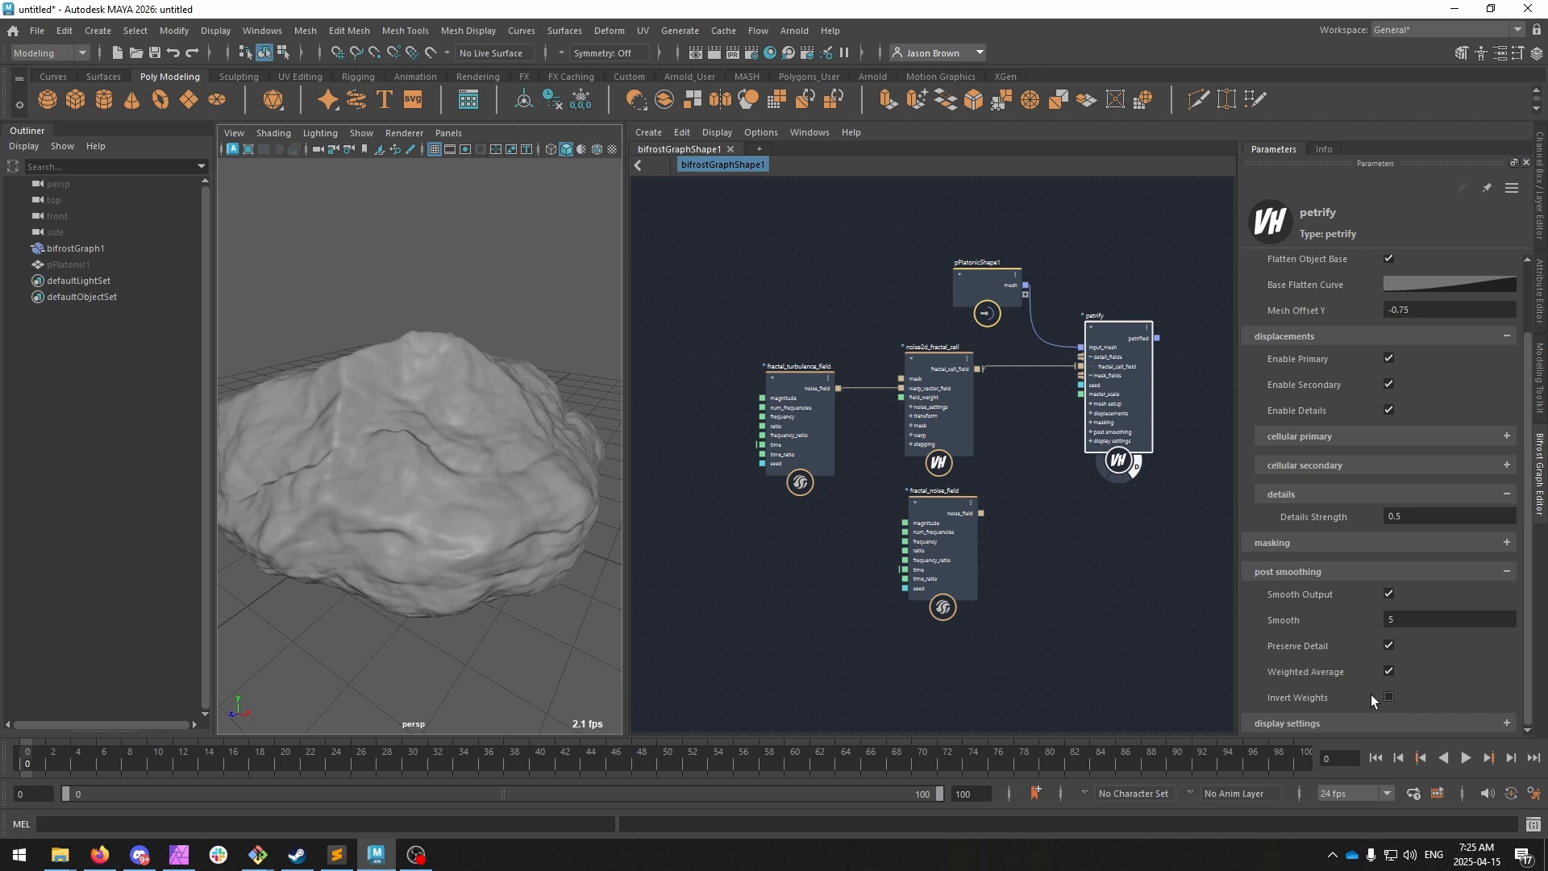
Try driving petrify's smooth_weights with the fractal_noise_field's noise_field output, and remove that connection.
{"action": "scroll", "coordinate": [1024, 577], "scroll_direction": "up", "scroll_amount": 4}
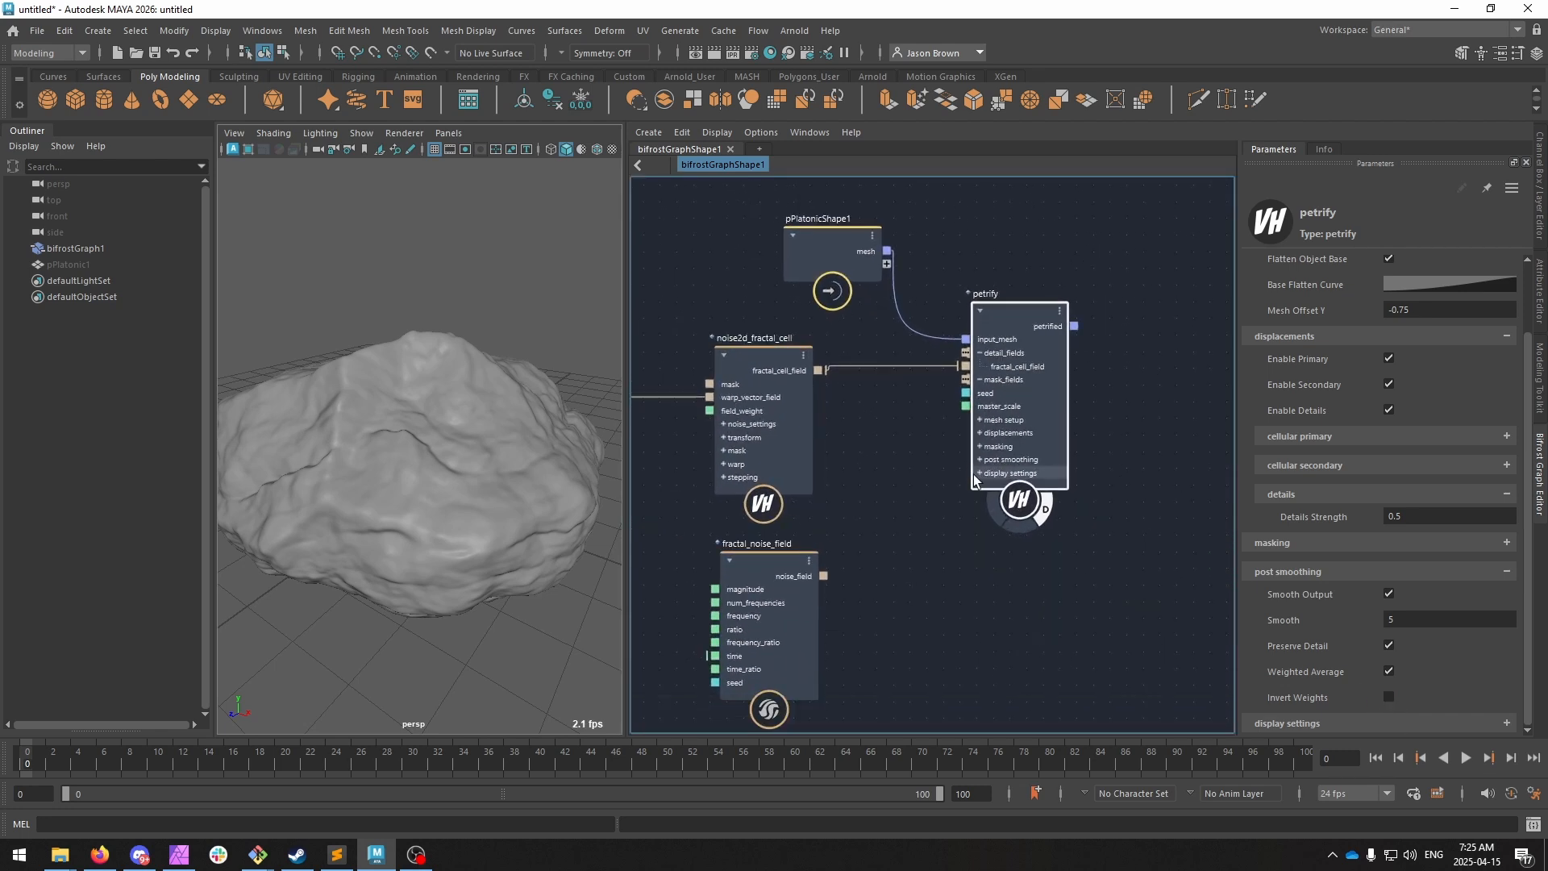
{"action": "left_click", "coordinate": [979, 460]}
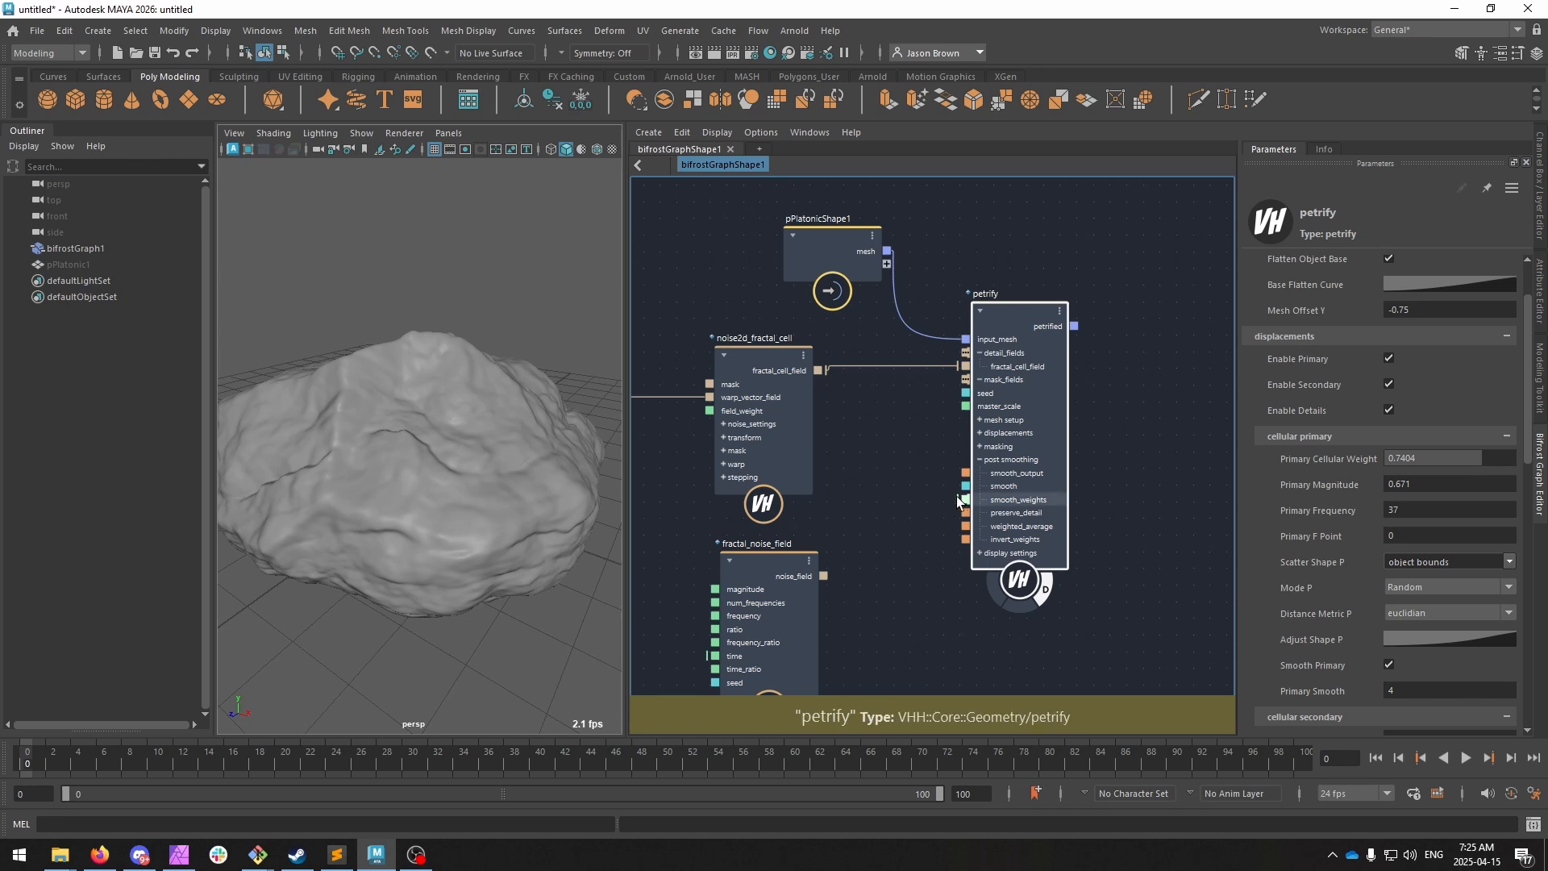
{"action": "left_click_drag", "start_coordinate": [839, 263], "coordinate": [766, 268]}
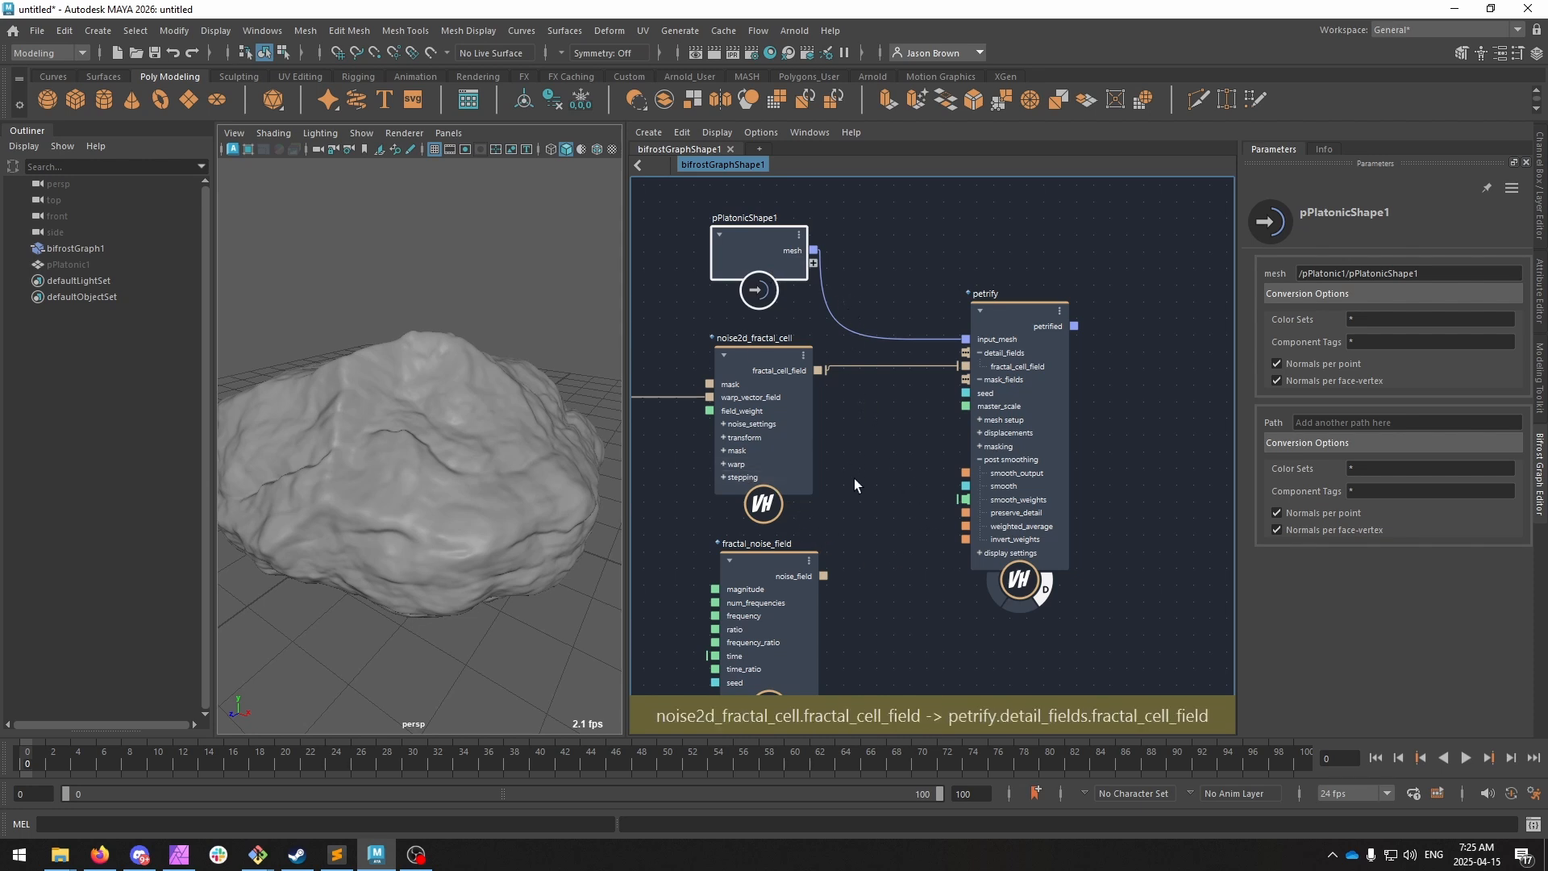
{"action": "middle_click_drag", "start_coordinate": [837, 571], "coordinate": [859, 490], "text": "alt"}
{"action": "left_click_drag", "start_coordinate": [846, 494], "coordinate": [987, 418]}
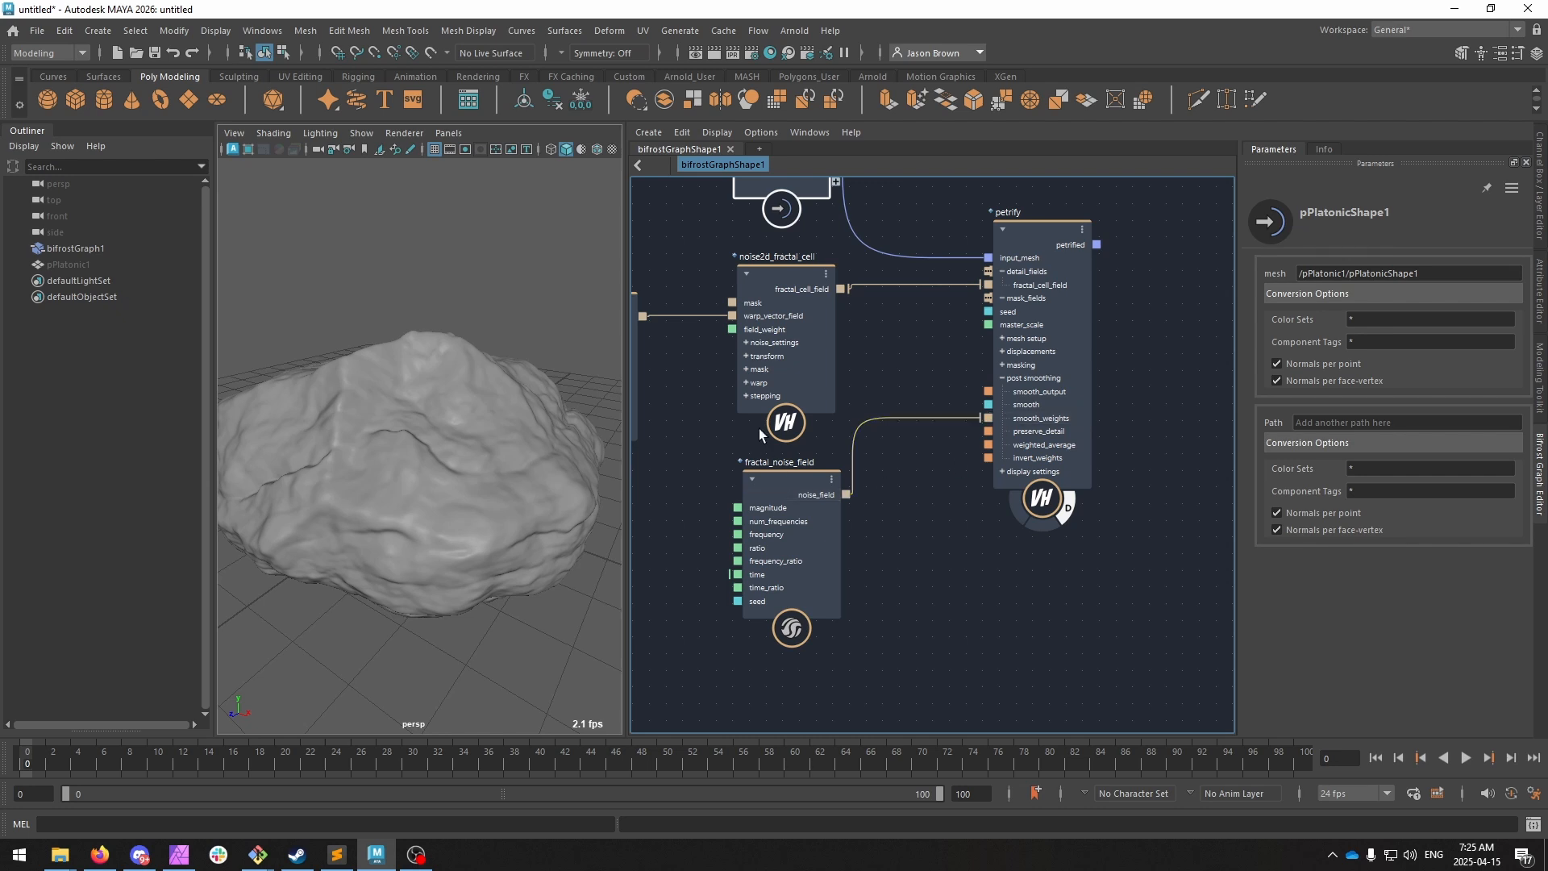
{"action": "left_click", "coordinate": [853, 475]}
{"action": "key", "text": "Delete"}
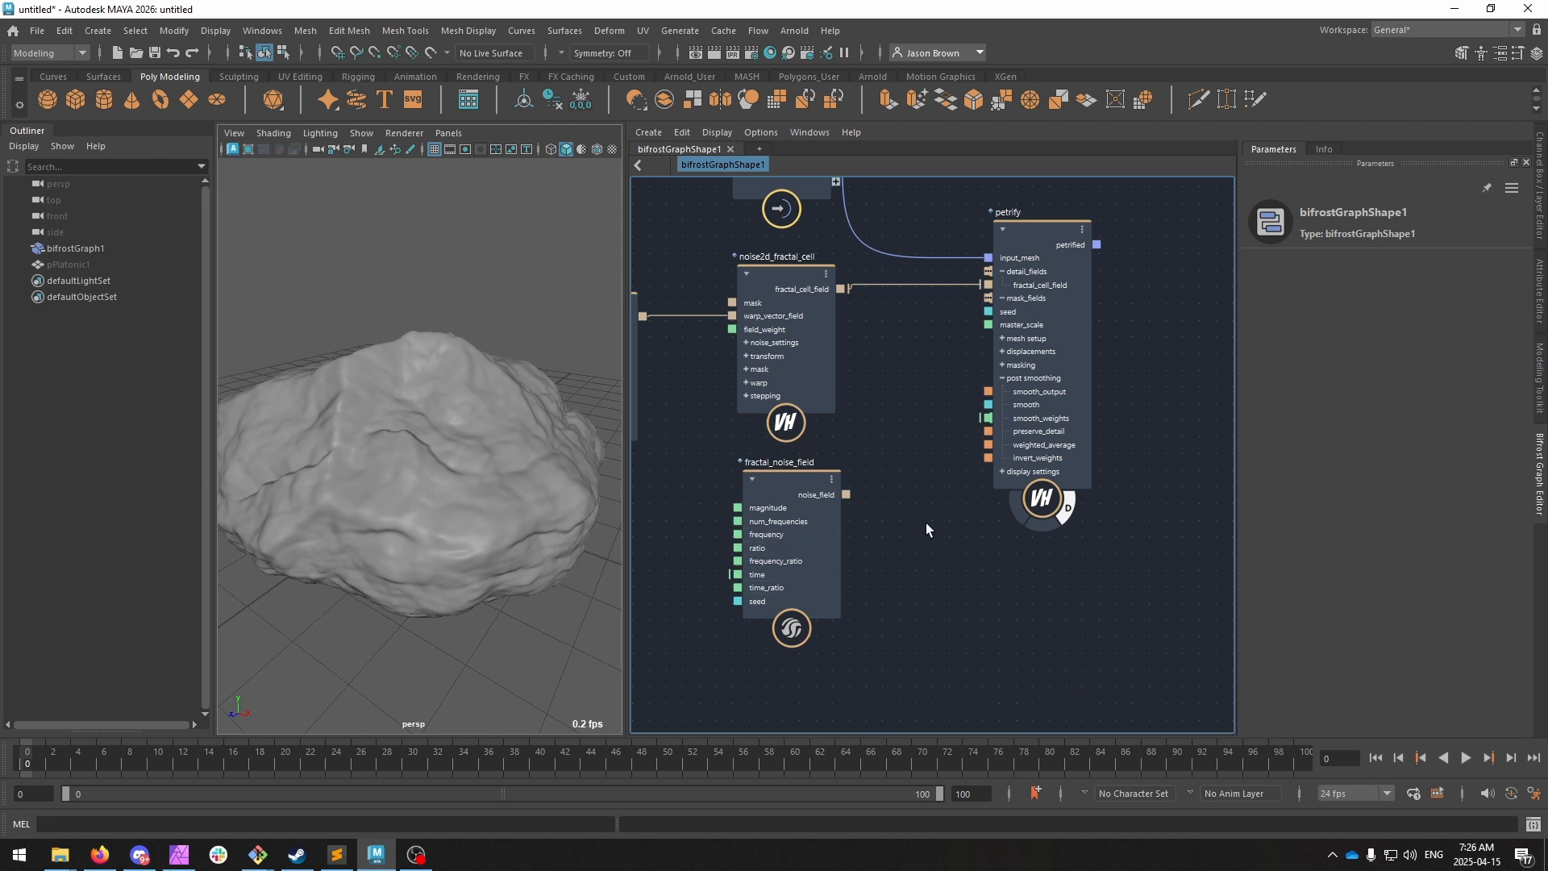
{"action": "left_click", "coordinate": [1003, 377]}
Try a Master Scale of about 2.766 on petrify, and undo the scale changes.
{"action": "left_click_drag", "start_coordinate": [1311, 293], "coordinate": [1492, 293]}
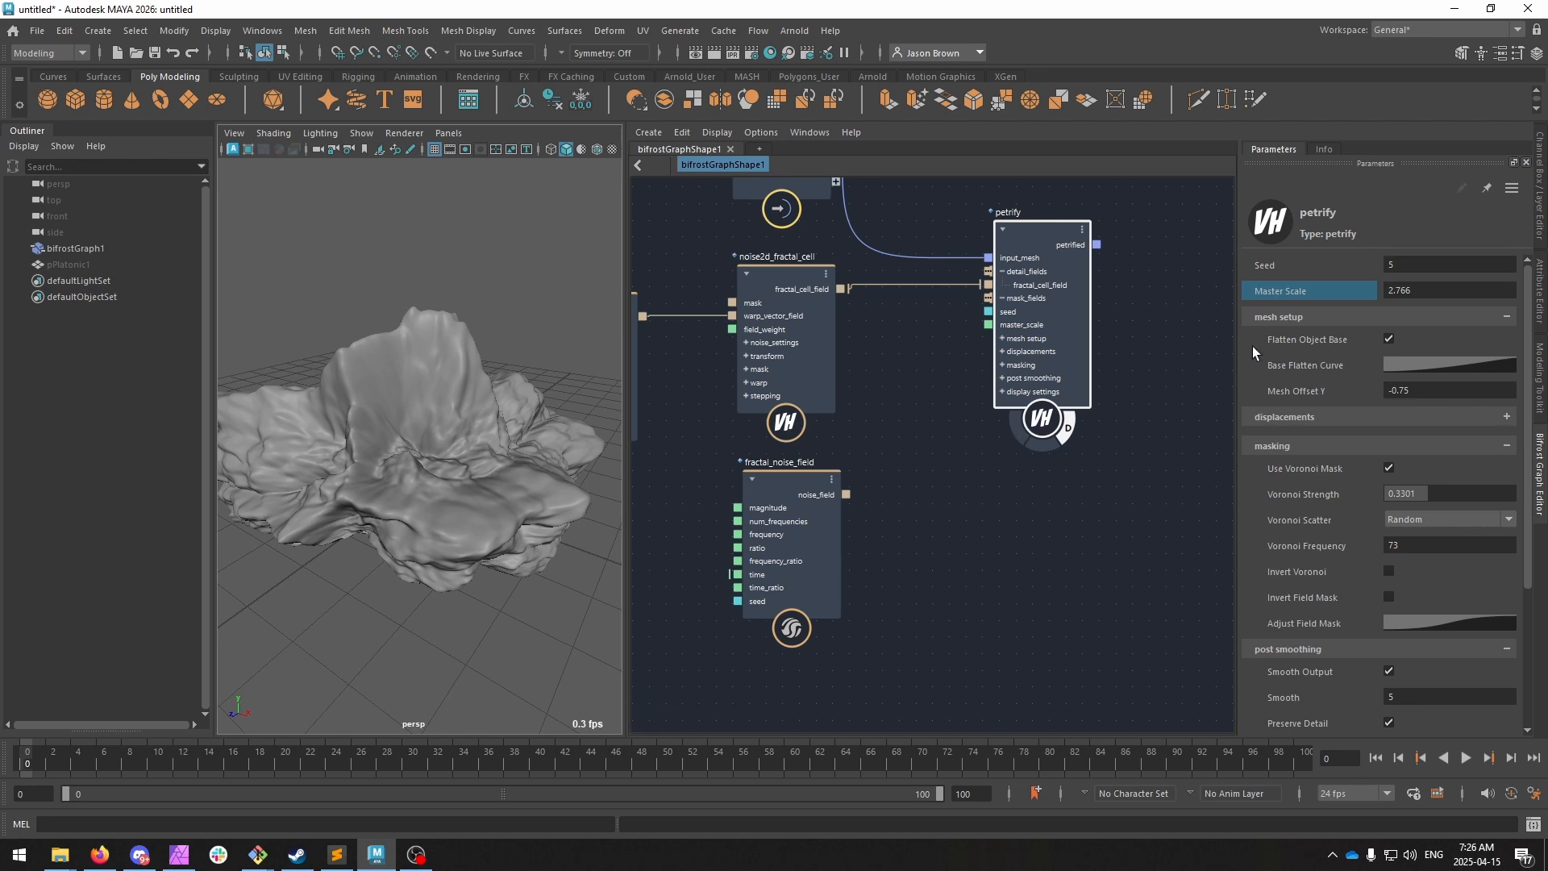
{"action": "key", "text": "ctrl+z"}
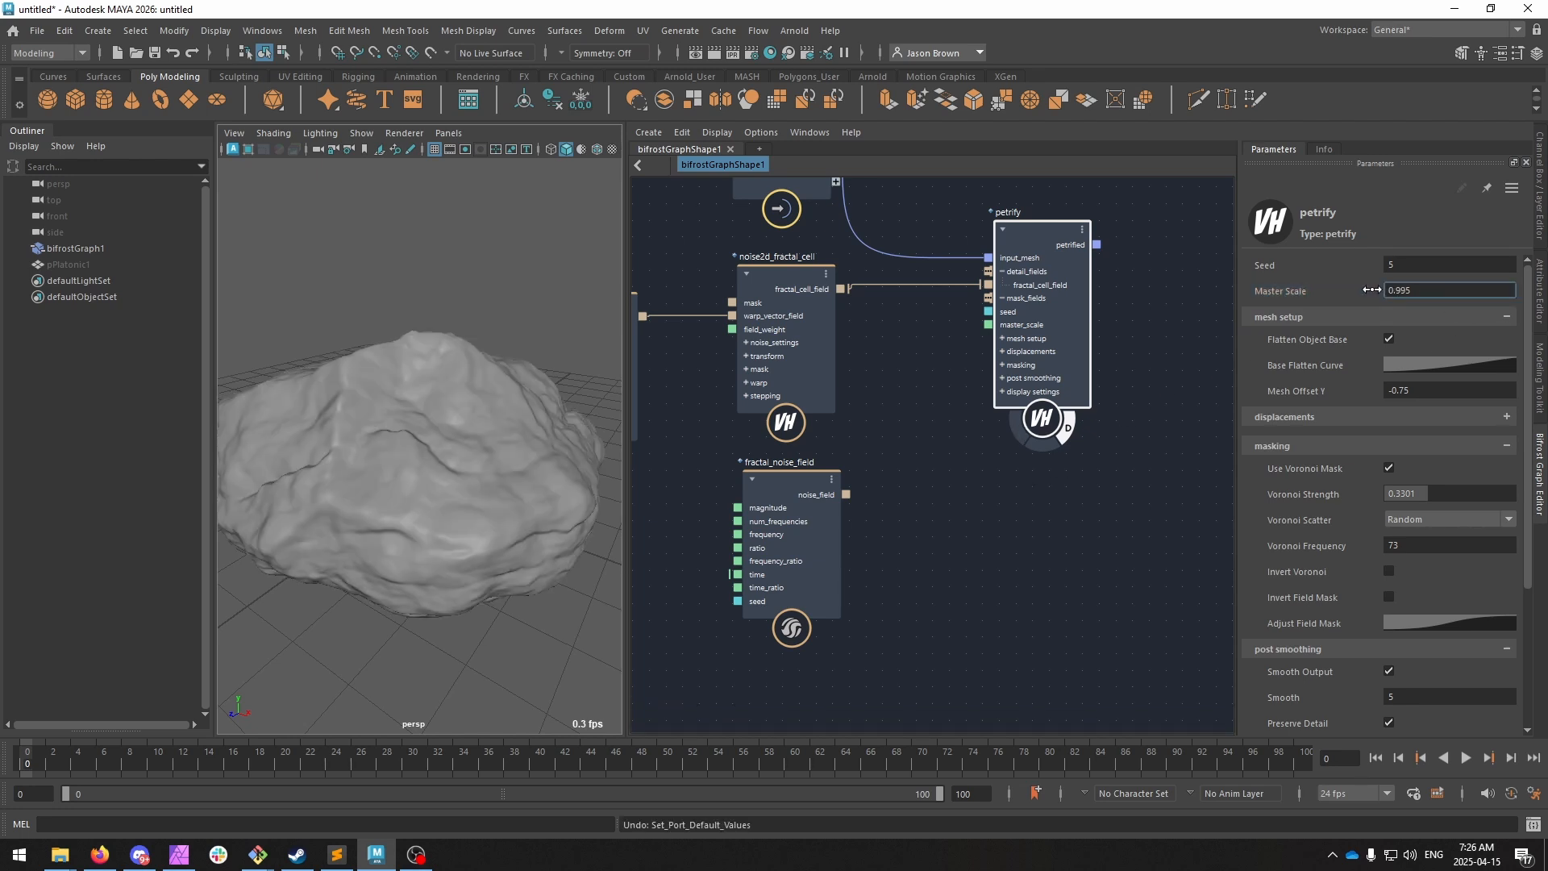
{"action": "key", "text": "ctrl+z"}
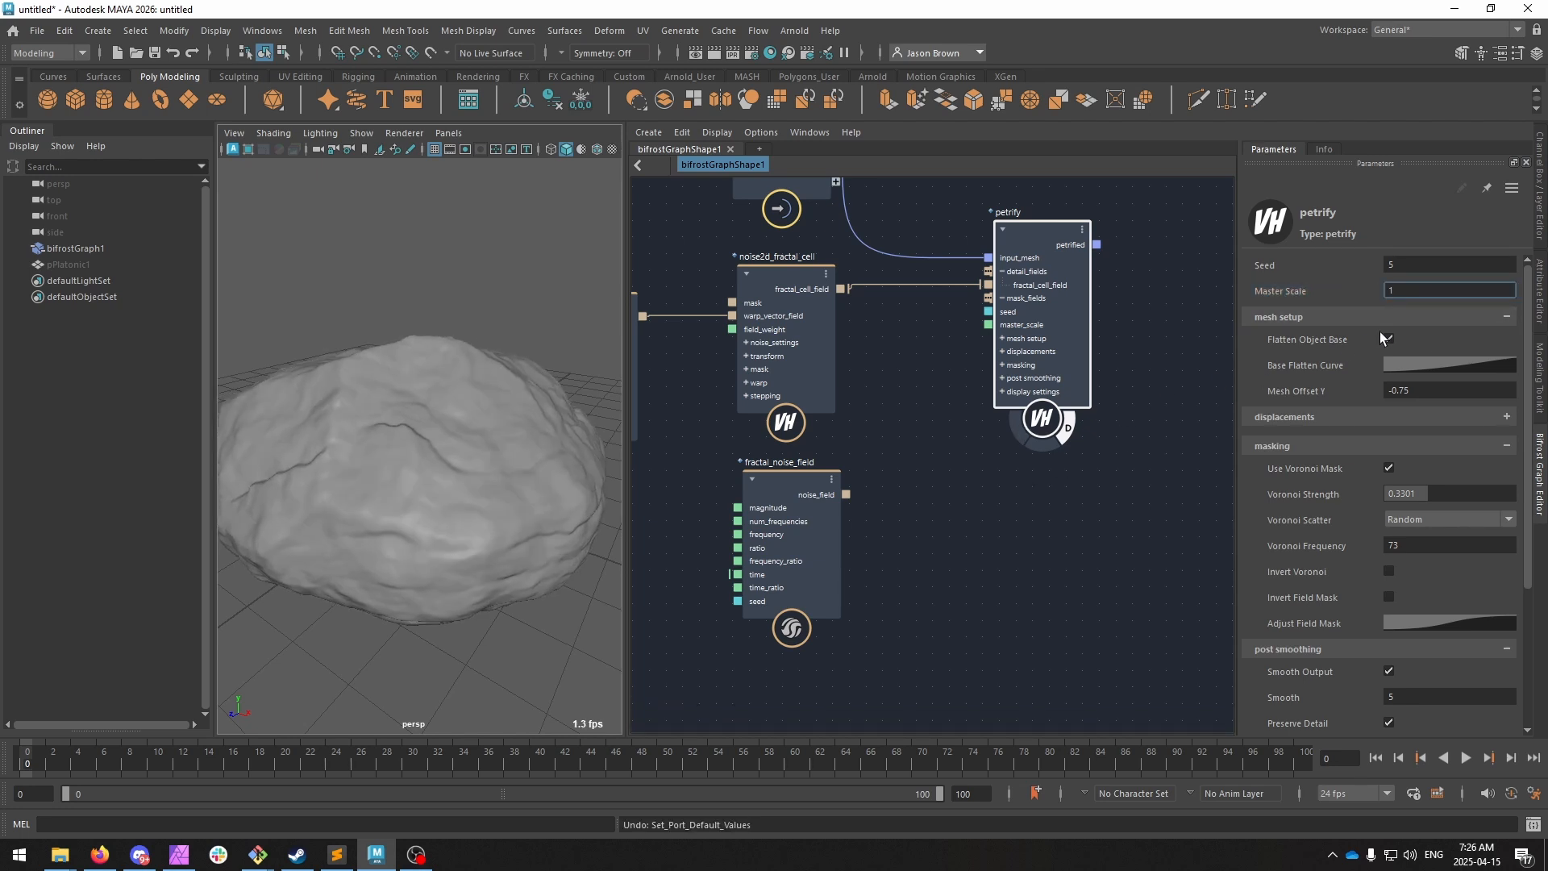
Set petrify's Master Scale to about 1.209 and its Seed to 17.
{"action": "left_click_drag", "start_coordinate": [1409, 290], "coordinate": [1445, 290]}
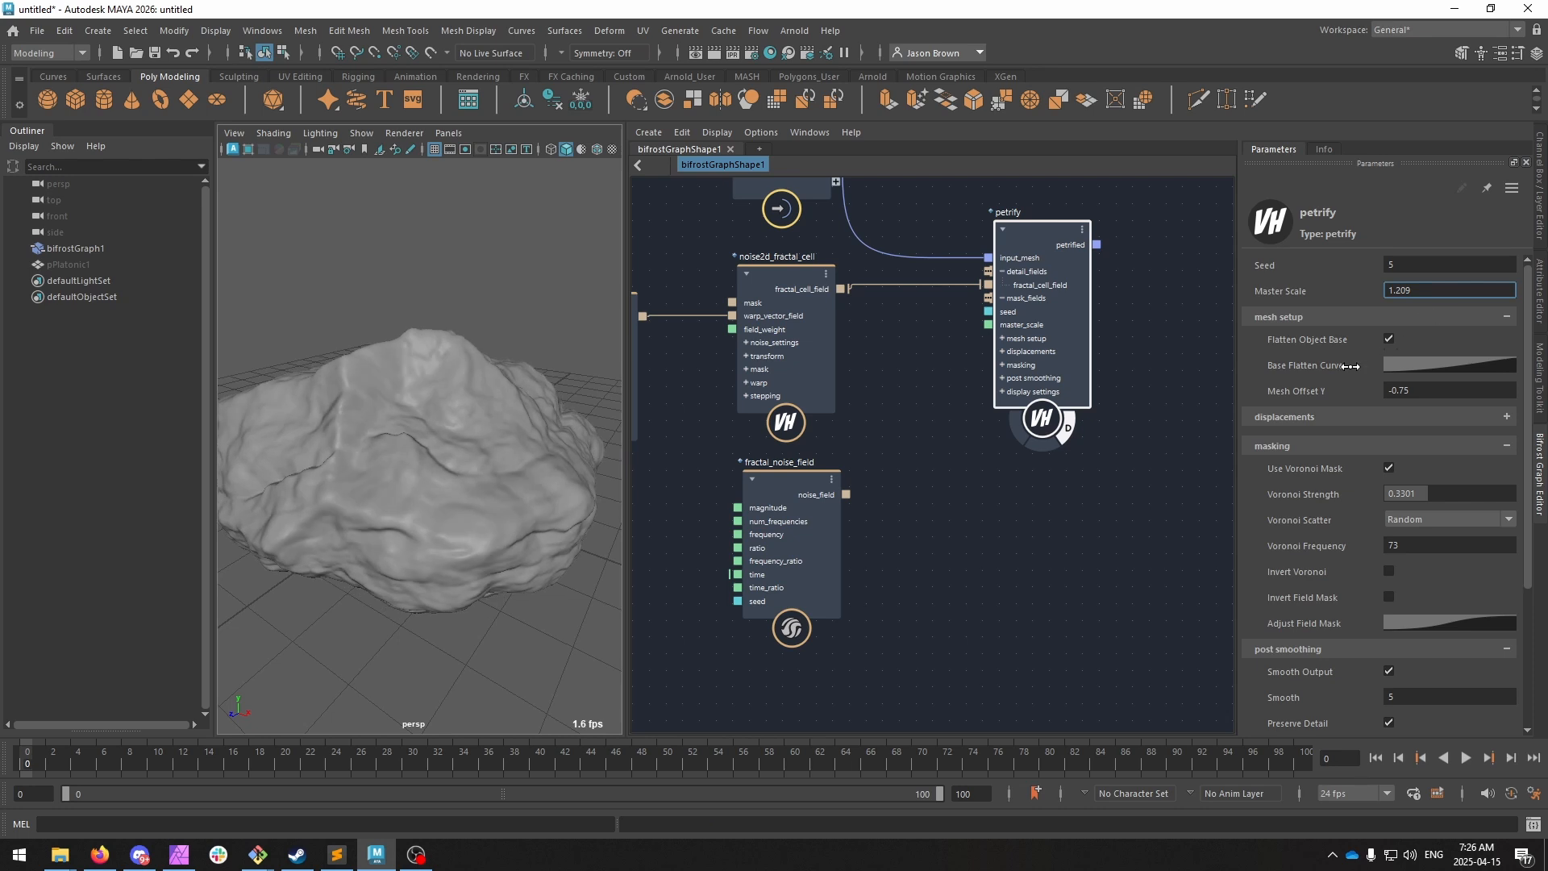
{"action": "left_click", "coordinate": [1401, 259]}
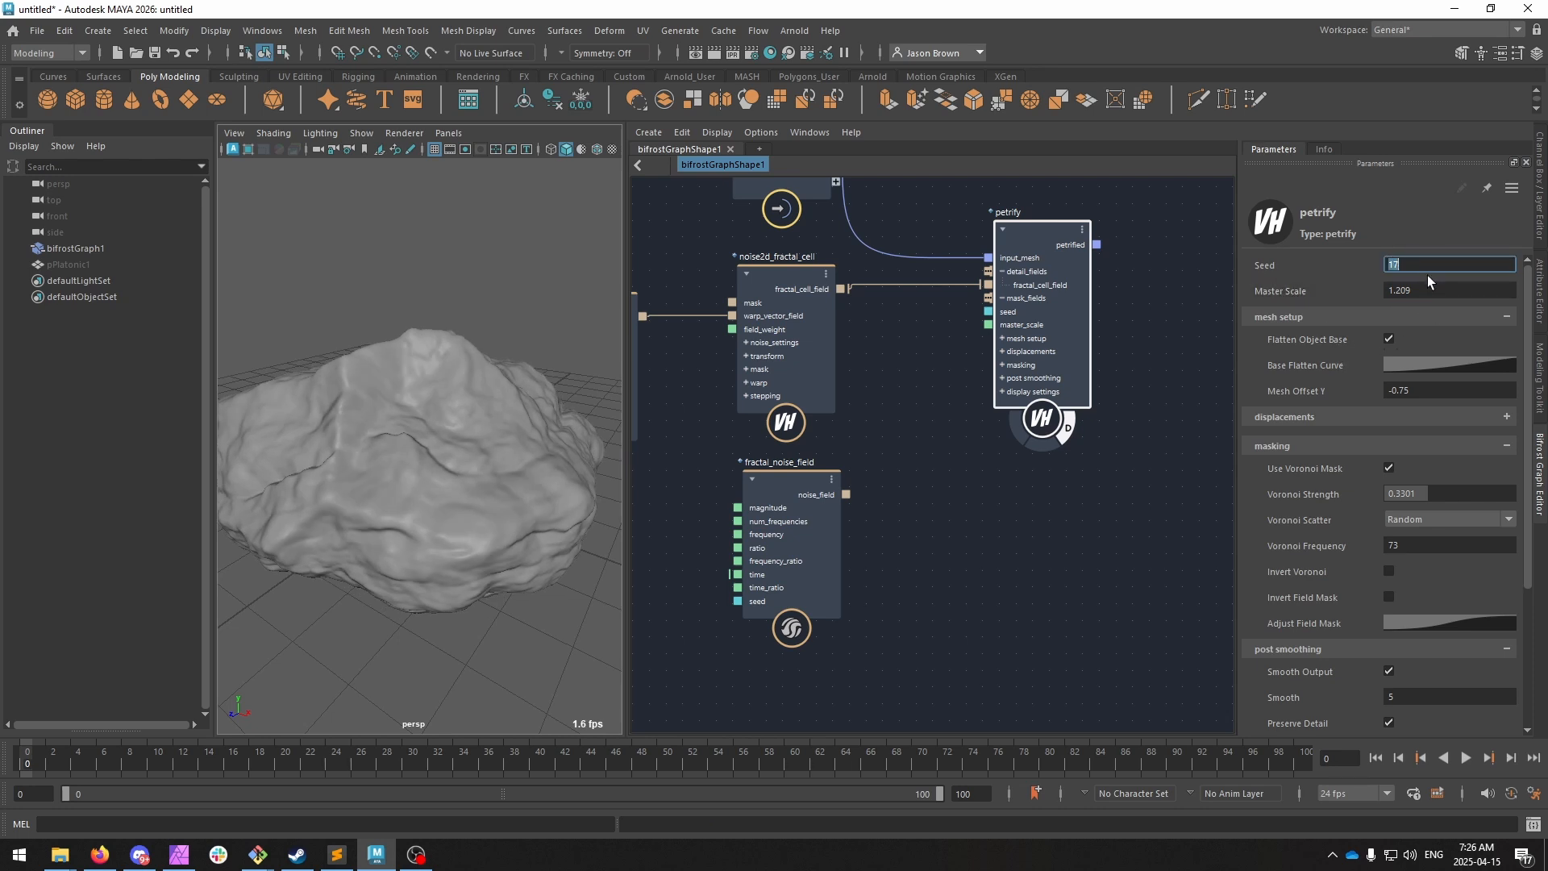
{"action": "left_click_drag", "start_coordinate": [477, 465], "coordinate": [425, 457], "text": "alt"}
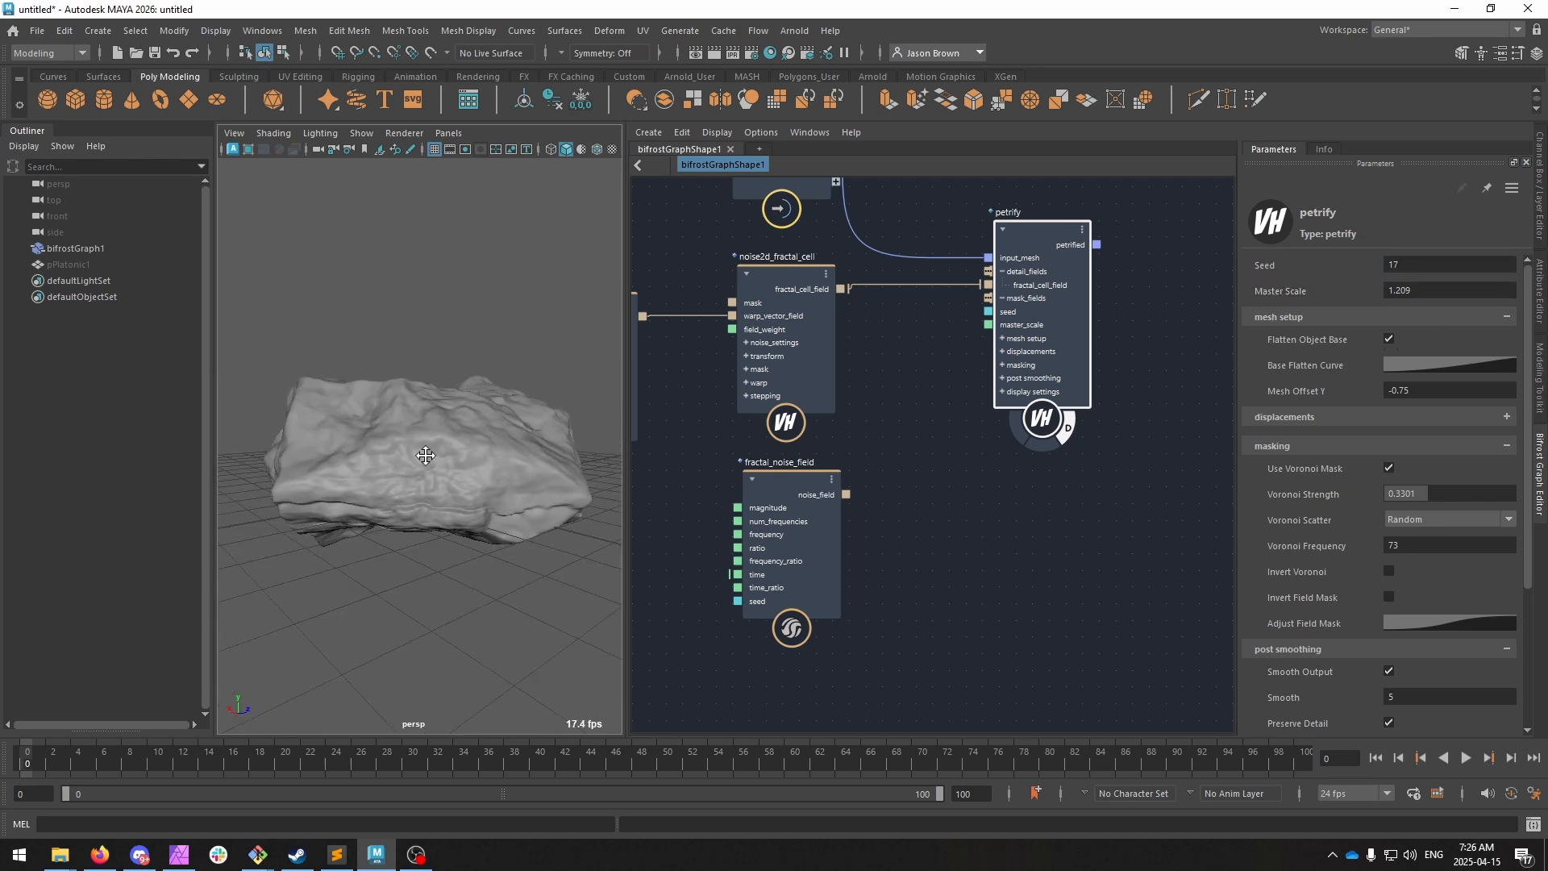
Collapse petrify's masking, post smoothing, display settings and mesh setup parameter groups.
{"action": "left_click", "coordinate": [1303, 447]}
{"action": "left_click", "coordinate": [1299, 476]}
{"action": "left_click", "coordinate": [1293, 506]}
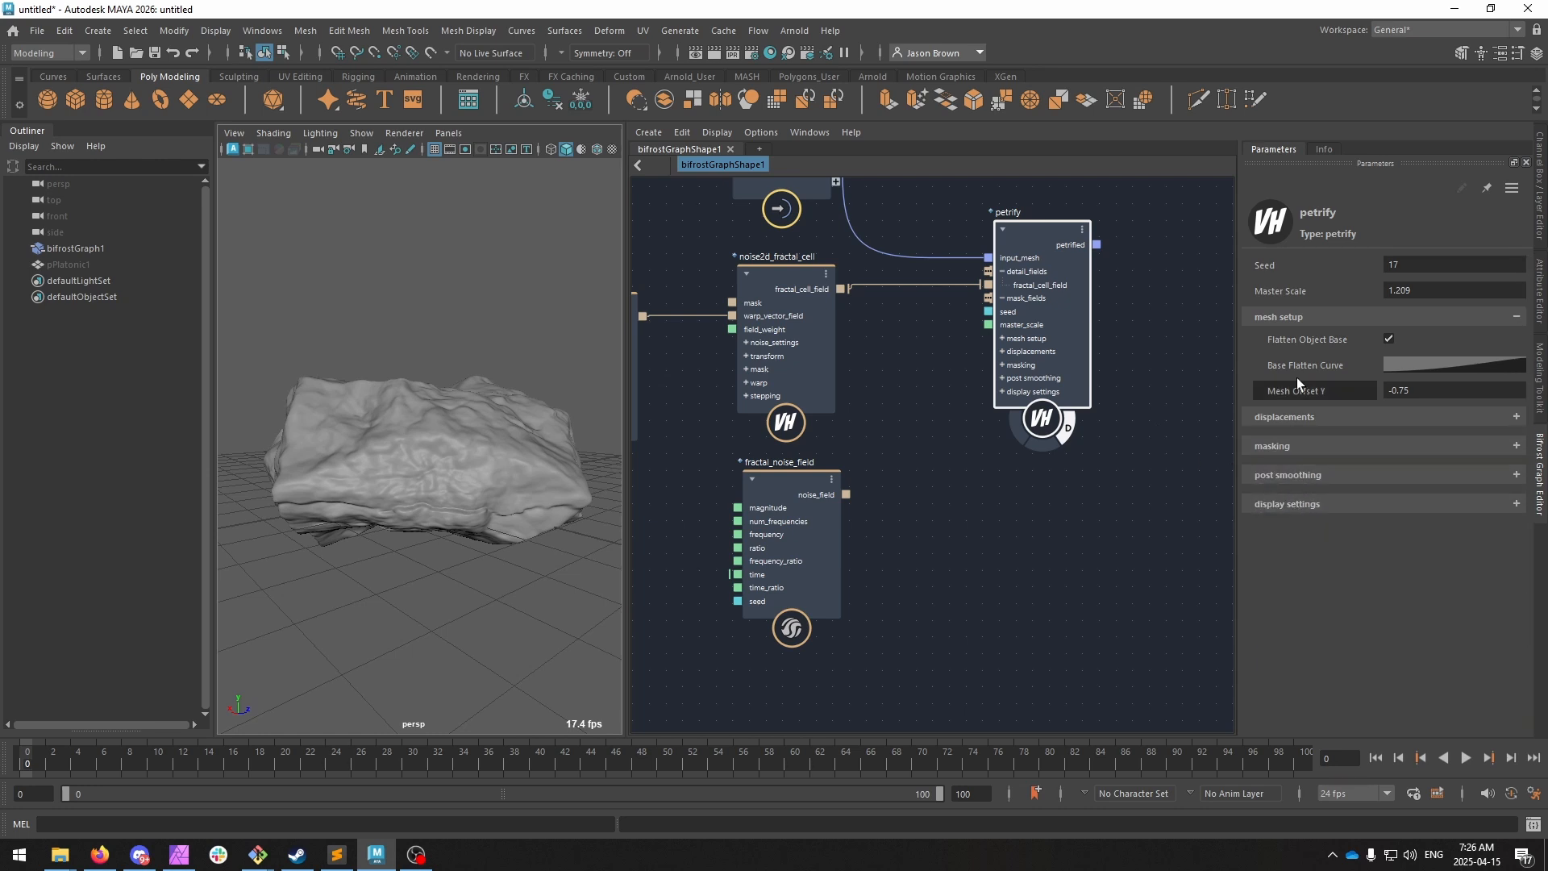
{"action": "left_click", "coordinate": [1299, 315]}
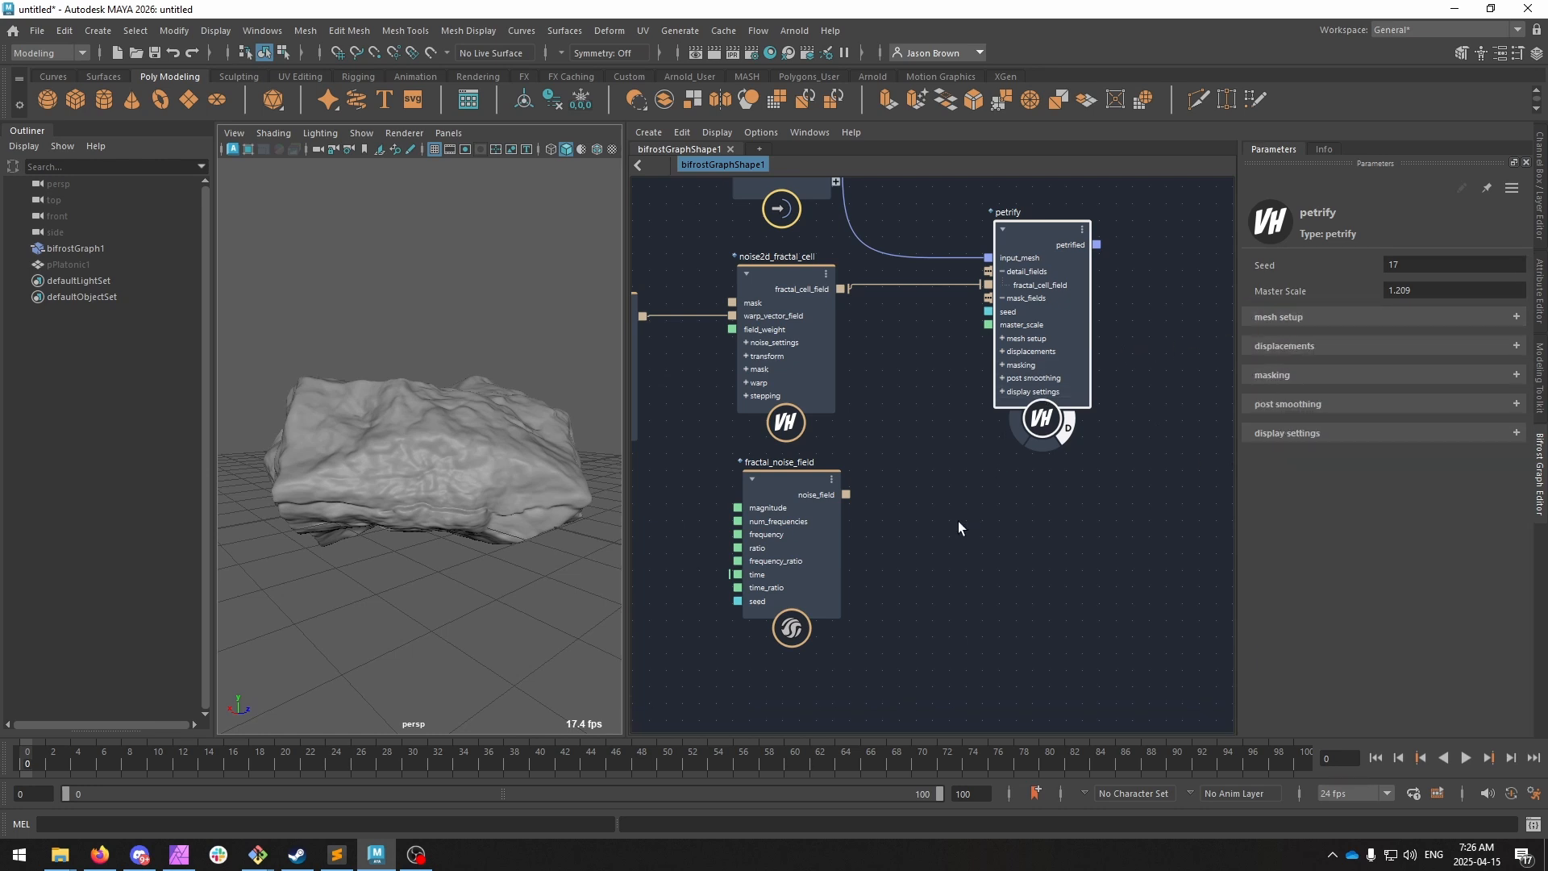
Inspect the rock up close and save the scene as pet_dem_vid.ma.
{"action": "left_click_drag", "start_coordinate": [369, 495], "coordinate": [443, 511], "text": "alt"}
{"action": "right_click_drag", "start_coordinate": [443, 512], "coordinate": [490, 476], "text": "alt"}
{"action": "left_click", "coordinate": [493, 500]}
{"action": "left_click", "coordinate": [440, 305]}
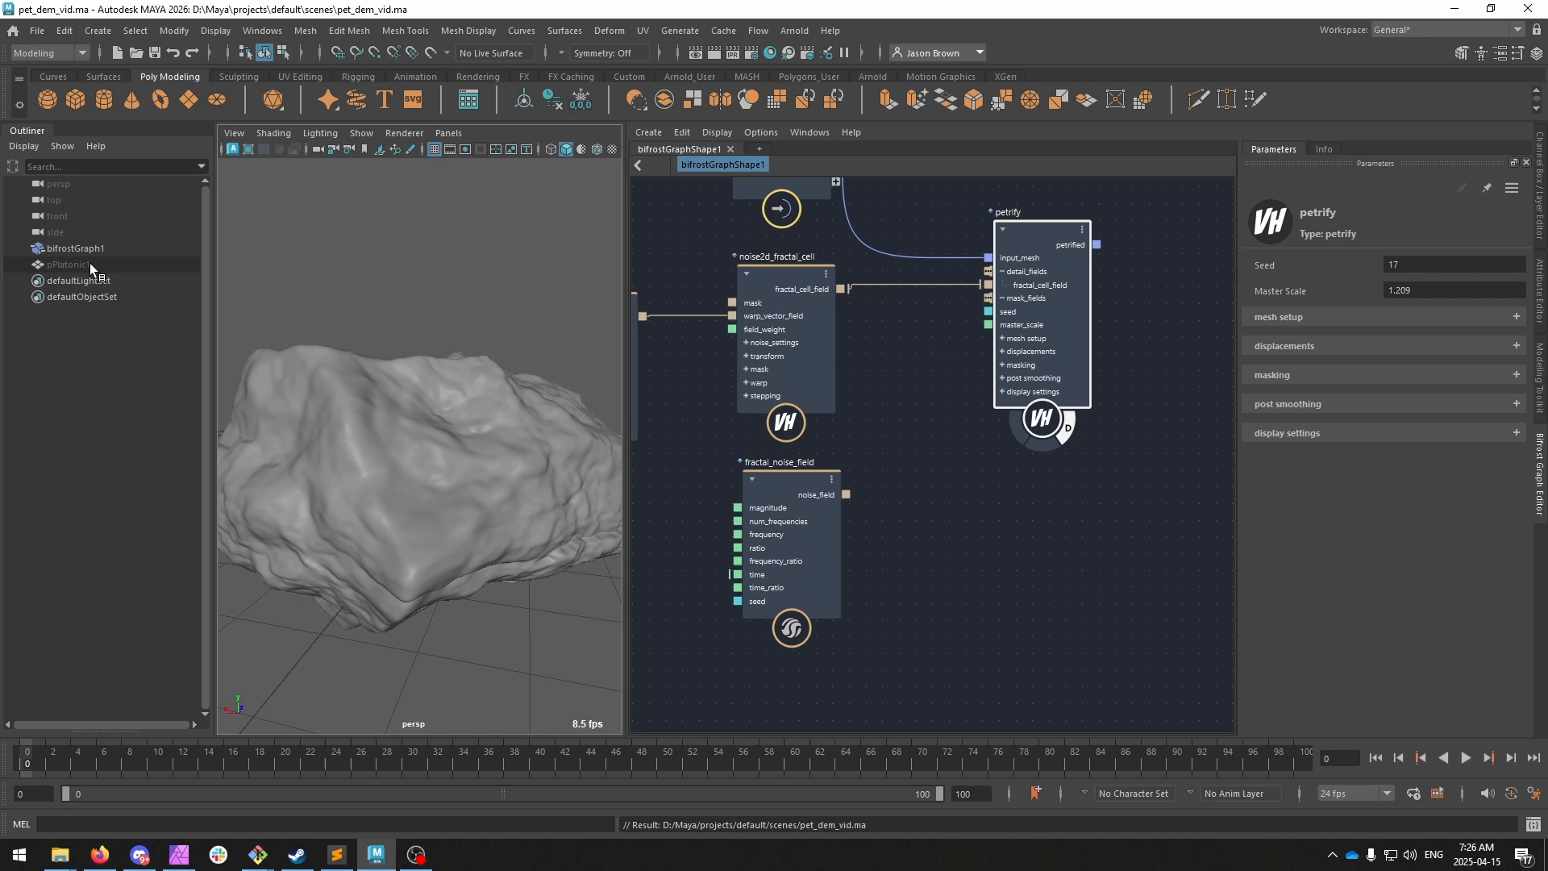
Open the attributes of pPlatonic1, set its Subdivisions to 256 and inspect the rock's surface detail.
{"action": "left_click", "coordinate": [90, 263]}
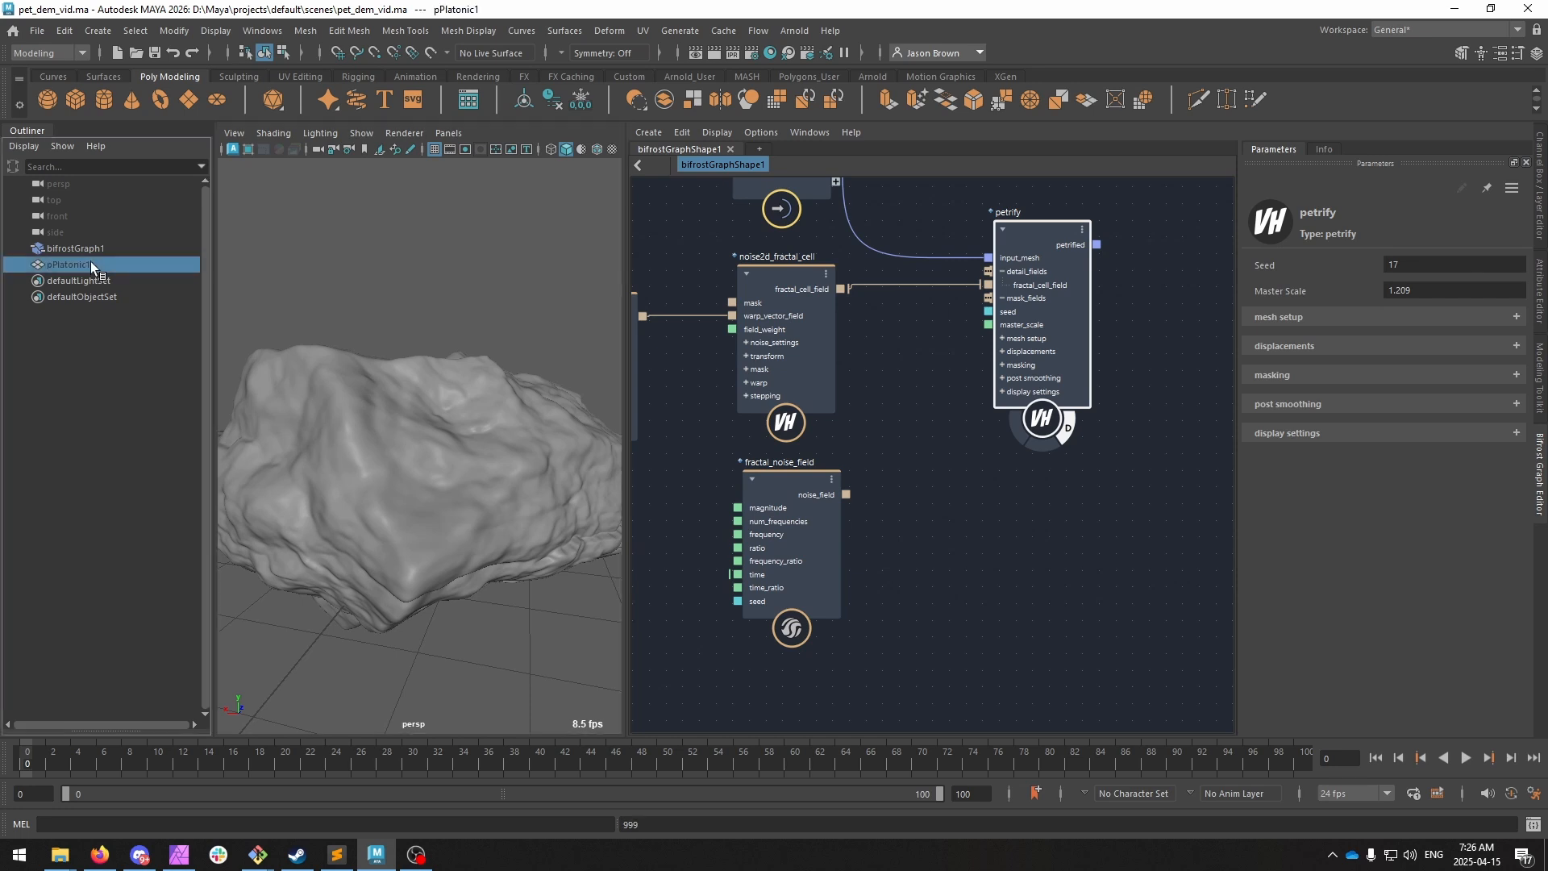
{"action": "key", "text": "ctrl+a"}
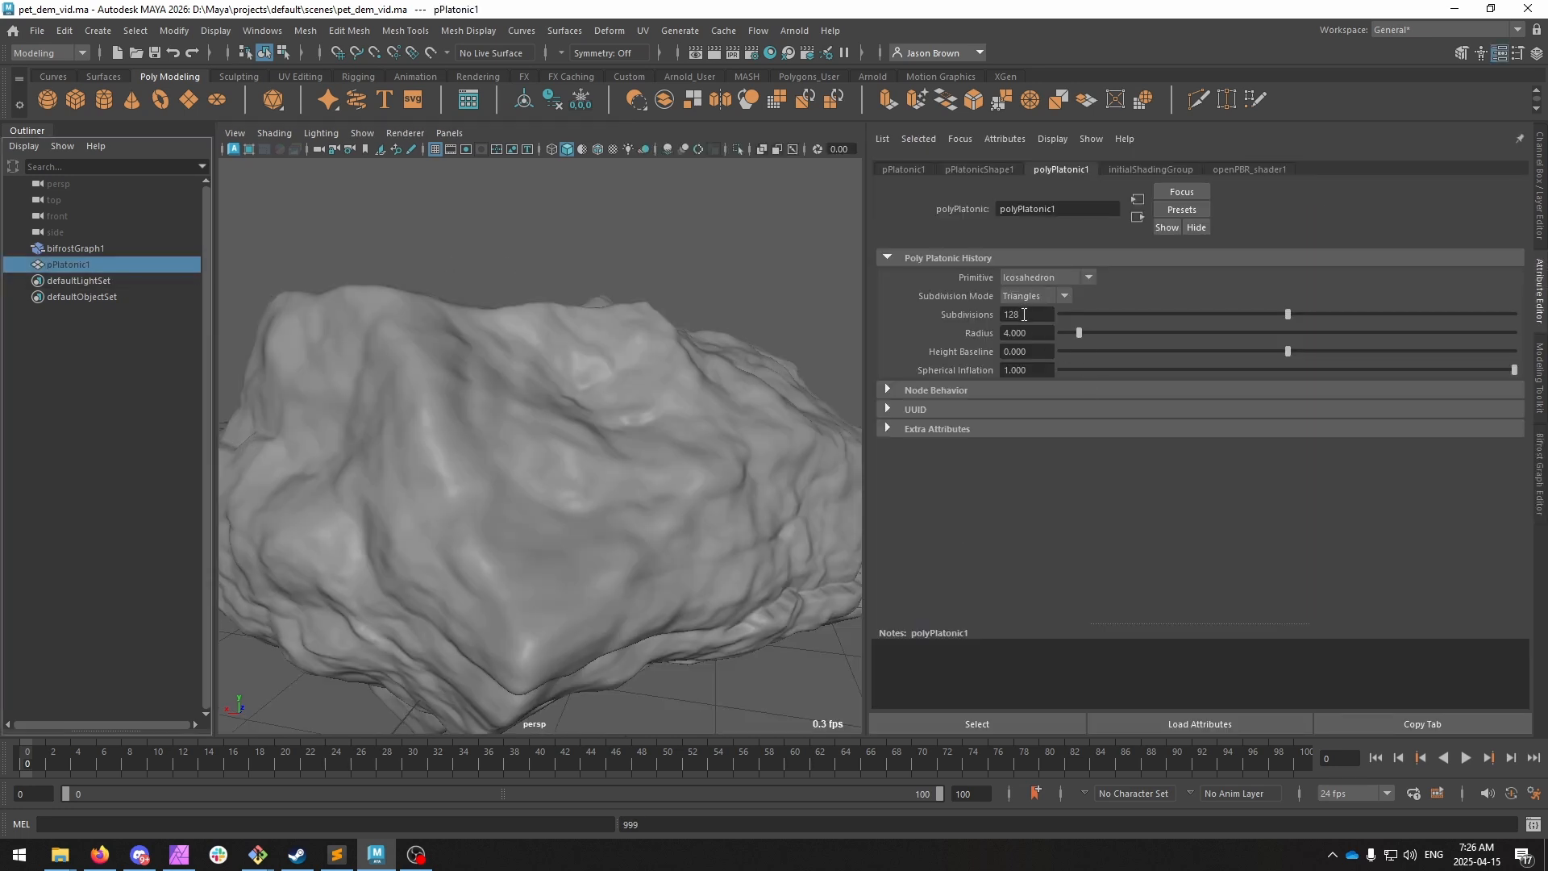
{"action": "left_click", "coordinate": [1024, 315]}
{"action": "type", "text": "256"}
{"action": "key", "text": "Return"}
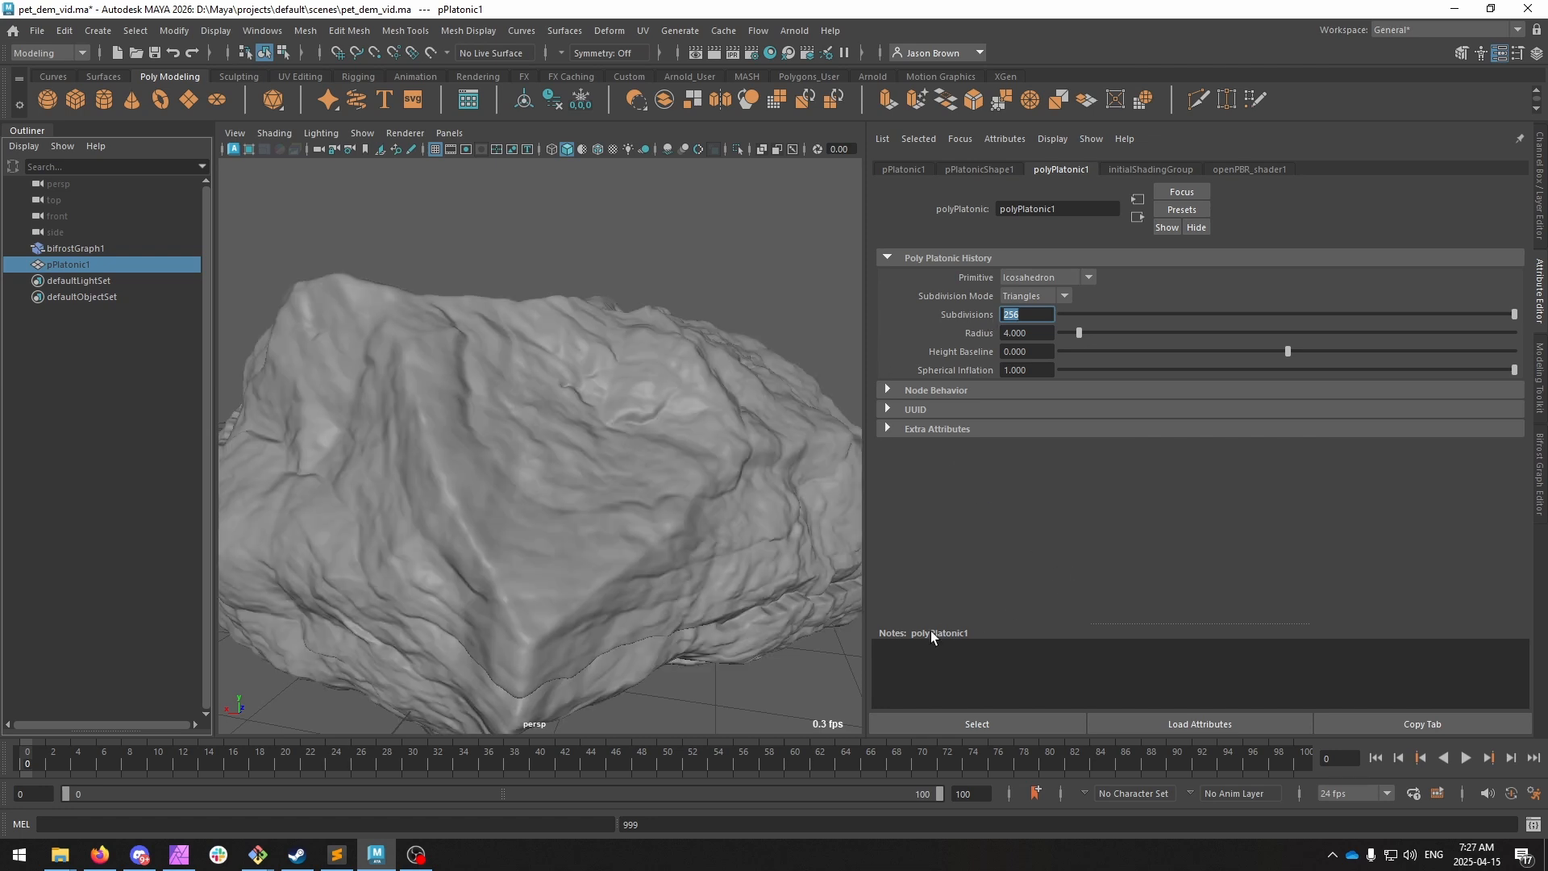
{"action": "left_click_drag", "start_coordinate": [645, 458], "coordinate": [692, 473], "text": "alt"}
Raise pPlatonic1's Subdivisions to 512, inspect the rock from several sides, and return to the Bifrost graph with all nodes framed.
{"action": "left_click", "coordinate": [1034, 314]}
{"action": "double_click", "coordinate": [1034, 313]}
{"action": "type", "text": "512"}
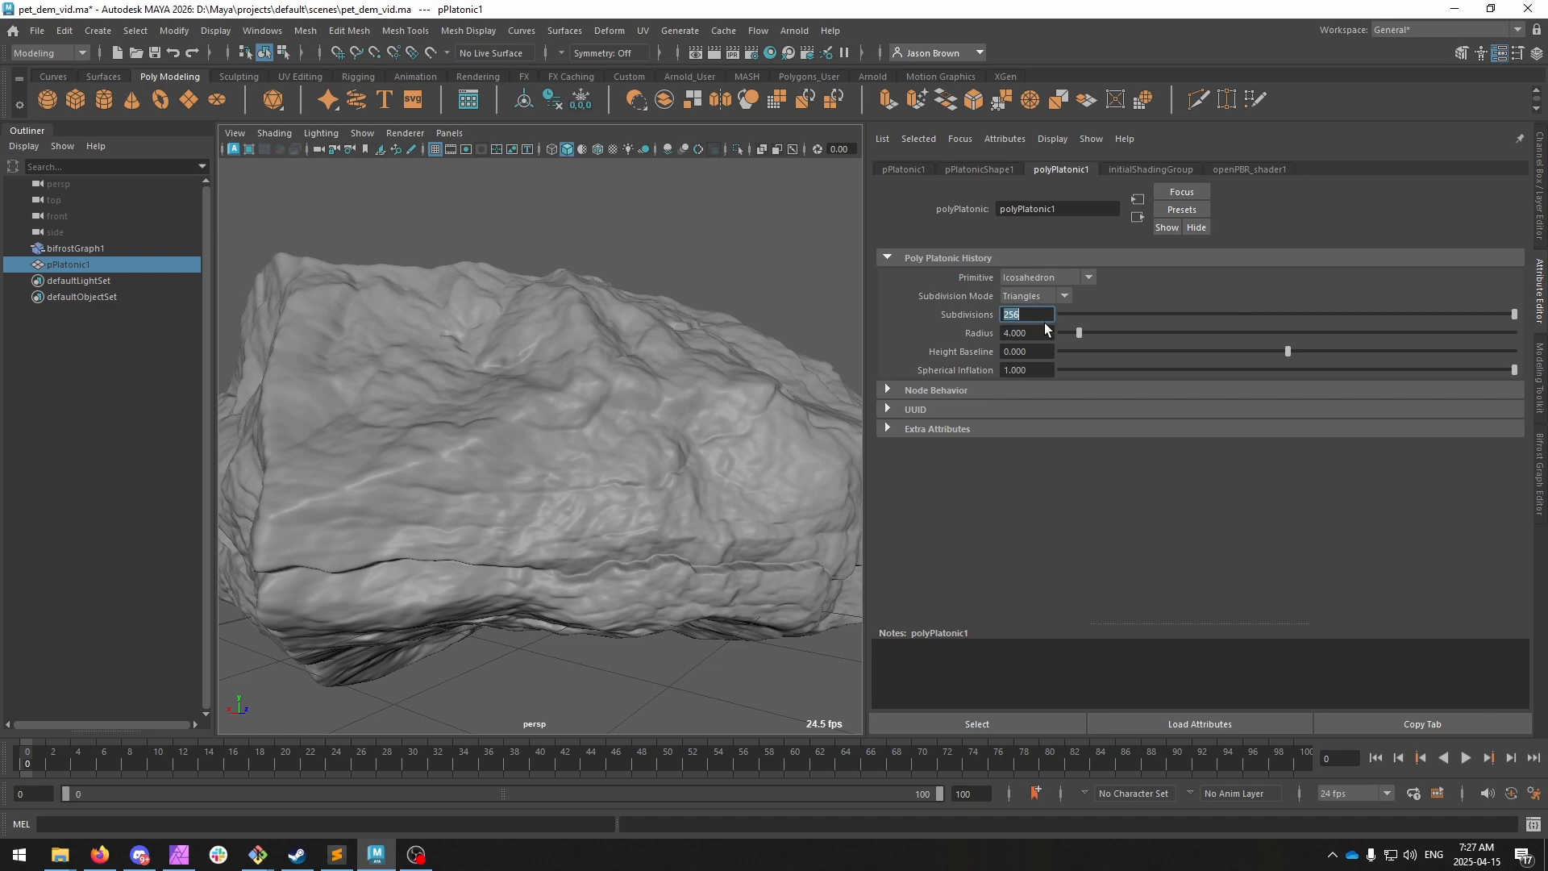
{"action": "key", "text": "Return"}
{"action": "left_click_drag", "start_coordinate": [610, 463], "coordinate": [664, 477], "text": "alt"}
{"action": "right_click_drag", "start_coordinate": [664, 477], "coordinate": [516, 455], "text": "alt"}
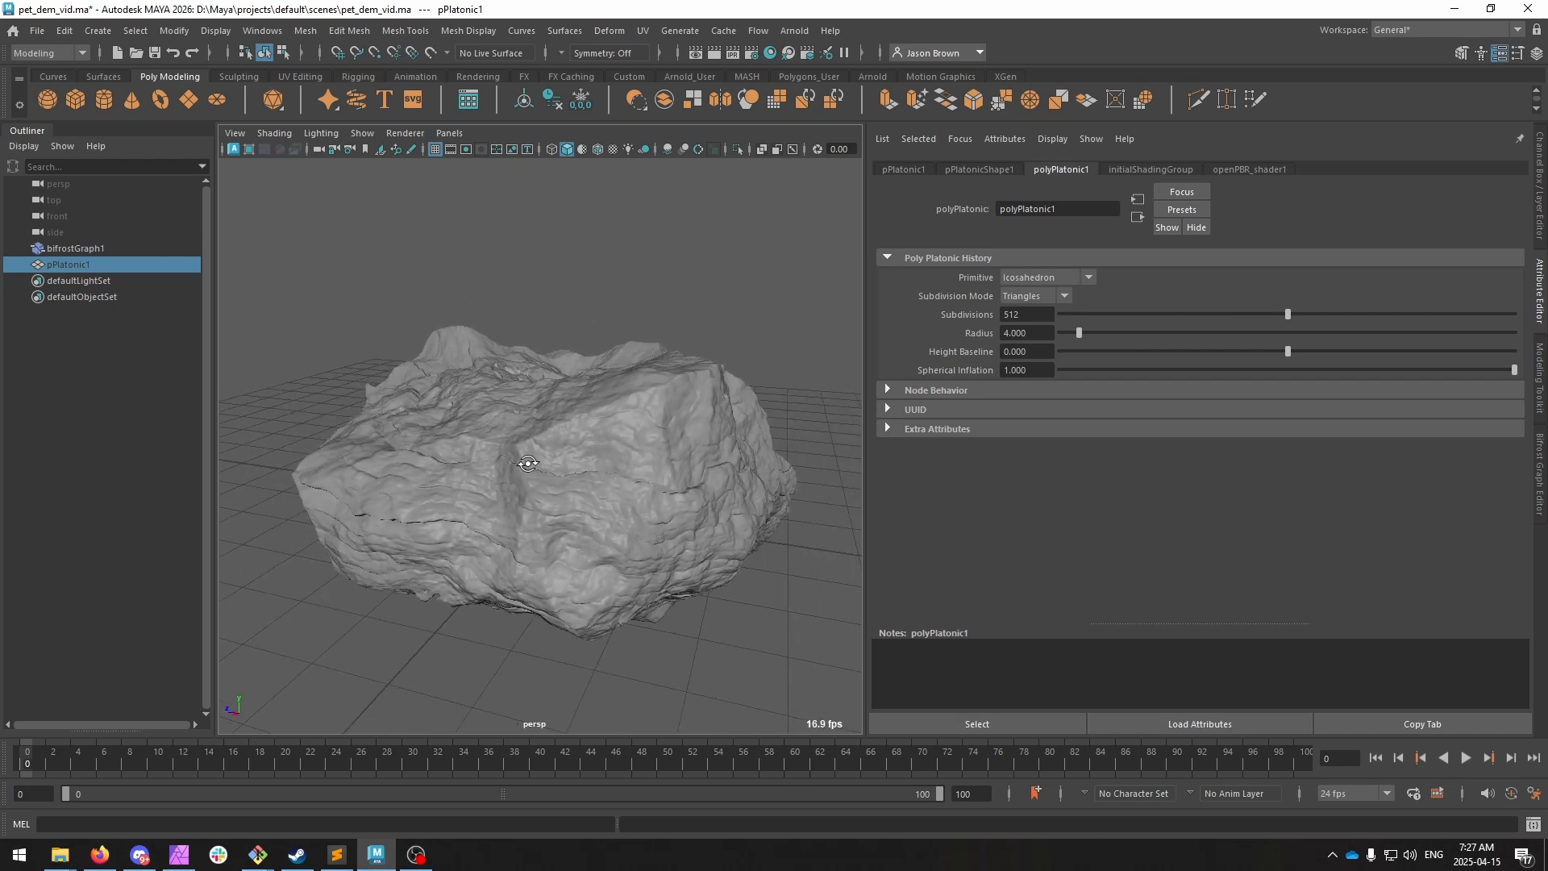
{"action": "left_click_drag", "start_coordinate": [516, 456], "coordinate": [576, 448], "text": "alt"}
{"action": "mouse_move", "coordinate": [575, 448]}
{"action": "right_mouse_down", "text": "alt"}
{"action": "mouse_move", "coordinate": [678, 457]}
{"action": "mouse_move", "coordinate": [594, 449]}
{"action": "right_mouse_up", "text": "alt"}
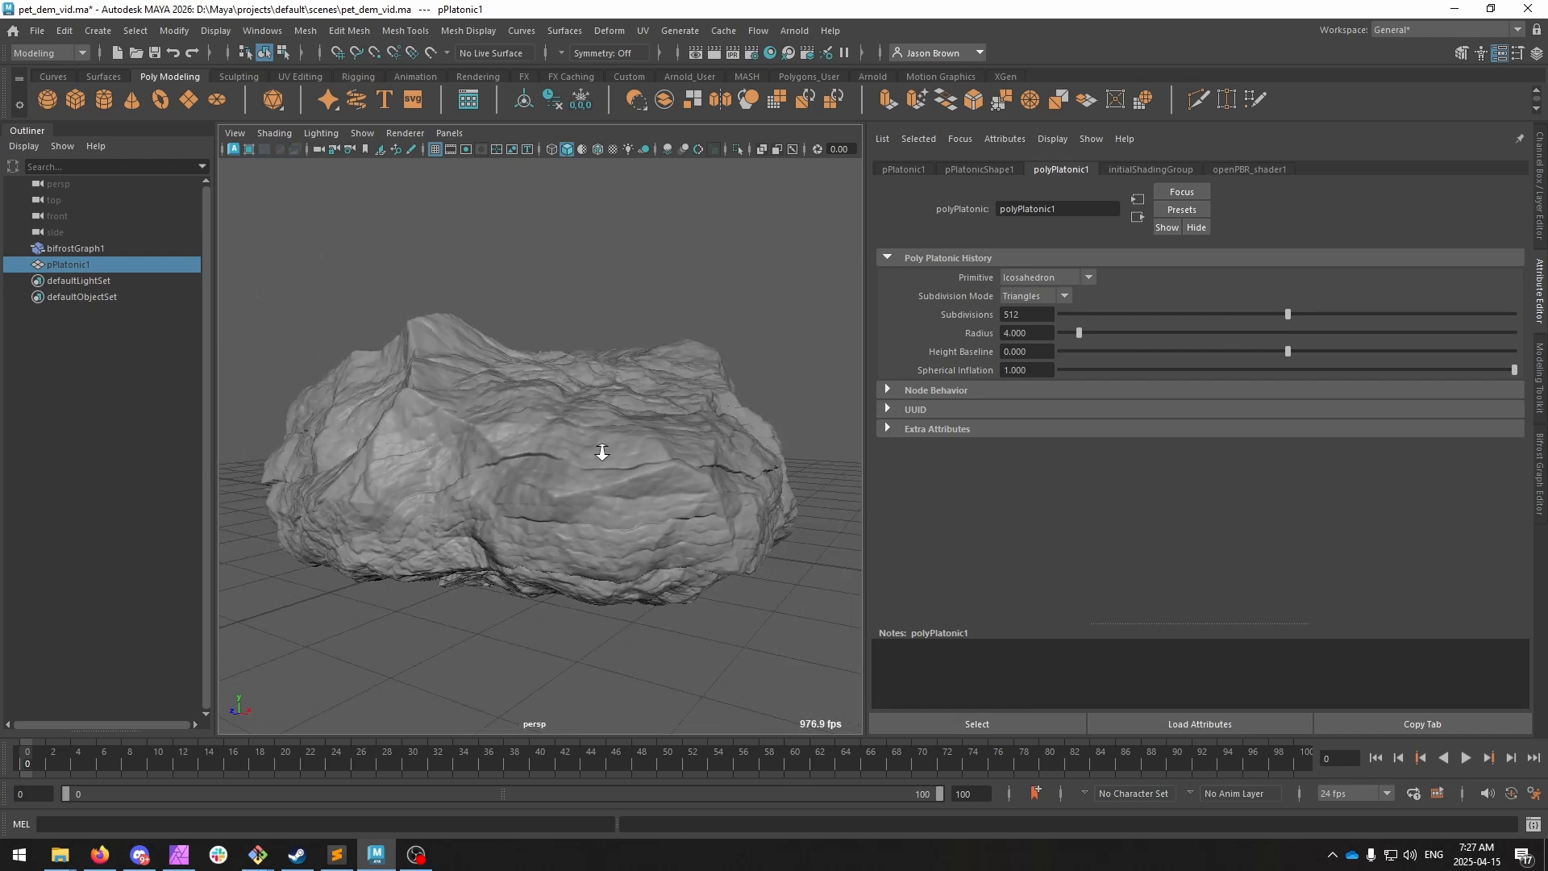
{"action": "left_click_drag", "start_coordinate": [594, 449], "coordinate": [569, 561], "text": "alt"}
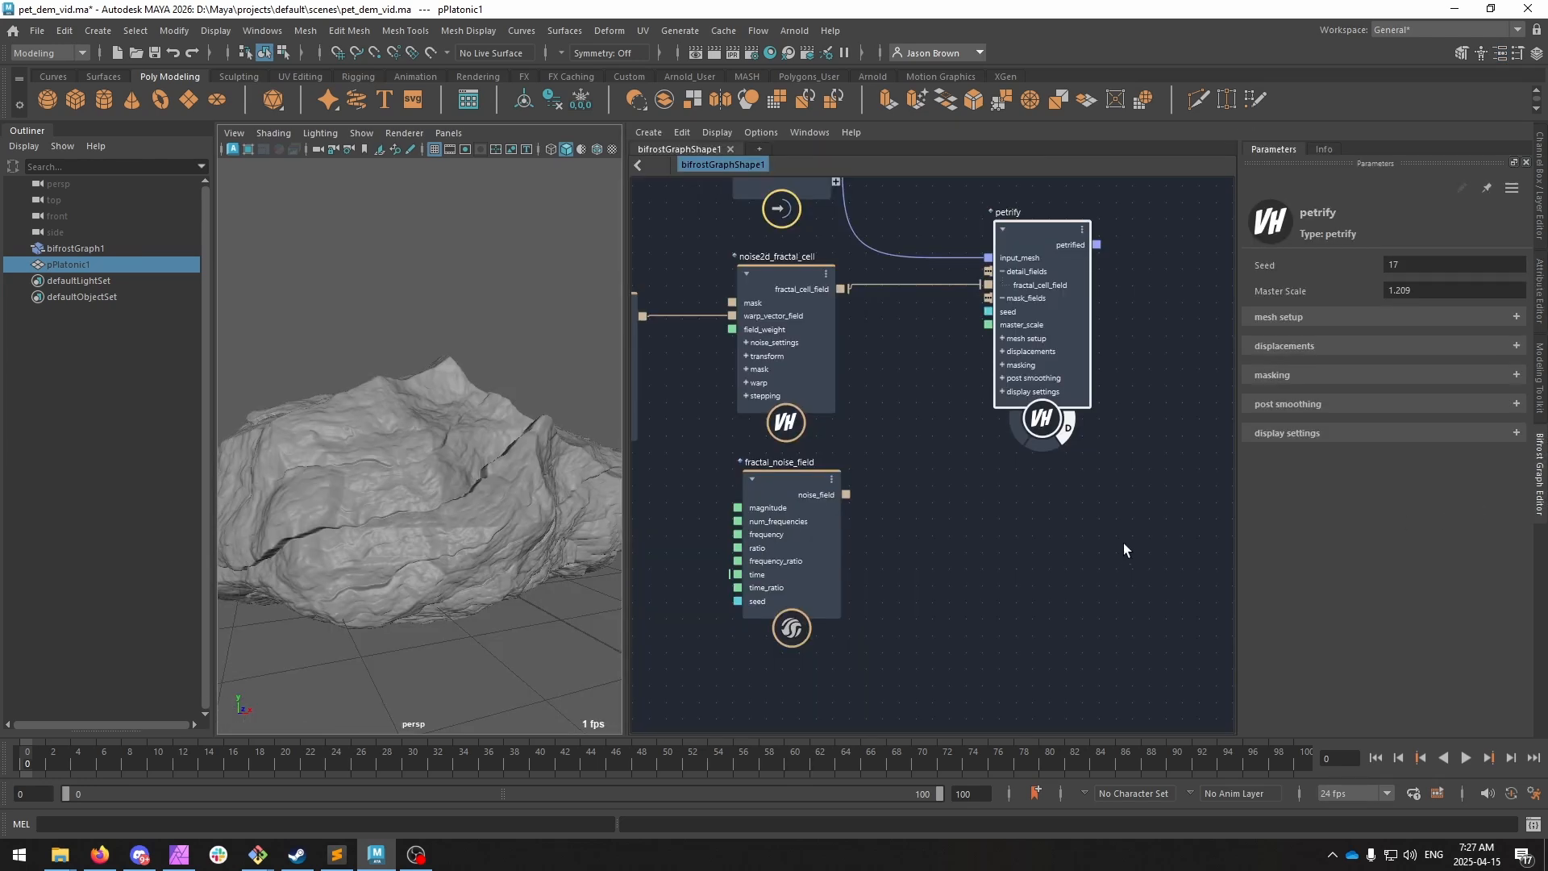
{"action": "key", "text": "a"}
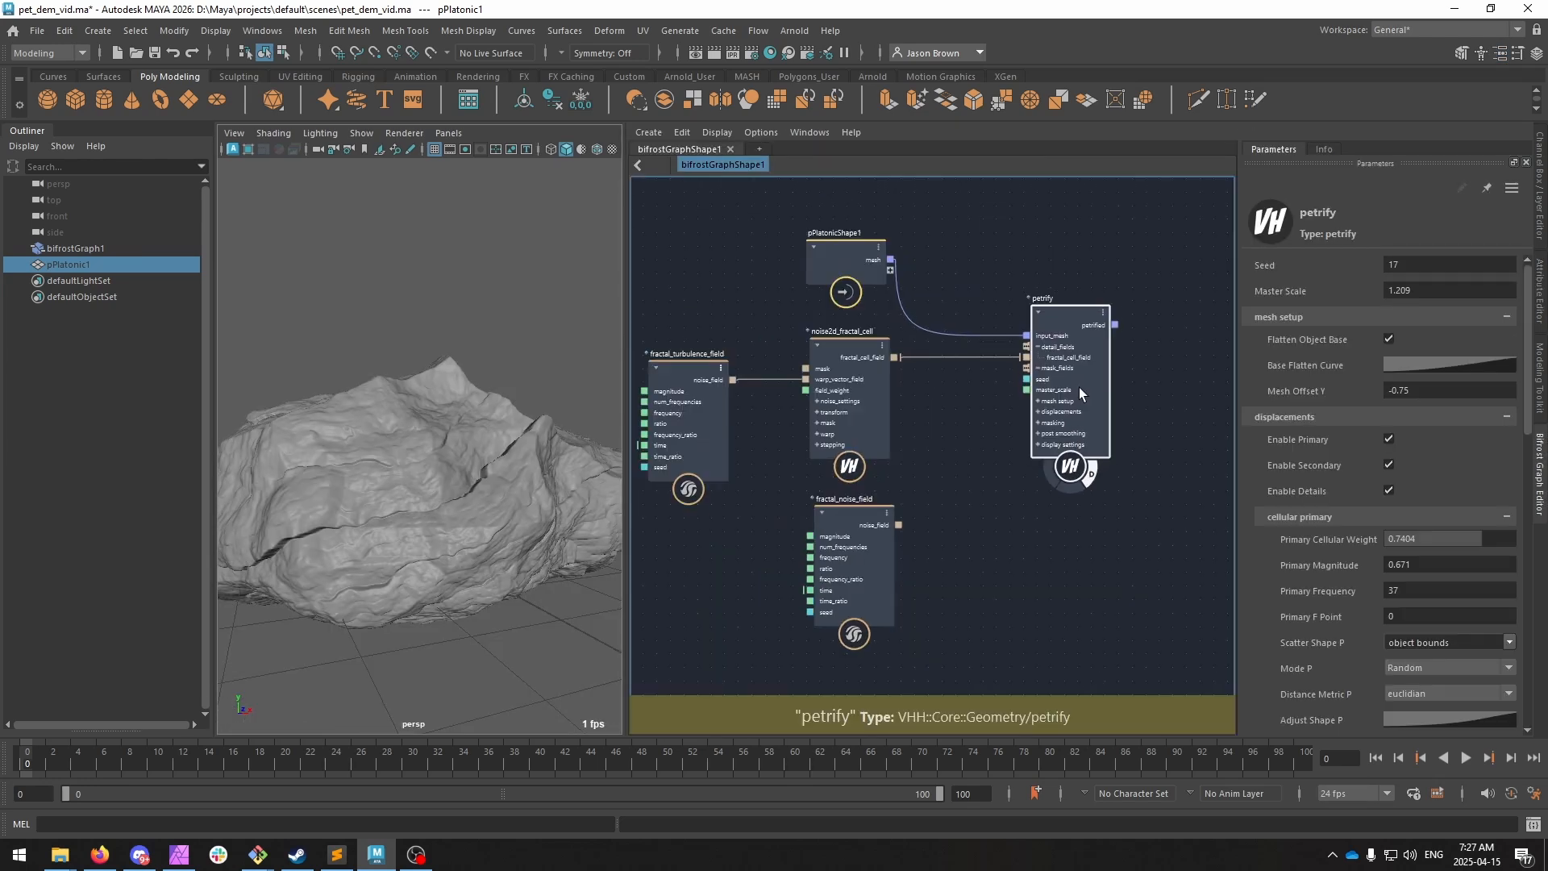